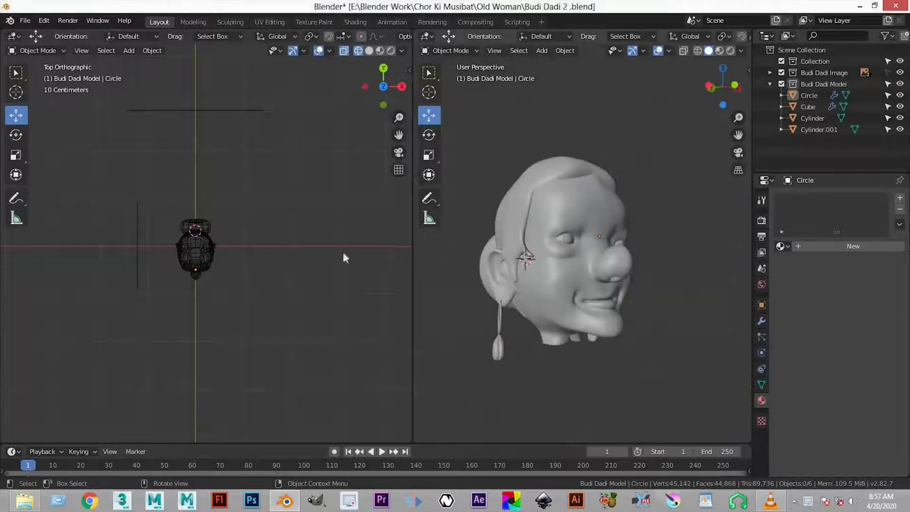
- Pull the end of the hair strand beside the ear slightly inward along the X axis, then deselect the head
{"action": "middle_click_drag", "start_coordinate": [687, 270], "coordinate": [621, 320]}
{"action": "scroll", "coordinate": [628, 309], "scroll_direction": "up", "scroll_amount": 3}
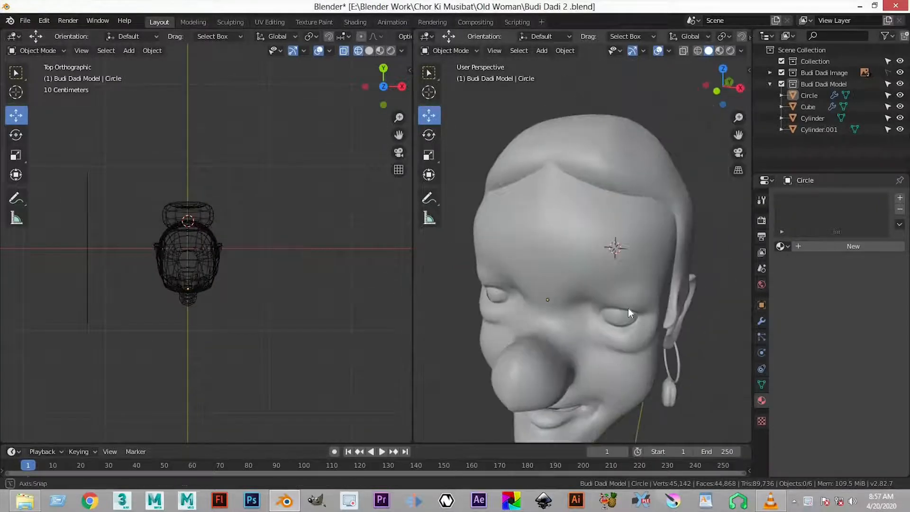
{"action": "key", "text": "Tab"}
{"action": "scroll", "coordinate": [654, 336], "scroll_direction": "up", "scroll_amount": 4}
{"action": "scroll", "coordinate": [654, 336], "scroll_direction": "down", "scroll_amount": 2, "text": "shift"}
{"action": "left_click", "coordinate": [657, 321]}
{"action": "left_click_drag", "start_coordinate": [688, 325], "coordinate": [685, 317]}
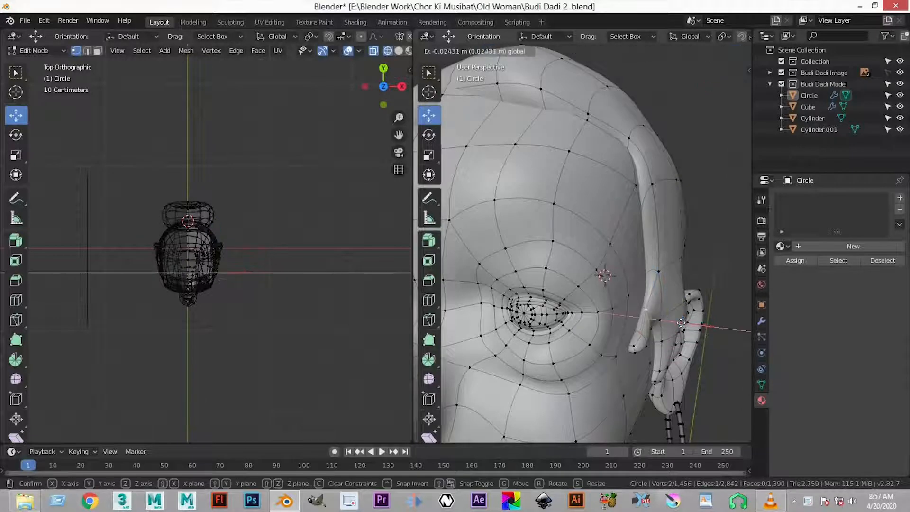
{"action": "key", "text": "Tab"}
{"action": "scroll", "coordinate": [486, 304], "scroll_direction": "down", "scroll_amount": 5}
{"action": "left_click", "coordinate": [378, 375]}
{"action": "left_click", "coordinate": [589, 326]}
{"action": "left_click", "coordinate": [337, 332]}
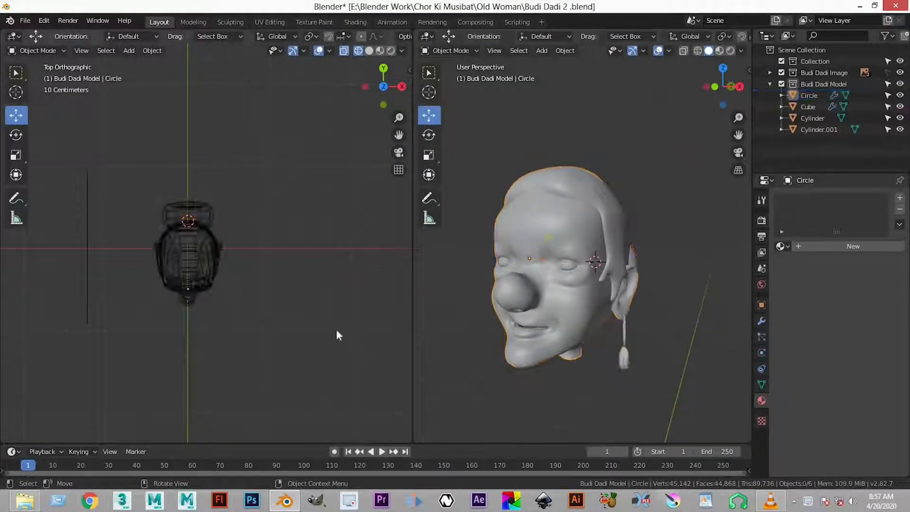
- Set the wireframe viewport to the right side view with the character's full-body reference image in frame
{"action": "key", "text": "KP_1"}
{"action": "scroll", "coordinate": [279, 288], "scroll_direction": "up", "scroll_amount": 4}
{"action": "key", "text": "KP_3"}
{"action": "scroll", "coordinate": [198, 326], "scroll_direction": "up", "scroll_amount": 2}
{"action": "scroll", "coordinate": [208, 314], "scroll_direction": "down", "scroll_amount": 4, "text": "shift"}
{"action": "scroll", "coordinate": [268, 333], "scroll_direction": "down", "scroll_amount": 1}
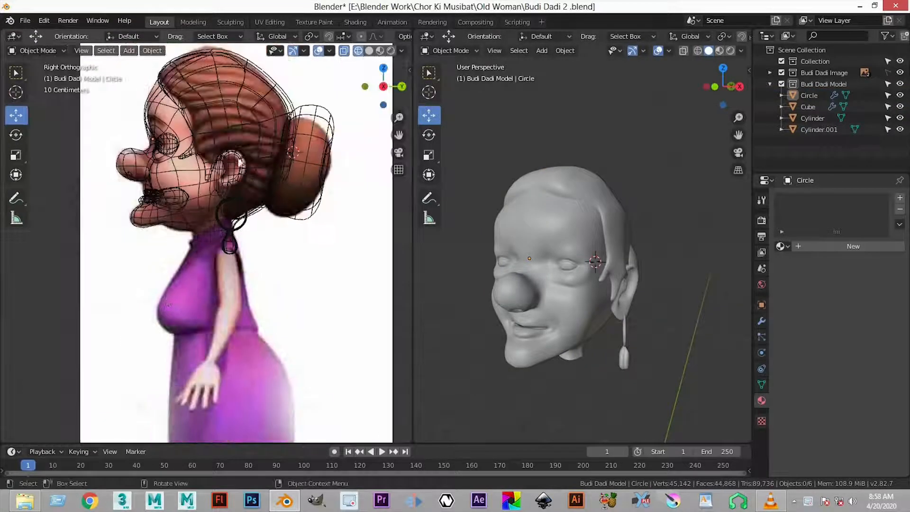
{"action": "scroll", "coordinate": [237, 177], "scroll_direction": "down", "scroll_amount": 3}
{"action": "left_click_drag", "start_coordinate": [257, 142], "coordinate": [297, 244]}
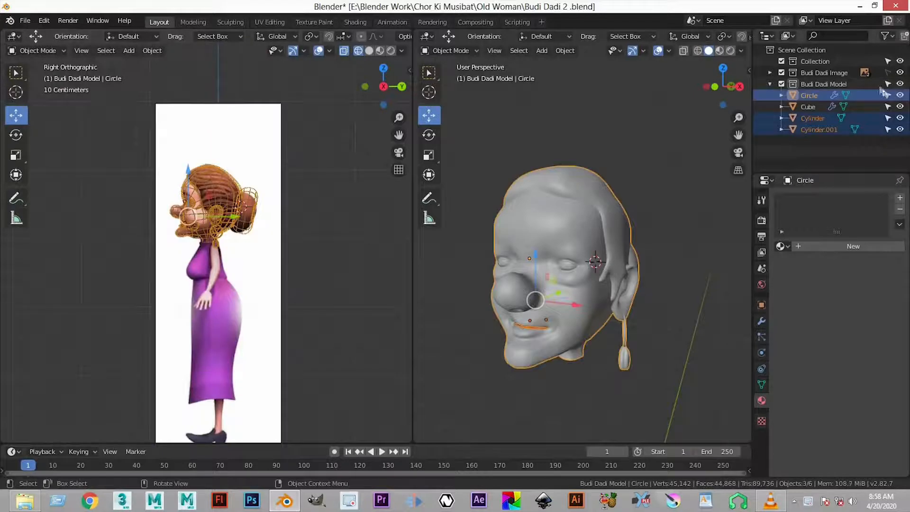
{"action": "left_click", "coordinate": [825, 130]}
{"action": "left_click", "coordinate": [820, 120], "text": "shift"}
{"action": "left_click", "coordinate": [814, 97], "text": "shift"}
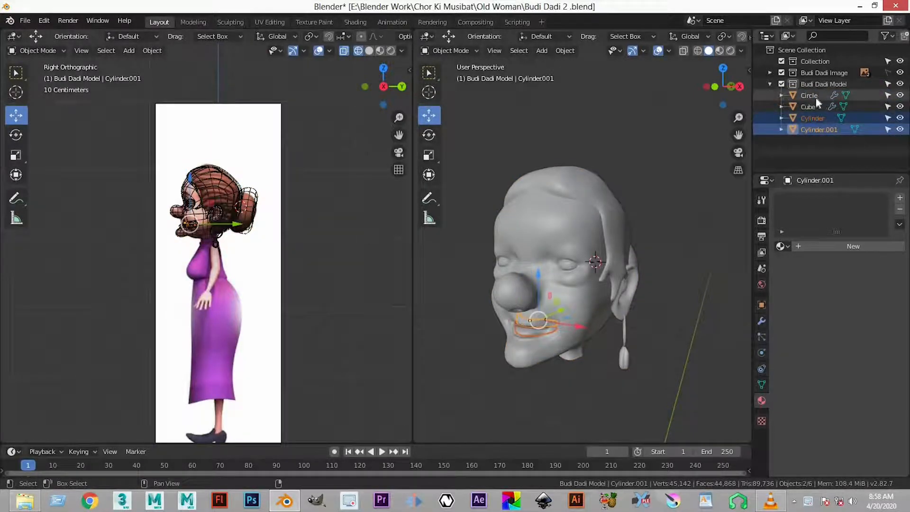
{"action": "left_click", "coordinate": [815, 108], "text": "shift"}
{"action": "left_click", "coordinate": [832, 147]}
- Collapse the Budi Dadi Model collection and create a new collection named Budi Dadi Body
{"action": "left_click", "coordinate": [769, 85]}
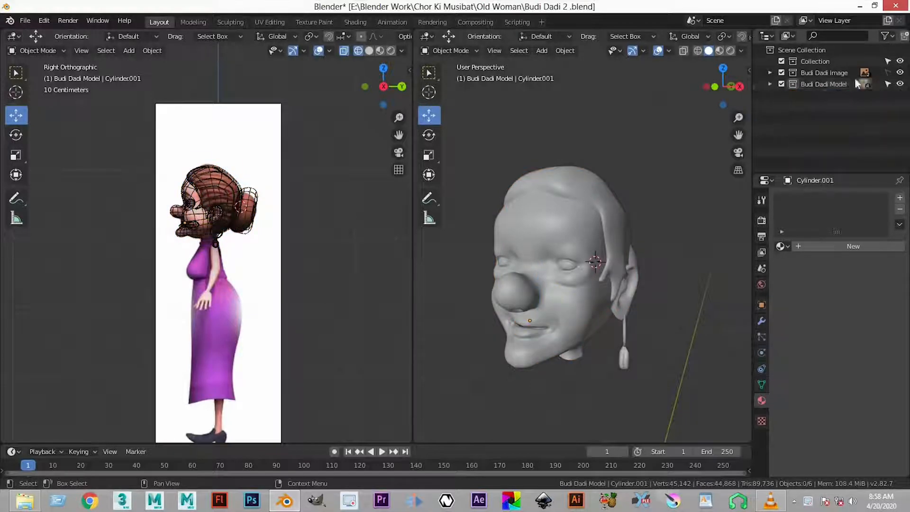
{"action": "right_click", "coordinate": [806, 121]}
{"action": "left_click", "coordinate": [806, 124]}
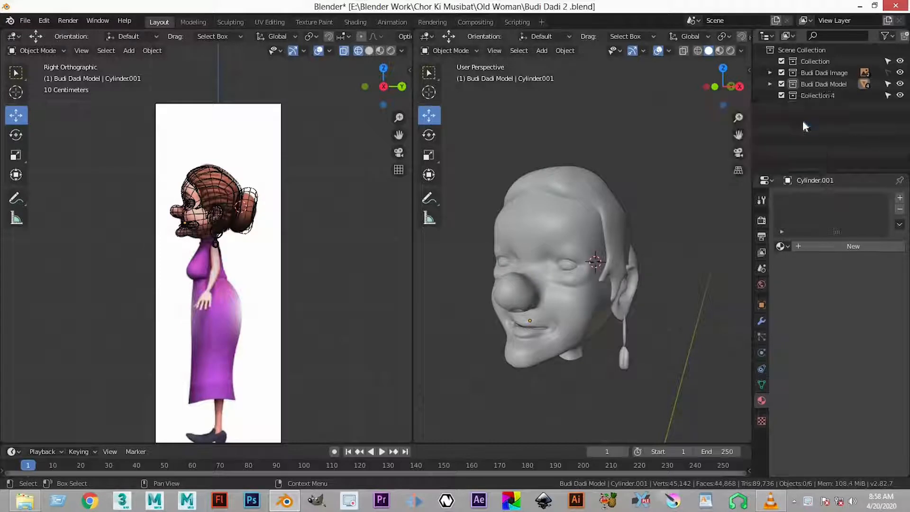
{"action": "double_click", "coordinate": [822, 96]}
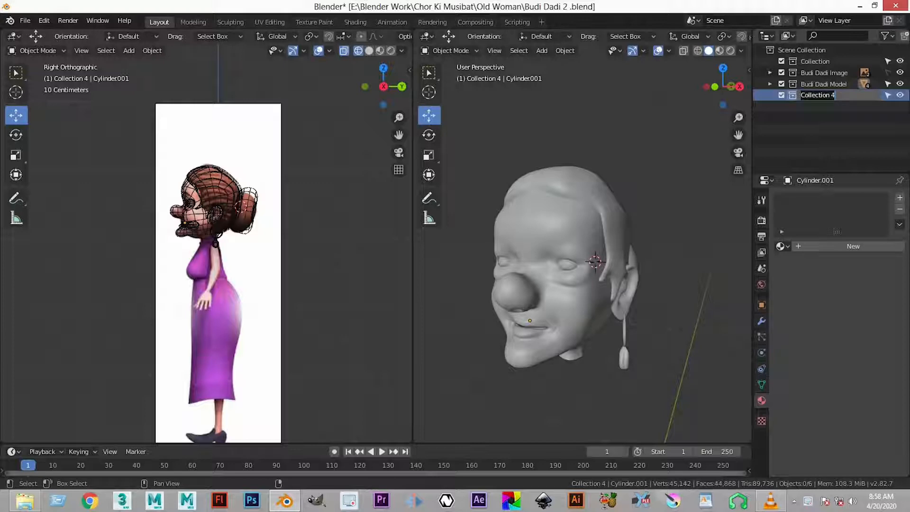
{"action": "type", "text": "Budi Dadi Body"}
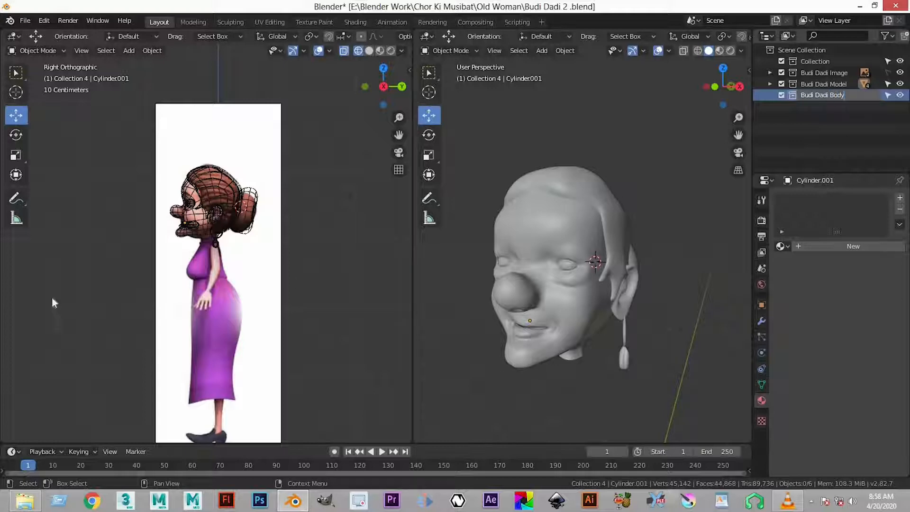
{"action": "key", "text": "Return"}
- Hide the Budi Dadi Model collection that holds the head objects, leaving the reference image uncovered
{"action": "left_click_drag", "start_coordinate": [689, 162], "coordinate": [513, 371]}
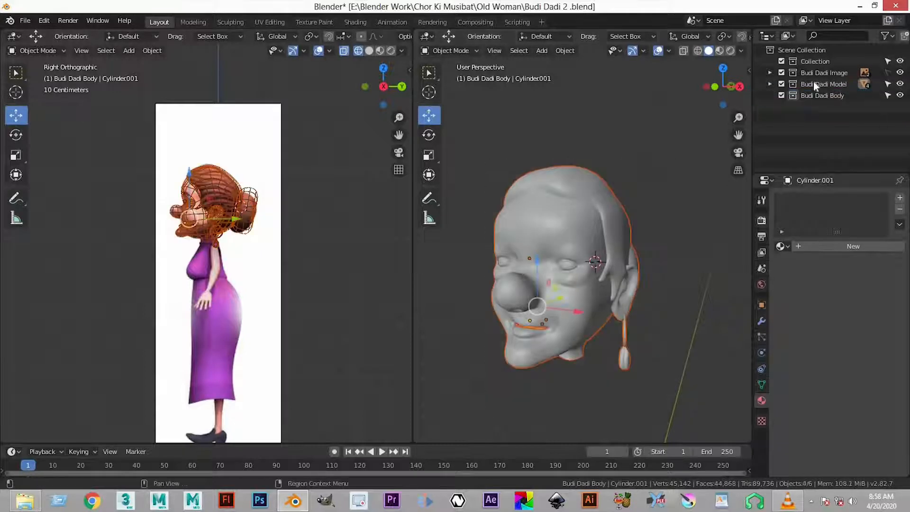
{"action": "left_click", "coordinate": [901, 85]}
{"action": "scroll", "coordinate": [219, 181], "scroll_direction": "up", "scroll_amount": 1}
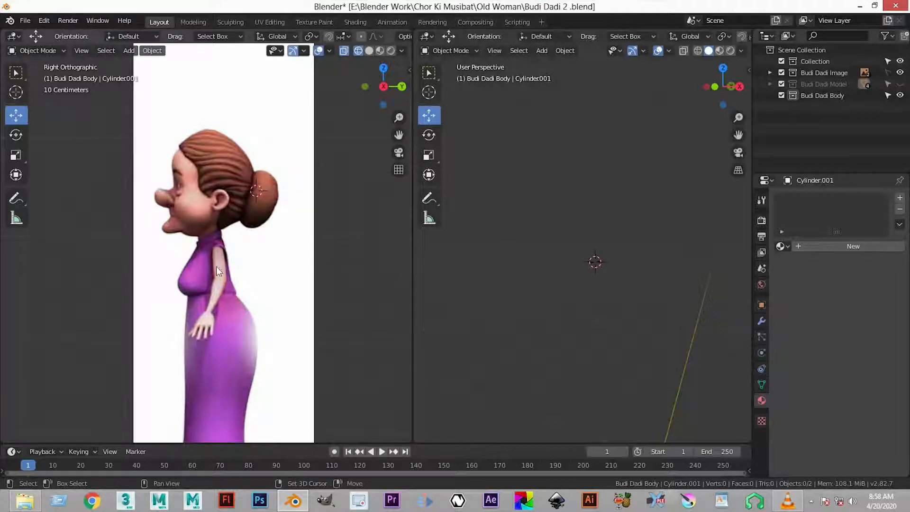
{"action": "scroll", "coordinate": [219, 270], "scroll_direction": "down", "scroll_amount": 4}
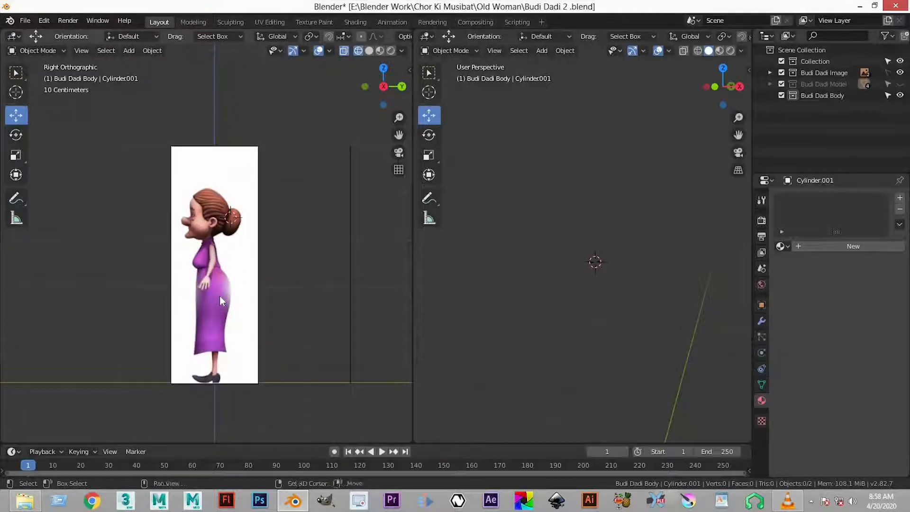
- Add a cylinder mesh with 8 vertices to the Budi Dadi Body collection and deselect it
{"action": "key", "text": "shift+a"}
{"action": "mouse_move", "coordinate": [207, 171]}
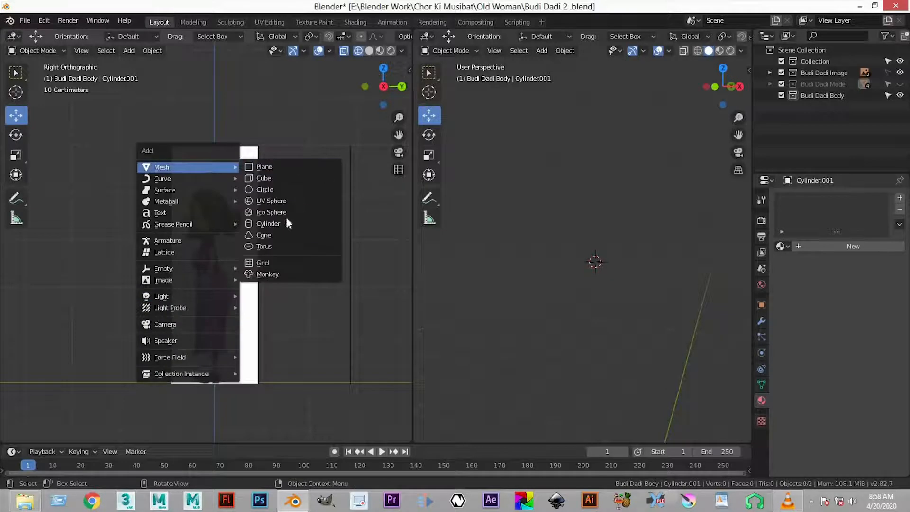
{"action": "left_click", "coordinate": [299, 223]}
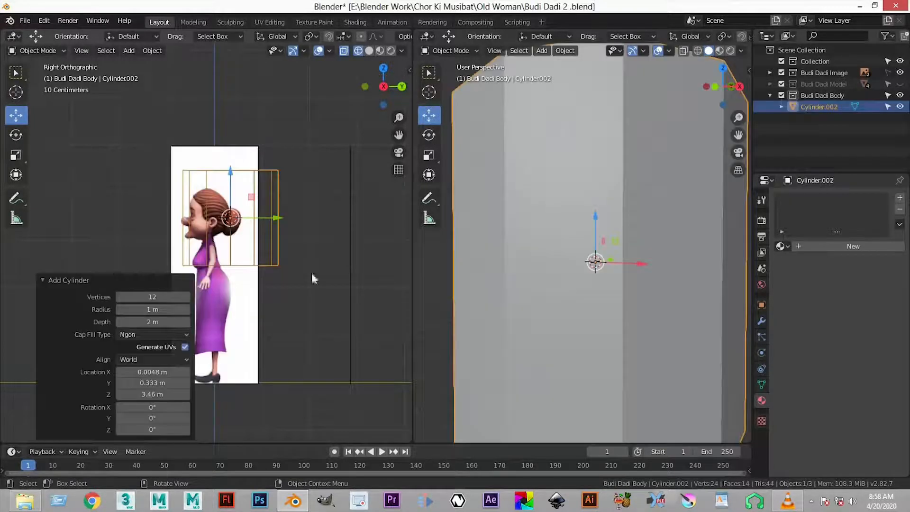
{"action": "left_click", "coordinate": [167, 295]}
{"action": "key", "text": "Return"}
{"action": "left_click", "coordinate": [172, 298]}
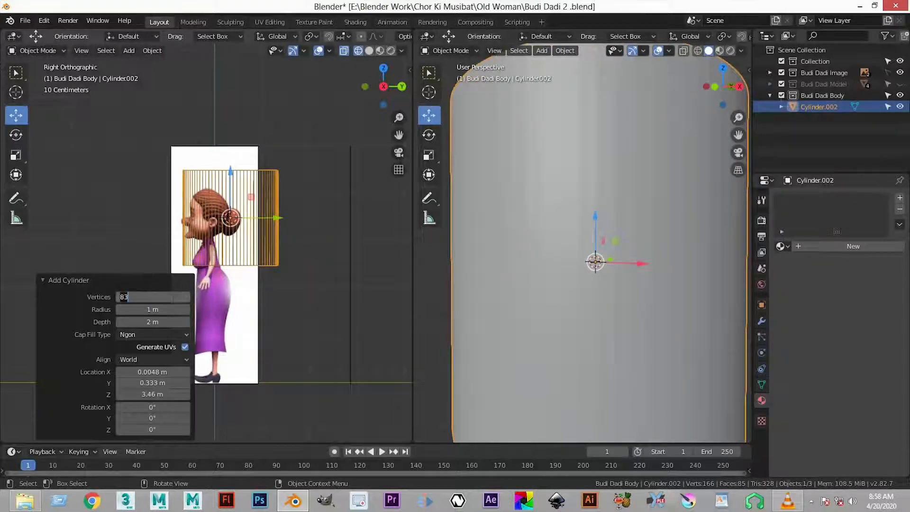
{"action": "type", "text": "8"}
{"action": "key", "text": "Return"}
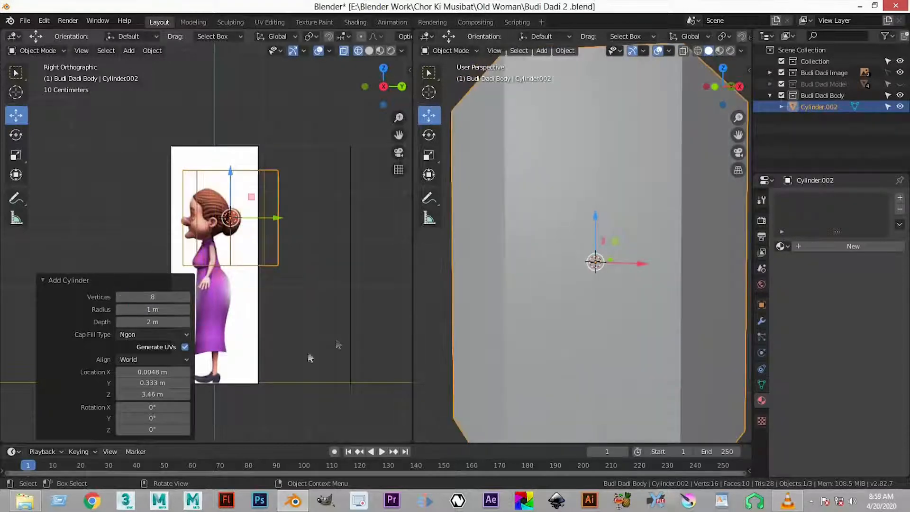
{"action": "left_click", "coordinate": [226, 256]}
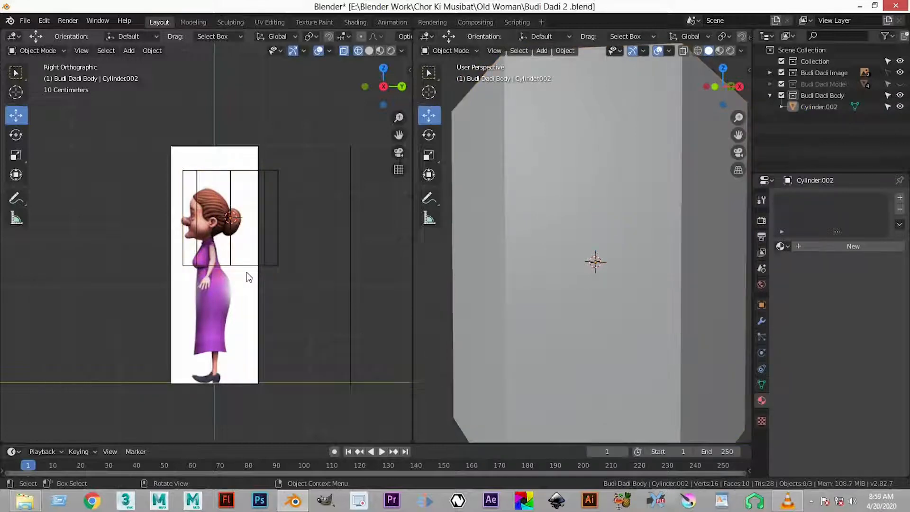
- In front view, move the cylinder down about 1 m onto the torso and scale it uniformly to about 0.309
{"action": "key", "text": "KP_1"}
{"action": "scroll", "coordinate": [258, 198], "scroll_direction": "up", "scroll_amount": 3}
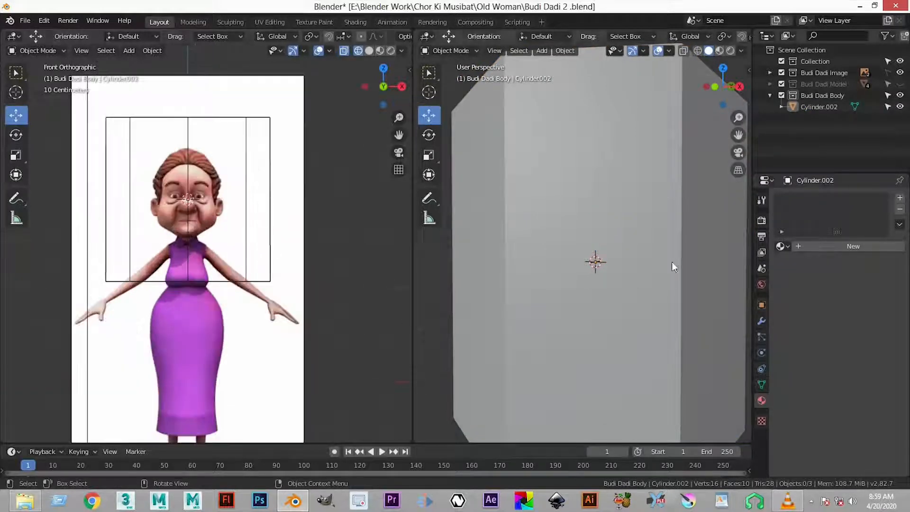
{"action": "scroll", "coordinate": [673, 262], "scroll_direction": "down", "scroll_amount": 5}
{"action": "left_click", "coordinate": [253, 280]}
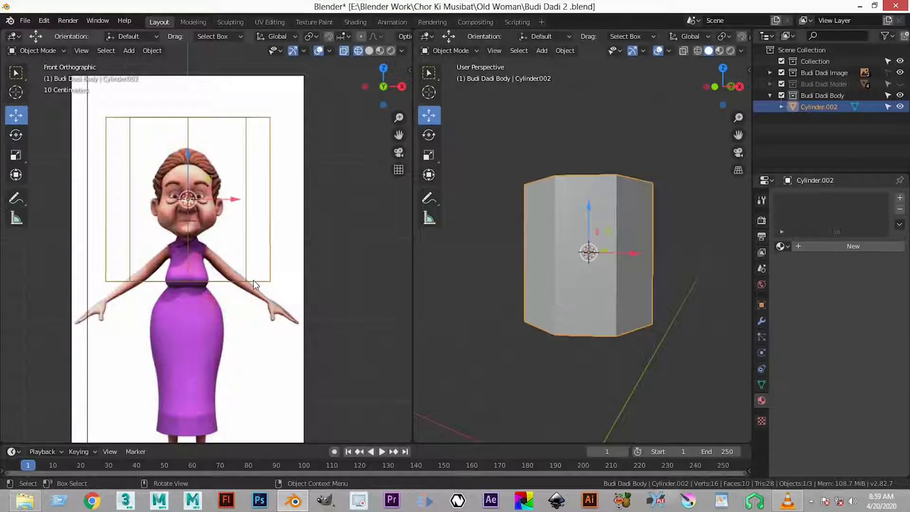
{"action": "left_click_drag", "start_coordinate": [190, 158], "coordinate": [315, 315]}
{"action": "key", "text": "s"}
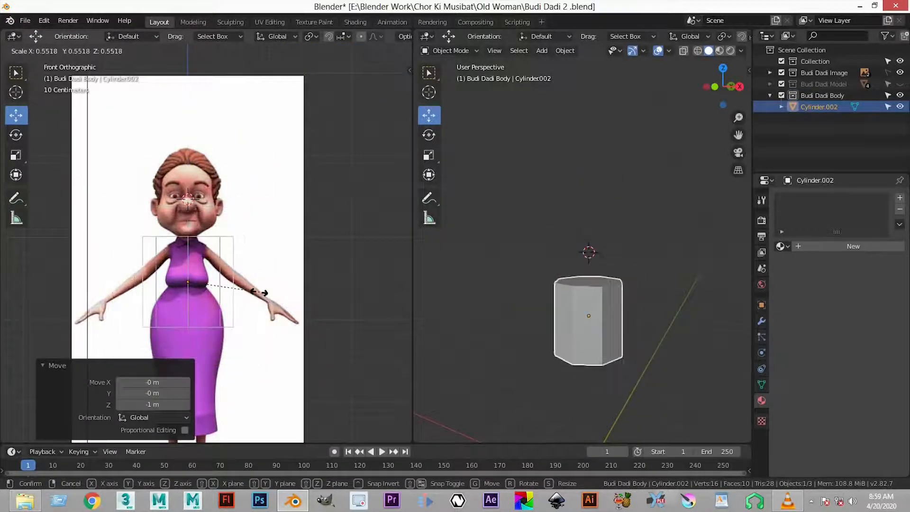
{"action": "left_click", "coordinate": [226, 293]}
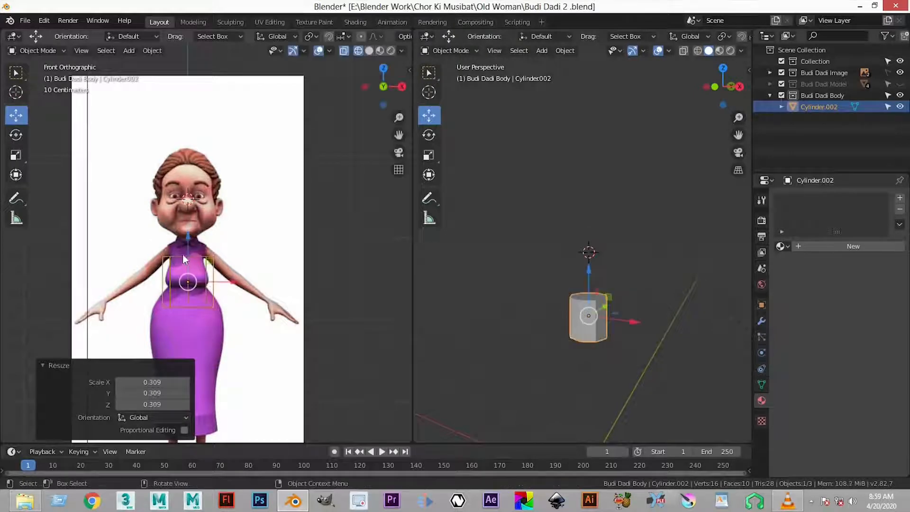
- Delete the cylinder's top cap face in face select mode
{"action": "scroll", "coordinate": [203, 280], "scroll_direction": "up", "scroll_amount": 3}
{"action": "scroll", "coordinate": [223, 306], "scroll_direction": "down", "scroll_amount": 2}
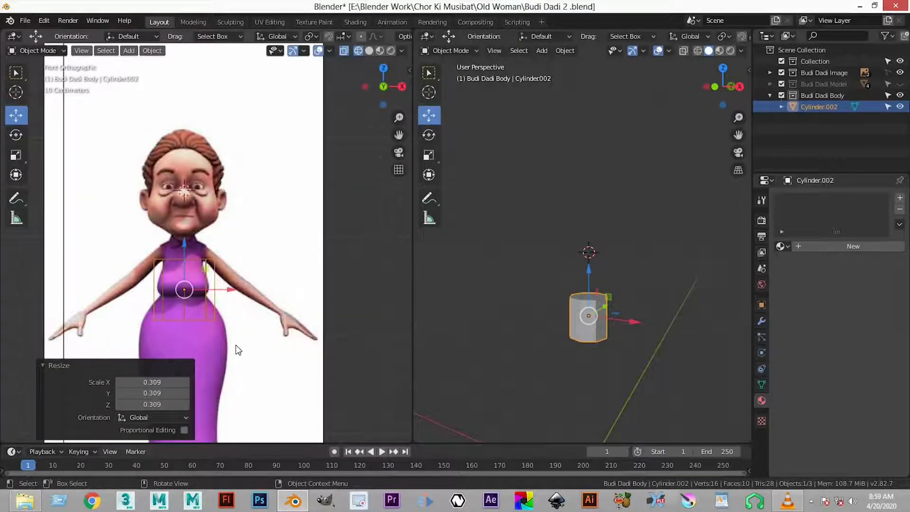
{"action": "scroll", "coordinate": [240, 266], "scroll_direction": "up", "scroll_amount": 2}
{"action": "scroll", "coordinate": [239, 266], "scroll_direction": "up", "scroll_amount": 2}
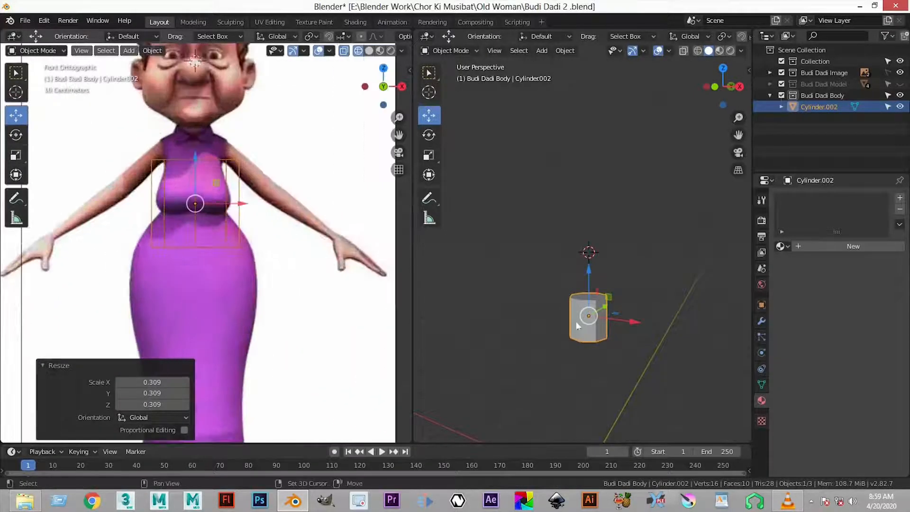
{"action": "scroll", "coordinate": [577, 326], "scroll_direction": "up", "scroll_amount": 2}
{"action": "middle_click_drag", "start_coordinate": [604, 246], "coordinate": [590, 219]}
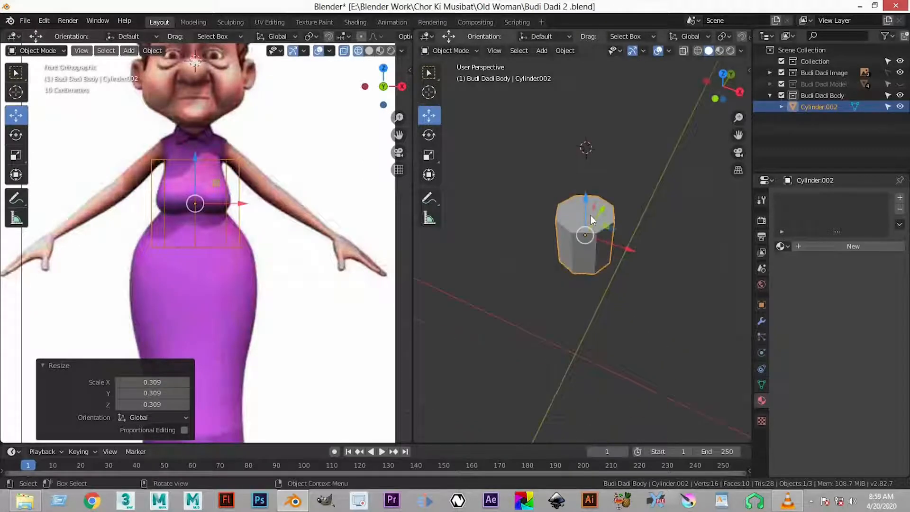
{"action": "key", "text": "Tab"}
{"action": "left_click", "coordinate": [576, 196]}
{"action": "left_click", "coordinate": [590, 228]}
{"action": "key", "text": "3"}
{"action": "left_click", "coordinate": [588, 225]}
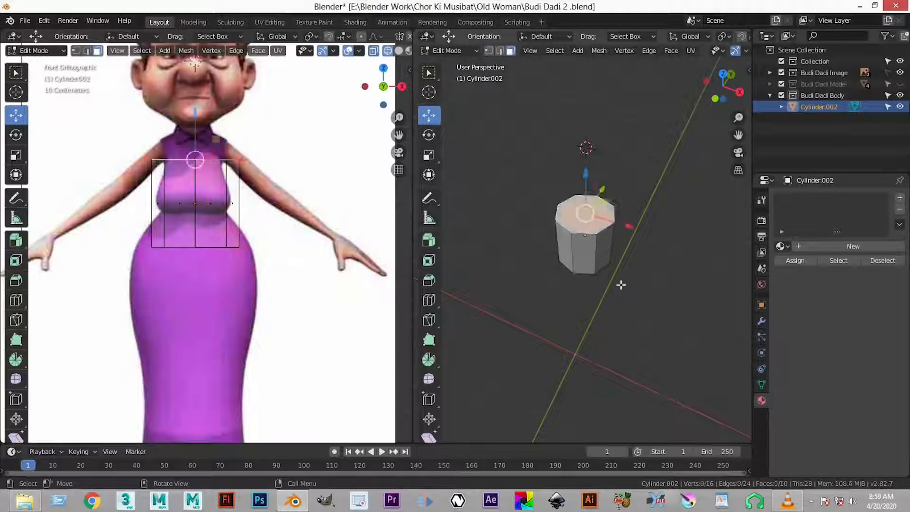
{"action": "key", "text": "x"}
{"action": "left_click", "coordinate": [617, 281]}
- Delete the cylinder's bottom cap face to make an open tube
{"action": "middle_click_drag", "start_coordinate": [617, 282], "coordinate": [582, 389]}
{"action": "left_click", "coordinate": [582, 389]}
{"action": "key", "text": "x"}
{"action": "left_click", "coordinate": [584, 396]}
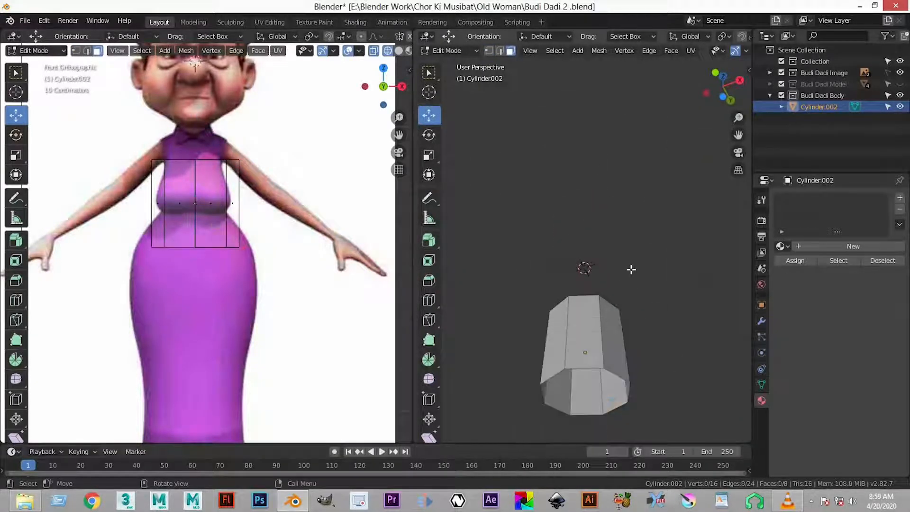
- Add one horizontal loop cut around the tube and lower it about 0.06 m to the waistline
{"action": "middle_click_drag", "start_coordinate": [630, 266], "coordinate": [616, 227]}
{"action": "scroll", "coordinate": [209, 260], "scroll_direction": "up", "scroll_amount": 3}
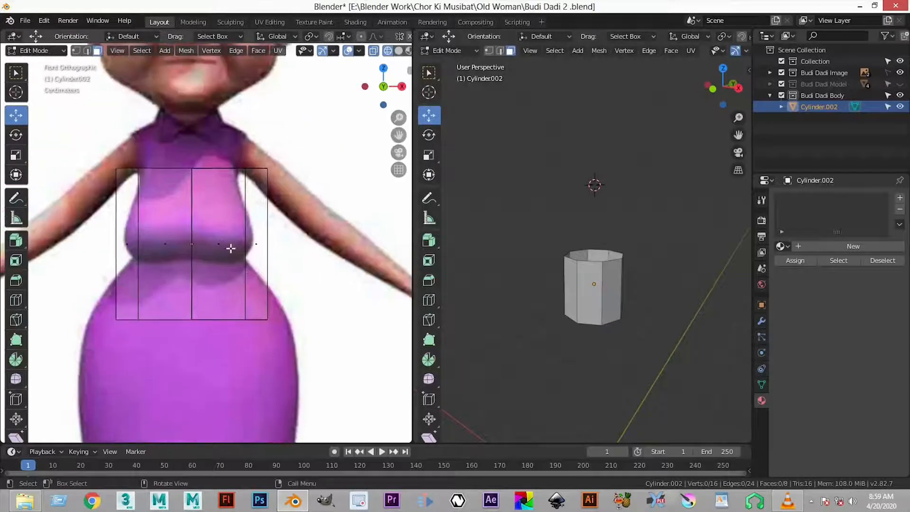
{"action": "key", "text": "ctrl+r"}
{"action": "left_click", "coordinate": [231, 247]}
{"action": "right_click", "coordinate": [231, 248]}
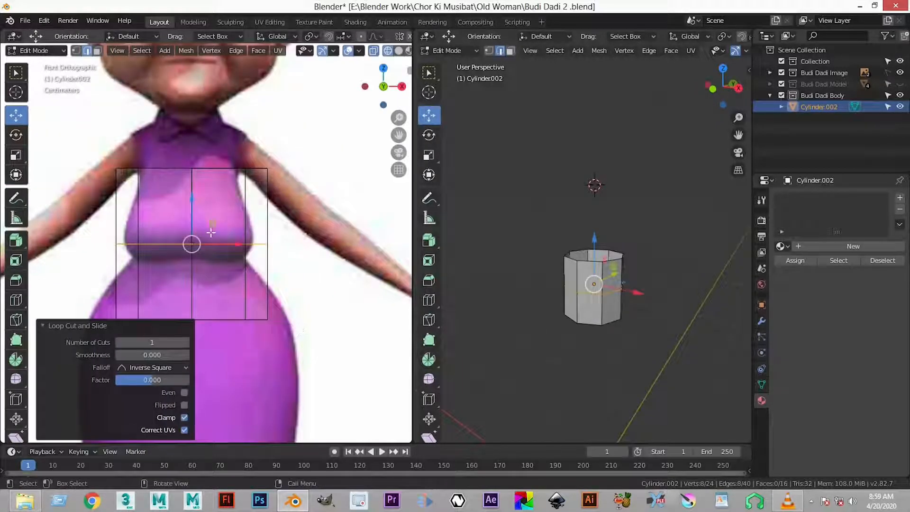
{"action": "key", "text": "g"}
{"action": "key", "text": "z"}
{"action": "left_click", "coordinate": [247, 319]}
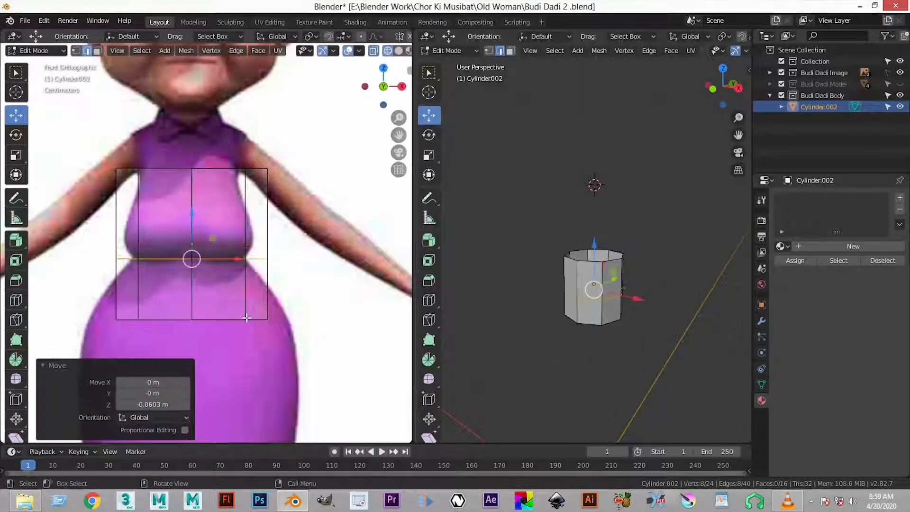
- In right side view, move the whole cylinder about -0.42 m along Y onto the torso of the reference
{"action": "key", "text": "KP_3"}
{"action": "scroll", "coordinate": [268, 304], "scroll_direction": "down", "scroll_amount": 4}
{"action": "key", "text": "Tab"}
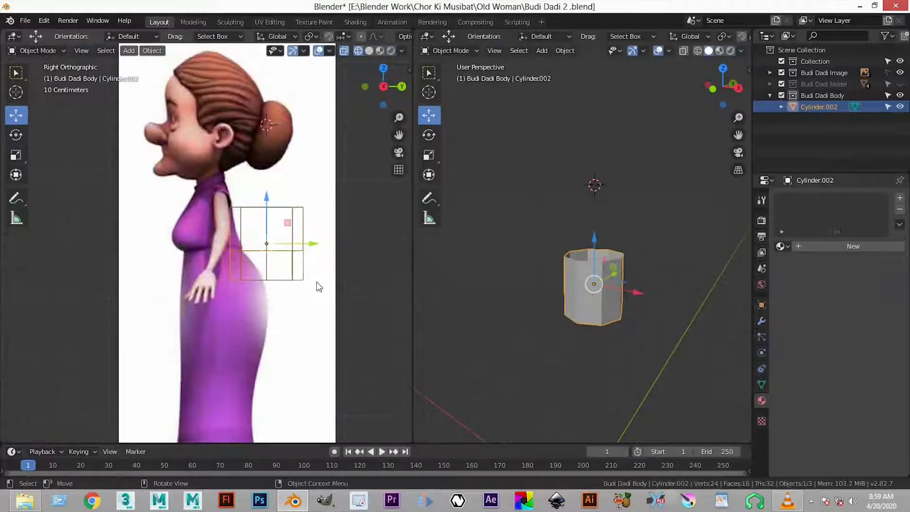
{"action": "key", "text": "g"}
{"action": "key", "text": "y"}
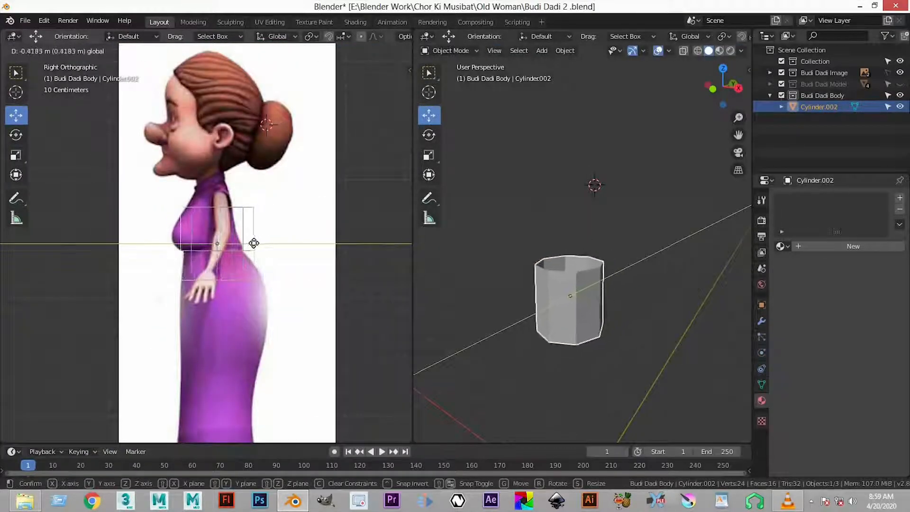
{"action": "left_click", "coordinate": [252, 244]}
- Tilt the waist edge loop to follow the side reference's waistline and scale it to about 0.748
{"action": "key", "text": "Tab"}
{"action": "scroll", "coordinate": [255, 186], "scroll_direction": "up", "scroll_amount": 6}
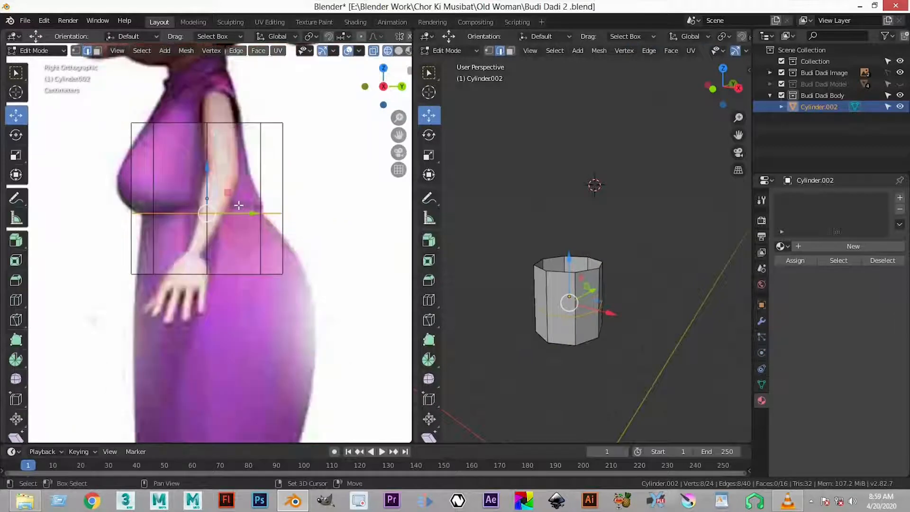
{"action": "scroll", "coordinate": [261, 206], "scroll_direction": "up", "scroll_amount": 1, "text": "shift"}
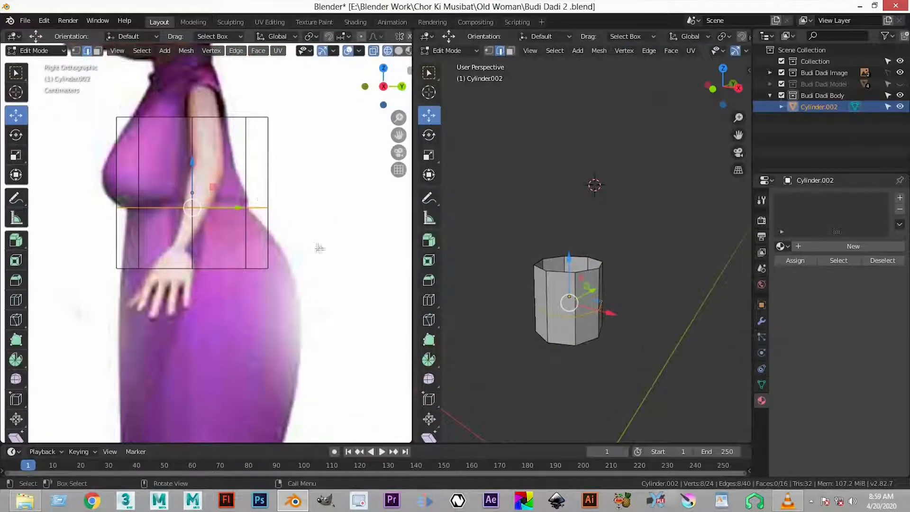
{"action": "key", "text": "r"}
{"action": "left_click", "coordinate": [348, 224]}
{"action": "key", "text": "s"}
{"action": "left_click", "coordinate": [285, 223]}
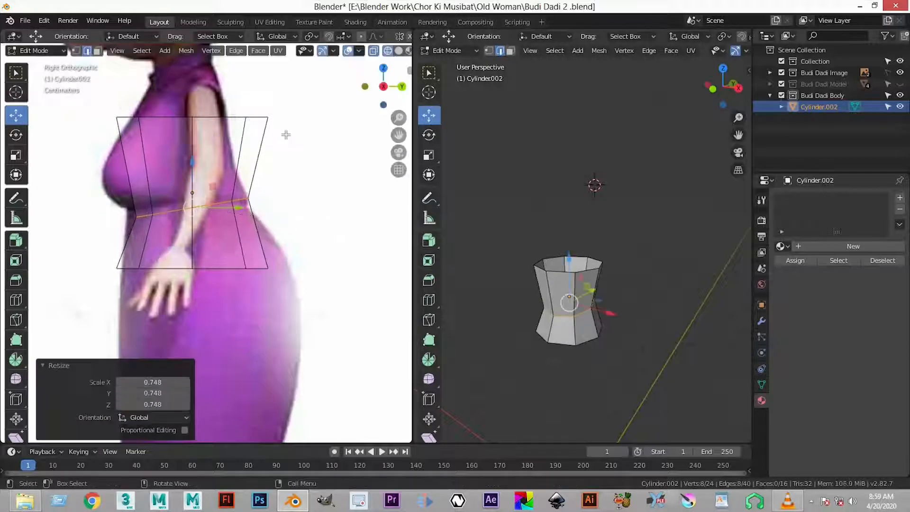
- Scale the tube's top edge loop to about 0.5 and move it about -0.0325 m along Y to fit the upper torso
{"action": "scroll", "coordinate": [285, 188], "scroll_direction": "up", "scroll_amount": 5, "text": "shift"}
{"action": "left_click", "coordinate": [259, 168], "text": "alt"}
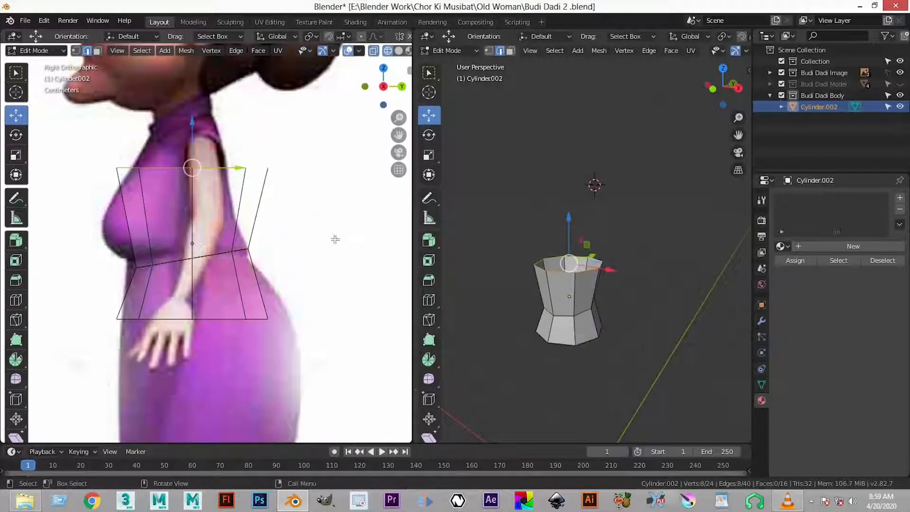
{"action": "key", "text": "s"}
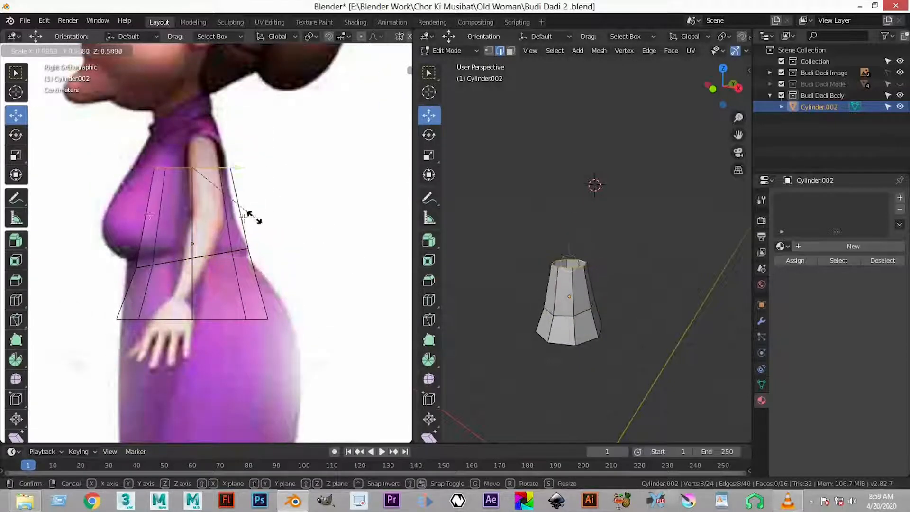
{"action": "left_click", "coordinate": [252, 215]}
{"action": "left_click_drag", "start_coordinate": [237, 172], "coordinate": [229, 172]}
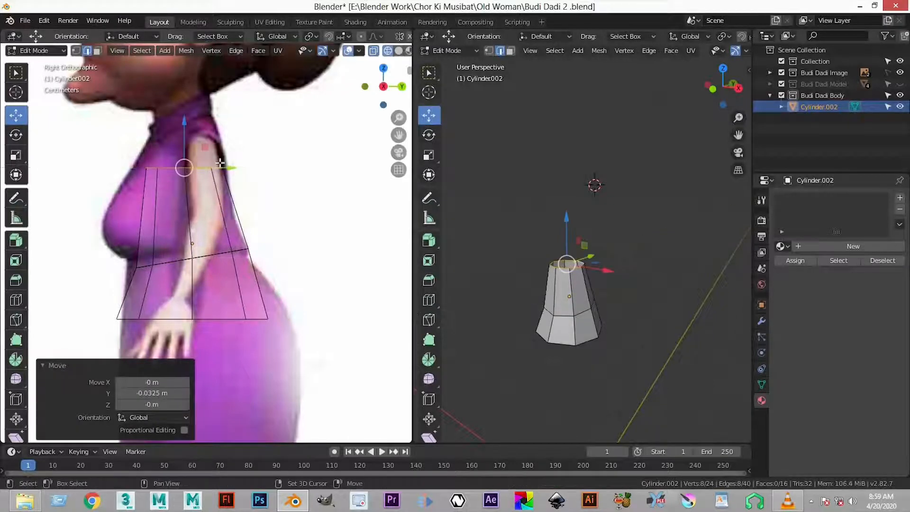
- Move the tube's bottom edge loop about 0.0533 m along Y toward the hips of the side reference
{"action": "scroll", "coordinate": [229, 253], "scroll_direction": "down", "scroll_amount": 7, "text": "shift"}
{"action": "left_click", "coordinate": [229, 253], "text": "alt"}
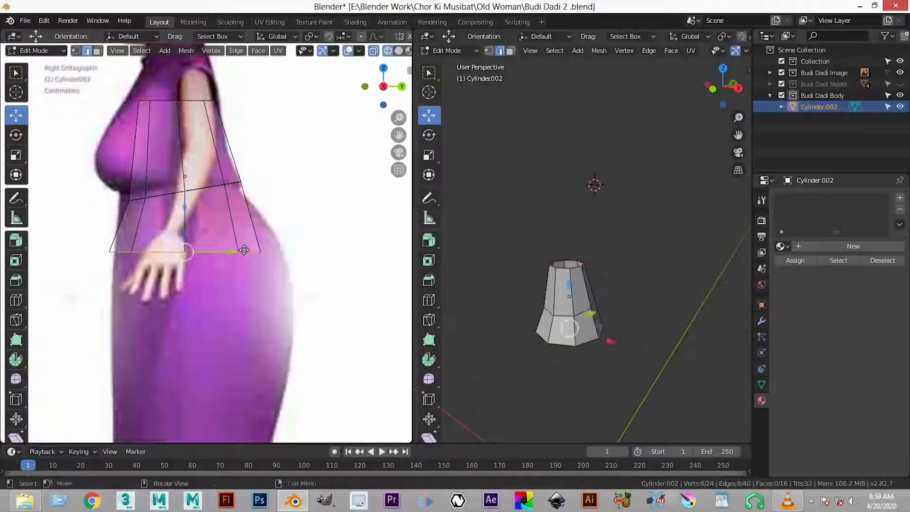
{"action": "key", "text": "g"}
{"action": "key", "text": "y"}
{"action": "left_click", "coordinate": [253, 254]}
- Extrude the bottom edge loop about 0.394 m downward to the widest part of the hips
{"action": "scroll", "coordinate": [232, 189], "scroll_direction": "down", "scroll_amount": 5, "text": "shift"}
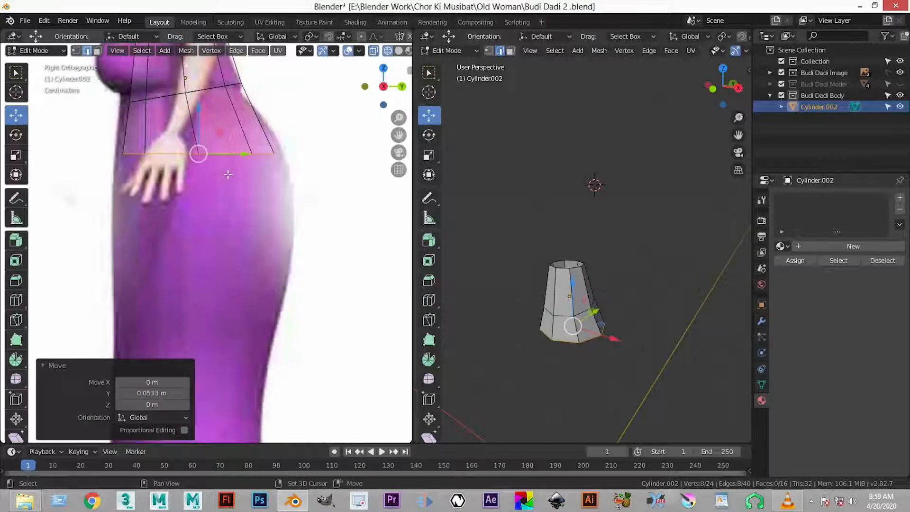
{"action": "key", "text": "e"}
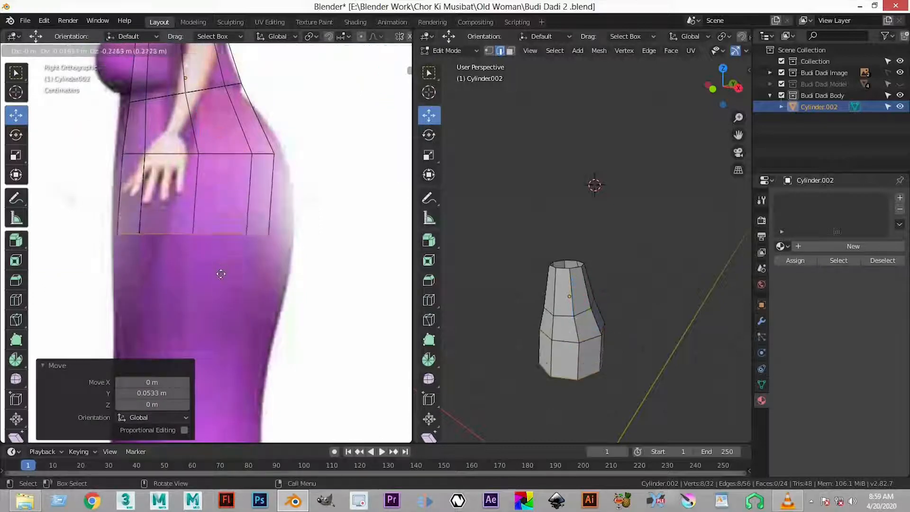
{"action": "left_click", "coordinate": [192, 249]}
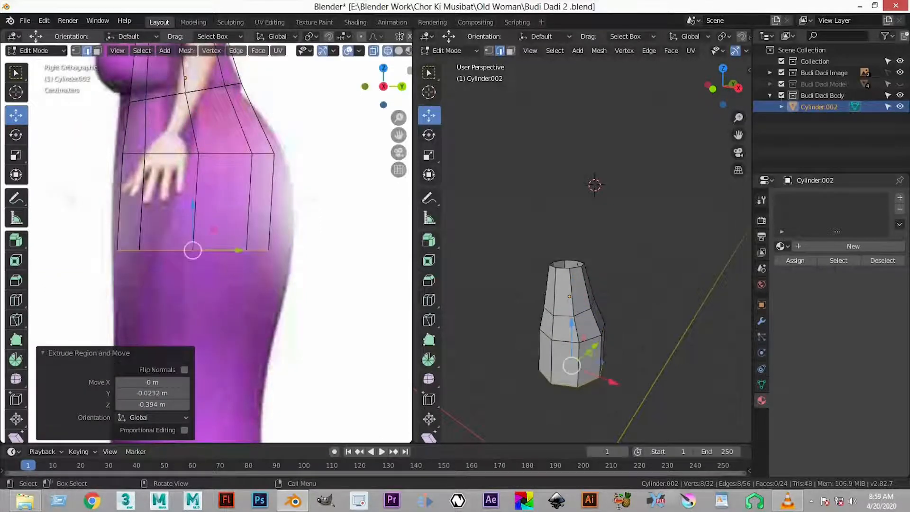
- Scale the new hip loop to about 1.261, shift it slightly backward along Y, and rescale it to about 0.893 to match the dress outline
{"action": "key", "text": "s"}
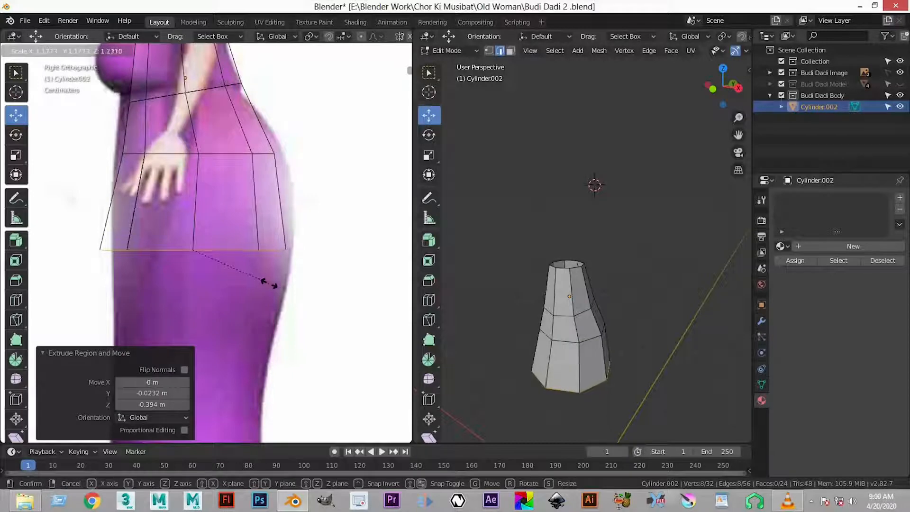
{"action": "left_click", "coordinate": [247, 264]}
{"action": "key", "text": "g"}
{"action": "key", "text": "y"}
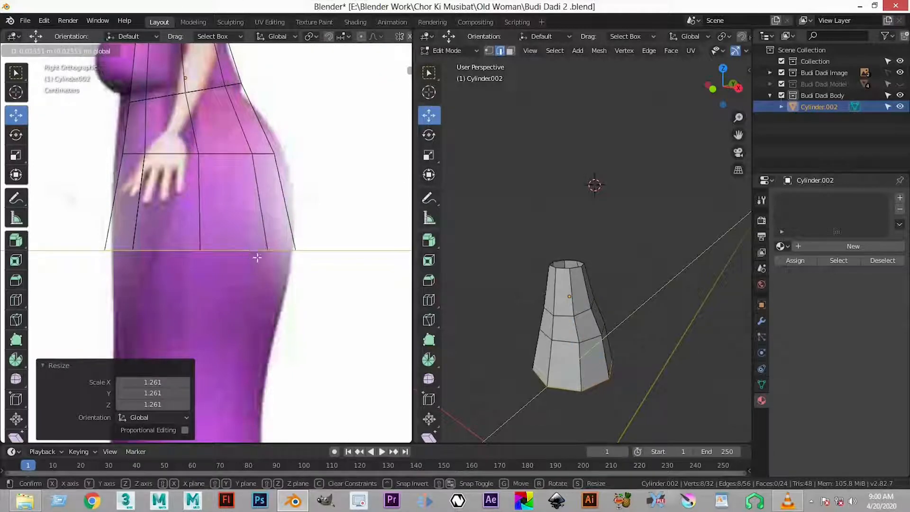
{"action": "left_click", "coordinate": [250, 257]}
{"action": "key", "text": "s"}
{"action": "left_click", "coordinate": [250, 258]}
- Extrude the hip loop about 0.351 m down along Z, then scale and shift the new loop to fit the dress below the hips
{"action": "scroll", "coordinate": [229, 238], "scroll_direction": "down", "scroll_amount": 4}
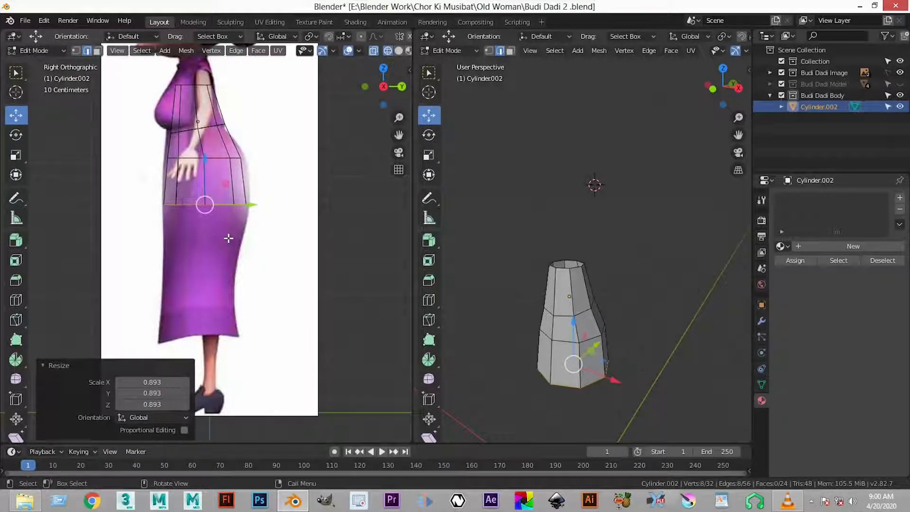
{"action": "key", "text": "e"}
{"action": "key", "text": "z"}
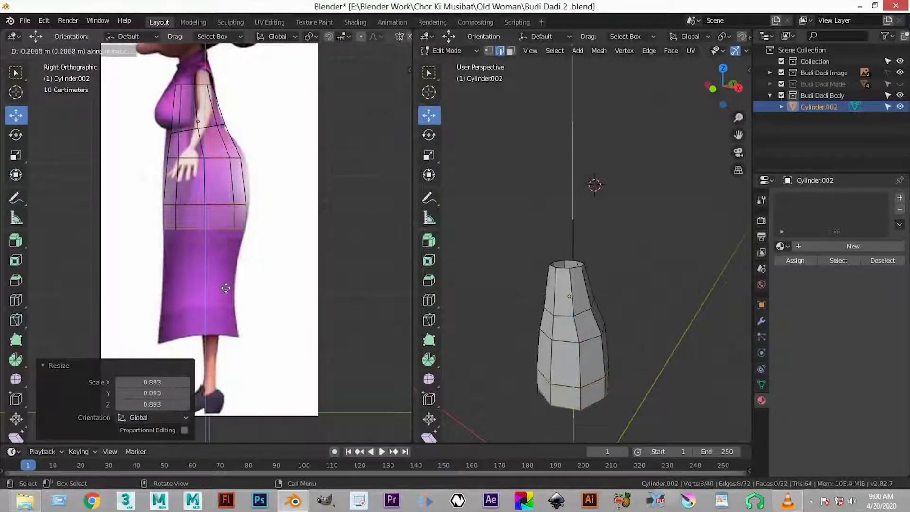
{"action": "left_click", "coordinate": [227, 278]}
{"action": "key", "text": "s"}
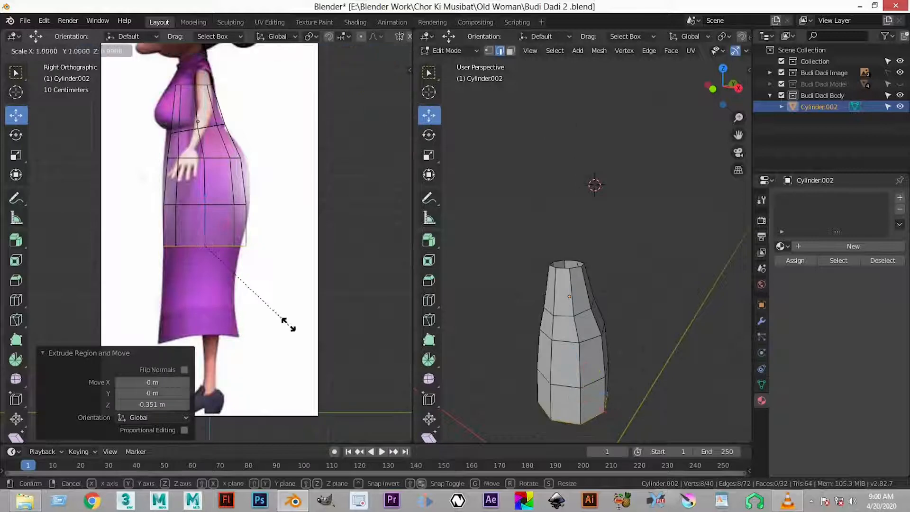
{"action": "left_click", "coordinate": [270, 314]}
{"action": "key", "text": "s"}
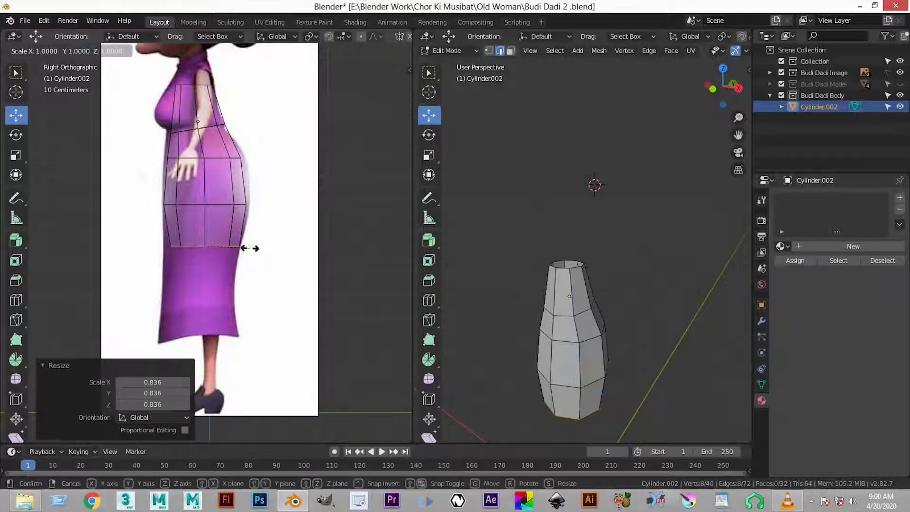
{"action": "left_click", "coordinate": [256, 249]}
{"action": "left_click_drag", "start_coordinate": [252, 247], "coordinate": [250, 248]}
- Extrude the lowest loop again and lower it along Z to the hem of the dress
{"action": "key", "text": "e"}
{"action": "right_click", "coordinate": [205, 188]}
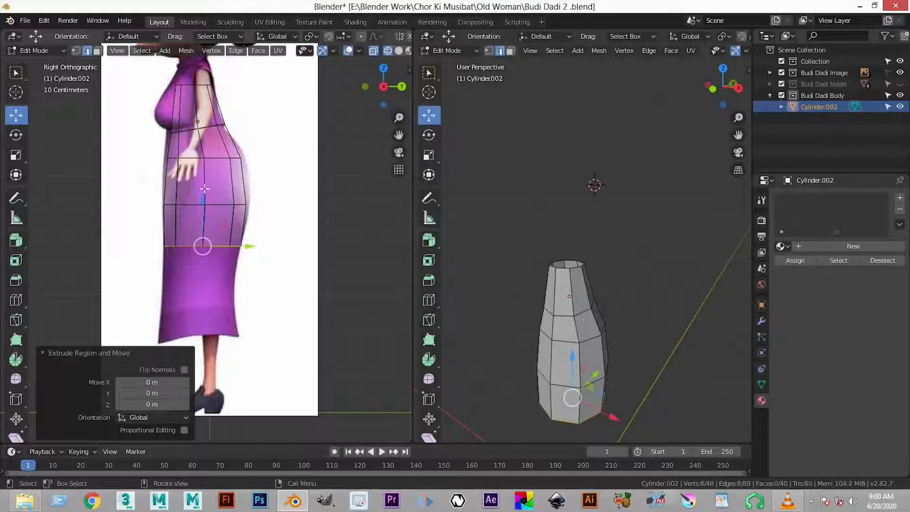
{"action": "left_click_drag", "start_coordinate": [207, 242], "coordinate": [245, 301]}
{"action": "middle_click_drag", "start_coordinate": [237, 266], "coordinate": [254, 160], "text": "shift"}
{"action": "left_click_drag", "start_coordinate": [218, 159], "coordinate": [228, 188]}
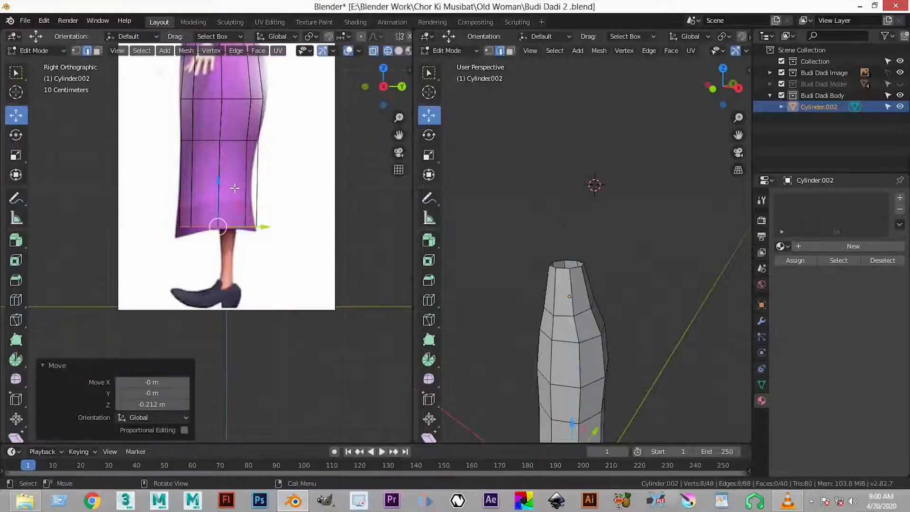
- Add a centred loop cut in the lower skirt, scale it to about 0.911 and move it about -0.0192 m along Y
{"action": "key", "text": "ctrl+r"}
{"action": "left_click", "coordinate": [237, 185]}
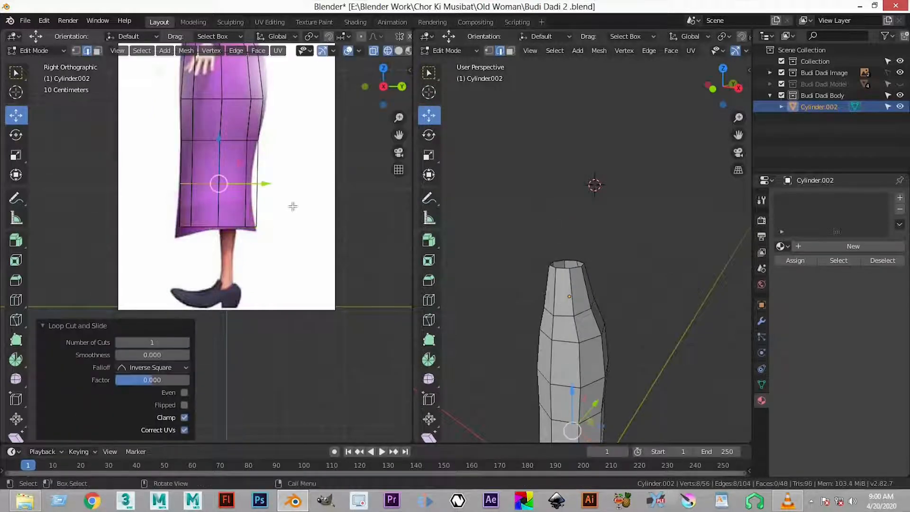
{"action": "right_click", "coordinate": [290, 208]}
{"action": "key", "text": "s"}
{"action": "left_click", "coordinate": [305, 222]}
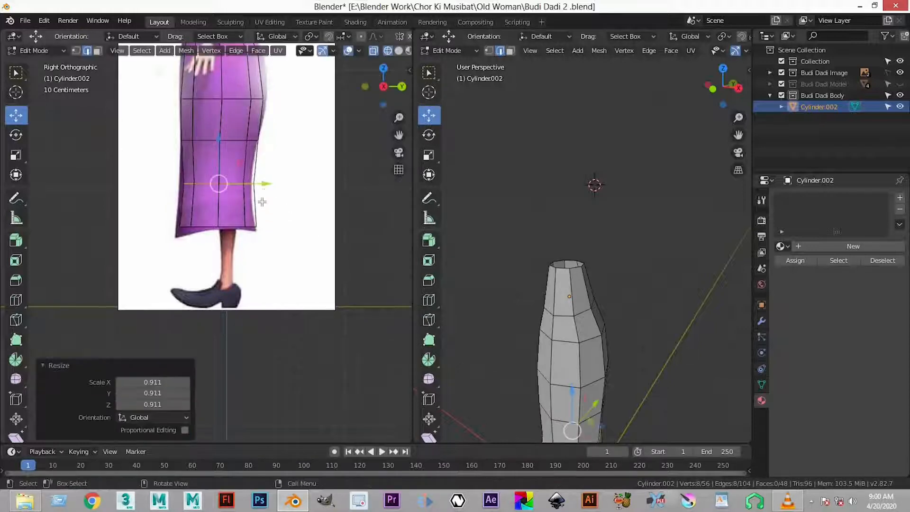
{"action": "left_click_drag", "start_coordinate": [262, 187], "coordinate": [258, 186]}
{"action": "scroll", "coordinate": [266, 204], "scroll_direction": "up", "scroll_amount": 2}
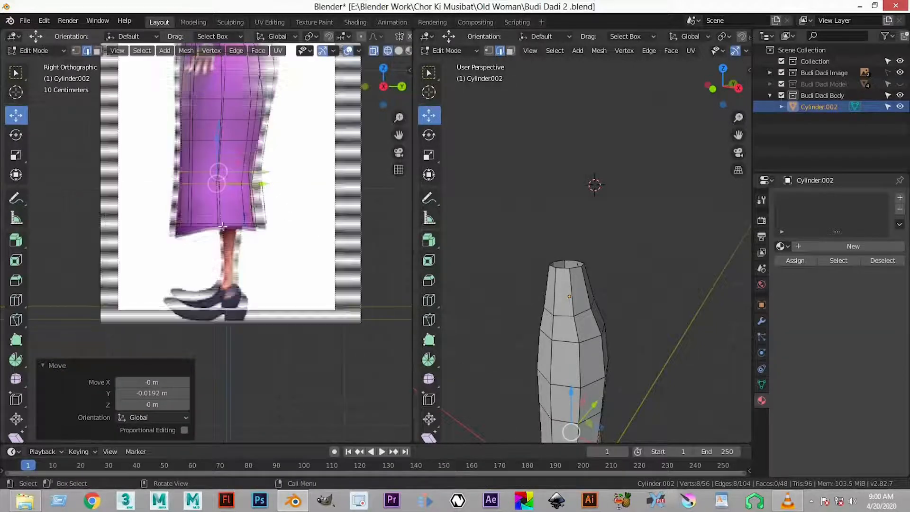
- Move the front hem vertex about -0.0367 m along Y and -0.107 m along Z onto the reference's hem corner
{"action": "middle_click_drag", "start_coordinate": [271, 237], "coordinate": [315, 247], "text": "shift"}
{"action": "key", "text": "1"}
{"action": "left_click", "coordinate": [212, 237]}
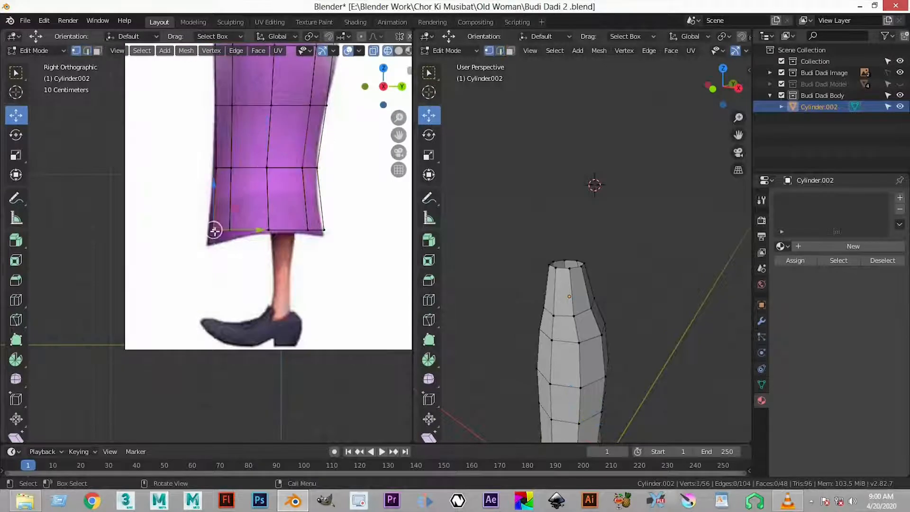
{"action": "key", "text": "g"}
{"action": "left_click", "coordinate": [207, 252]}
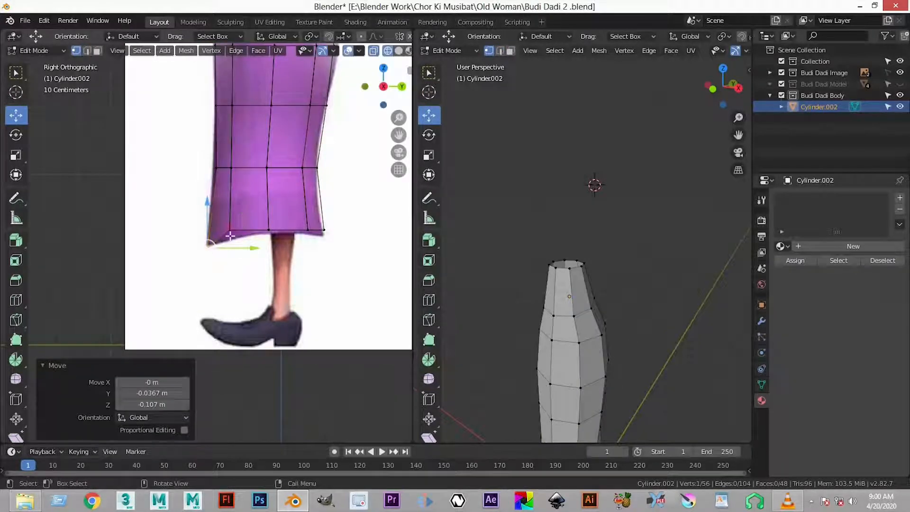
- Try to move the hem vertex next to the front corner onto the hemline, then undo the move
{"action": "left_click", "coordinate": [230, 235]}
{"action": "key", "text": "g"}
{"action": "left_click", "coordinate": [223, 238]}
{"action": "key", "text": "ctrl+z"}
- In front view, select the faces on the body's negative X half and delete them
{"action": "middle_click_drag", "start_coordinate": [568, 339], "coordinate": [526, 327]}
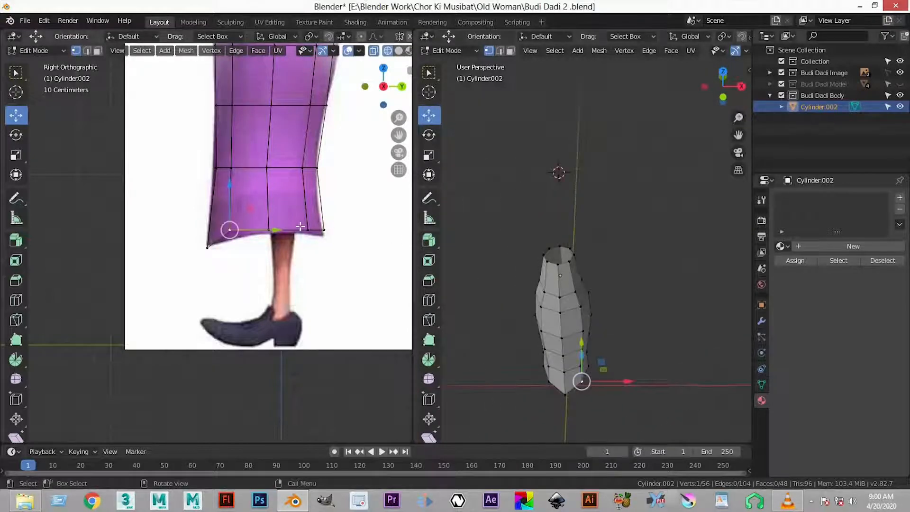
{"action": "key", "text": "KP_1"}
{"action": "scroll", "coordinate": [254, 197], "scroll_direction": "down", "scroll_amount": 4}
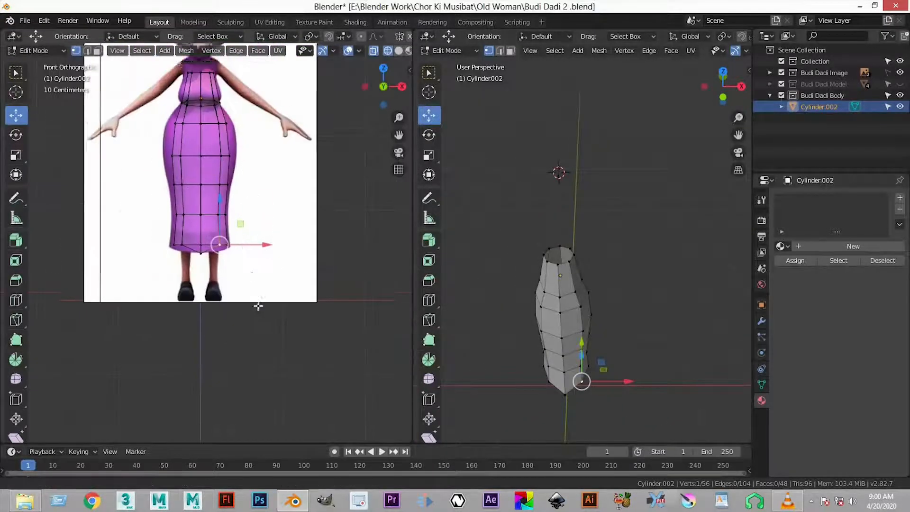
{"action": "key", "text": "b"}
{"action": "left_click_drag", "start_coordinate": [164, 148], "coordinate": [207, 424]}
{"action": "key", "text": "3"}
{"action": "key", "text": "b"}
{"action": "left_click_drag", "start_coordinate": [142, 150], "coordinate": [208, 416]}
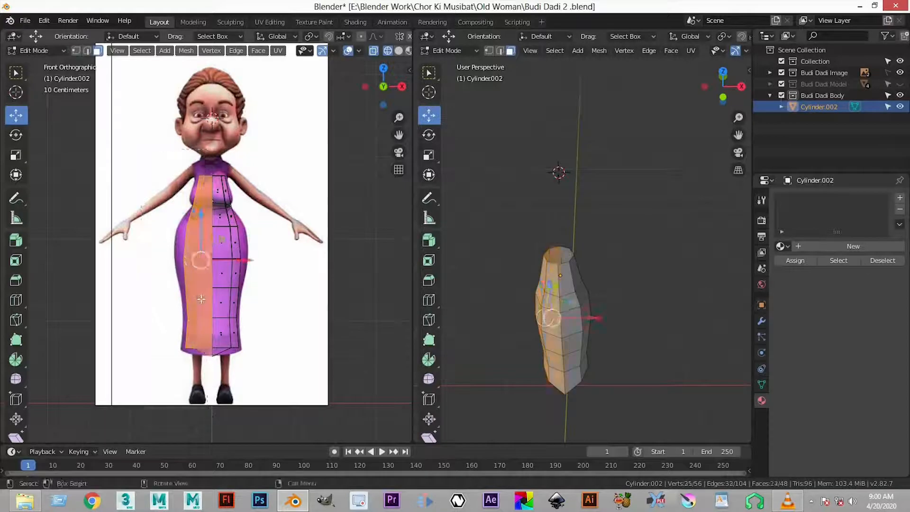
{"action": "key", "text": "x"}
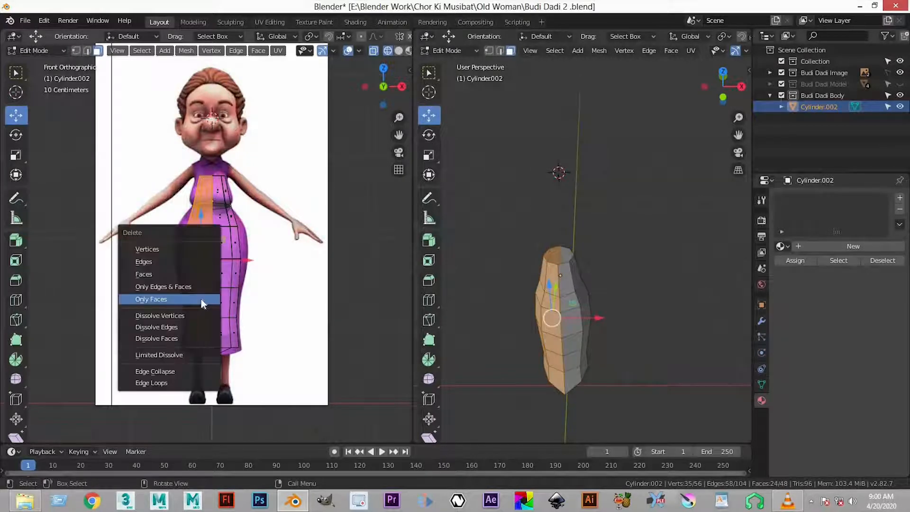
{"action": "left_click", "coordinate": [188, 275]}
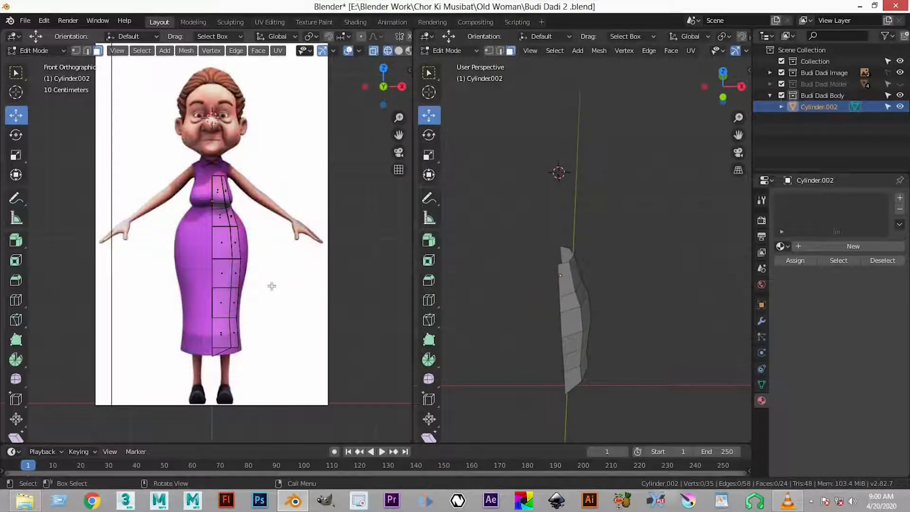
- Return to Object Mode and add a Mirror modifier on the X axis to the half body
{"action": "key", "text": "Tab"}
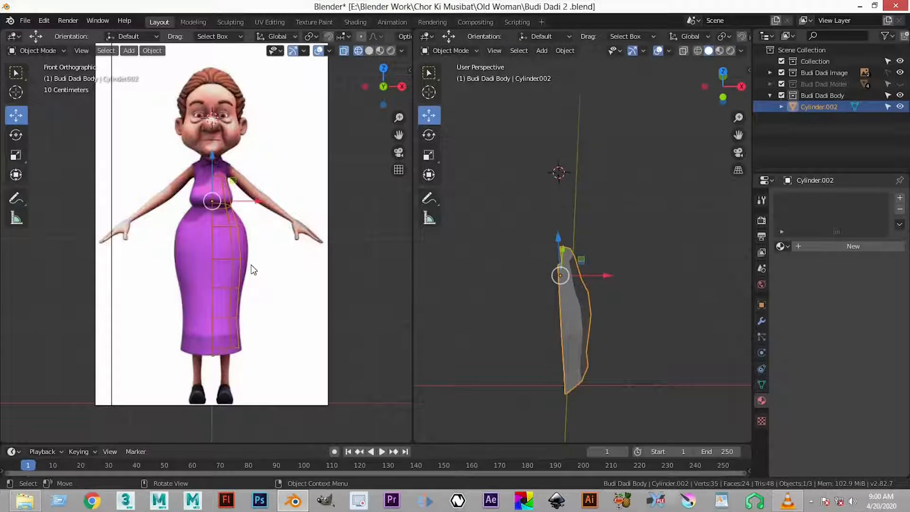
{"action": "left_click", "coordinate": [762, 321]}
{"action": "left_click", "coordinate": [829, 199]}
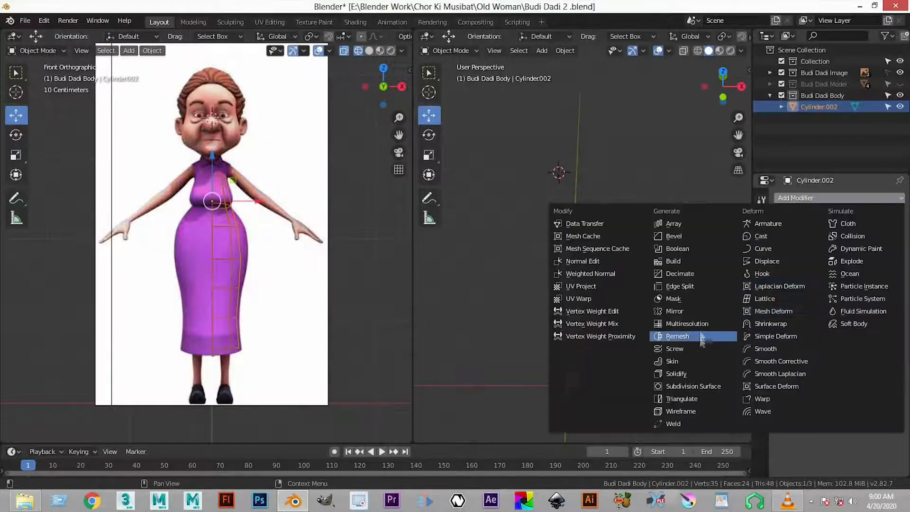
- Back in Edit Mode, move the hem vertex beside the front corner about 0.00835 m along Y and -0.0529 m along Z in right side view
{"action": "scroll", "coordinate": [227, 207], "scroll_direction": "up", "scroll_amount": 4}
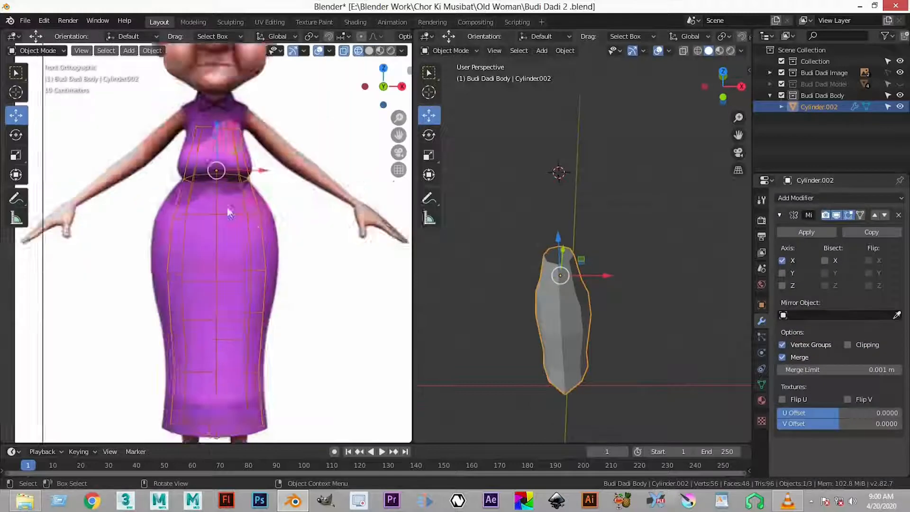
{"action": "middle_click_drag", "start_coordinate": [268, 226], "coordinate": [250, 171], "text": "shift"}
{"action": "key", "text": "Tab"}
{"action": "scroll", "coordinate": [249, 170], "scroll_direction": "up", "scroll_amount": 3}
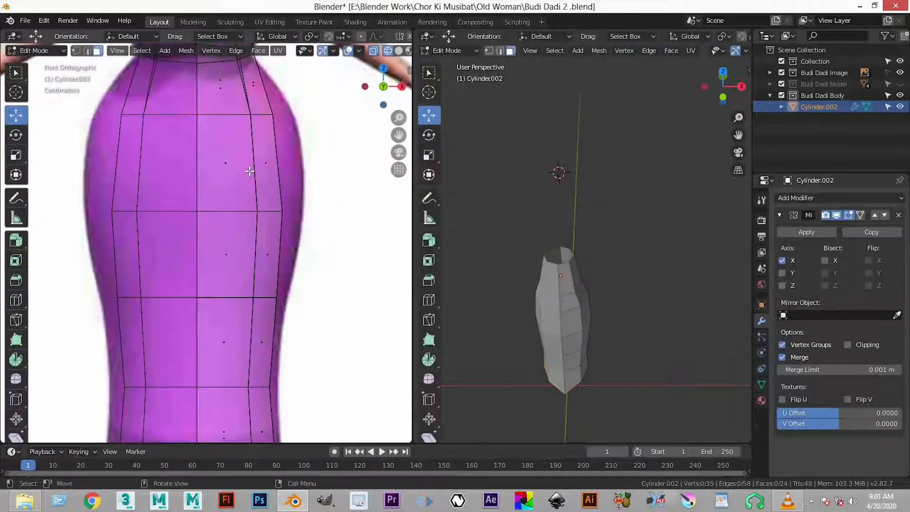
{"action": "key", "text": "KP_3"}
{"action": "scroll", "coordinate": [249, 171], "scroll_direction": "down", "scroll_amount": 4}
{"action": "scroll", "coordinate": [257, 299], "scroll_direction": "up", "scroll_amount": 2}
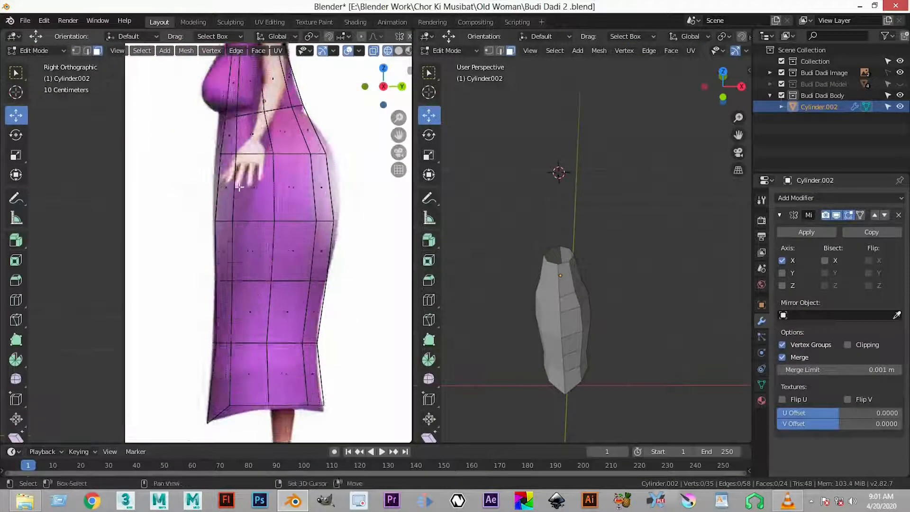
{"action": "middle_click_drag", "start_coordinate": [217, 421], "coordinate": [197, 308], "text": "shift"}
{"action": "scroll", "coordinate": [197, 307], "scroll_direction": "up", "scroll_amount": 1}
{"action": "key", "text": "1"}
{"action": "left_click", "coordinate": [211, 306]}
{"action": "left_click", "coordinate": [215, 321]}
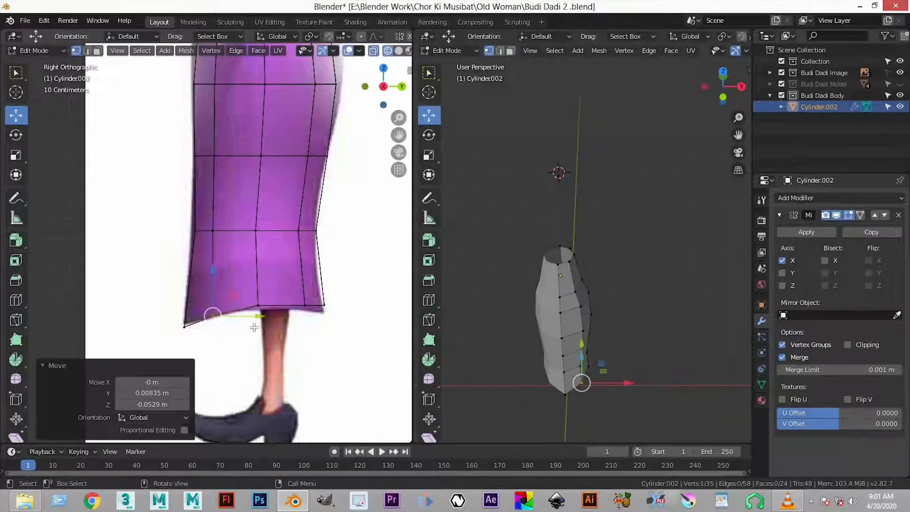
- Lower the rear hem vertex about 0.0278 m along Z onto the reference's hemline
{"action": "left_click_drag", "start_coordinate": [322, 321], "coordinate": [324, 318]}
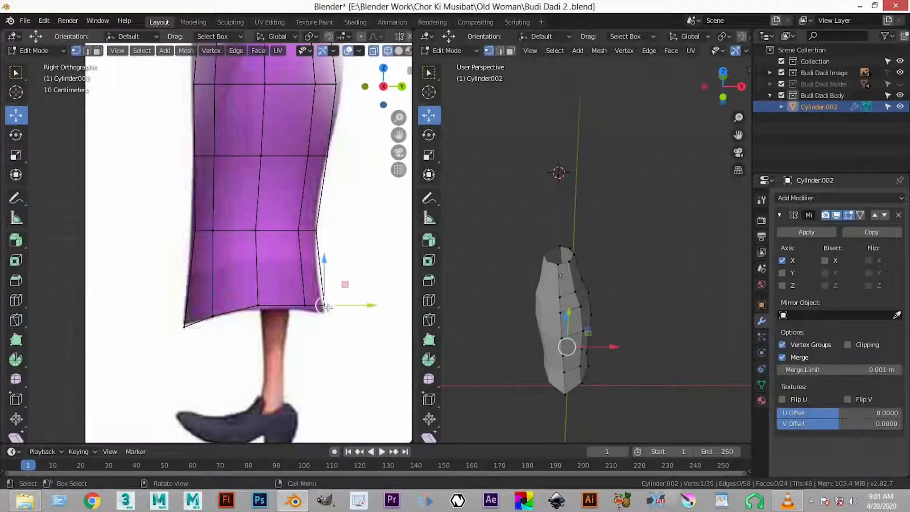
{"action": "key", "text": "g"}
{"action": "left_click", "coordinate": [322, 172]}
- Move the rear vertex pairs of the widest hip row and the upper hip row backward about 0.0167 m and 0.0195 m along Y
{"action": "scroll", "coordinate": [328, 190], "scroll_direction": "up", "scroll_amount": 5, "text": "shift"}
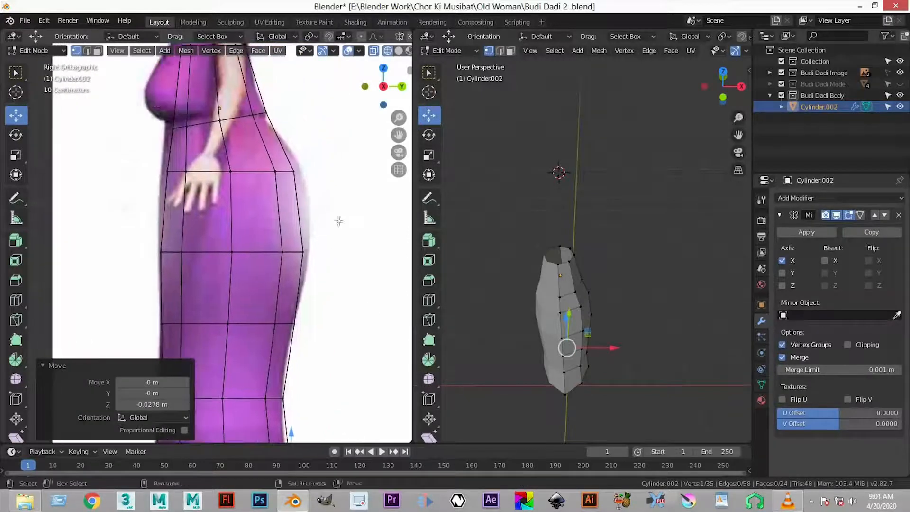
{"action": "left_click_drag", "start_coordinate": [276, 273], "coordinate": [276, 272]}
{"action": "key", "text": "g"}
{"action": "left_click", "coordinate": [304, 196]}
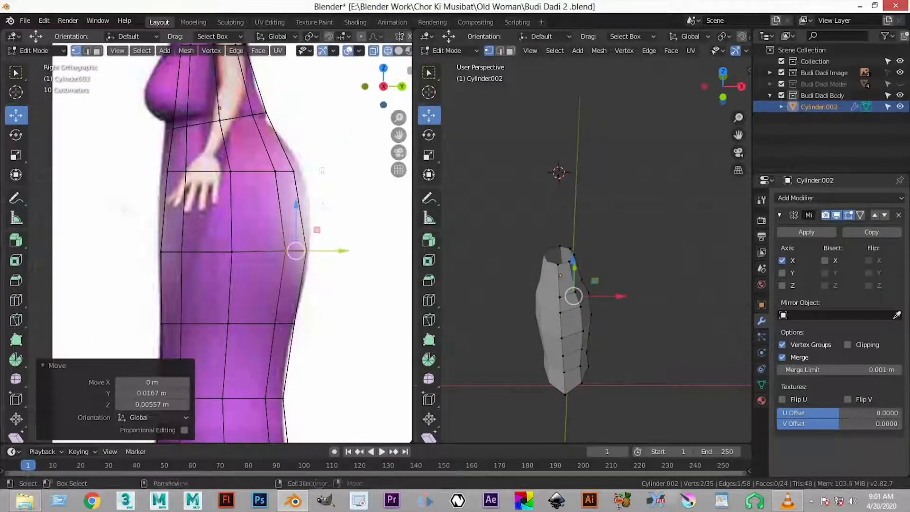
{"action": "scroll", "coordinate": [304, 196], "scroll_direction": "up", "scroll_amount": 2, "text": "shift"}
{"action": "left_click_drag", "start_coordinate": [265, 227], "coordinate": [264, 227]}
{"action": "key", "text": "g"}
{"action": "left_click", "coordinate": [273, 142]}
{"action": "middle_click_drag", "start_coordinate": [235, 116], "coordinate": [259, 222], "text": "shift"}
{"action": "scroll", "coordinate": [226, 189], "scroll_direction": "up", "scroll_amount": 2}
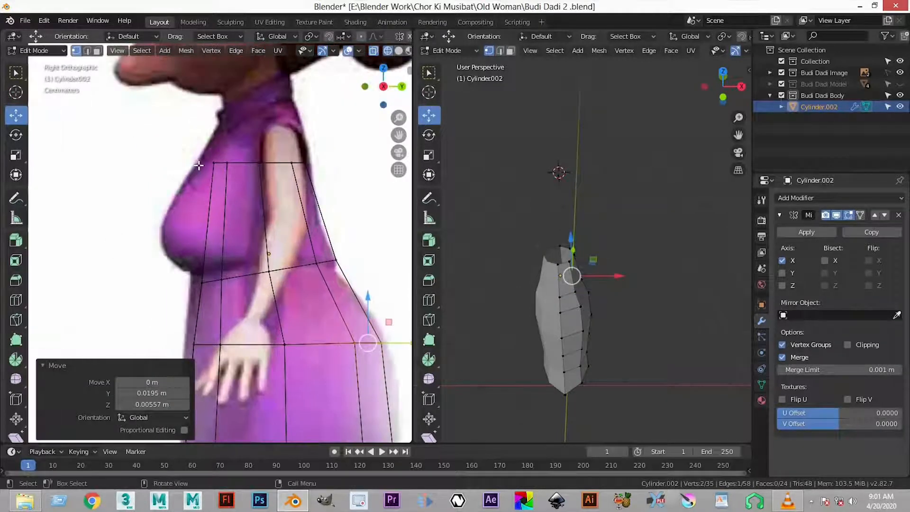
- In front view, move the side vertices of the upper hip row outward about 0.0672 m along X
{"action": "key", "text": "KP_1"}
{"action": "scroll", "coordinate": [270, 304], "scroll_direction": "down", "scroll_amount": 5}
{"action": "middle_click_drag", "start_coordinate": [270, 307], "coordinate": [264, 232], "text": "shift"}
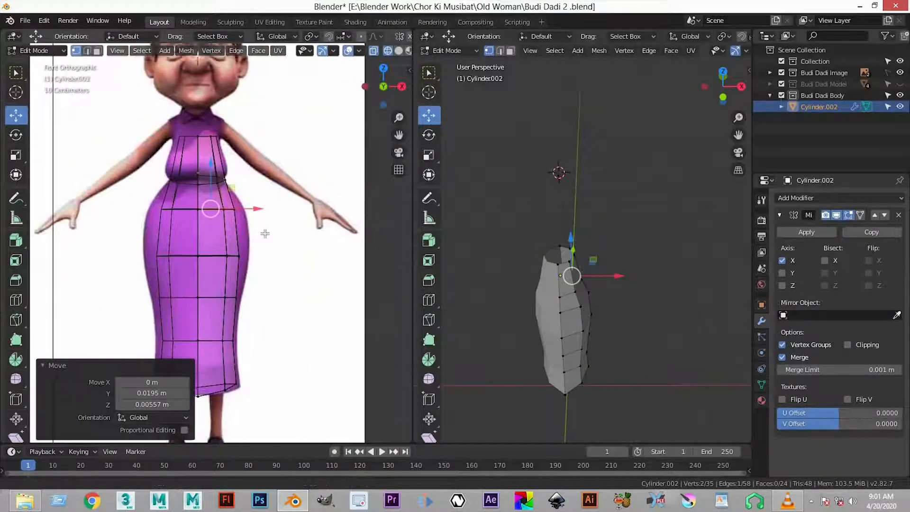
{"action": "scroll", "coordinate": [271, 251], "scroll_direction": "up", "scroll_amount": 4}
{"action": "middle_click_drag", "start_coordinate": [275, 267], "coordinate": [280, 319], "text": "shift"}
{"action": "left_click_drag", "start_coordinate": [245, 209], "coordinate": [271, 208]}
{"action": "middle_click_drag", "start_coordinate": [263, 315], "coordinate": [268, 235], "text": "shift"}
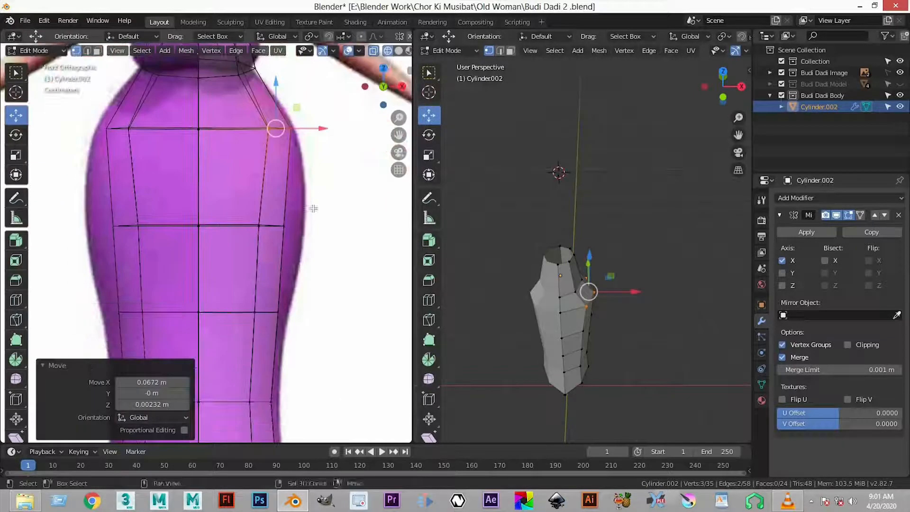
- Move the side vertices of the next three skirt rows outward to the dress outline, the lowest of them about 0.0301 m along X
{"action": "left_click_drag", "start_coordinate": [248, 243], "coordinate": [331, 224]}
{"action": "key", "text": "ctrl+z"}
{"action": "middle_click_drag", "start_coordinate": [327, 174], "coordinate": [344, 102], "text": "shift"}
{"action": "left_click_drag", "start_coordinate": [330, 213], "coordinate": [256, 260]}
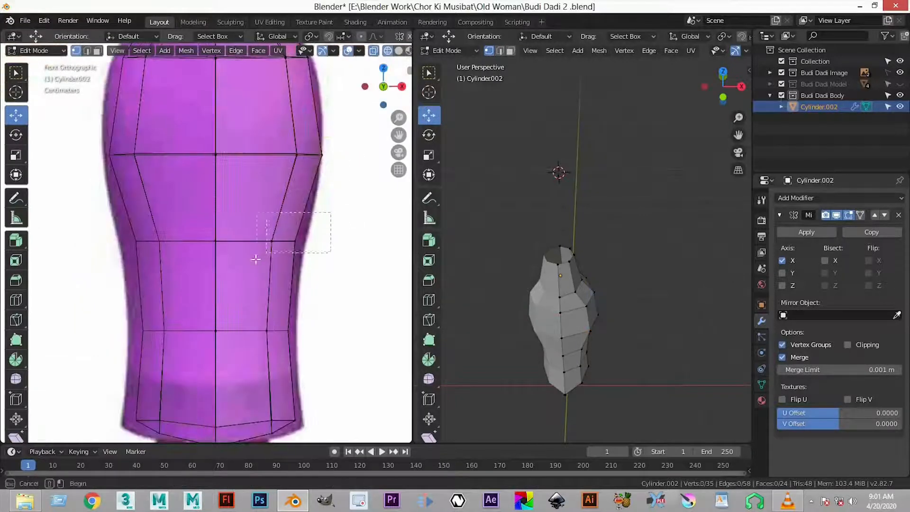
{"action": "left_click_drag", "start_coordinate": [324, 242], "coordinate": [335, 236]}
{"action": "middle_click_drag", "start_coordinate": [333, 252], "coordinate": [335, 148], "text": "shift"}
{"action": "left_click_drag", "start_coordinate": [327, 204], "coordinate": [256, 252]}
{"action": "left_click_drag", "start_coordinate": [324, 226], "coordinate": [331, 224]}
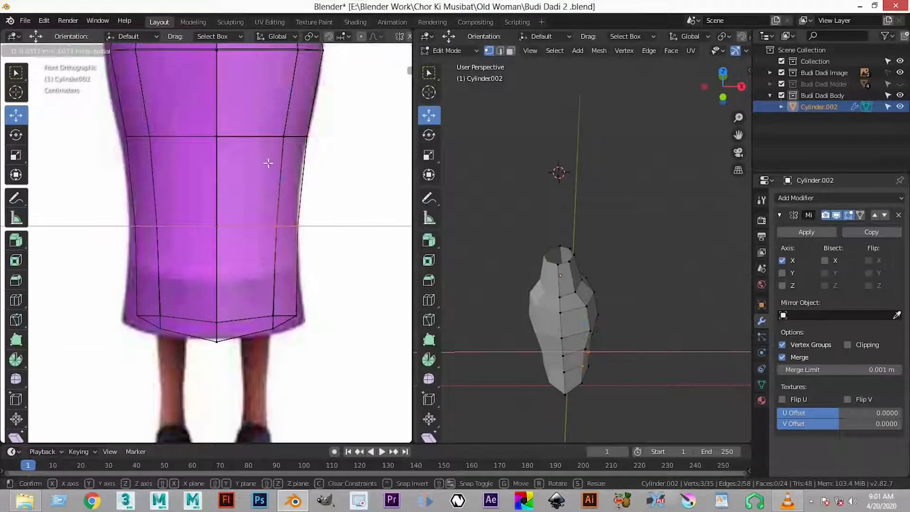
- Add one horizontal loop cut around the chest between the top rim and the waist row
{"action": "scroll", "coordinate": [257, 90], "scroll_direction": "down", "scroll_amount": 4}
{"action": "middle_click_drag", "start_coordinate": [255, 83], "coordinate": [241, 179], "text": "shift"}
{"action": "scroll", "coordinate": [168, 201], "scroll_direction": "up", "scroll_amount": 5}
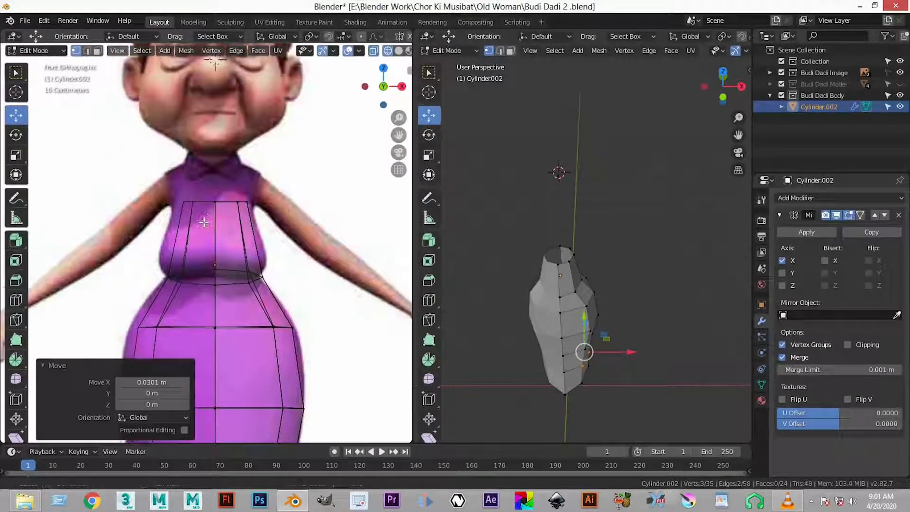
{"action": "key", "text": "ctrl+r"}
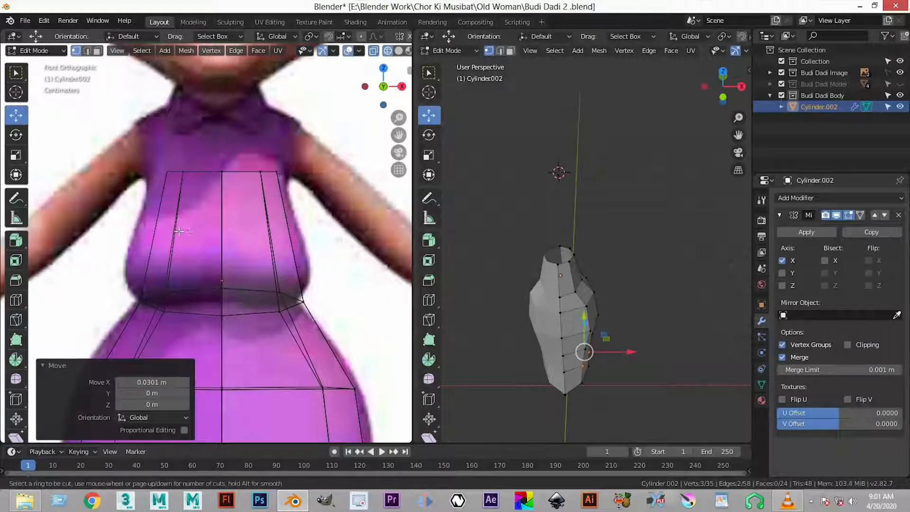
{"action": "left_click", "coordinate": [210, 234]}
{"action": "left_click", "coordinate": [211, 235]}
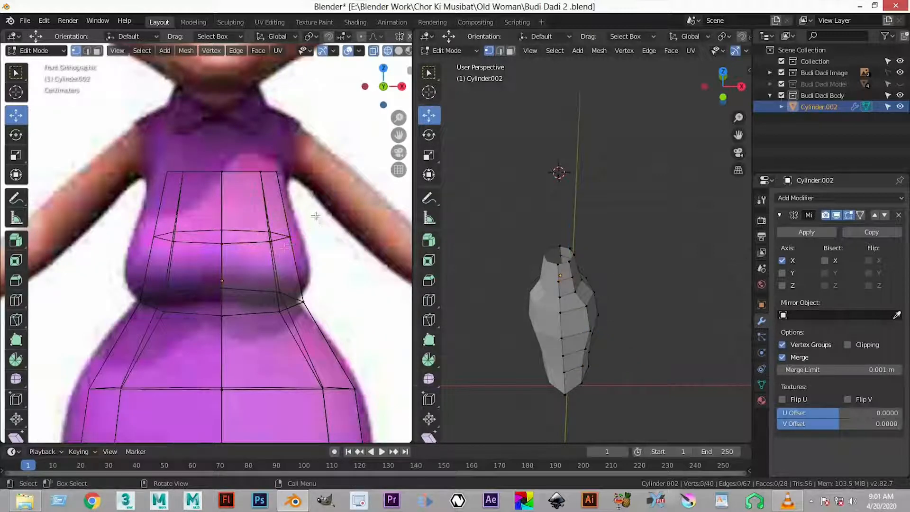
- Move the side vertices of the chest row outward about 0.042 m and those of the top rim about 0.0129 m along X
{"action": "left_click_drag", "start_coordinate": [264, 255], "coordinate": [262, 256]}
{"action": "key", "text": "g"}
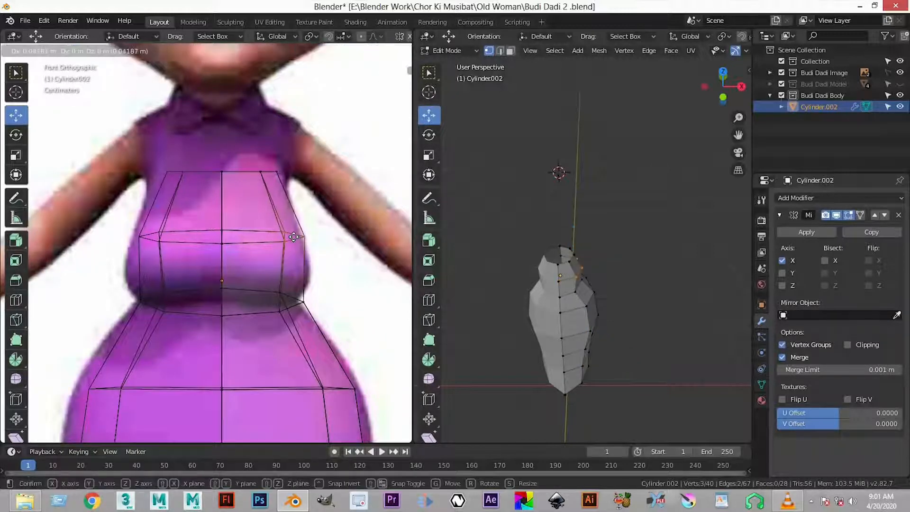
{"action": "left_click", "coordinate": [298, 228]}
{"action": "middle_click_drag", "start_coordinate": [298, 228], "coordinate": [297, 259], "text": "shift"}
{"action": "left_click_drag", "start_coordinate": [300, 219], "coordinate": [260, 193]}
{"action": "key", "text": "g"}
{"action": "left_click", "coordinate": [298, 250]}
- Add one centred vertical loop cut through the front panel beside the body's centre line
{"action": "key", "text": "KP_3"}
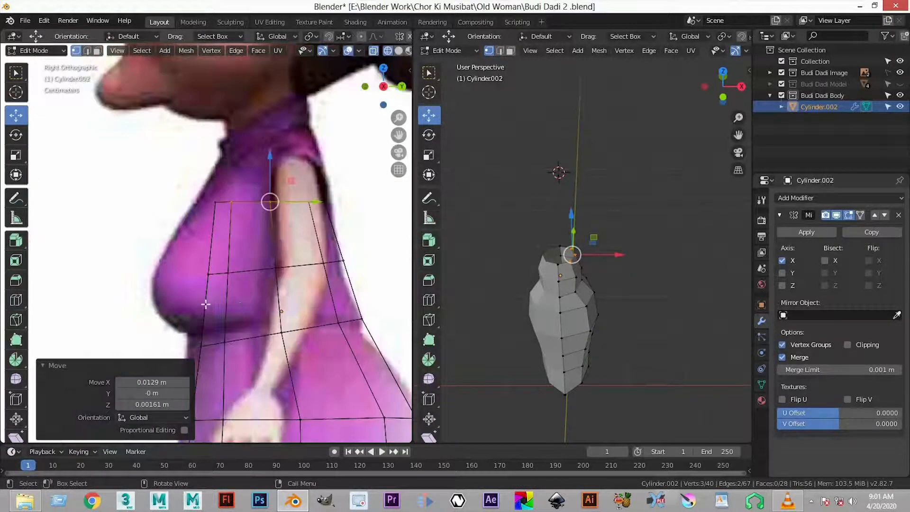
{"action": "middle_click_drag", "start_coordinate": [182, 205], "coordinate": [160, 196], "text": "shift"}
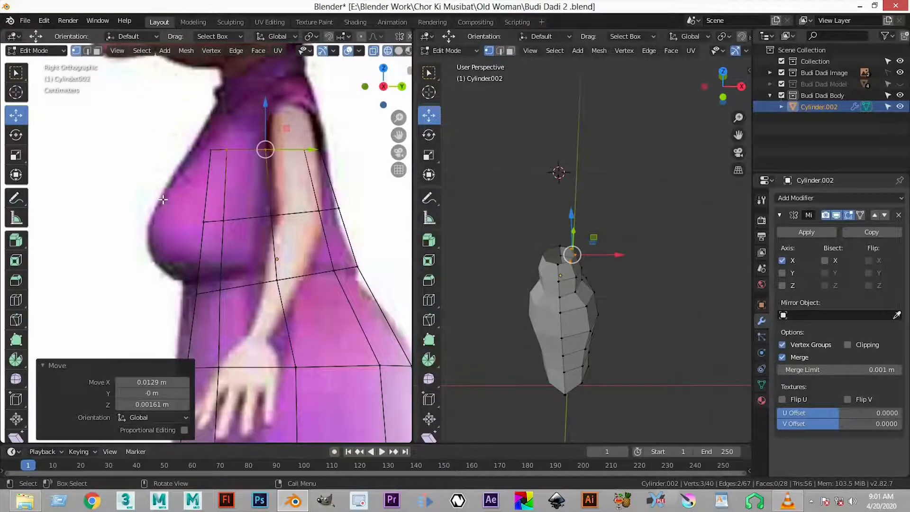
{"action": "key", "text": "KP_7"}
{"action": "key", "text": "KP_1"}
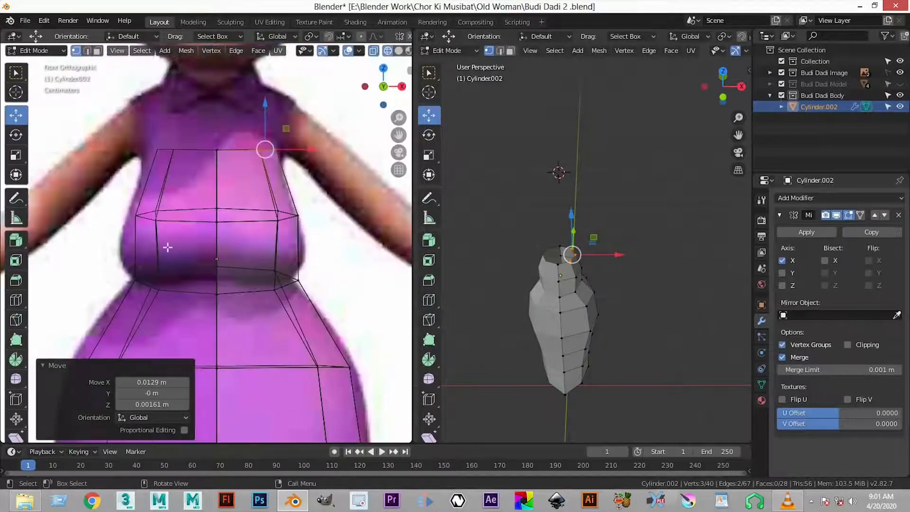
{"action": "middle_click_drag", "start_coordinate": [629, 317], "coordinate": [579, 301]}
{"action": "scroll", "coordinate": [579, 301], "scroll_direction": "up", "scroll_amount": 2}
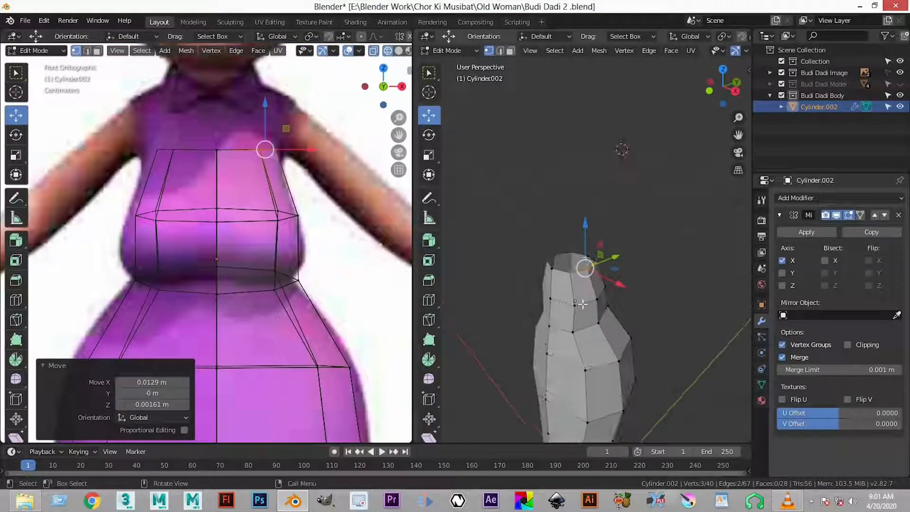
{"action": "key", "text": "ctrl+r"}
{"action": "left_click", "coordinate": [245, 281]}
{"action": "right_click", "coordinate": [244, 281]}
{"action": "middle_click_drag", "start_coordinate": [590, 311], "coordinate": [535, 316]}
{"action": "key", "text": "KP_1"}
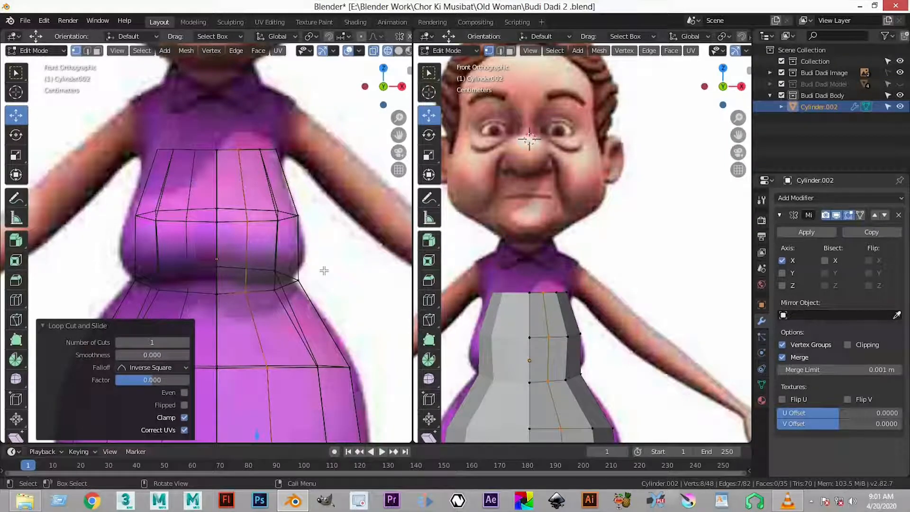
- Move the new front loop's chest and waist vertices forward about 0.0538 m along negative Y
{"action": "key", "text": "KP_3"}
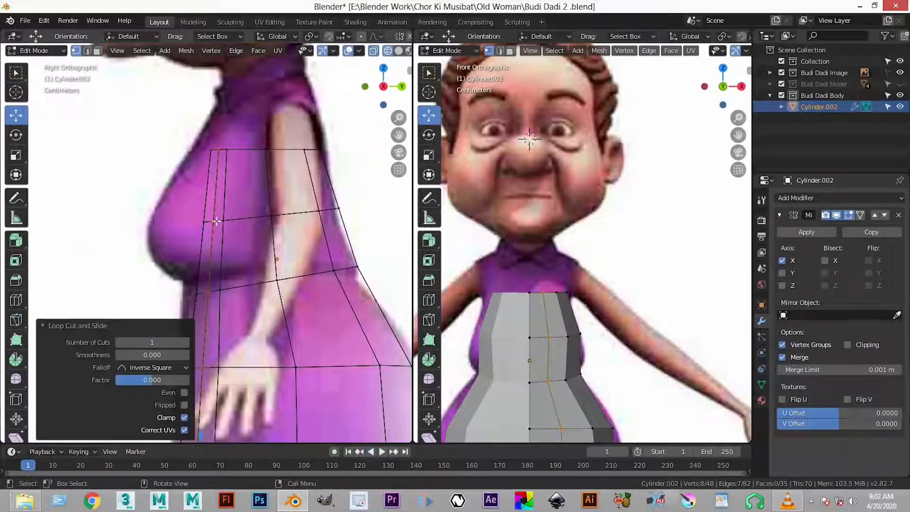
{"action": "scroll", "coordinate": [570, 255], "scroll_direction": "down", "scroll_amount": 3, "text": "shift"}
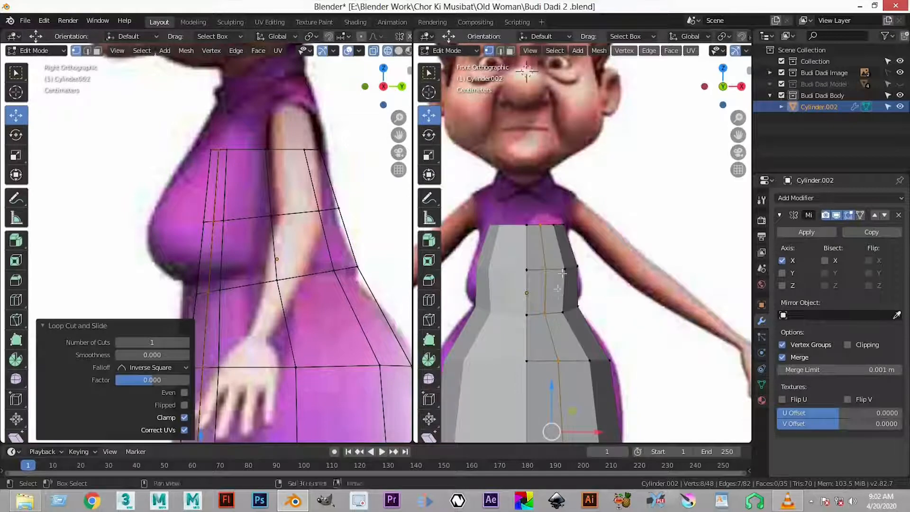
{"action": "scroll", "coordinate": [562, 273], "scroll_direction": "up", "scroll_amount": 2}
{"action": "middle_click_drag", "start_coordinate": [558, 257], "coordinate": [568, 234], "text": "shift"}
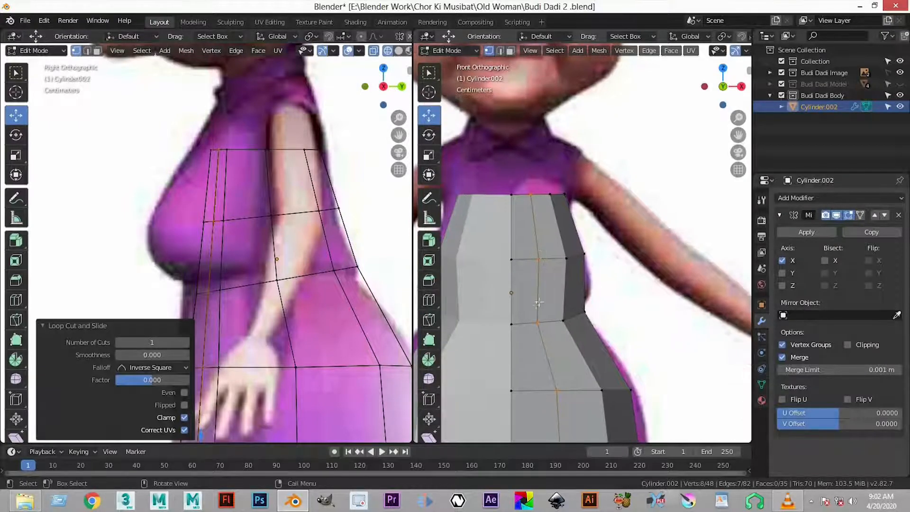
{"action": "left_click", "coordinate": [545, 259]}
{"action": "left_click", "coordinate": [537, 322], "text": "shift"}
{"action": "left_click_drag", "start_coordinate": [582, 290], "coordinate": [576, 266]}
{"action": "middle_click_drag", "start_coordinate": [576, 265], "coordinate": [442, 267]}
{"action": "left_click_drag", "start_coordinate": [608, 226], "coordinate": [588, 233]}
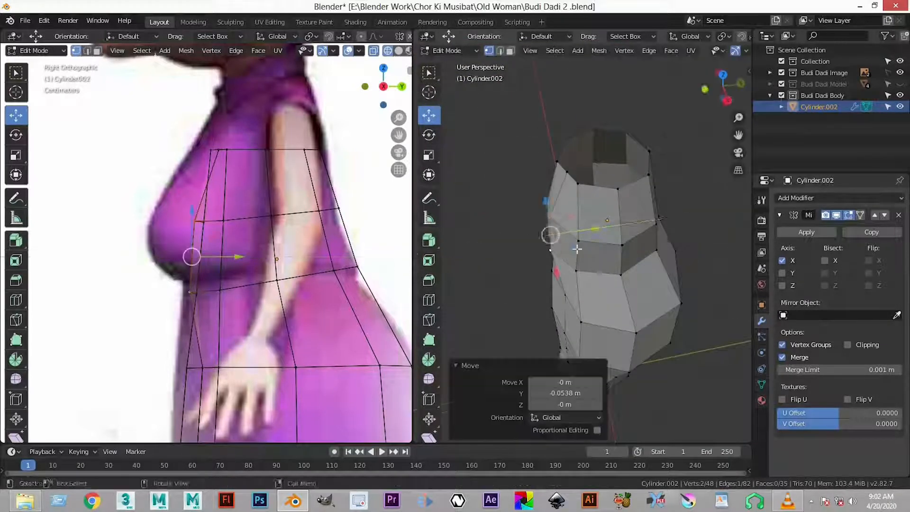
- Pull the front loop's remaining lower vertices forward along Y to round the front of the skirt down to the hem
{"action": "middle_click_drag", "start_coordinate": [577, 248], "coordinate": [531, 227]}
{"action": "left_click", "coordinate": [566, 302]}
{"action": "middle_click_drag", "start_coordinate": [585, 214], "coordinate": [594, 147], "text": "shift"}
{"action": "left_click", "coordinate": [579, 308], "text": "shift"}
{"action": "left_click_drag", "start_coordinate": [612, 296], "coordinate": [592, 298]}
{"action": "middle_click_drag", "start_coordinate": [592, 294], "coordinate": [596, 211]}
{"action": "left_click_drag", "start_coordinate": [595, 201], "coordinate": [588, 218]}
{"action": "middle_click_drag", "start_coordinate": [604, 233], "coordinate": [573, 199]}
{"action": "left_click_drag", "start_coordinate": [573, 198], "coordinate": [594, 163]}
- Return to Object Mode and apply Shade Smooth to the body
{"action": "key", "text": "Tab"}
{"action": "right_click", "coordinate": [593, 163]}
{"action": "left_click", "coordinate": [594, 164]}
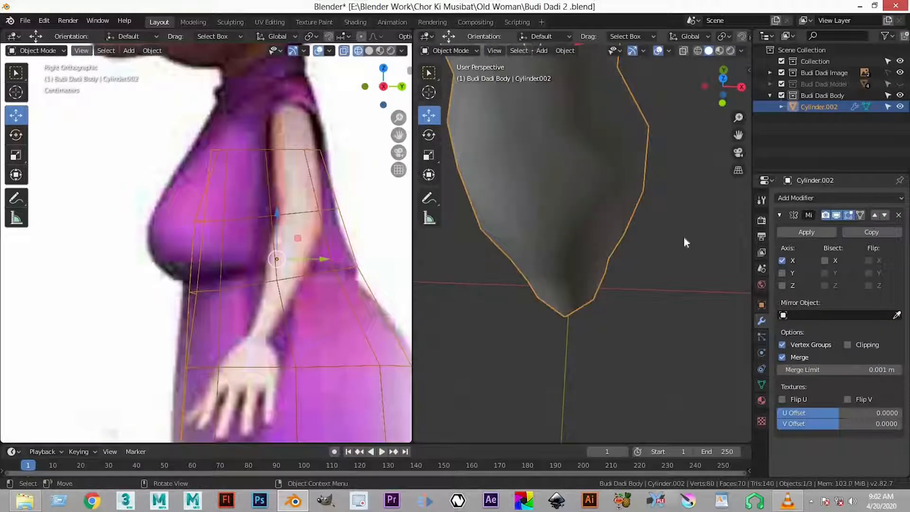
{"action": "middle_click_drag", "start_coordinate": [685, 293], "coordinate": [598, 145]}
{"action": "middle_click_drag", "start_coordinate": [620, 213], "coordinate": [641, 289], "text": "shift"}
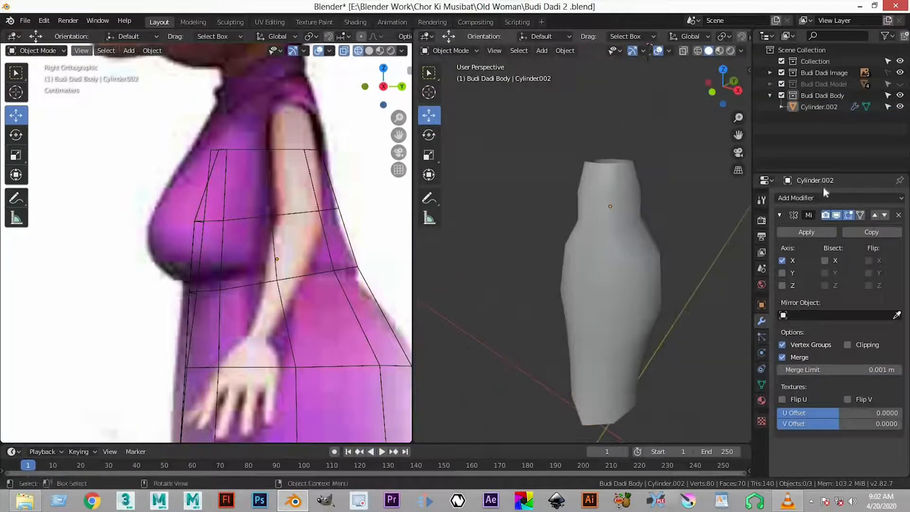
- Add a Subdivision Surface modifier to the body with viewport level 3, Optimal Display and on-cage display enabled
{"action": "left_click", "coordinate": [635, 275]}
{"action": "left_click", "coordinate": [817, 198]}
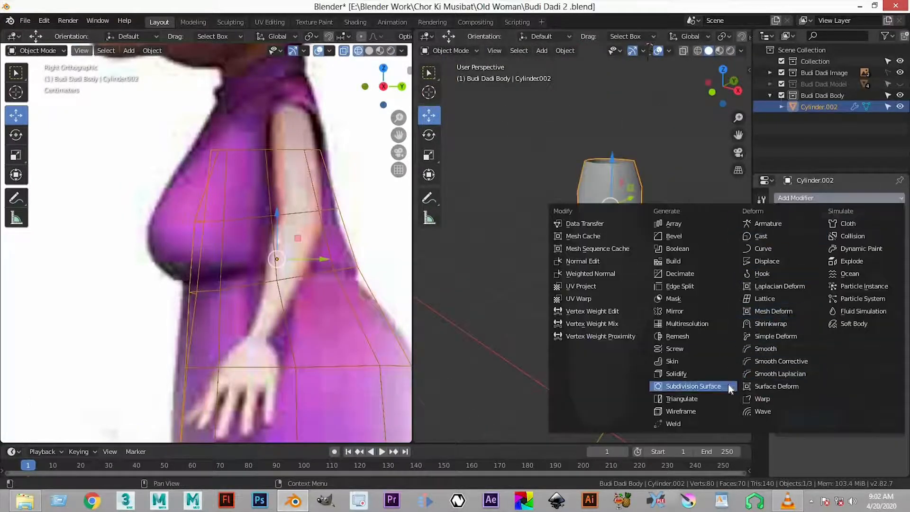
{"action": "left_click", "coordinate": [704, 386]}
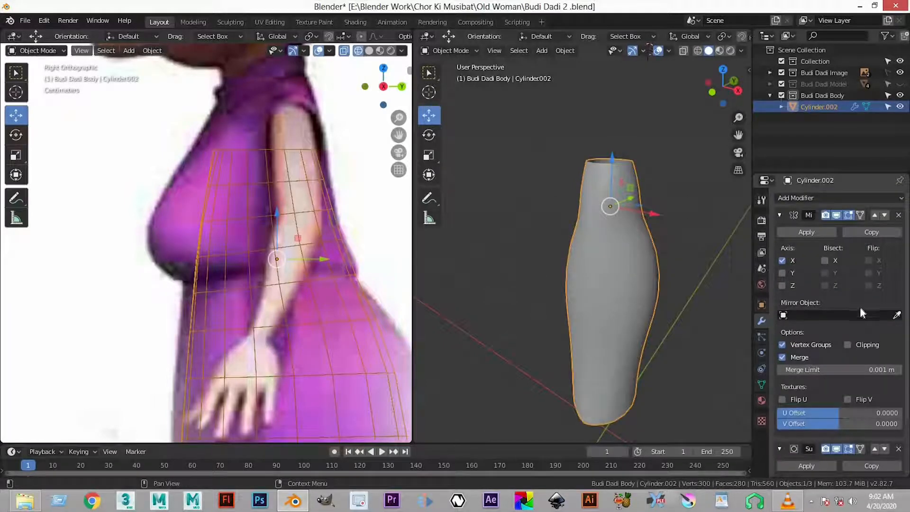
{"action": "scroll", "coordinate": [860, 307], "scroll_direction": "down", "scroll_amount": 4}
{"action": "left_click", "coordinate": [833, 446]}
{"action": "left_click", "coordinate": [833, 446]}
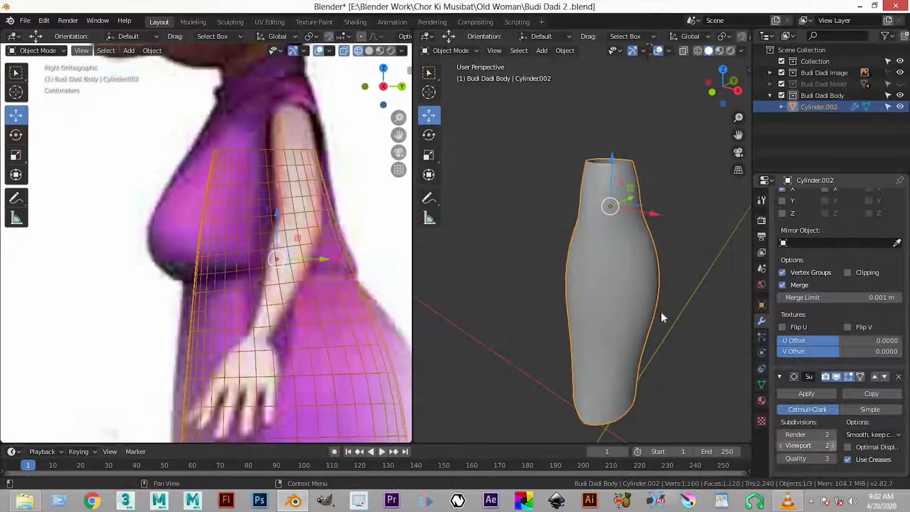
{"action": "left_click", "coordinate": [680, 318]}
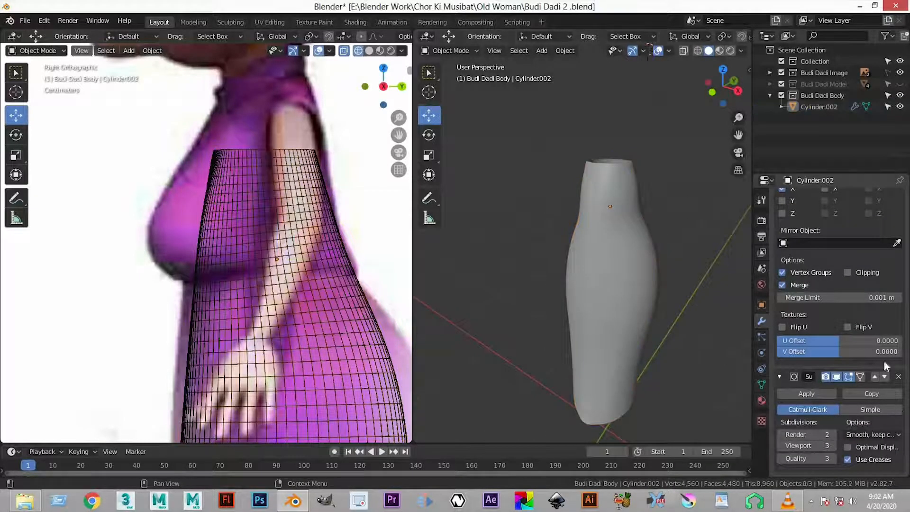
{"action": "left_click", "coordinate": [855, 448]}
- In Edit Mode, move the top rim's front loop vertex about -0.0328 m along X and slightly forward along Y to round the opening
{"action": "key", "text": "Tab"}
{"action": "middle_click_drag", "start_coordinate": [605, 290], "coordinate": [607, 205]}
{"action": "left_click", "coordinate": [566, 135]}
{"action": "left_click_drag", "start_coordinate": [605, 205], "coordinate": [583, 198]}
{"action": "middle_click_drag", "start_coordinate": [582, 198], "coordinate": [557, 187]}
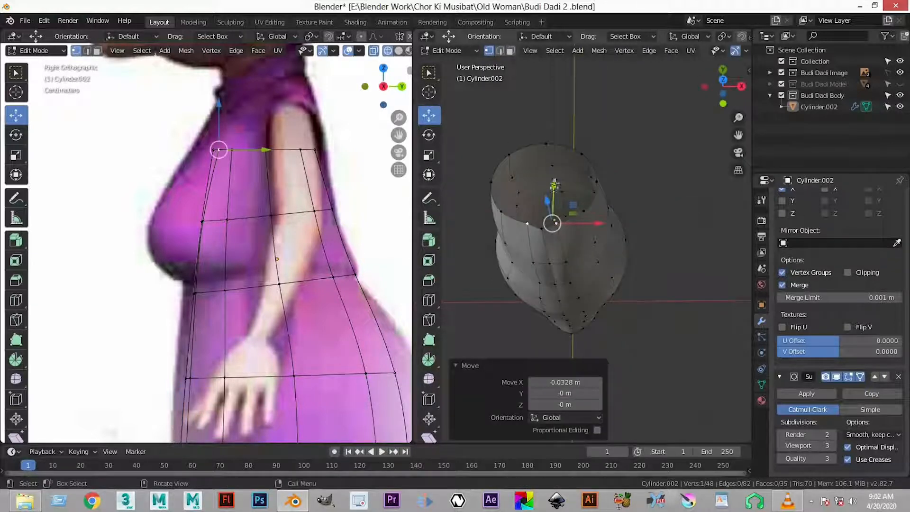
{"action": "left_click_drag", "start_coordinate": [555, 184], "coordinate": [555, 196]}
{"action": "left_click", "coordinate": [563, 199]}
{"action": "left_click", "coordinate": [497, 260]}
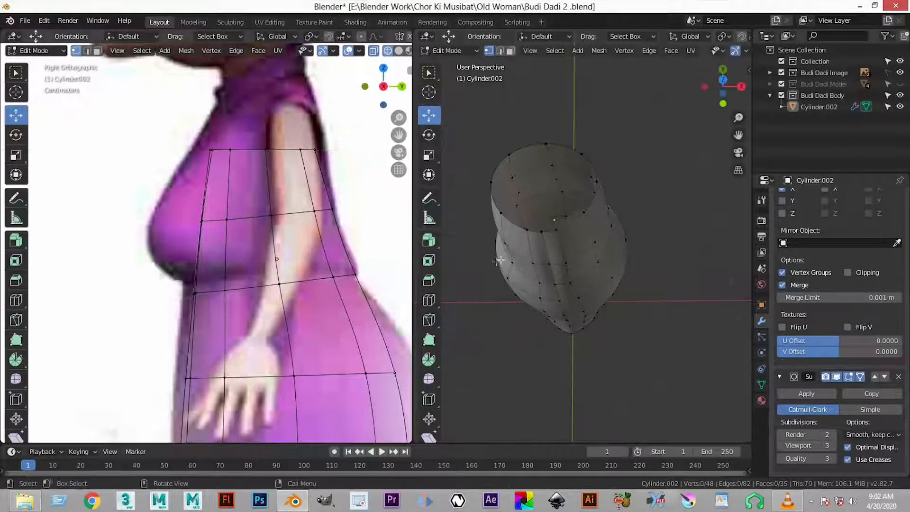
{"action": "middle_click_drag", "start_coordinate": [586, 217], "coordinate": [569, 162]}
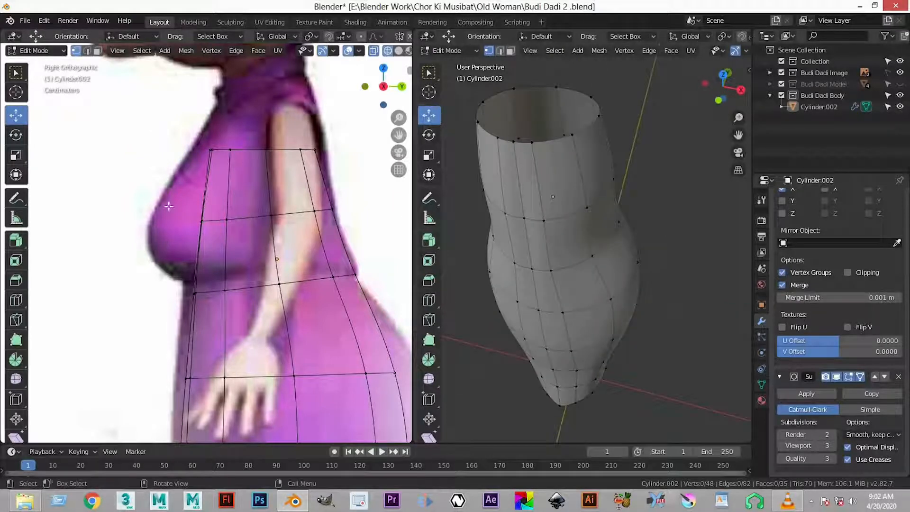
{"action": "middle_click_drag", "start_coordinate": [627, 239], "coordinate": [556, 183]}
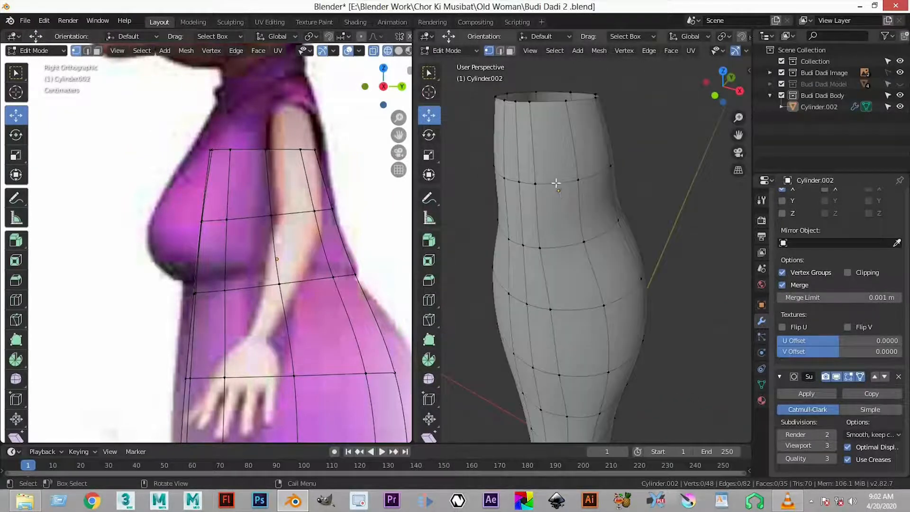
{"action": "left_click", "coordinate": [557, 174]}
{"action": "left_click", "coordinate": [559, 221], "text": "shift"}
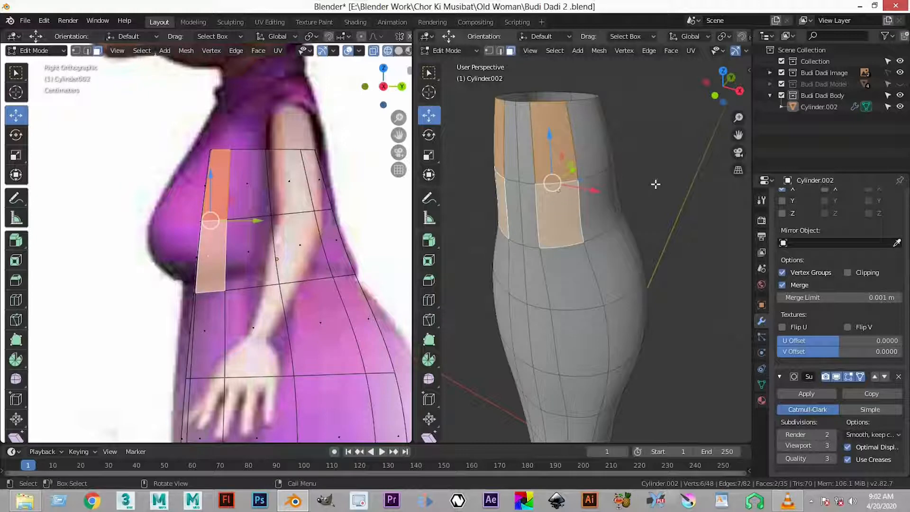
{"action": "key", "text": "alt+a"}
- Extrude the top rim edge loop upward about 0.155 m along Z and rotate it about -20.5° in side view to match the neckline slope
{"action": "key", "text": "2"}
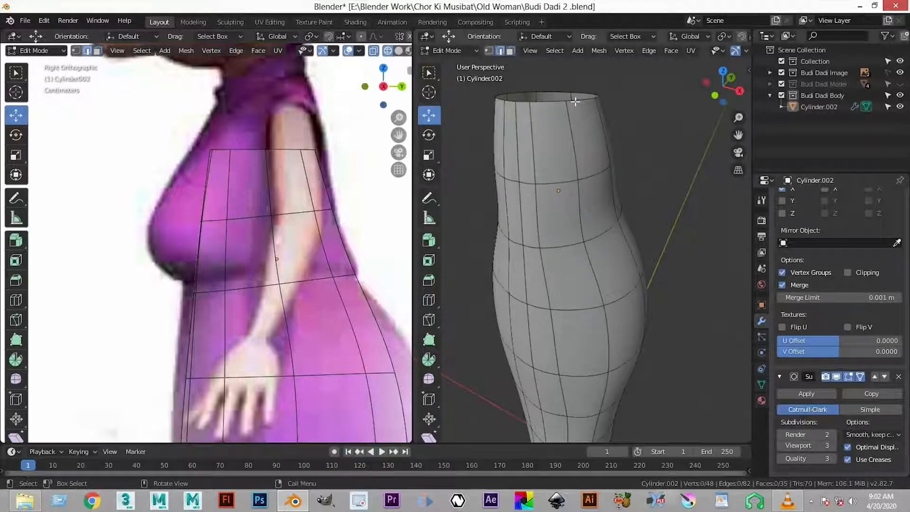
{"action": "left_click", "coordinate": [599, 124], "text": "alt"}
{"action": "middle_click_drag", "start_coordinate": [256, 103], "coordinate": [258, 137], "text": "shift"}
{"action": "key", "text": "e"}
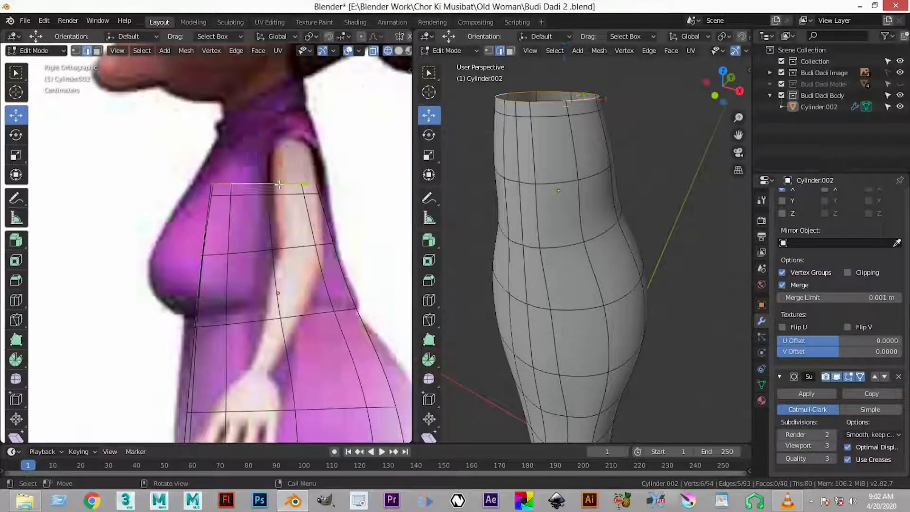
{"action": "right_click", "coordinate": [257, 138]}
{"action": "left_click_drag", "start_coordinate": [258, 138], "coordinate": [254, 81]}
{"action": "key", "text": "r"}
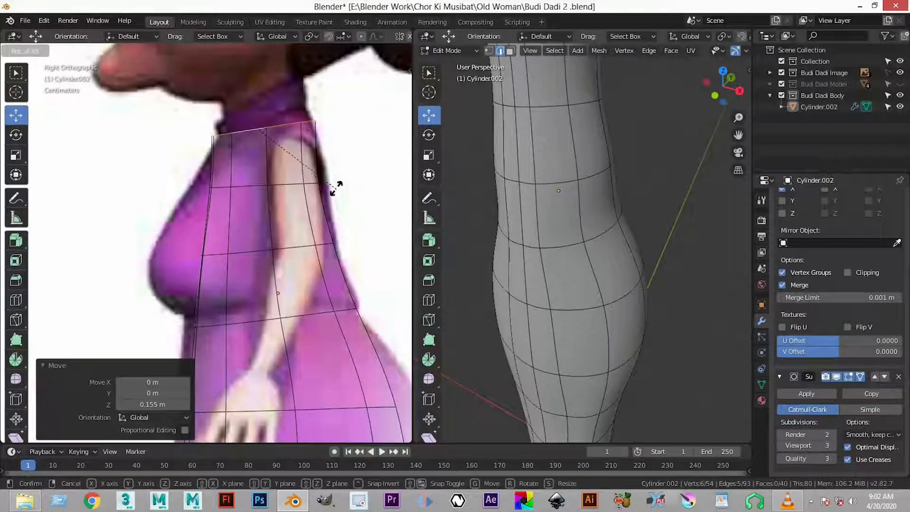
{"action": "left_click", "coordinate": [329, 164]}
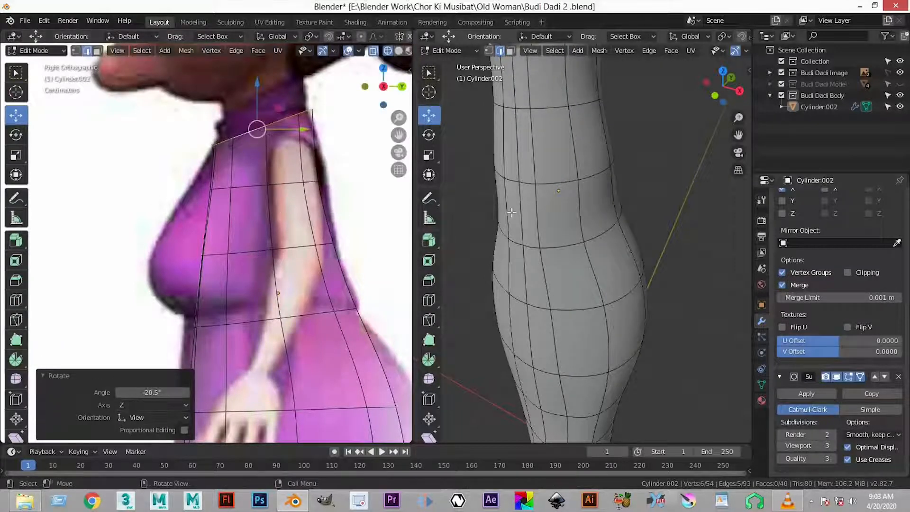
- In front view, scale the edge loop below the new rim by about 1.453 along X to widen the upper chest
{"action": "scroll", "coordinate": [511, 212], "scroll_direction": "down", "scroll_amount": 4}
{"action": "key", "text": "KP_1"}
{"action": "middle_click_drag", "start_coordinate": [277, 170], "coordinate": [276, 230], "text": "shift"}
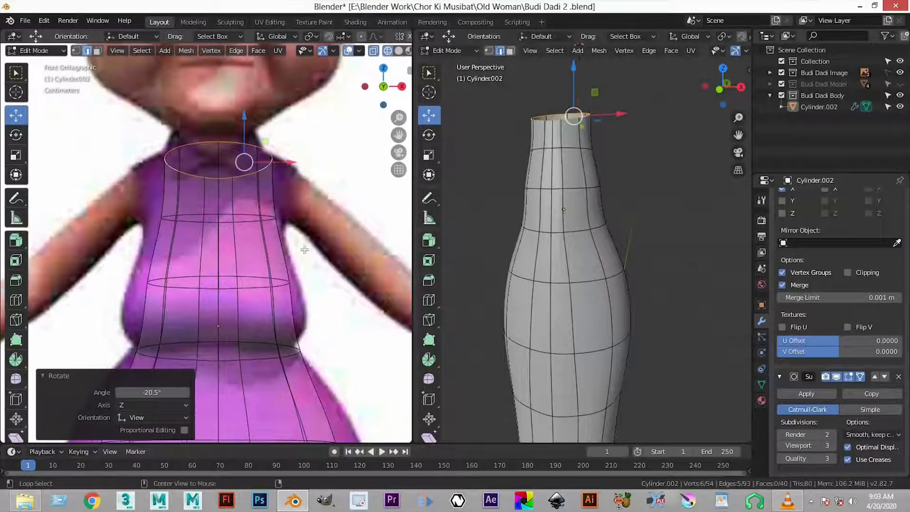
{"action": "left_click", "coordinate": [298, 235], "text": "alt"}
{"action": "key", "text": "s"}
{"action": "key", "text": "x"}
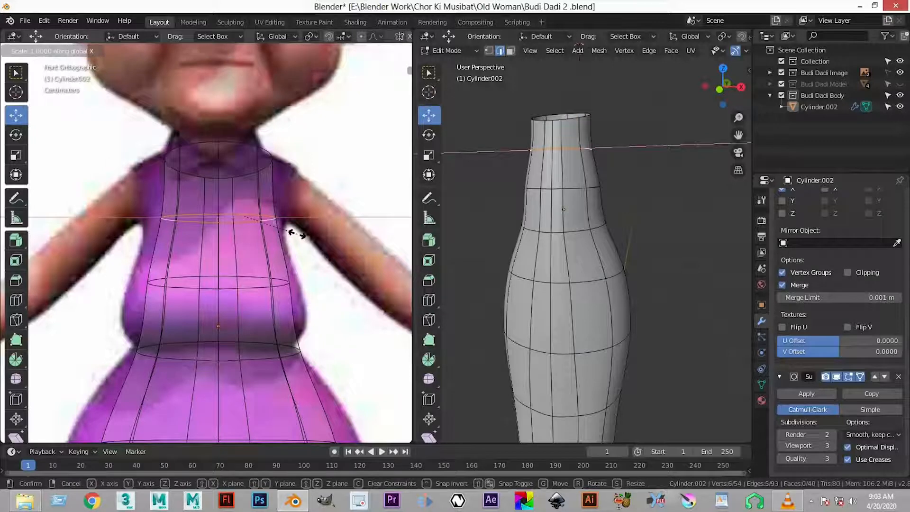
{"action": "left_click", "coordinate": [312, 263]}
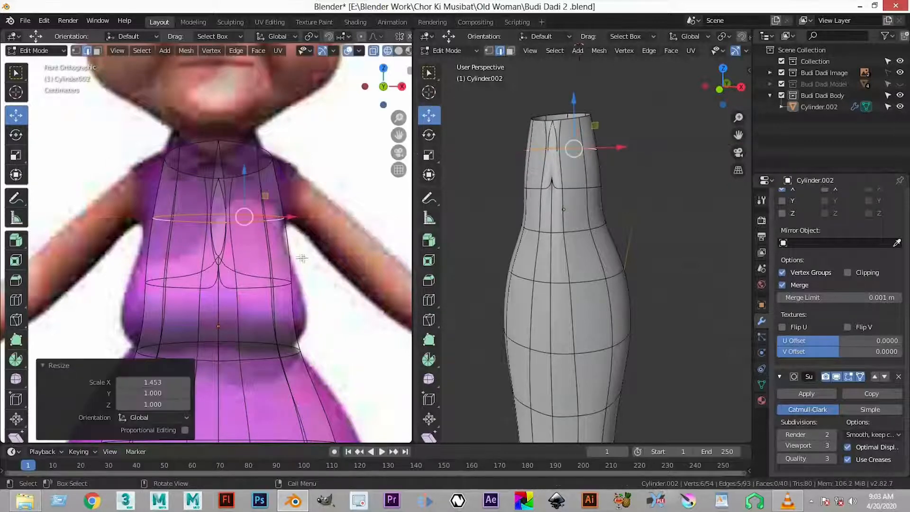
- Undo the last widening of the upper chest loop, try scaling that loop uniformly, and undo that scale too
{"action": "key", "text": "ctrl+z"}
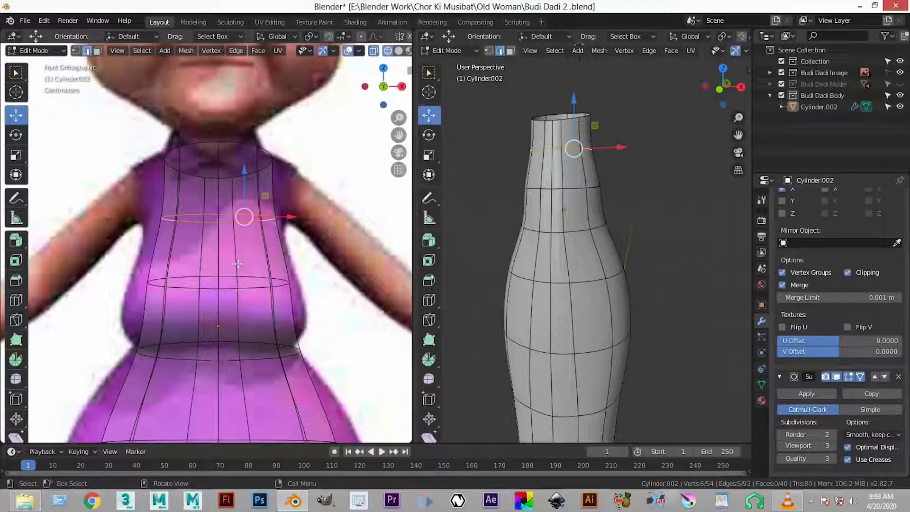
{"action": "scroll", "coordinate": [276, 252], "scroll_direction": "down", "scroll_amount": 2}
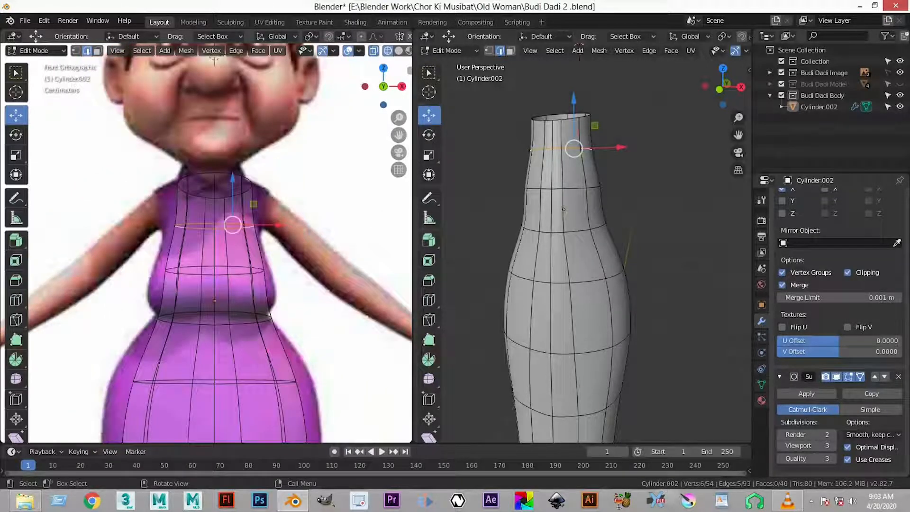
{"action": "key", "text": "s"}
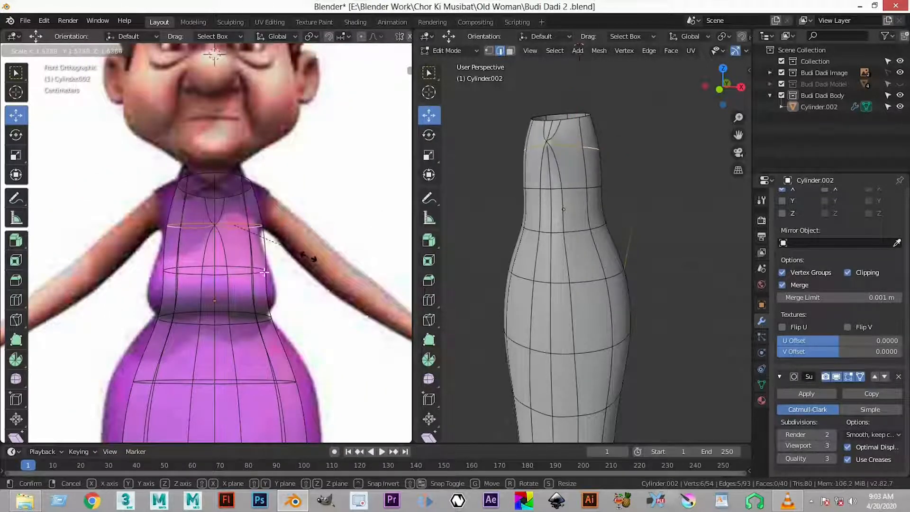
{"action": "left_click", "coordinate": [313, 260]}
{"action": "left_click", "coordinate": [252, 274]}
{"action": "key", "text": "ctrl+z"}
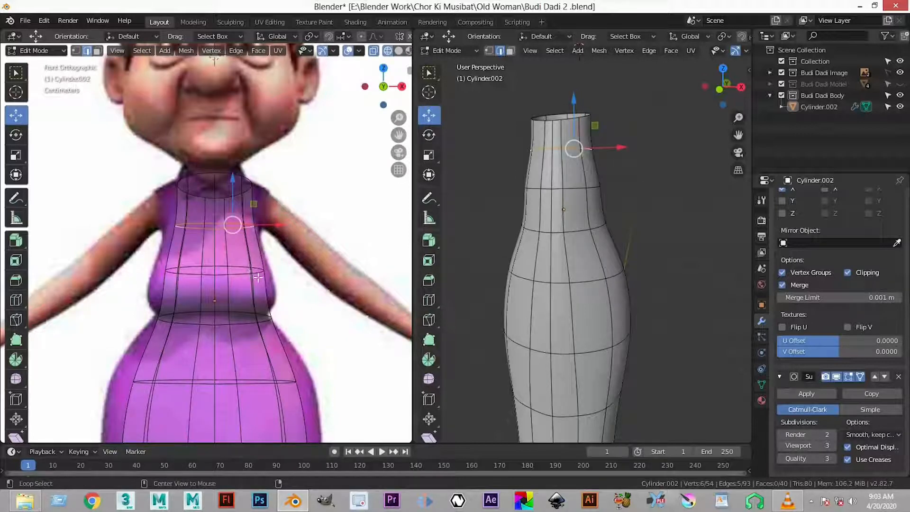
- Scale the bust-level edge loop by 1.582 along X in front view to widen the chest to the reference
{"action": "left_click", "coordinate": [254, 276], "text": "alt"}
{"action": "key", "text": "s"}
{"action": "key", "text": "x"}
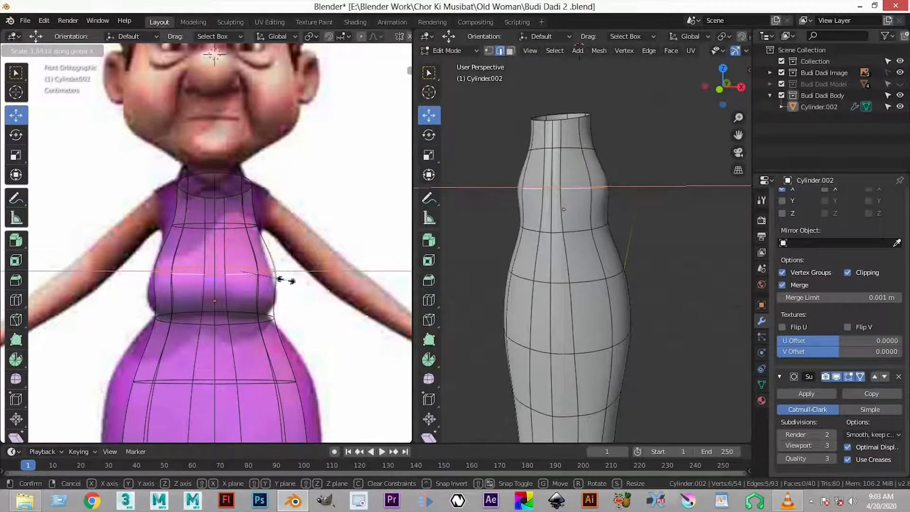
{"action": "left_click", "coordinate": [278, 277]}
{"action": "scroll", "coordinate": [256, 278], "scroll_direction": "up", "scroll_amount": 2}
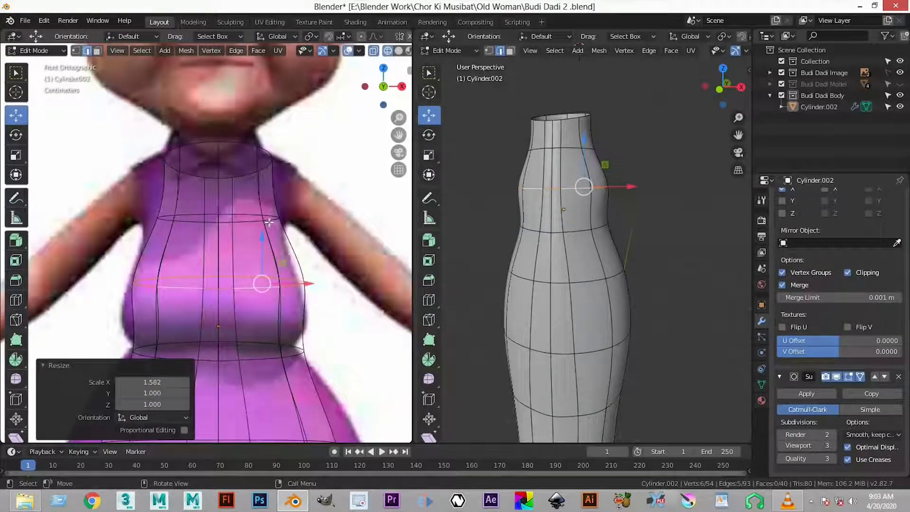
- Scale the upper chest edge loop by 1.208 along X and move it 0.0209 m outward along X
{"action": "left_click", "coordinate": [268, 216], "text": "alt"}
{"action": "key", "text": "s"}
{"action": "key", "text": "x"}
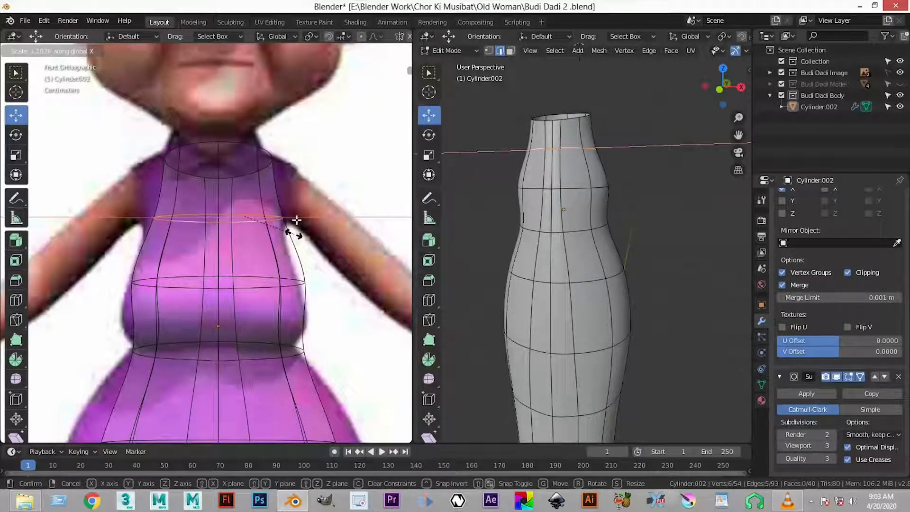
{"action": "left_click", "coordinate": [296, 219]}
{"action": "key", "text": "g"}
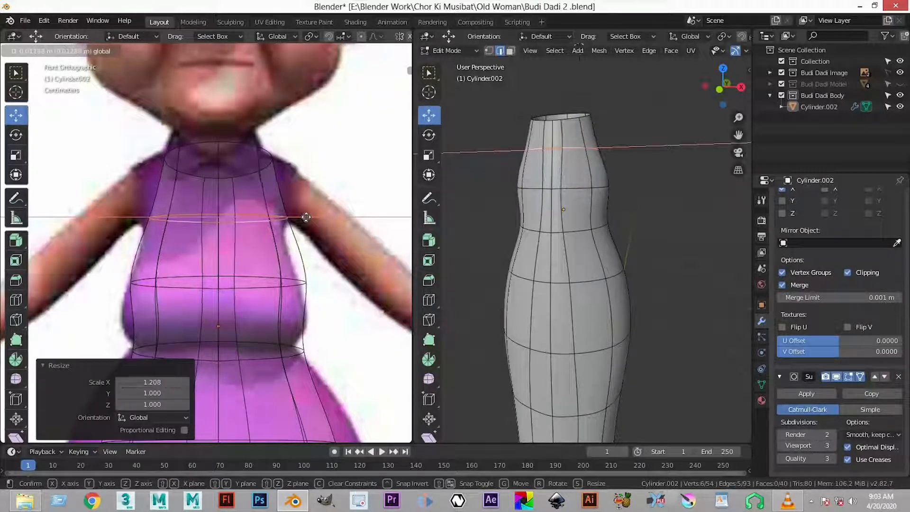
{"action": "left_click", "coordinate": [306, 217]}
- Add one centred horizontal edge loop between the bust and waist, and move it -0.0113 m along Z
{"action": "middle_click_drag", "start_coordinate": [186, 329], "coordinate": [193, 264], "text": "alt"}
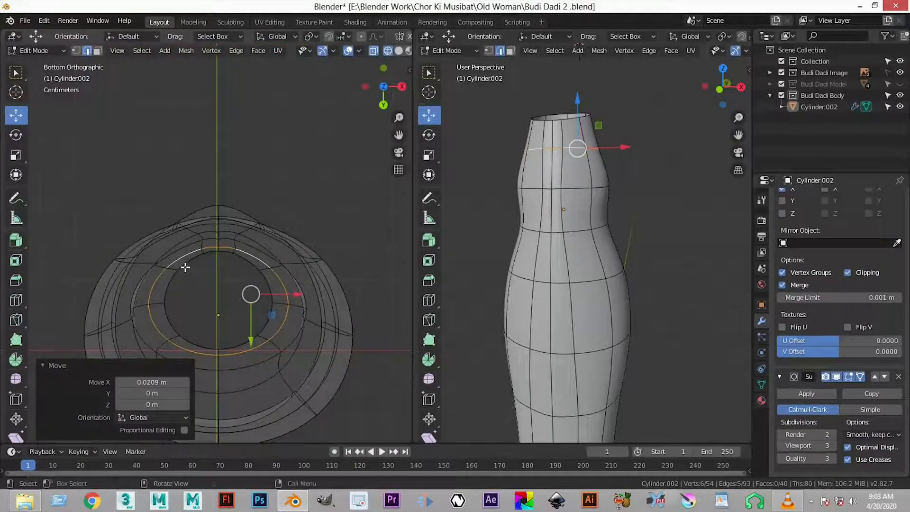
{"action": "key", "text": "KP_1"}
{"action": "middle_click_drag", "start_coordinate": [205, 296], "coordinate": [202, 239], "text": "shift"}
{"action": "key", "text": "ctrl+r"}
{"action": "left_click", "coordinate": [205, 240]}
{"action": "right_click", "coordinate": [296, 257]}
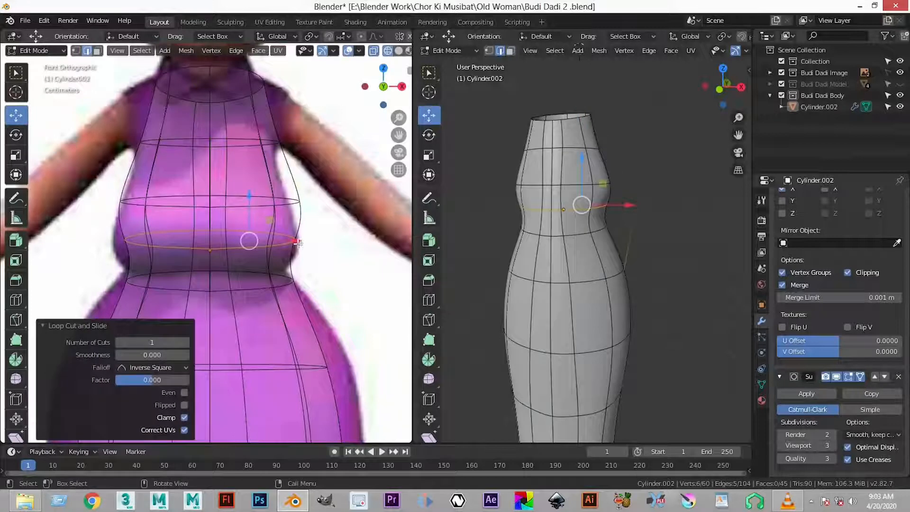
{"action": "left_click_drag", "start_coordinate": [250, 202], "coordinate": [254, 212]}
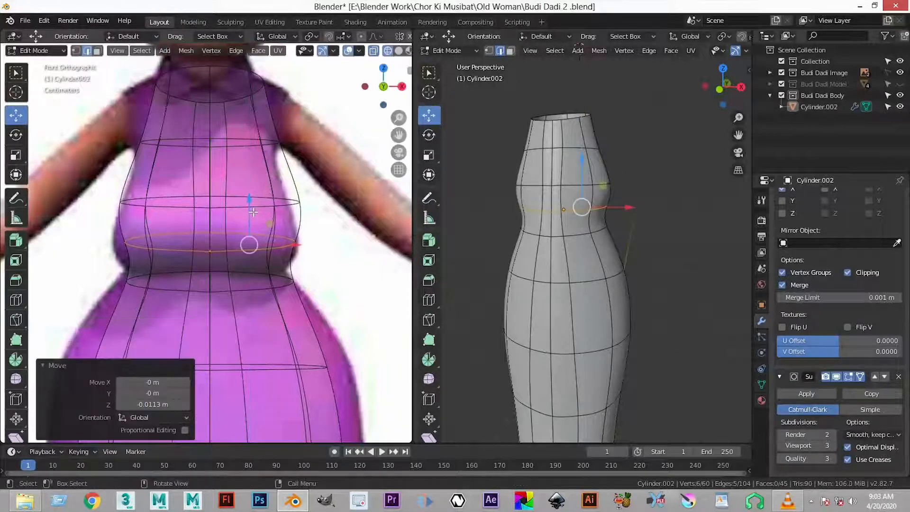
- Extrude the four chest faces beside the centre strip and move them -0.107 m along Y to form the bust
{"action": "key", "text": "3"}
{"action": "left_click", "coordinate": [245, 175]}
{"action": "left_click", "coordinate": [248, 223], "text": "shift"}
{"action": "middle_click_drag", "start_coordinate": [606, 250], "coordinate": [625, 291]}
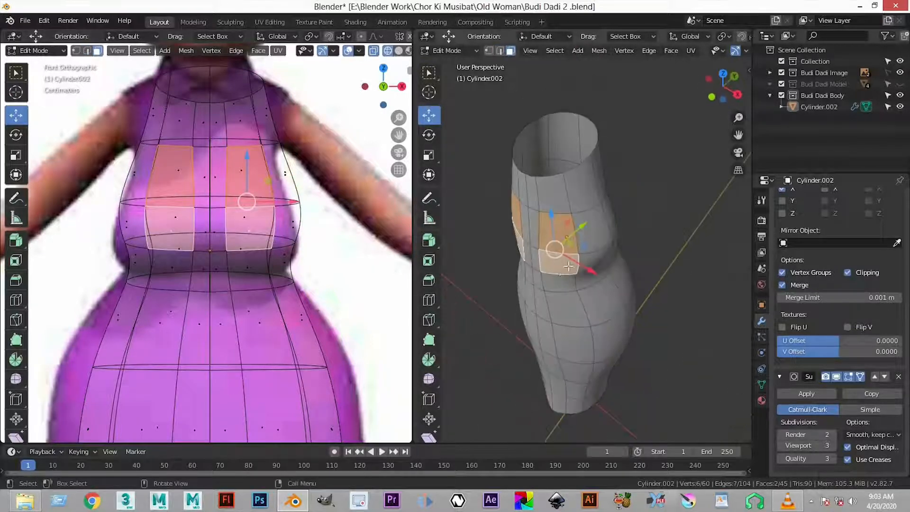
{"action": "scroll", "coordinate": [577, 252], "scroll_direction": "up", "scroll_amount": 3}
{"action": "middle_click_drag", "start_coordinate": [577, 252], "coordinate": [578, 218], "text": "shift"}
{"action": "left_click", "coordinate": [578, 219], "text": "shift"}
{"action": "left_click", "coordinate": [583, 251], "text": "shift"}
{"action": "middle_click_drag", "start_coordinate": [580, 251], "coordinate": [559, 233]}
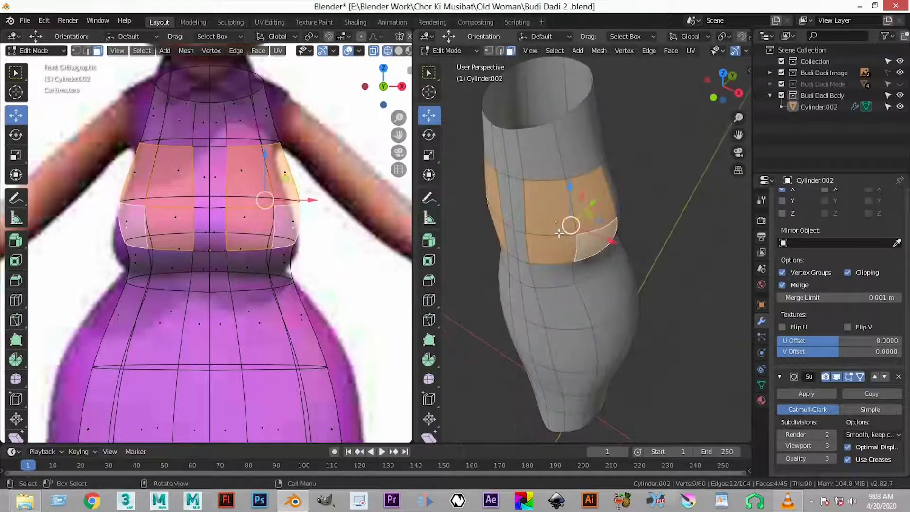
{"action": "key", "text": "e"}
{"action": "middle_click_drag", "start_coordinate": [626, 197], "coordinate": [656, 328]}
{"action": "left_click", "coordinate": [579, 259]}
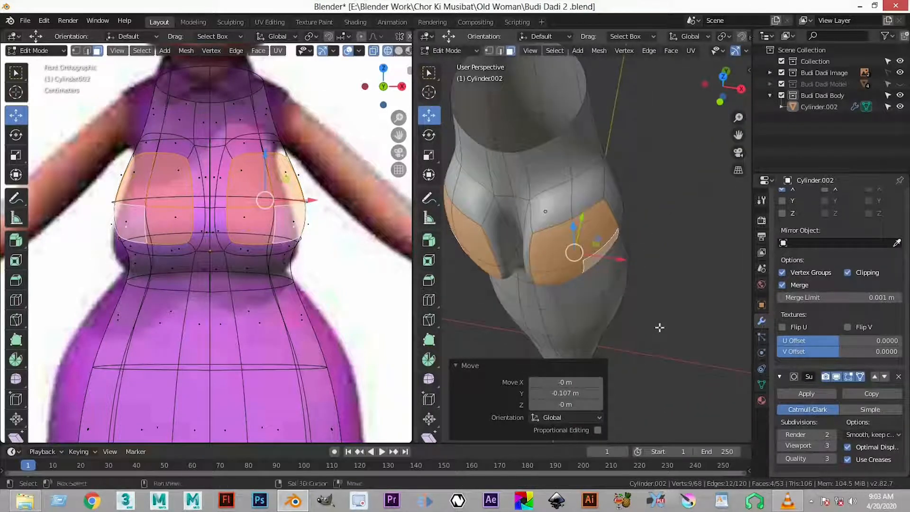
- Scale the extruded bust faces down uniformly to about 0.58 to taper the bust
{"action": "key", "text": "s"}
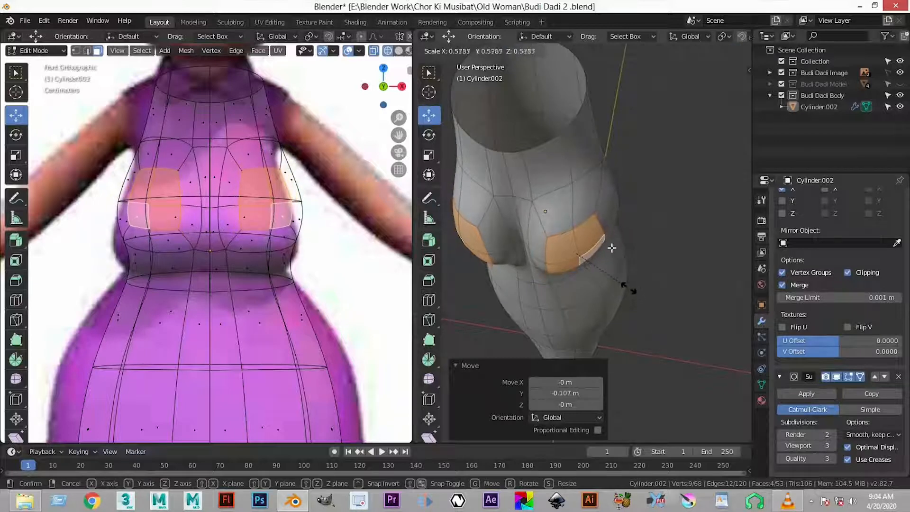
{"action": "left_click", "coordinate": [616, 258]}
{"action": "scroll", "coordinate": [524, 235], "scroll_direction": "down", "scroll_amount": 3}
{"action": "scroll", "coordinate": [524, 234], "scroll_direction": "up", "scroll_amount": 4}
{"action": "middle_click_drag", "start_coordinate": [524, 232], "coordinate": [625, 278]}
{"action": "scroll", "coordinate": [375, 200], "scroll_direction": "down", "scroll_amount": 1}
{"action": "scroll", "coordinate": [545, 176], "scroll_direction": "down", "scroll_amount": 2}
{"action": "scroll", "coordinate": [619, 261], "scroll_direction": "up", "scroll_amount": 2}
{"action": "scroll", "coordinate": [379, 223], "scroll_direction": "down", "scroll_amount": 2}
{"action": "scroll", "coordinate": [602, 232], "scroll_direction": "up", "scroll_amount": 2}
- In vertex mode, reposition a front vertex of the extruded bust to refine its shape
{"action": "key", "text": "1"}
{"action": "left_click", "coordinate": [588, 235]}
{"action": "left_click_drag", "start_coordinate": [625, 278], "coordinate": [597, 275]}
{"action": "middle_click_drag", "start_coordinate": [597, 275], "coordinate": [556, 230]}
{"action": "mouse_move", "coordinate": [556, 230]}
{"action": "left_mouse_down"}
{"action": "mouse_move", "coordinate": [562, 254]}
{"action": "mouse_move", "coordinate": [555, 244]}
{"action": "left_mouse_up"}
- Move a front vertex on the lower bust -0.0456 m along Y to push the bust forward
{"action": "scroll", "coordinate": [556, 244], "scroll_direction": "down", "scroll_amount": 5}
{"action": "middle_click_drag", "start_coordinate": [556, 244], "coordinate": [543, 190]}
{"action": "scroll", "coordinate": [537, 161], "scroll_direction": "up", "scroll_amount": 2}
{"action": "scroll", "coordinate": [536, 161], "scroll_direction": "down", "scroll_amount": 2}
{"action": "middle_click_drag", "start_coordinate": [678, 214], "coordinate": [572, 222]}
{"action": "left_click", "coordinate": [601, 262]}
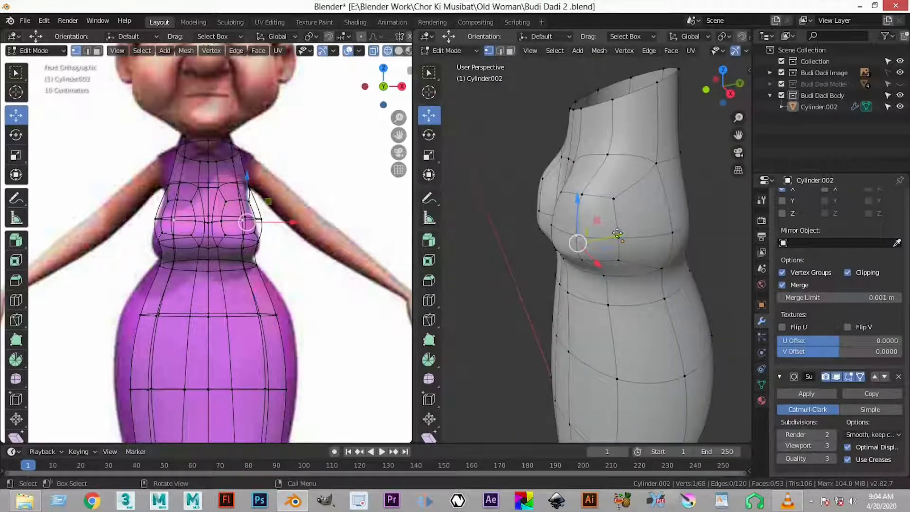
{"action": "left_click_drag", "start_coordinate": [617, 234], "coordinate": [596, 234]}
{"action": "left_click_drag", "start_coordinate": [569, 179], "coordinate": [567, 180]}
{"action": "scroll", "coordinate": [584, 182], "scroll_direction": "down", "scroll_amount": 3}
{"action": "middle_click_drag", "start_coordinate": [644, 183], "coordinate": [669, 180]}
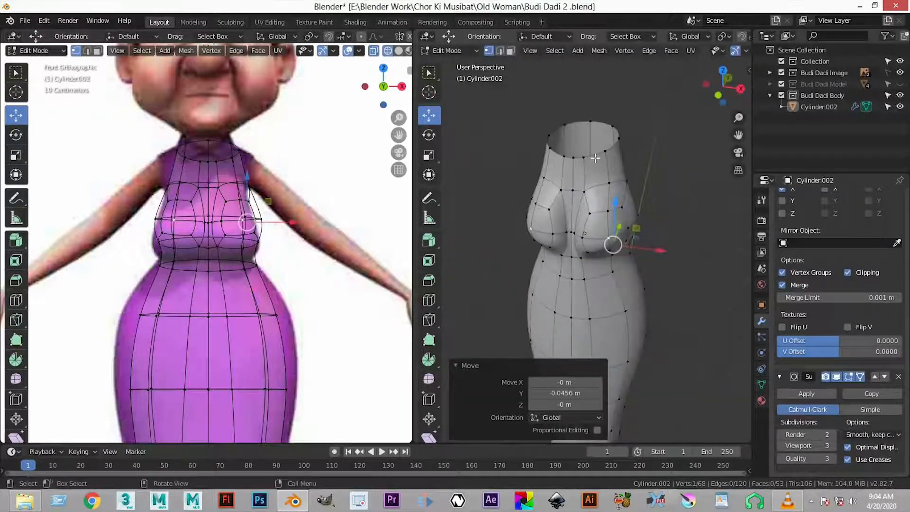
- Add a centred horizontal edge loop around the waist just below the bust
{"action": "middle_click_drag", "start_coordinate": [597, 164], "coordinate": [614, 136]}
{"action": "middle_click_drag", "start_coordinate": [613, 284], "coordinate": [616, 149], "text": "shift"}
{"action": "scroll", "coordinate": [587, 184], "scroll_direction": "down", "scroll_amount": 4}
{"action": "mouse_move", "coordinate": [587, 184]}
{"action": "middle_mouse_down"}
{"action": "mouse_move", "coordinate": [563, 186]}
{"action": "mouse_move", "coordinate": [584, 183]}
{"action": "middle_mouse_up"}
{"action": "scroll", "coordinate": [595, 186], "scroll_direction": "up", "scroll_amount": 4}
{"action": "key", "text": "ctrl+r"}
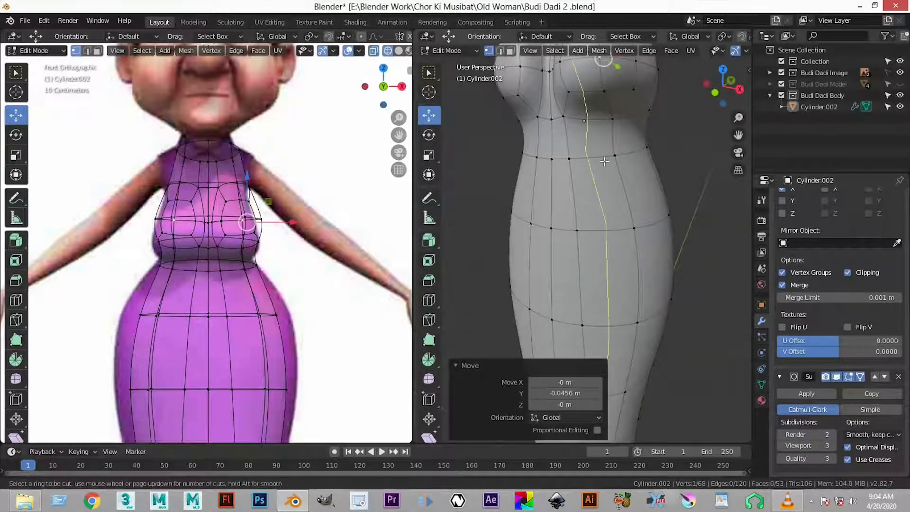
{"action": "left_click", "coordinate": [615, 144]}
{"action": "right_click", "coordinate": [615, 144]}
- Nudge the front centre vertex of the new waist loop slightly forward along Y and check the smoothed body in Object Mode
{"action": "mouse_move", "coordinate": [615, 144]}
{"action": "middle_mouse_down"}
{"action": "mouse_move", "coordinate": [631, 148]}
{"action": "mouse_move", "coordinate": [598, 150]}
{"action": "middle_mouse_up"}
{"action": "left_click", "coordinate": [598, 151]}
{"action": "scroll", "coordinate": [558, 125], "scroll_direction": "up", "scroll_amount": 2}
{"action": "left_click", "coordinate": [564, 109]}
{"action": "middle_click_drag", "start_coordinate": [568, 114], "coordinate": [476, 95]}
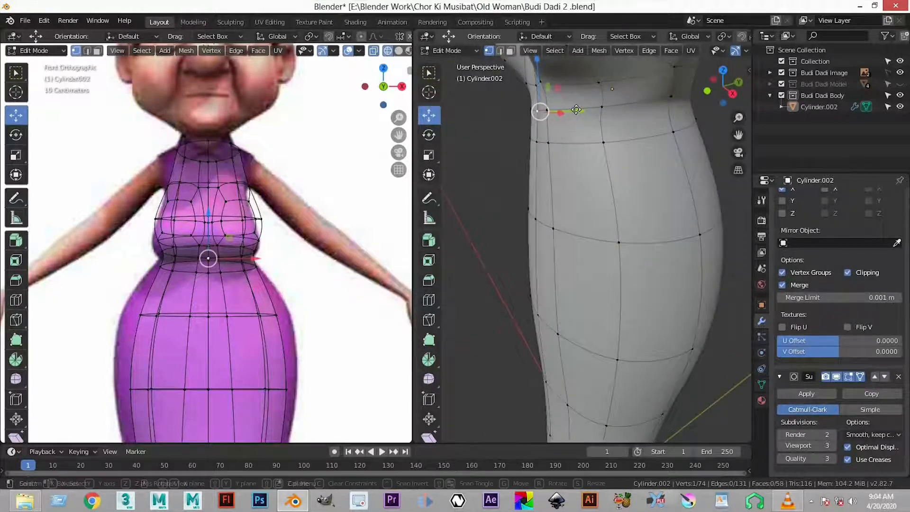
{"action": "left_click_drag", "start_coordinate": [577, 110], "coordinate": [573, 110]}
{"action": "left_click_drag", "start_coordinate": [581, 169], "coordinate": [580, 170]}
{"action": "scroll", "coordinate": [581, 170], "scroll_direction": "down", "scroll_amount": 2}
{"action": "key", "text": "Tab"}
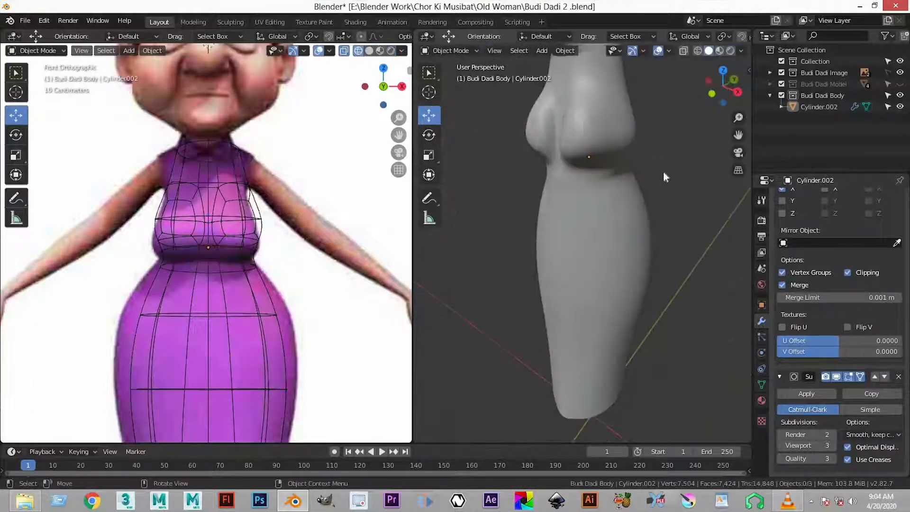
{"action": "scroll", "coordinate": [616, 166], "scroll_direction": "down", "scroll_amount": 4}
{"action": "middle_click_drag", "start_coordinate": [550, 252], "coordinate": [581, 197]}
{"action": "scroll", "coordinate": [581, 197], "scroll_direction": "up", "scroll_amount": 2}
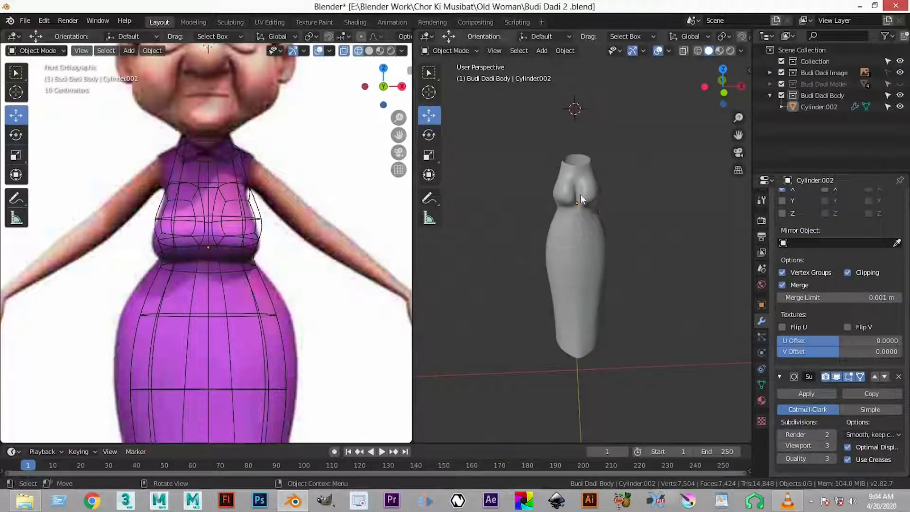
- In side view and Edit Mode, extrude the top rim loop slightly upward along Z to begin the collar
{"action": "key", "text": "KP_3"}
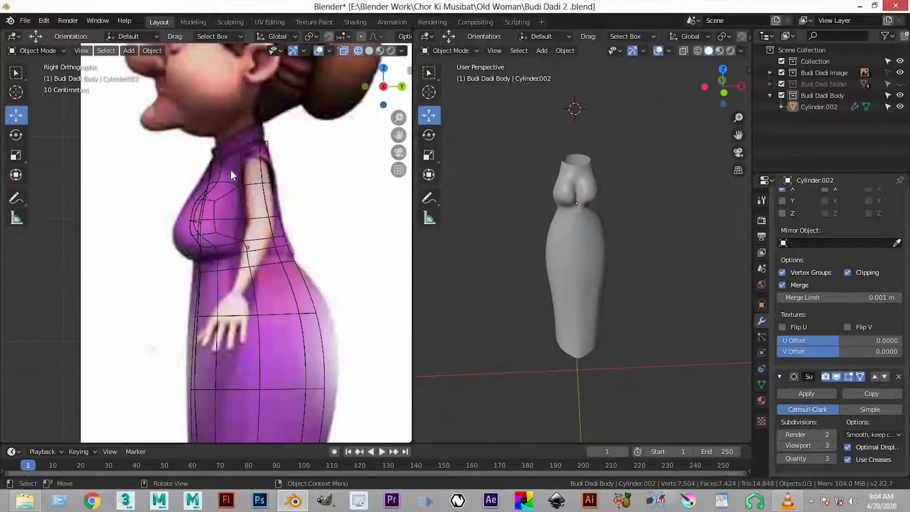
{"action": "middle_click_drag", "start_coordinate": [238, 198], "coordinate": [240, 189]}
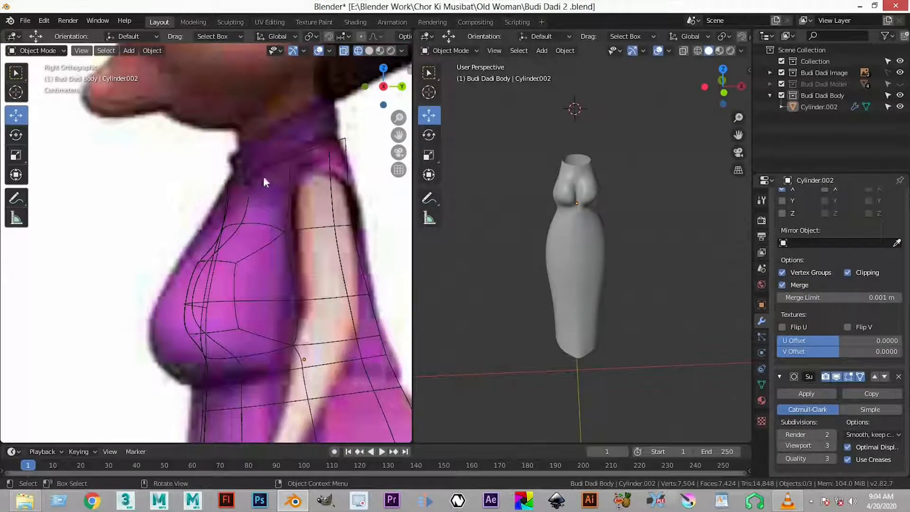
{"action": "key", "text": "2"}
{"action": "key", "text": "shift+4"}
{"action": "key", "text": "Tab"}
{"action": "left_click", "coordinate": [277, 162], "text": "alt"}
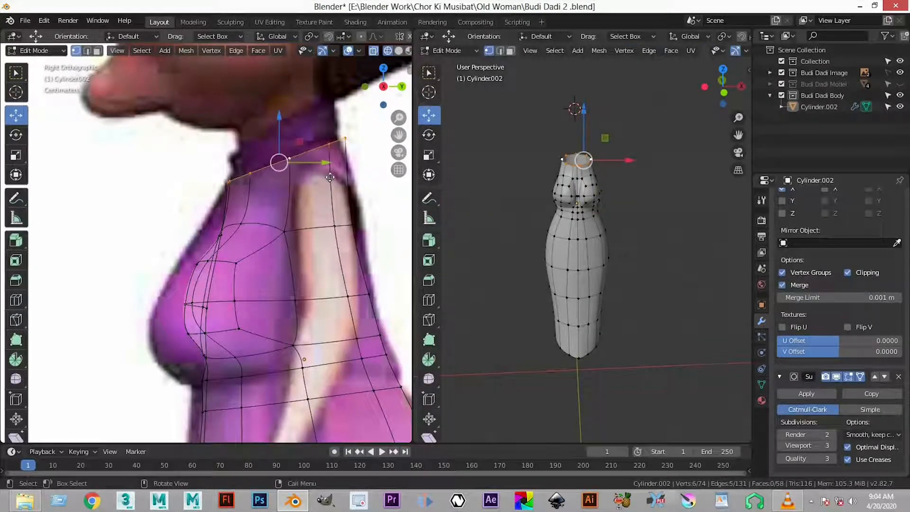
{"action": "key", "text": "e"}
{"action": "right_click", "coordinate": [324, 156]}
{"action": "left_click_drag", "start_coordinate": [284, 120], "coordinate": [283, 118]}
- Extrude the collar rim up 0.0765 m along Z and -0.00671 m along Y, and scale it by 0.846
{"action": "key", "text": "e"}
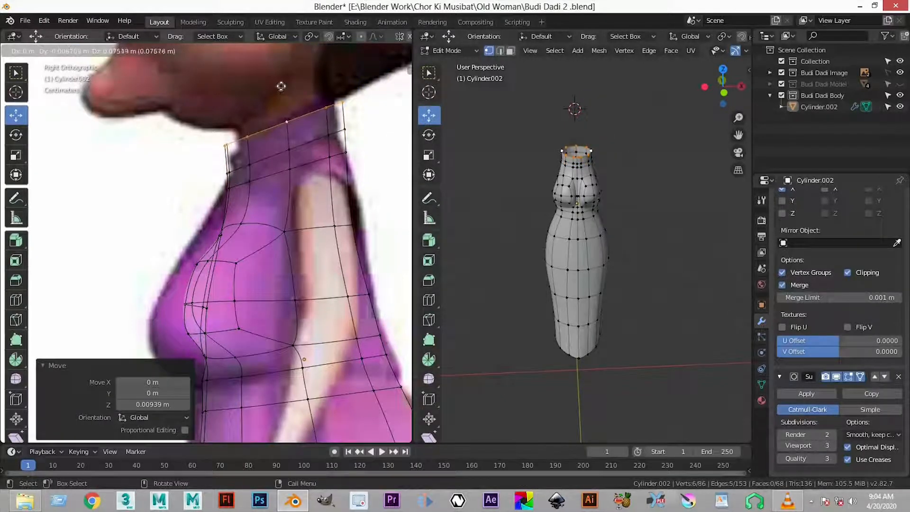
{"action": "left_click", "coordinate": [282, 86]}
{"action": "key", "text": "s"}
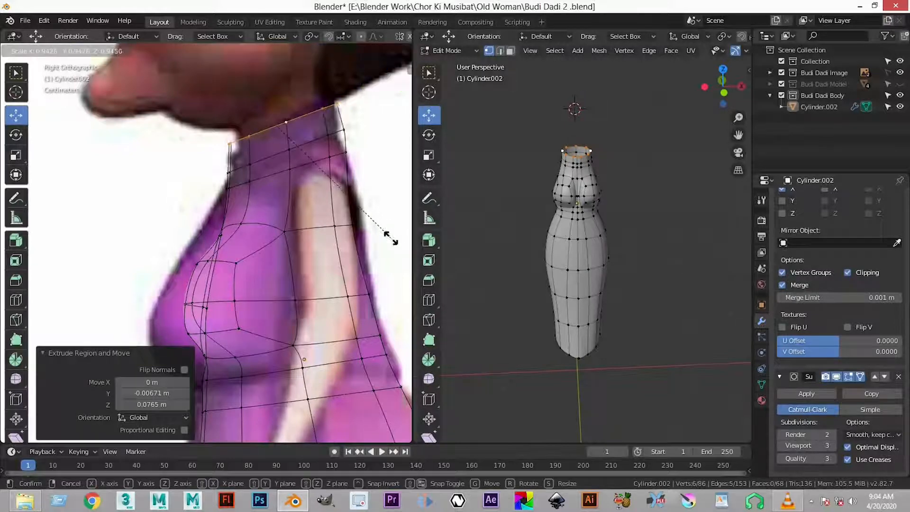
{"action": "left_click", "coordinate": [339, 137]}
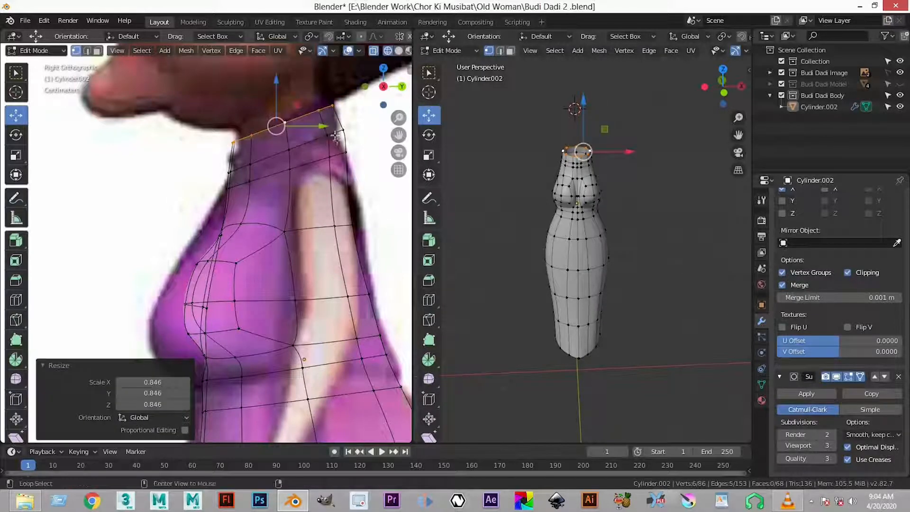
- Scale the edge loop at the base of the collar by 0.865 and bevel it into a narrow band
{"action": "left_click", "coordinate": [336, 137], "text": "alt"}
{"action": "key", "text": "s"}
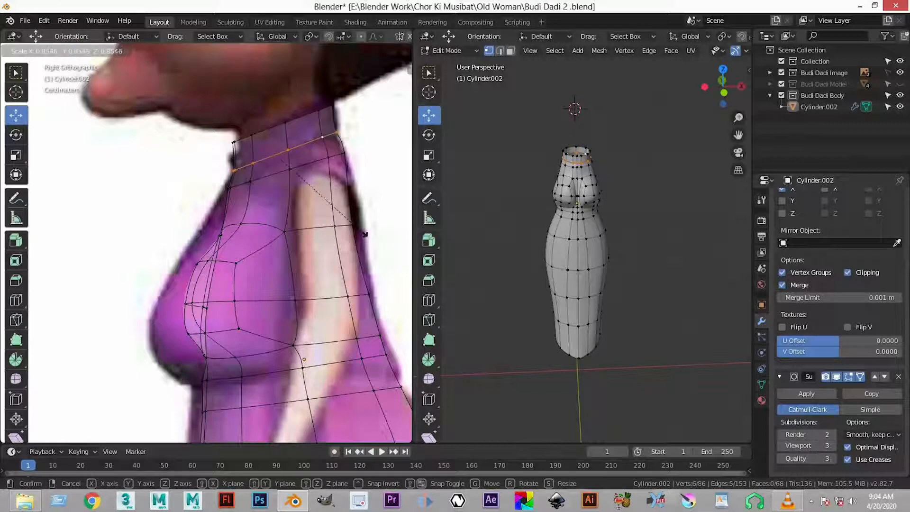
{"action": "left_click", "coordinate": [365, 234]}
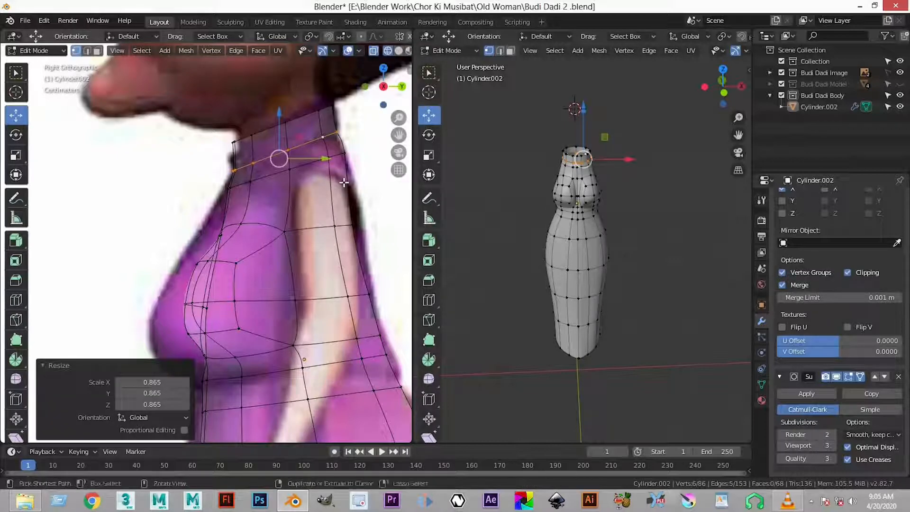
{"action": "key", "text": "ctrl+b"}
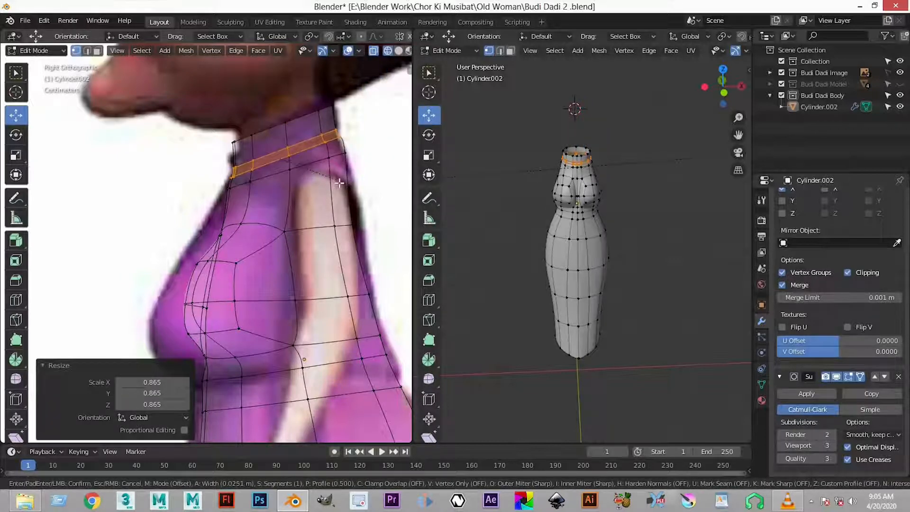
{"action": "left_click", "coordinate": [349, 184]}
{"action": "scroll", "coordinate": [637, 241], "scroll_direction": "up", "scroll_amount": 3}
{"action": "key", "text": "alt+a"}
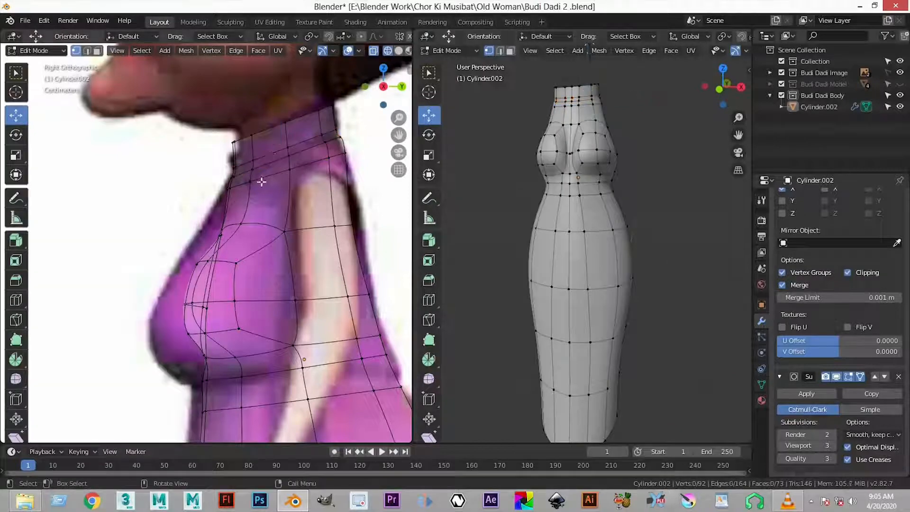
- Delete the front centre face of the collar to open a notch
{"action": "scroll", "coordinate": [253, 112], "scroll_direction": "up", "scroll_amount": 2}
{"action": "middle_click_drag", "start_coordinate": [254, 113], "coordinate": [258, 196], "text": "shift"}
{"action": "scroll", "coordinate": [260, 190], "scroll_direction": "up", "scroll_amount": 2}
{"action": "middle_click_drag", "start_coordinate": [542, 195], "coordinate": [553, 138]}
{"action": "scroll", "coordinate": [526, 223], "scroll_direction": "up", "scroll_amount": 4}
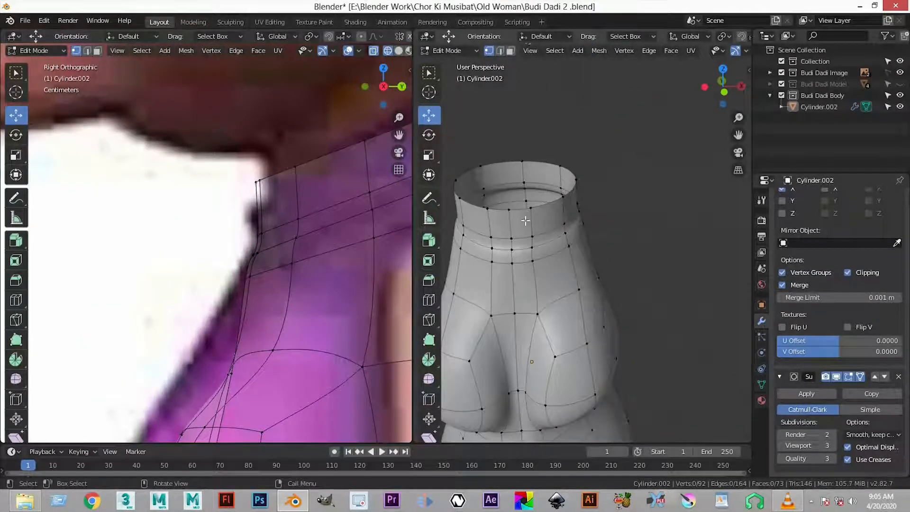
{"action": "key", "text": "3"}
{"action": "left_click", "coordinate": [519, 230]}
{"action": "key", "text": "x"}
{"action": "left_click", "coordinate": [520, 230]}
{"action": "middle_click_drag", "start_coordinate": [560, 260], "coordinate": [560, 241]}
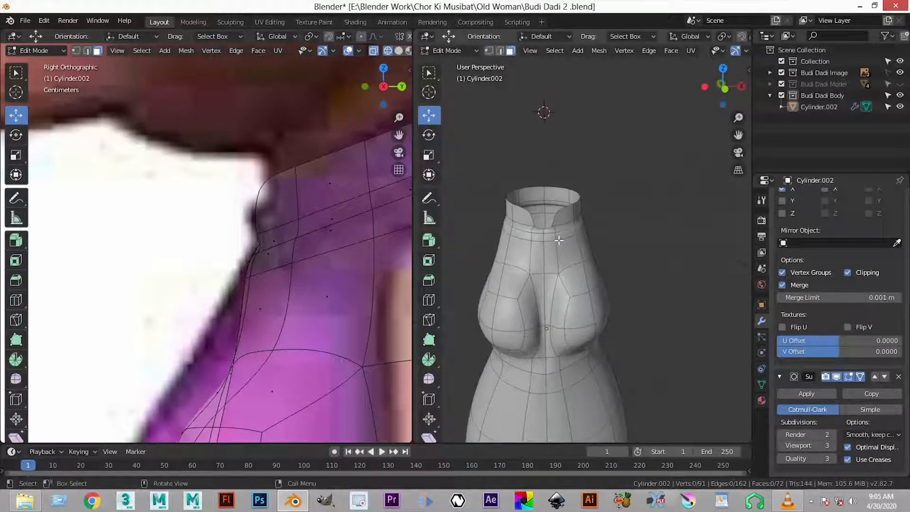
- Move the vertex at the collar's front opening -0.0439 m along Z to slope the collar edge downward
{"action": "key", "text": "2"}
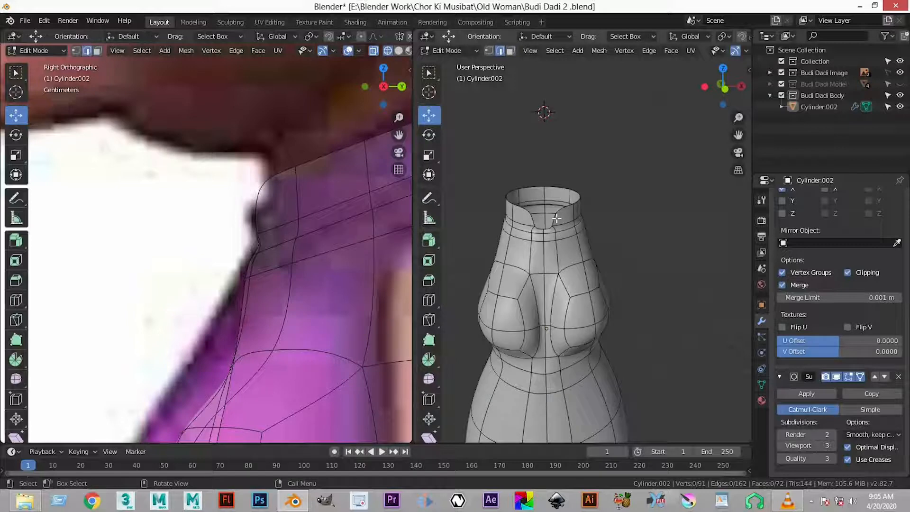
{"action": "key", "text": "1"}
{"action": "left_click", "coordinate": [556, 218]}
{"action": "scroll", "coordinate": [547, 148], "scroll_direction": "up", "scroll_amount": 1}
{"action": "left_click_drag", "start_coordinate": [546, 153], "coordinate": [546, 169]}
{"action": "scroll", "coordinate": [254, 217], "scroll_direction": "down", "scroll_amount": 3}
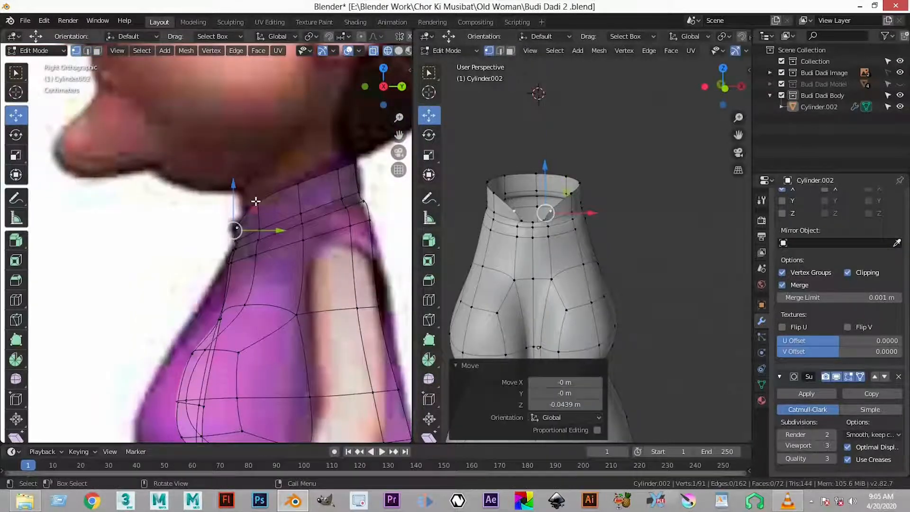
- Reposition the front and side vertices of the collar rim in the side view to follow the reference neckline
{"action": "left_click", "coordinate": [256, 201]}
{"action": "mouse_move", "coordinate": [256, 203]}
{"action": "left_mouse_down"}
{"action": "mouse_move", "coordinate": [264, 214]}
{"action": "mouse_move", "coordinate": [257, 206]}
{"action": "left_mouse_up"}
{"action": "left_click", "coordinate": [299, 185]}
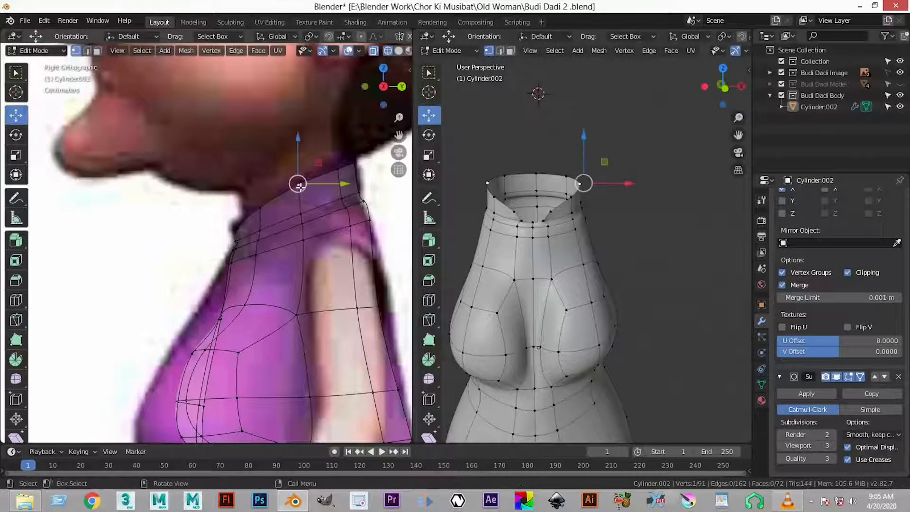
{"action": "left_click_drag", "start_coordinate": [299, 185], "coordinate": [340, 165]}
{"action": "scroll", "coordinate": [345, 170], "scroll_direction": "up", "scroll_amount": 2}
{"action": "middle_click_drag", "start_coordinate": [408, 145], "coordinate": [289, 209], "text": "shift"}
- Raise the back vertex of the collar rim and move the vertex at the collar's rear base 0.00699 m along Z
{"action": "left_click", "coordinate": [326, 220]}
{"action": "left_click", "coordinate": [267, 210]}
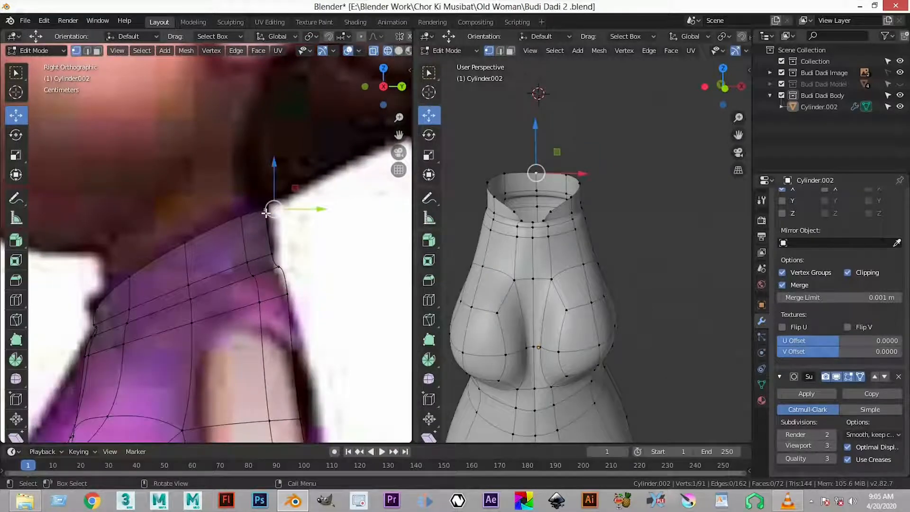
{"action": "left_click_drag", "start_coordinate": [275, 207], "coordinate": [278, 194]}
{"action": "mouse_move", "coordinate": [292, 235]}
{"action": "left_mouse_down"}
{"action": "mouse_move", "coordinate": [272, 255]}
{"action": "mouse_move", "coordinate": [280, 243]}
{"action": "left_mouse_up"}
{"action": "middle_click_drag", "start_coordinate": [291, 407], "coordinate": [285, 300], "text": "shift"}
{"action": "scroll", "coordinate": [285, 299], "scroll_direction": "down", "scroll_amount": 3}
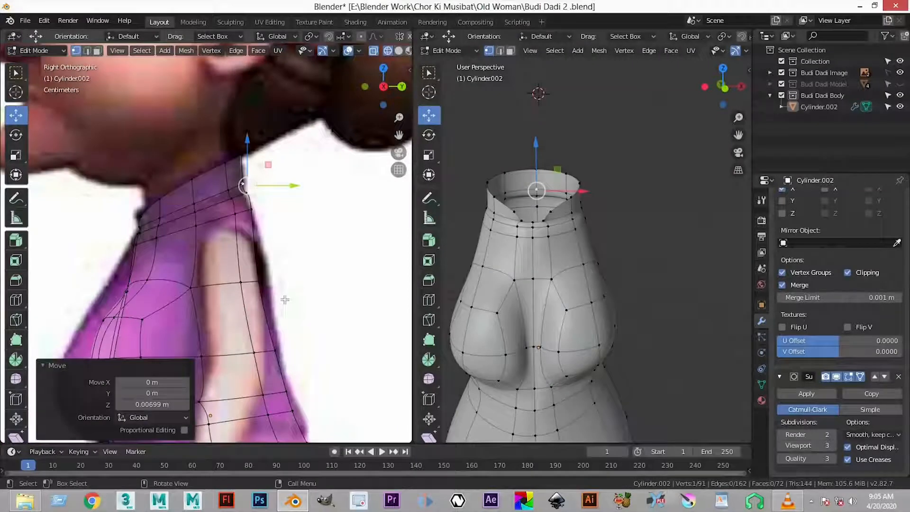
- Move the two side vertices of the upper chest row 0.0322 m along Y and 0.00403 m along Z
{"action": "left_click_drag", "start_coordinate": [232, 299], "coordinate": [266, 284]}
{"action": "scroll", "coordinate": [266, 286], "scroll_direction": "down", "scroll_amount": 4}
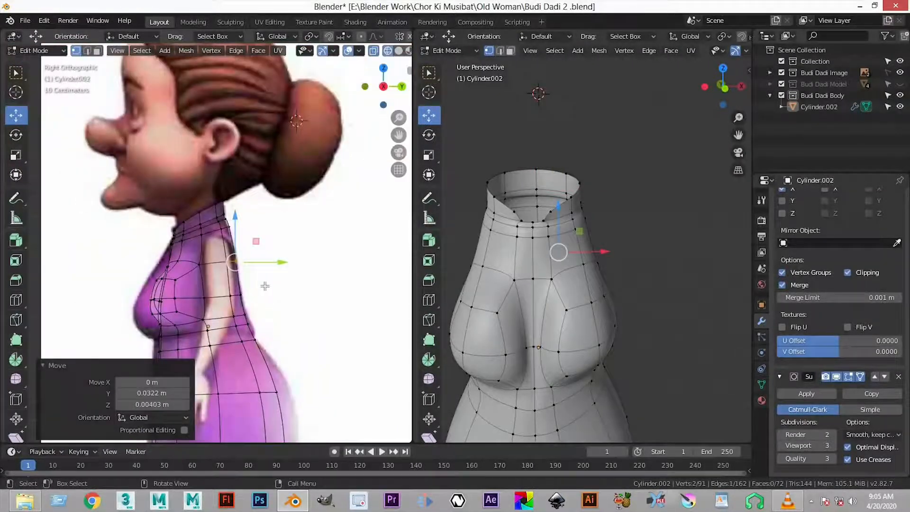
{"action": "key", "text": "KP_1"}
{"action": "scroll", "coordinate": [251, 297], "scroll_direction": "up", "scroll_amount": 5}
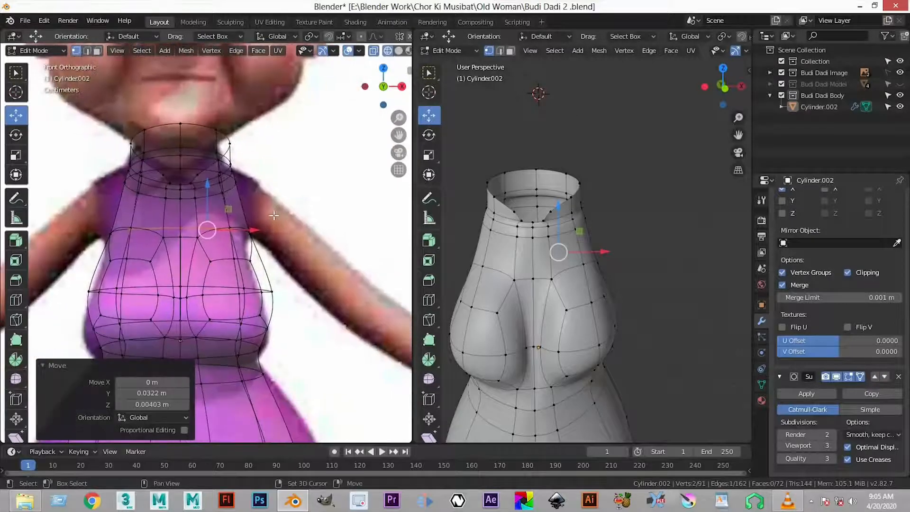
{"action": "middle_click_drag", "start_coordinate": [648, 322], "coordinate": [557, 256]}
{"action": "left_click", "coordinate": [558, 257]}
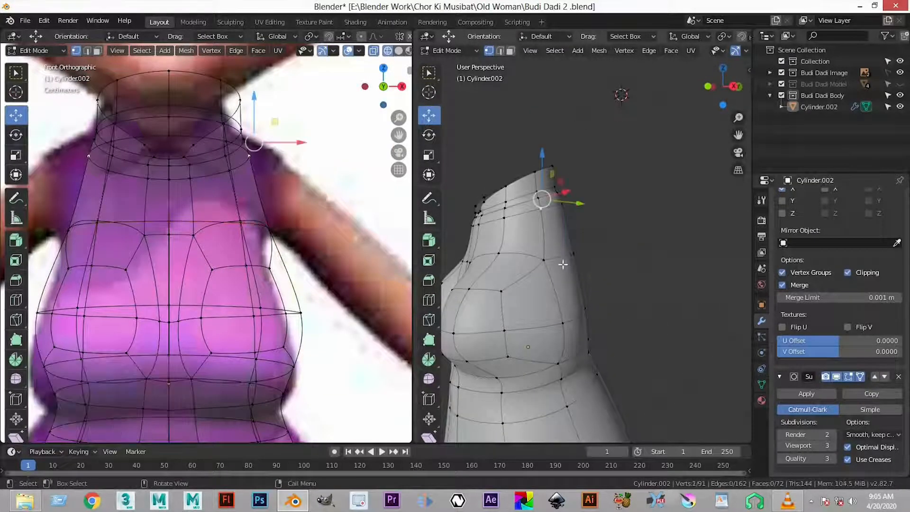
{"action": "key", "text": "3"}
{"action": "left_click", "coordinate": [567, 252]}
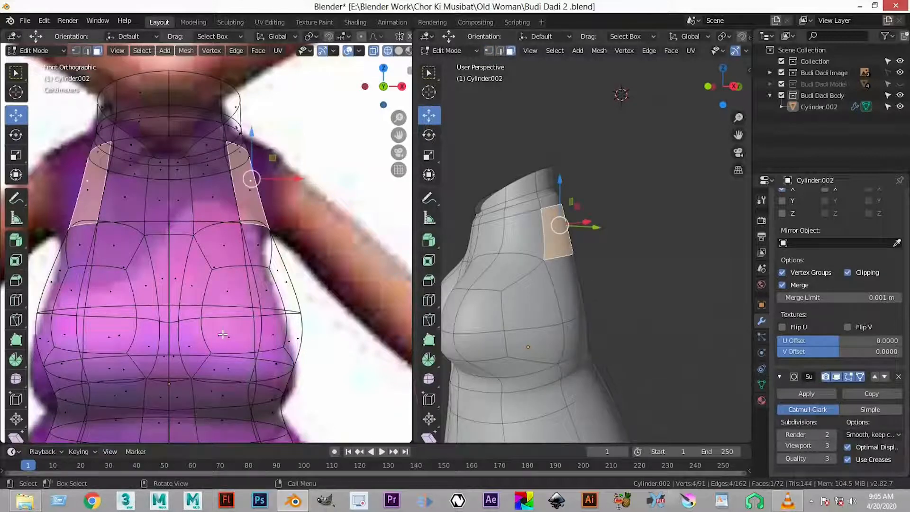
{"action": "key", "text": "KP_3"}
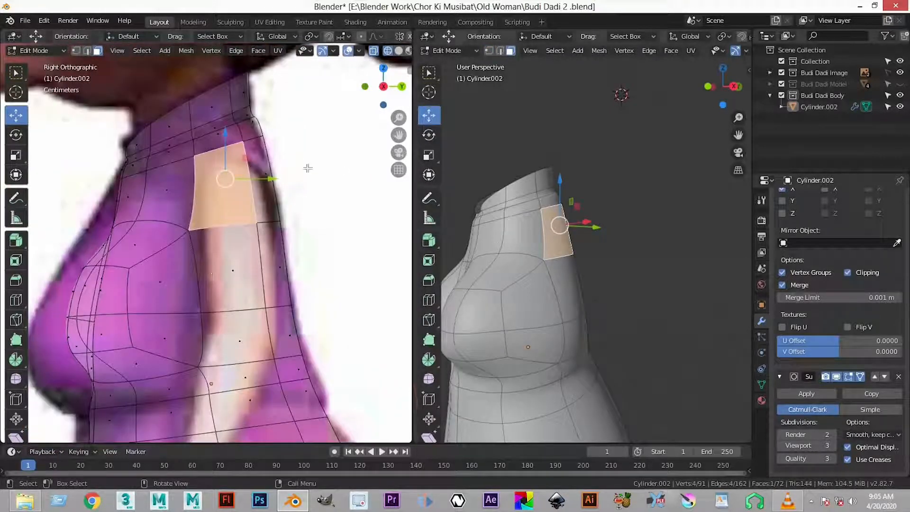
{"action": "left_click", "coordinate": [267, 168], "text": "shift"}
{"action": "middle_click_drag", "start_coordinate": [573, 304], "coordinate": [607, 282]}
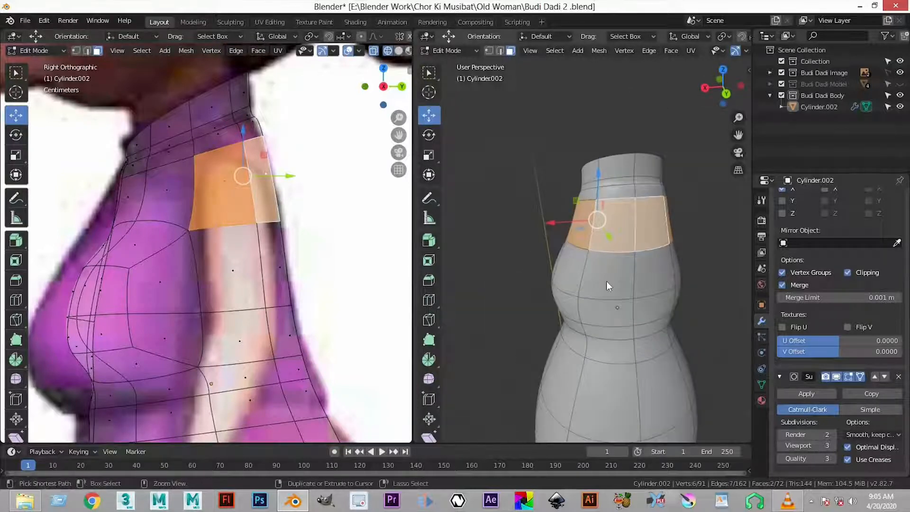
{"action": "key", "text": "ctrl+e"}
{"action": "key", "text": "ctrl+e"}
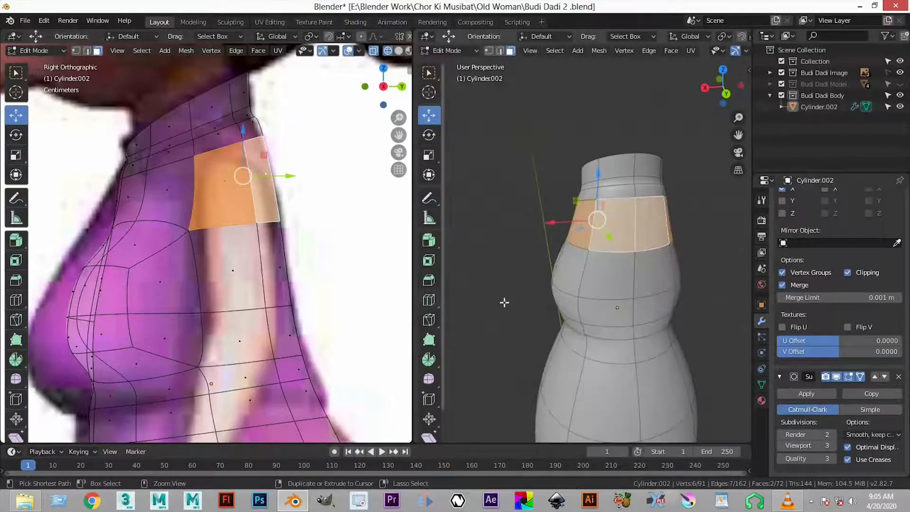
- Add a single vertical edge loop down the back of the body, slid to a factor of -0.566
{"action": "key", "text": "ctrl+r"}
{"action": "left_click", "coordinate": [618, 255]}
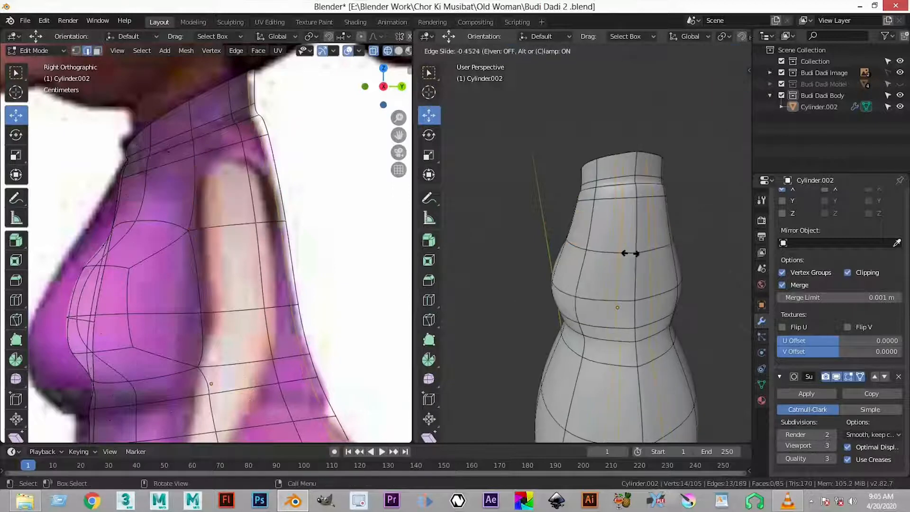
{"action": "left_click", "coordinate": [631, 254]}
{"action": "middle_click_drag", "start_coordinate": [631, 256], "coordinate": [616, 321]}
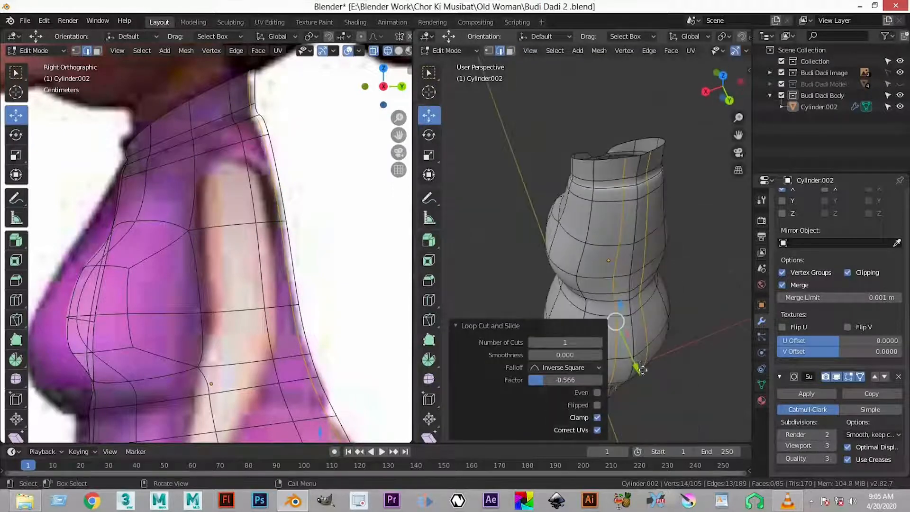
- Extrude the two upper side faces below the collar and move them 0.0616 m along X to start the shoulder
{"action": "left_click", "coordinate": [685, 260]}
{"action": "left_click", "coordinate": [550, 276]}
{"action": "left_click", "coordinate": [603, 227]}
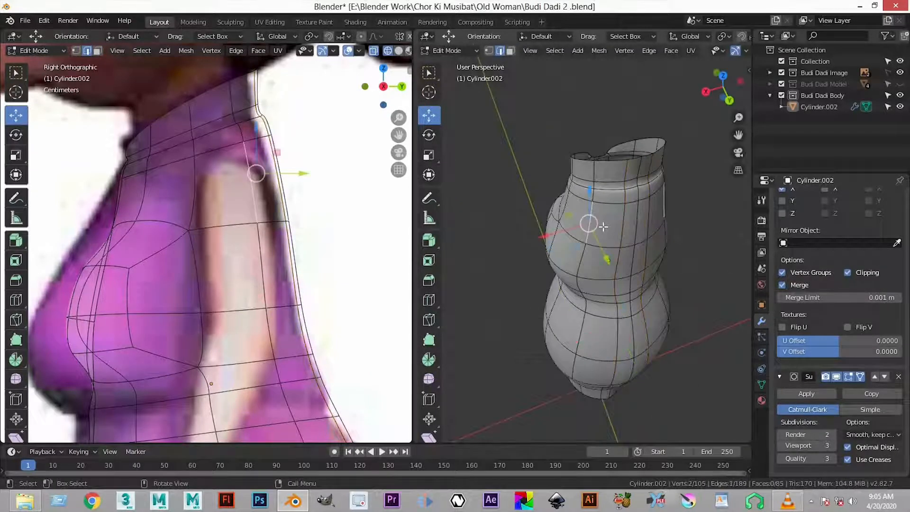
{"action": "key", "text": "3"}
{"action": "left_click", "coordinate": [603, 227]}
{"action": "left_click", "coordinate": [571, 217], "text": "shift"}
{"action": "middle_click_drag", "start_coordinate": [647, 237], "coordinate": [558, 269]}
{"action": "key", "text": "e"}
{"action": "right_click", "coordinate": [620, 264]}
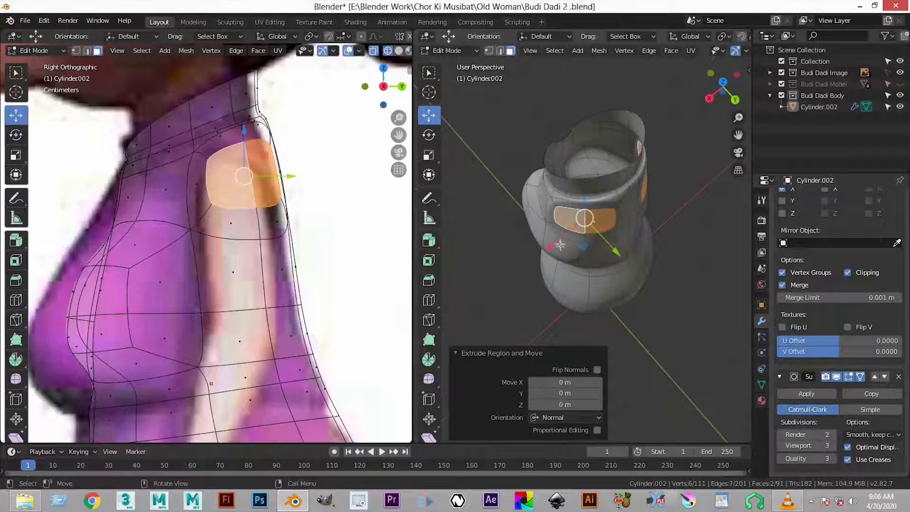
{"action": "left_click_drag", "start_coordinate": [553, 252], "coordinate": [580, 262]}
- Flatten the extruded shoulder faces by scaling them to 0 along X
{"action": "scroll", "coordinate": [579, 262], "scroll_direction": "up", "scroll_amount": 1}
{"action": "middle_click_drag", "start_coordinate": [580, 262], "coordinate": [642, 256]}
{"action": "key", "text": "KP_7"}
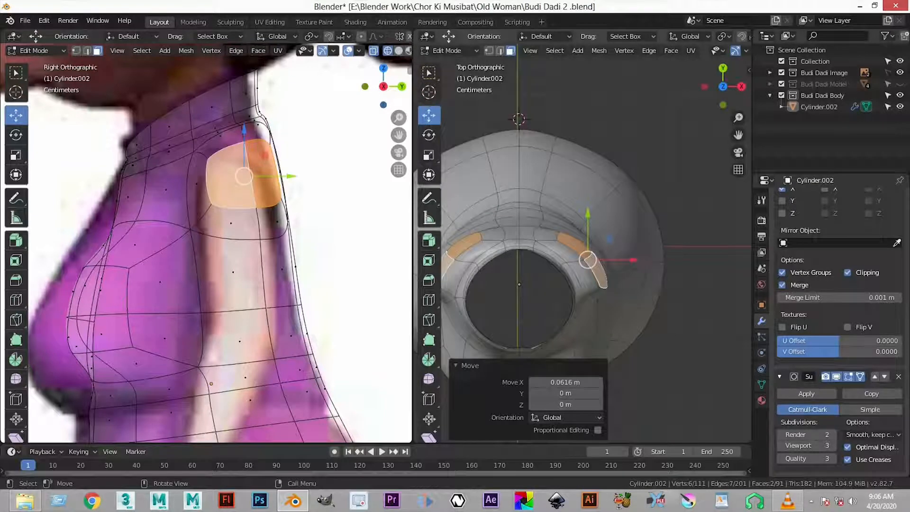
{"action": "key", "text": "s"}
{"action": "key", "text": "x"}
{"action": "key", "text": "0"}
{"action": "key", "text": "Return"}
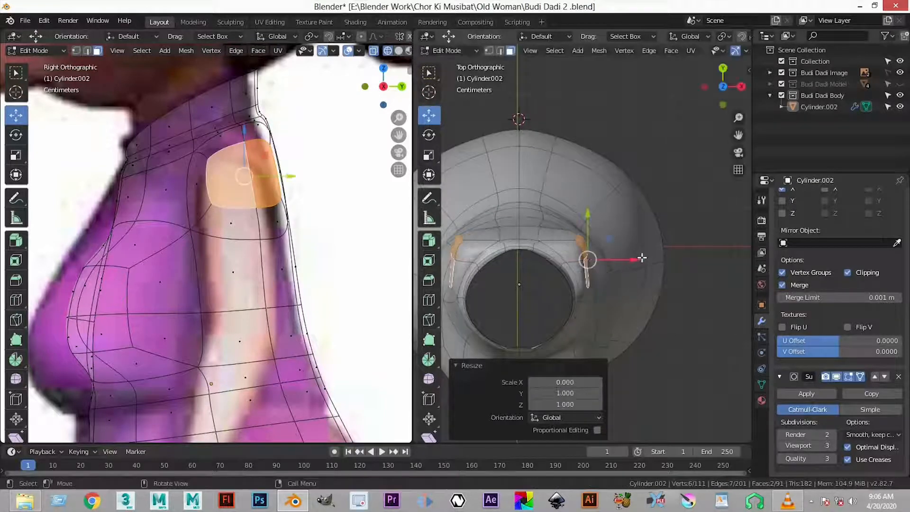
- Move the flattened shoulder faces 0.0761 m outward along X
{"action": "key", "text": "g"}
{"action": "key", "text": "x"}
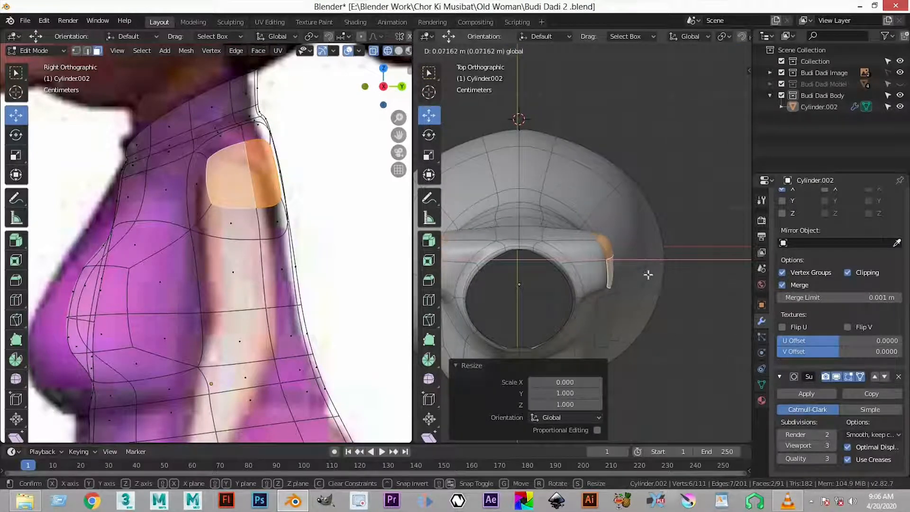
{"action": "left_click", "coordinate": [652, 265]}
{"action": "scroll", "coordinate": [628, 281], "scroll_direction": "down", "scroll_amount": 3}
{"action": "mouse_move", "coordinate": [599, 253]}
{"action": "middle_mouse_down"}
{"action": "mouse_move", "coordinate": [550, 226]}
{"action": "mouse_move", "coordinate": [613, 224]}
{"action": "mouse_move", "coordinate": [613, 246]}
{"action": "middle_mouse_up"}
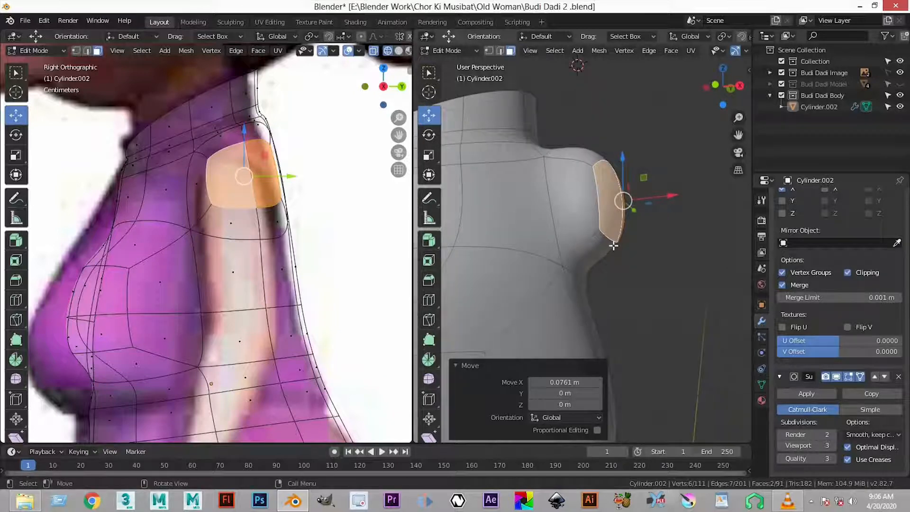
- Move the two lower edges of the shoulder's end 0.114 m along X and 0.0593 m along Z
{"action": "key", "text": "2"}
{"action": "left_click", "coordinate": [611, 243]}
{"action": "middle_click_drag", "start_coordinate": [575, 258], "coordinate": [503, 254]}
{"action": "left_click", "coordinate": [589, 238], "text": "shift"}
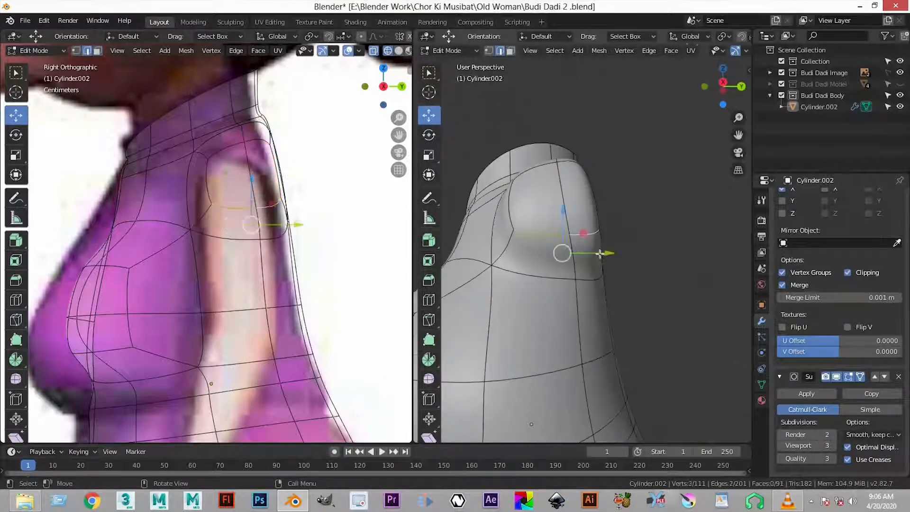
{"action": "middle_click_drag", "start_coordinate": [600, 253], "coordinate": [570, 256]}
{"action": "key", "text": "KP_1"}
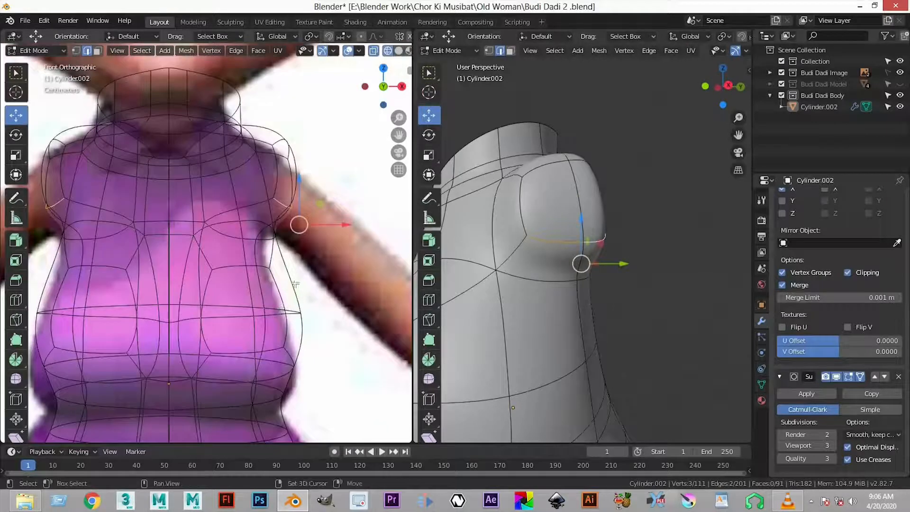
{"action": "left_click_drag", "start_coordinate": [334, 255], "coordinate": [348, 241]}
- Lower the shoulder's upper edges along Z to match the reference shoulder slope
{"action": "left_click", "coordinate": [274, 178], "text": "alt+shift"}
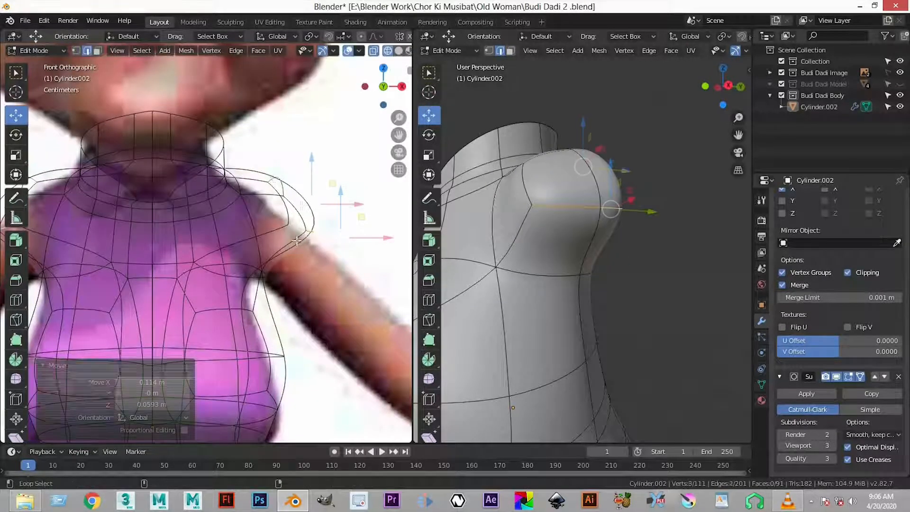
{"action": "key", "text": "g"}
{"action": "key", "text": "z"}
{"action": "left_click", "coordinate": [312, 194]}
- Extrude the two underside faces of the shoulder 0.0552 m and move them outward along the reference arm
{"action": "mouse_move", "coordinate": [603, 290]}
{"action": "middle_mouse_down"}
{"action": "mouse_move", "coordinate": [630, 275]}
{"action": "mouse_move", "coordinate": [589, 293]}
{"action": "middle_mouse_up"}
{"action": "left_click", "coordinate": [598, 251]}
{"action": "key", "text": "3"}
{"action": "left_click", "coordinate": [588, 242]}
{"action": "middle_click_drag", "start_coordinate": [589, 244], "coordinate": [566, 246]}
{"action": "left_click", "coordinate": [571, 247], "text": "shift"}
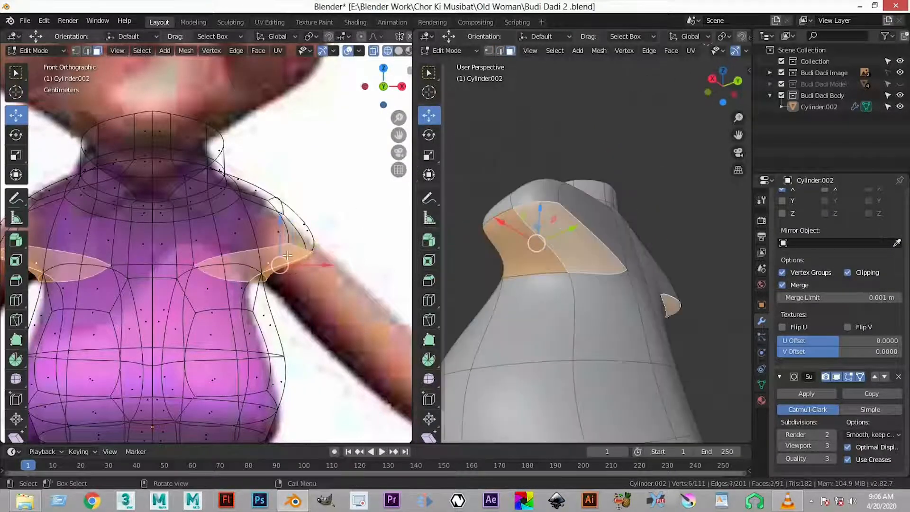
{"action": "scroll", "coordinate": [287, 281], "scroll_direction": "down", "scroll_amount": 2}
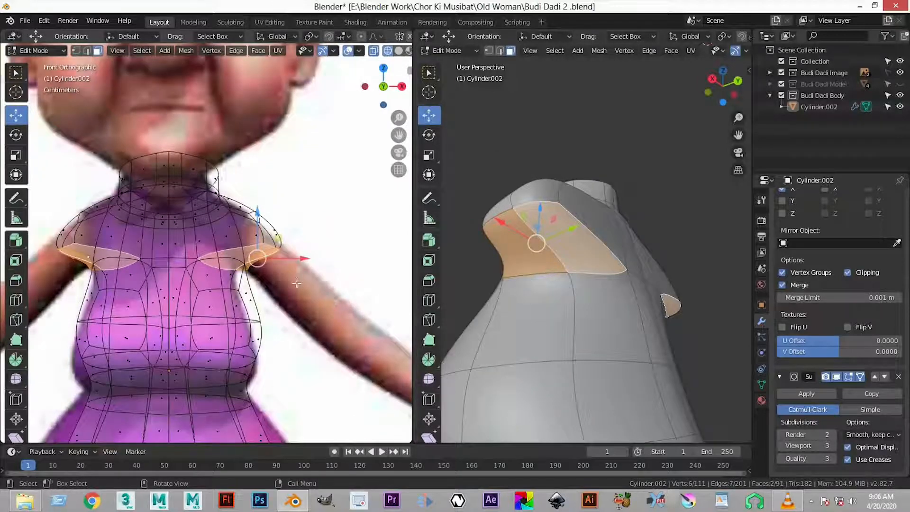
{"action": "key", "text": "e"}
{"action": "left_click", "coordinate": [284, 266]}
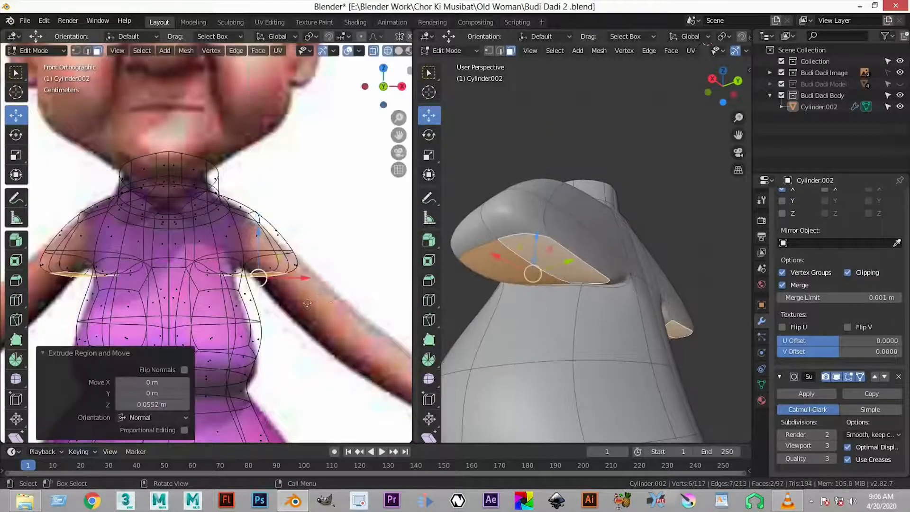
{"action": "key", "text": "g"}
{"action": "left_click", "coordinate": [334, 305]}
- Move the upper shoulder vertices inward and up to fit the reference arm outline in the front view
{"action": "key", "text": "1"}
{"action": "left_click", "coordinate": [336, 230]}
{"action": "left_click_drag", "start_coordinate": [304, 263], "coordinate": [285, 232]}
{"action": "key", "text": "g"}
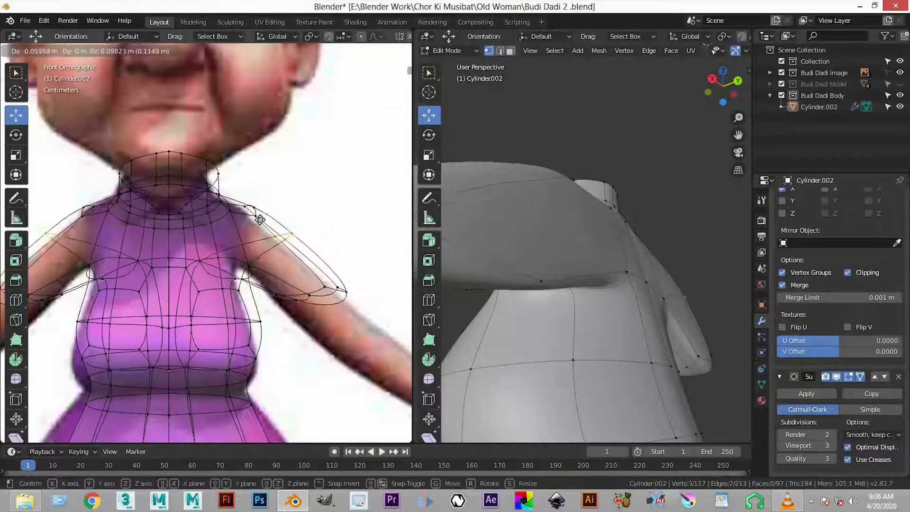
{"action": "left_click", "coordinate": [290, 184]}
{"action": "left_click", "coordinate": [291, 184]}
- Reposition the shoulder vertices above the arm so the contour follows the front reference more closely
{"action": "scroll", "coordinate": [289, 183], "scroll_direction": "up", "scroll_amount": 3}
{"action": "middle_click_drag", "start_coordinate": [261, 159], "coordinate": [262, 227], "text": "shift"}
{"action": "left_click_drag", "start_coordinate": [302, 275], "coordinate": [260, 233]}
{"action": "key", "text": "g"}
{"action": "left_click", "coordinate": [291, 265]}
{"action": "middle_click_drag", "start_coordinate": [291, 265], "coordinate": [209, 177], "text": "shift"}
- Move the upper vertices at the arm's end -0.122 m along X and 0.101 m along Z
{"action": "left_click_drag", "start_coordinate": [333, 313], "coordinate": [350, 308]}
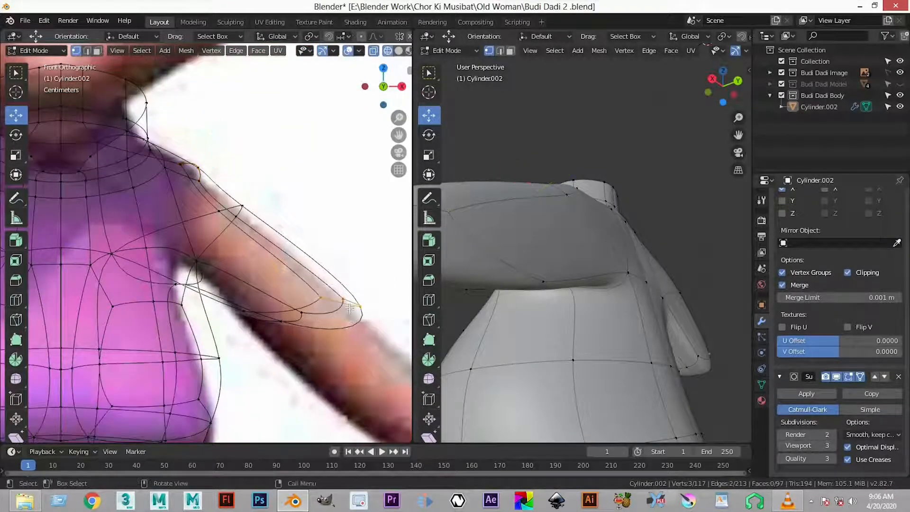
{"action": "left_click_drag", "start_coordinate": [379, 266], "coordinate": [320, 319]}
{"action": "scroll", "coordinate": [343, 209], "scroll_direction": "down", "scroll_amount": 6}
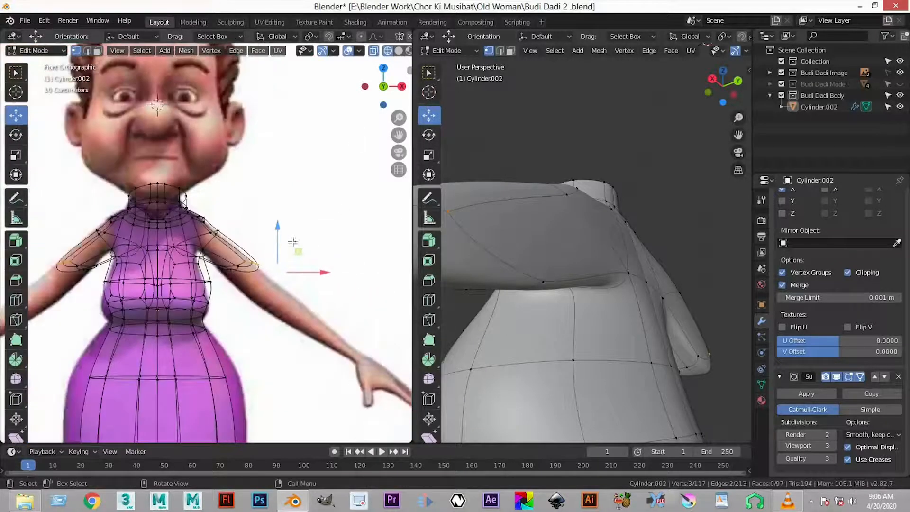
{"action": "left_click", "coordinate": [309, 212]}
{"action": "scroll", "coordinate": [269, 264], "scroll_direction": "up", "scroll_amount": 4}
{"action": "left_click_drag", "start_coordinate": [325, 295], "coordinate": [334, 302]}
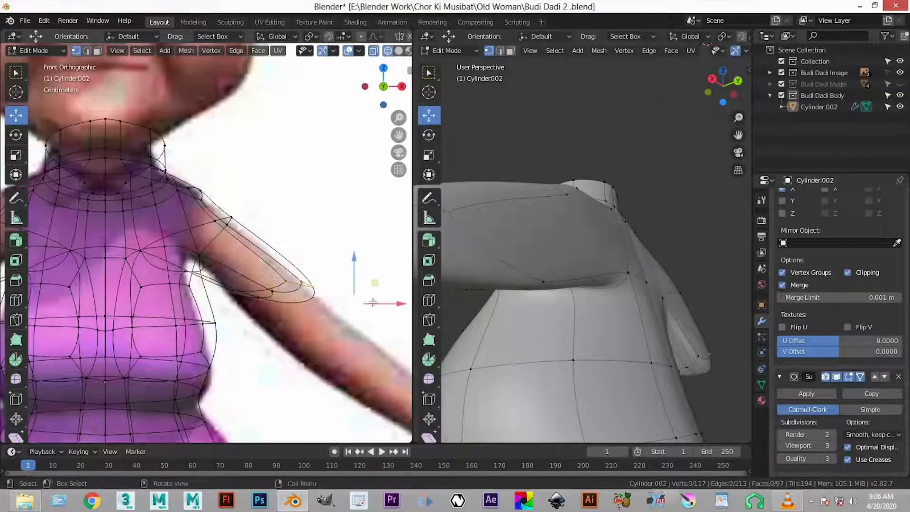
{"action": "key", "text": "g"}
{"action": "left_click", "coordinate": [291, 238]}
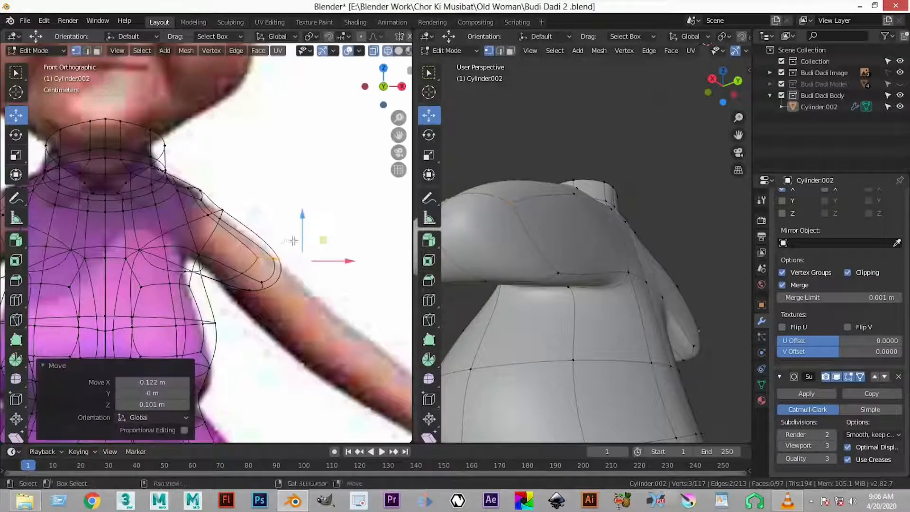
- Add a centred edge loop through the shoulder and upper arm
{"action": "middle_click_drag", "start_coordinate": [282, 242], "coordinate": [271, 196], "text": "shift"}
{"action": "scroll", "coordinate": [583, 279], "scroll_direction": "down", "scroll_amount": 3}
{"action": "middle_click_drag", "start_coordinate": [583, 279], "coordinate": [548, 263]}
{"action": "key", "text": "ctrl+r"}
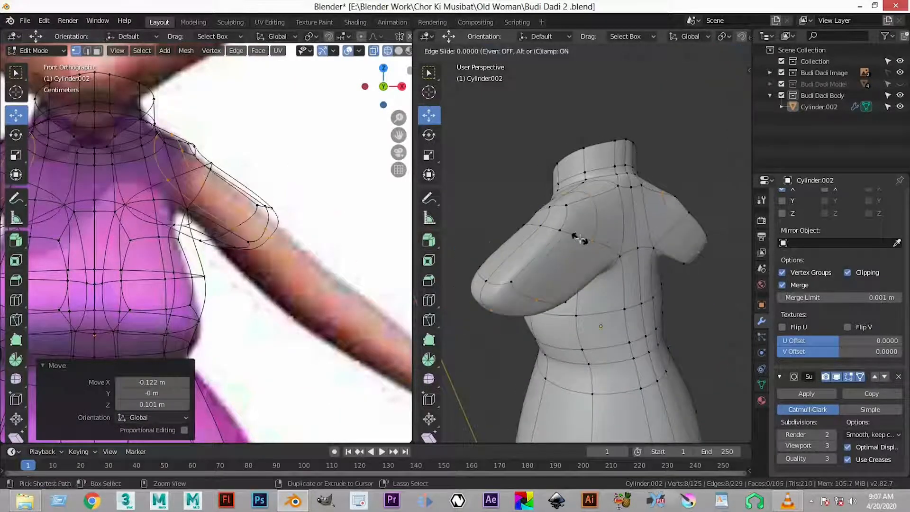
{"action": "left_click", "coordinate": [573, 274]}
{"action": "right_click", "coordinate": [573, 273]}
- Adjust two vertices on the upper arm to even out its rounding
{"action": "middle_click_drag", "start_coordinate": [573, 273], "coordinate": [607, 256]}
{"action": "left_click", "coordinate": [563, 292]}
{"action": "left_click", "coordinate": [597, 244], "text": "shift"}
{"action": "left_click_drag", "start_coordinate": [634, 271], "coordinate": [642, 270]}
{"action": "middle_click_drag", "start_coordinate": [642, 270], "coordinate": [594, 195]}
{"action": "scroll", "coordinate": [594, 195], "scroll_direction": "up", "scroll_amount": 2}
{"action": "key", "text": "alt+a"}
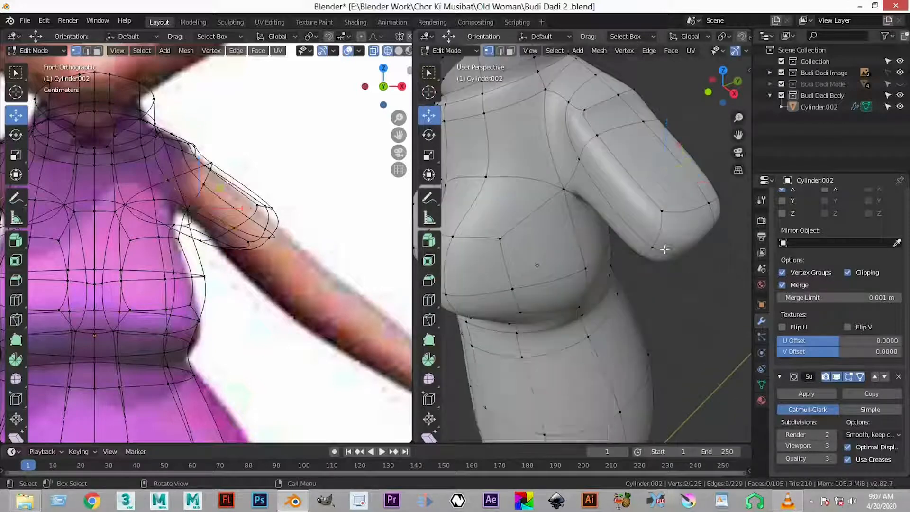
- Move the front lengthwise edge loop of the upper arm backward along Y
{"action": "scroll", "coordinate": [593, 198], "scroll_direction": "up", "scroll_amount": 2}
{"action": "left_click", "coordinate": [650, 229], "text": "alt"}
{"action": "middle_click_drag", "start_coordinate": [650, 229], "coordinate": [603, 231]}
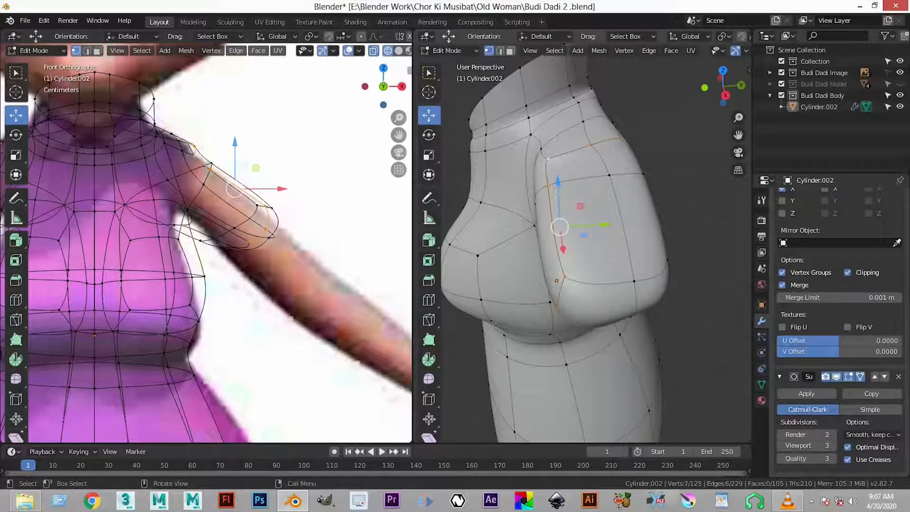
{"action": "left_click", "coordinate": [569, 272], "text": "alt"}
{"action": "left_click", "coordinate": [549, 202], "text": "alt"}
{"action": "left_click_drag", "start_coordinate": [578, 206], "coordinate": [611, 206]}
{"action": "key", "text": "alt+a"}
{"action": "middle_click_drag", "start_coordinate": [664, 192], "coordinate": [602, 164]}
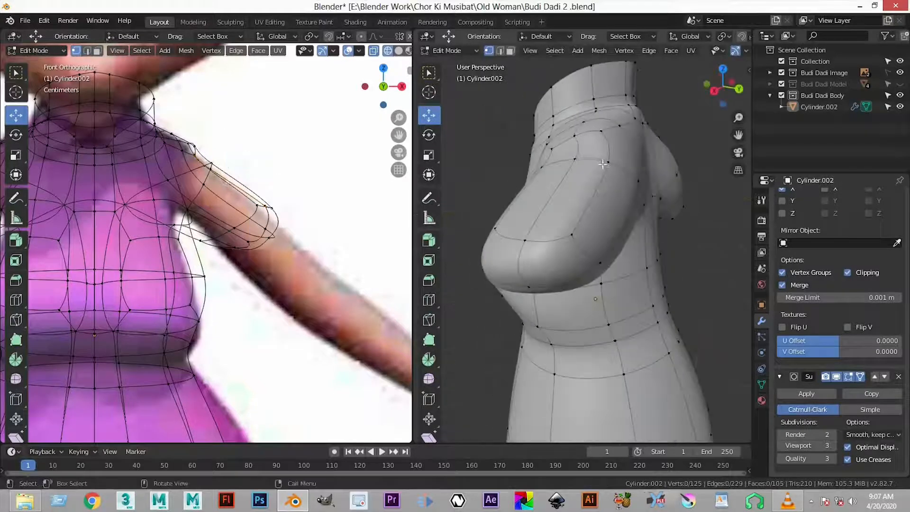
{"action": "middle_click_drag", "start_coordinate": [621, 205], "coordinate": [635, 184]}
{"action": "left_click_drag", "start_coordinate": [635, 184], "coordinate": [670, 236]}
{"action": "middle_click_drag", "start_coordinate": [670, 235], "coordinate": [607, 232]}
{"action": "left_click", "coordinate": [582, 269], "text": "alt"}
{"action": "middle_click_drag", "start_coordinate": [623, 268], "coordinate": [632, 204]}
{"action": "key", "text": "alt+a"}
- Move the vertex under the armpit -0.109 m along Z
{"action": "scroll", "coordinate": [629, 304], "scroll_direction": "down", "scroll_amount": 4}
{"action": "middle_click_drag", "start_coordinate": [564, 239], "coordinate": [604, 237]}
{"action": "scroll", "coordinate": [595, 257], "scroll_direction": "up", "scroll_amount": 3}
{"action": "middle_click_drag", "start_coordinate": [593, 178], "coordinate": [604, 200], "text": "shift"}
{"action": "scroll", "coordinate": [588, 242], "scroll_direction": "up", "scroll_amount": 3}
{"action": "scroll", "coordinate": [581, 197], "scroll_direction": "up", "scroll_amount": 3}
{"action": "left_click", "coordinate": [596, 194]}
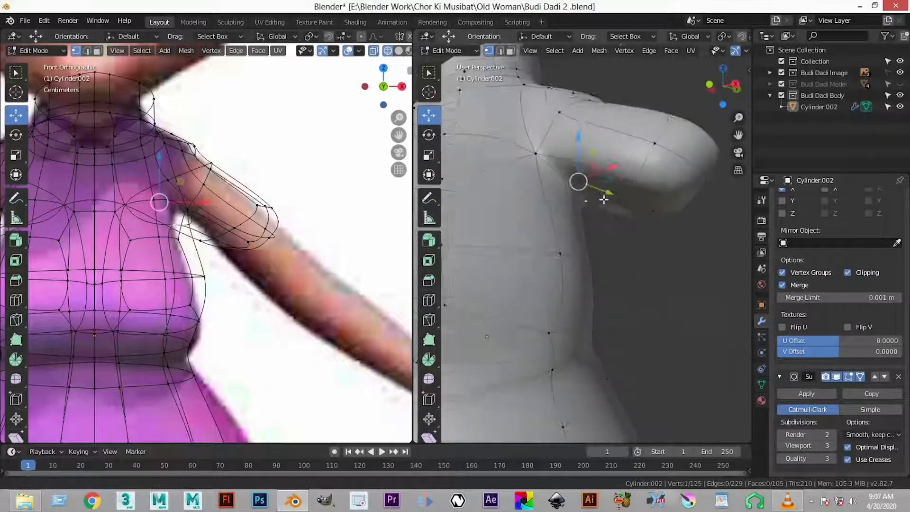
{"action": "middle_click_drag", "start_coordinate": [569, 132], "coordinate": [584, 152]}
{"action": "left_click_drag", "start_coordinate": [578, 136], "coordinate": [581, 192]}
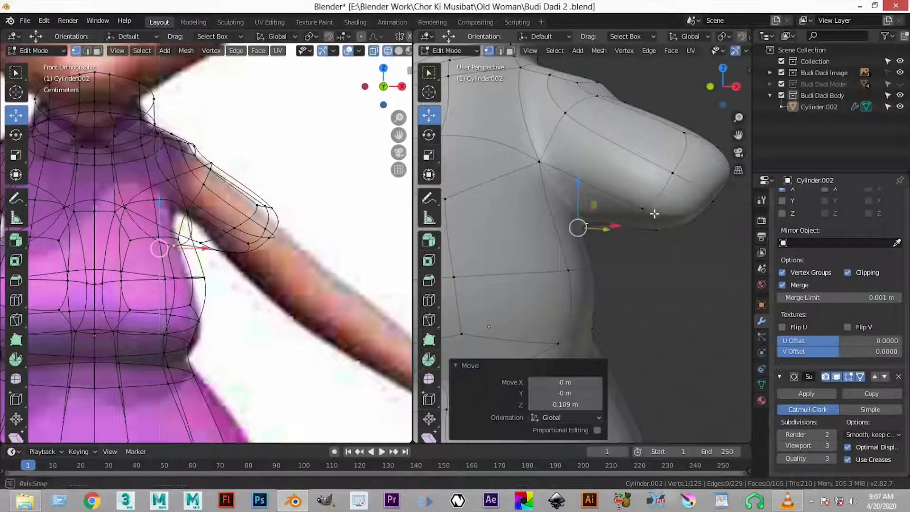
- Undo the last move of the vertex under the armpit
{"action": "middle_click_drag", "start_coordinate": [654, 213], "coordinate": [620, 214]}
{"action": "scroll", "coordinate": [620, 214], "scroll_direction": "down", "scroll_amount": 2}
{"action": "middle_click_drag", "start_coordinate": [289, 274], "coordinate": [286, 254], "text": "shift"}
{"action": "key", "text": "ctrl+z"}
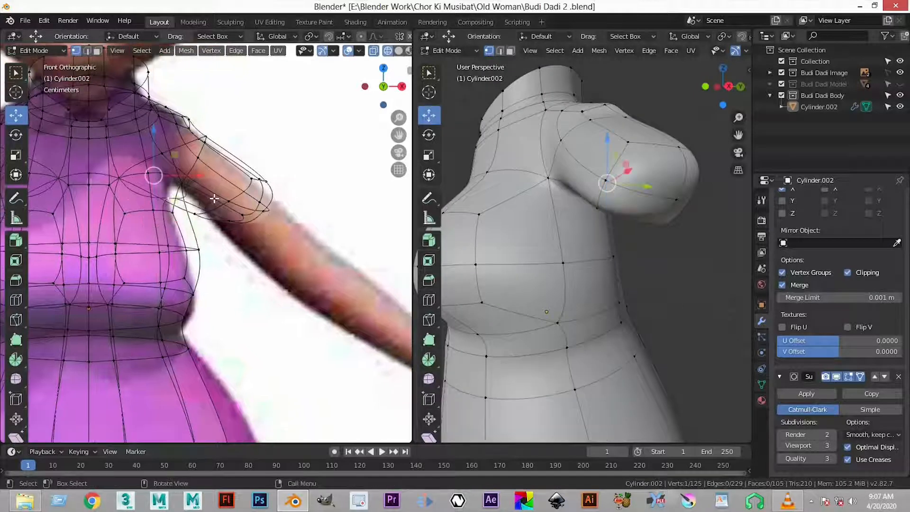
- Scale down the edge loop where the arm joins the torso and move it 0.0309 m along X and 0.0271 m along Z
{"action": "middle_click_drag", "start_coordinate": [614, 259], "coordinate": [579, 247], "text": "alt"}
{"action": "scroll", "coordinate": [599, 232], "scroll_direction": "up", "scroll_amount": 1, "text": "alt"}
{"action": "scroll", "coordinate": [600, 232], "scroll_direction": "up", "scroll_amount": 3}
{"action": "left_click", "coordinate": [585, 250], "text": "alt"}
{"action": "scroll", "coordinate": [172, 197], "scroll_direction": "down", "scroll_amount": 2}
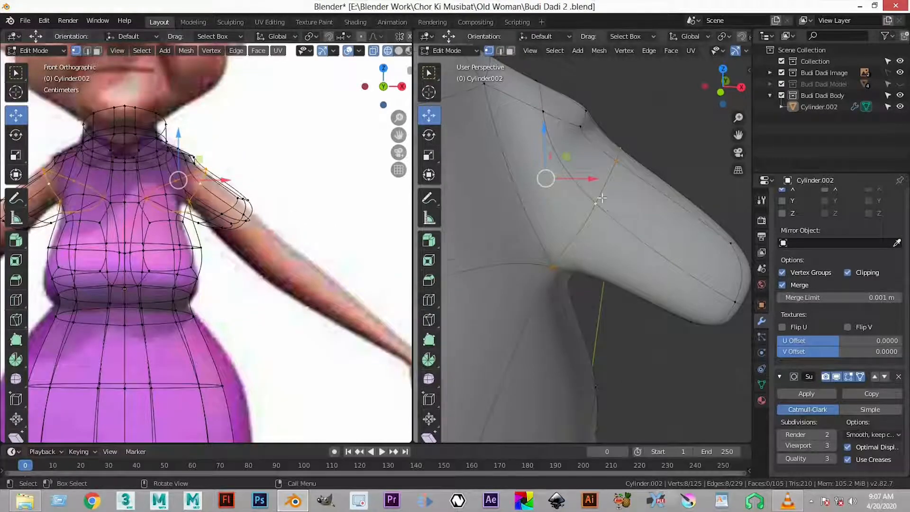
{"action": "middle_click_drag", "start_coordinate": [602, 198], "coordinate": [597, 181]}
{"action": "scroll", "coordinate": [204, 190], "scroll_direction": "down", "scroll_amount": 2}
{"action": "scroll", "coordinate": [204, 190], "scroll_direction": "up", "scroll_amount": 2}
{"action": "middle_click_drag", "start_coordinate": [204, 185], "coordinate": [215, 191], "text": "shift"}
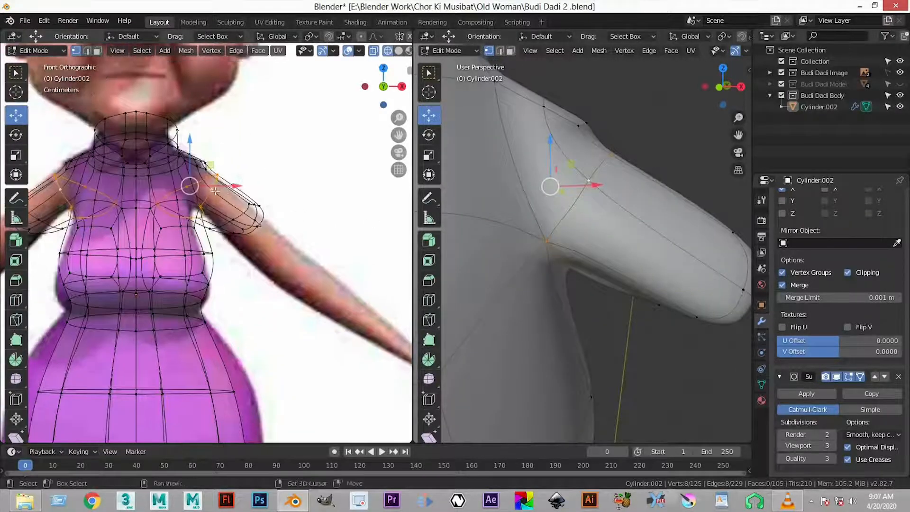
{"action": "left_click", "coordinate": [201, 188]}
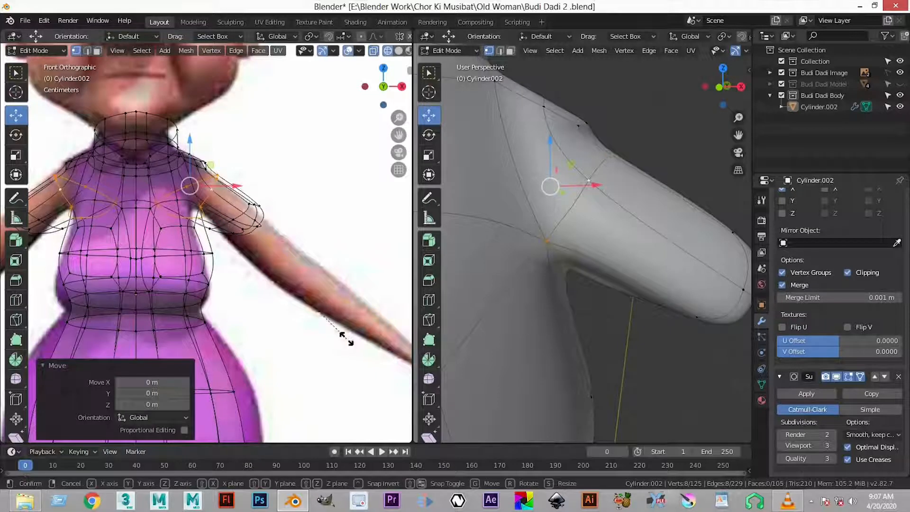
{"action": "key", "text": "s"}
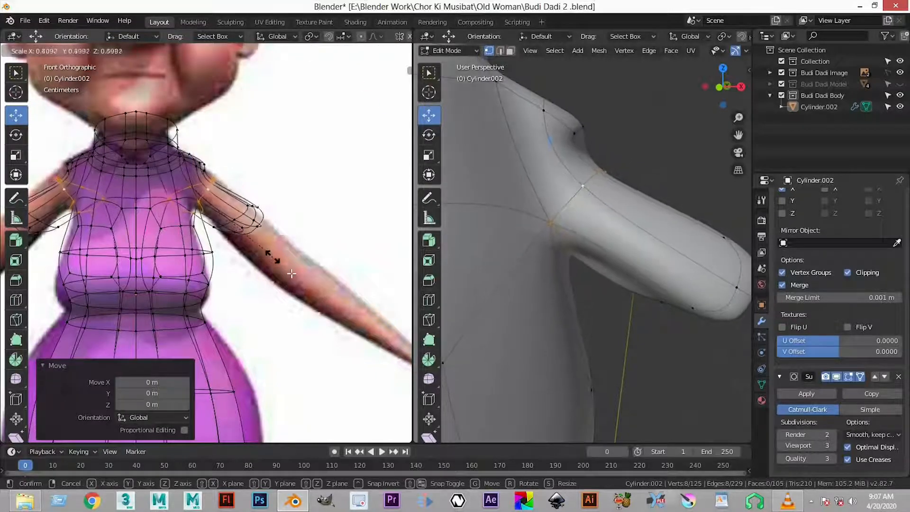
{"action": "left_click", "coordinate": [250, 214]}
{"action": "key", "text": "g"}
{"action": "left_click", "coordinate": [272, 227]}
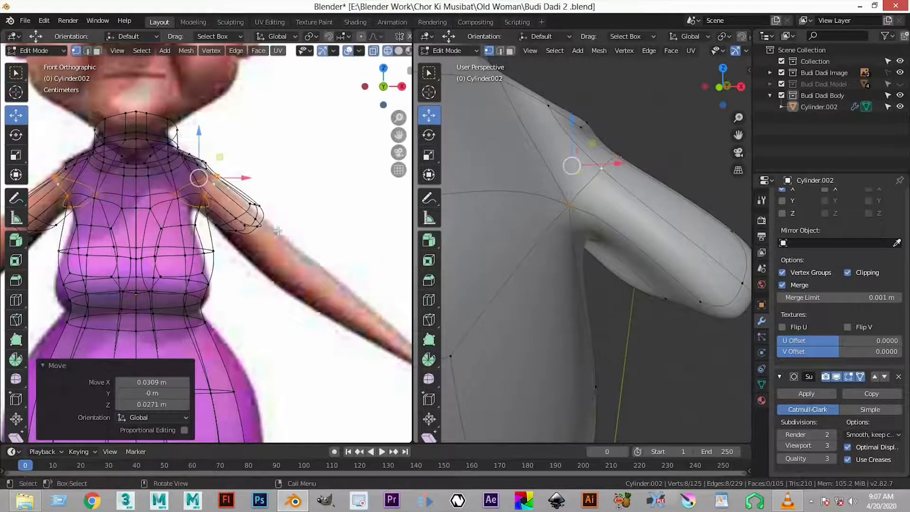
- Move the vertex at the side of the chest -0.0831 m along X using smooth proportional editing with size 0.218
{"action": "left_click", "coordinate": [227, 260]}
{"action": "scroll", "coordinate": [235, 278], "scroll_direction": "up", "scroll_amount": 3}
{"action": "middle_click_drag", "start_coordinate": [236, 282], "coordinate": [266, 283], "text": "shift"}
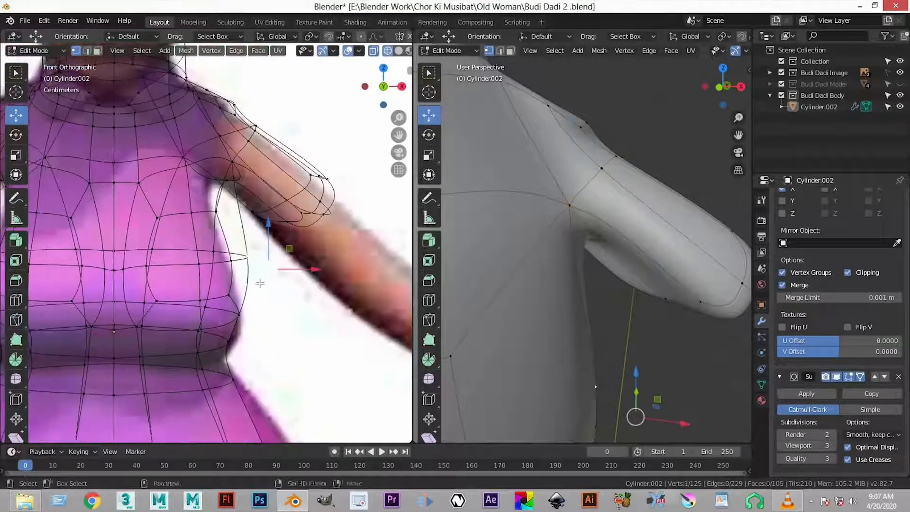
{"action": "scroll", "coordinate": [199, 243], "scroll_direction": "down", "scroll_amount": 3}
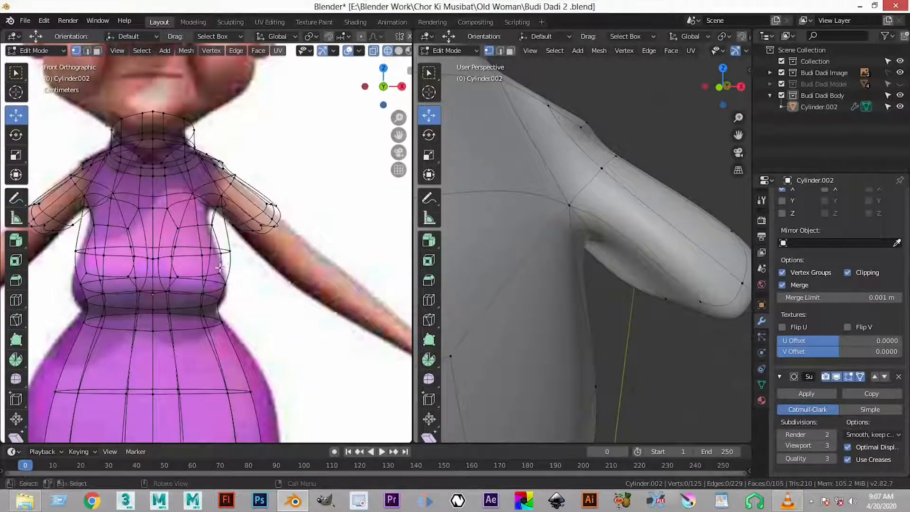
{"action": "left_click_drag", "start_coordinate": [232, 310], "coordinate": [249, 249]}
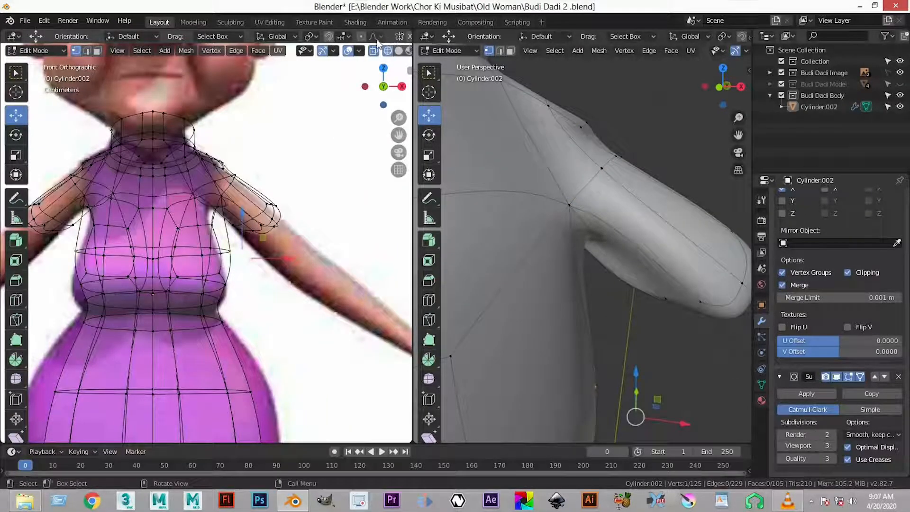
{"action": "key", "text": "o"}
{"action": "left_click_drag", "start_coordinate": [271, 258], "coordinate": [267, 265]}
{"action": "scroll", "coordinate": [266, 260], "scroll_direction": "down", "scroll_amount": 1}
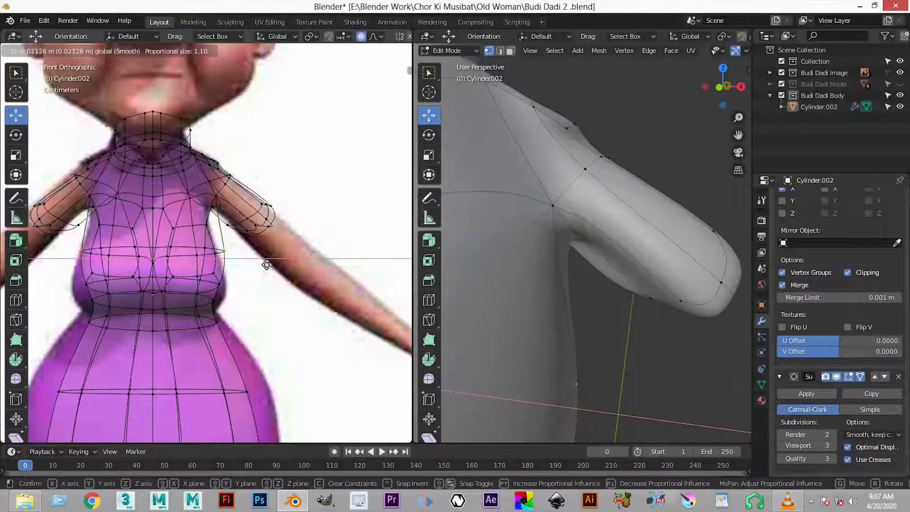
{"action": "scroll", "coordinate": [266, 264], "scroll_direction": "up", "scroll_amount": 12}
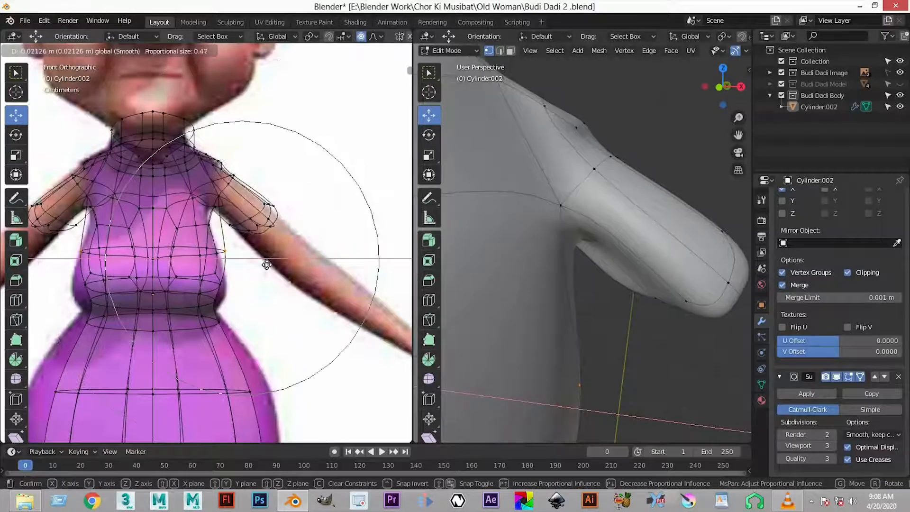
{"action": "scroll", "coordinate": [267, 264], "scroll_direction": "up", "scroll_amount": 7}
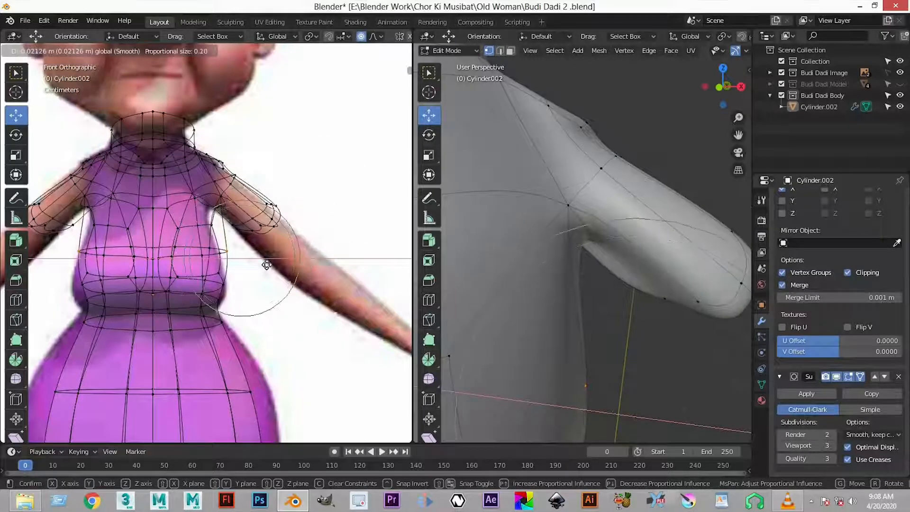
{"action": "left_click_drag", "start_coordinate": [258, 265], "coordinate": [255, 265]}
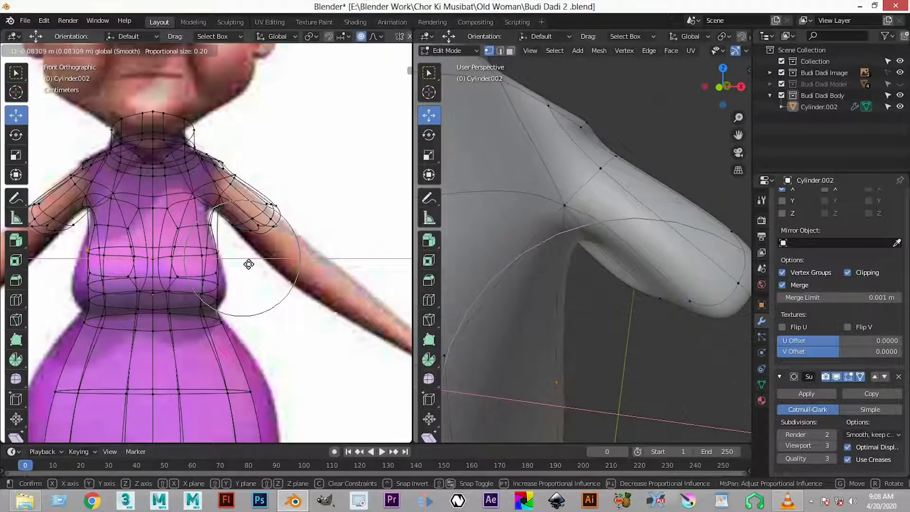
{"action": "left_click", "coordinate": [248, 262]}
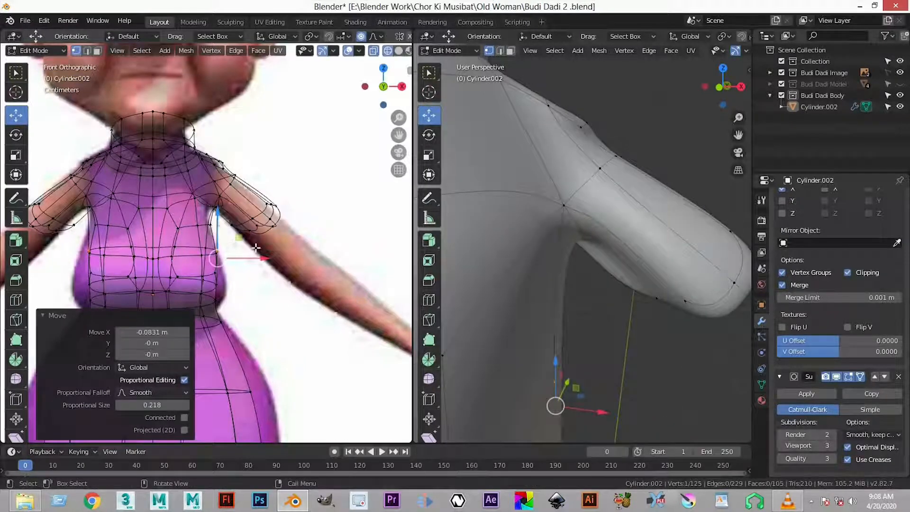
- Move the side vertex just below the armpit slightly inward along X and turn proportional editing off
{"action": "left_click", "coordinate": [212, 223]}
{"action": "left_click_drag", "start_coordinate": [248, 224], "coordinate": [241, 224]}
{"action": "left_click", "coordinate": [240, 225]}
{"action": "left_click", "coordinate": [316, 138]}
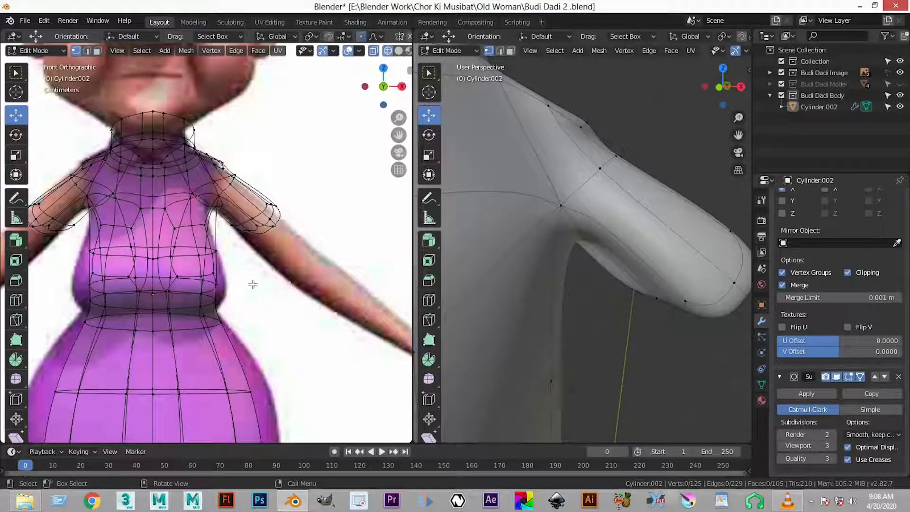
{"action": "key", "text": "o"}
- Move the group of side vertices between chest and waist 0.0255 m outward along X
{"action": "scroll", "coordinate": [253, 284], "scroll_direction": "up", "scroll_amount": 2}
{"action": "left_click_drag", "start_coordinate": [245, 239], "coordinate": [195, 326]}
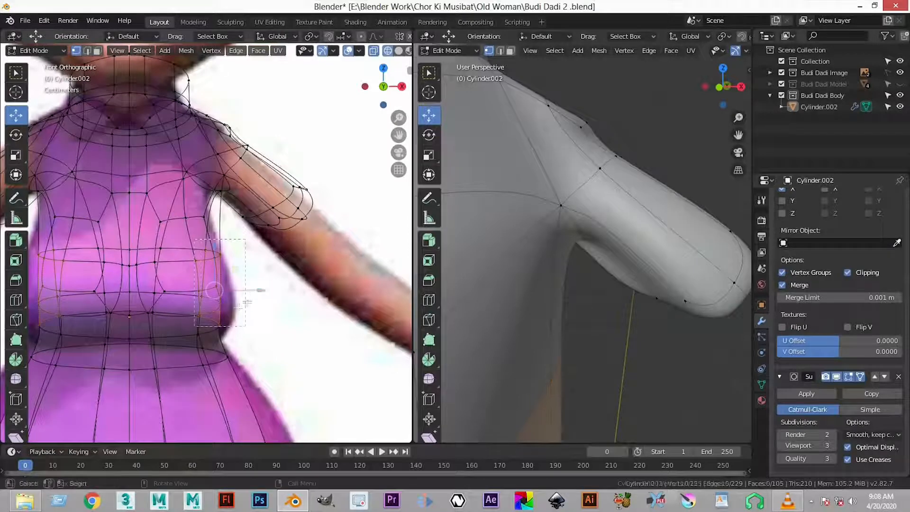
{"action": "left_click_drag", "start_coordinate": [260, 289], "coordinate": [272, 289]}
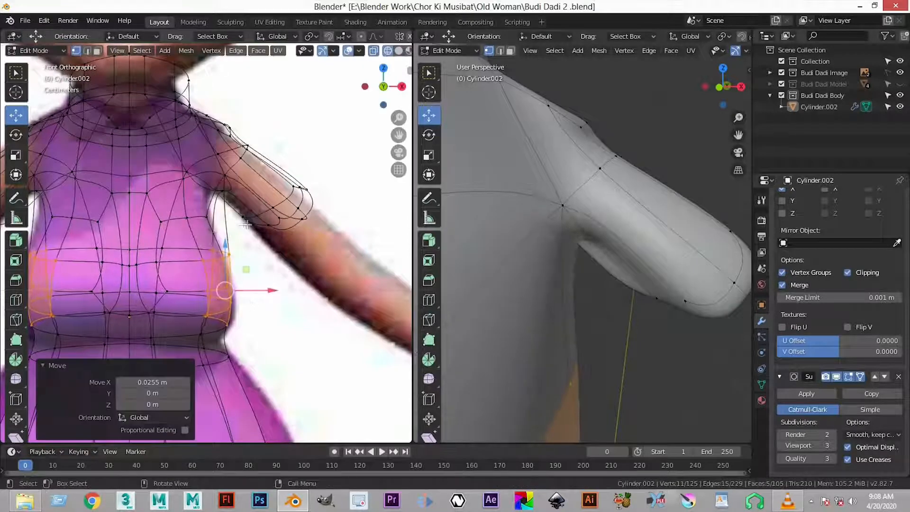
- Reposition the vertices at the armpit, moving the last one -0.0564 m along X and 0.00671 m along Z
{"action": "left_click", "coordinate": [227, 196]}
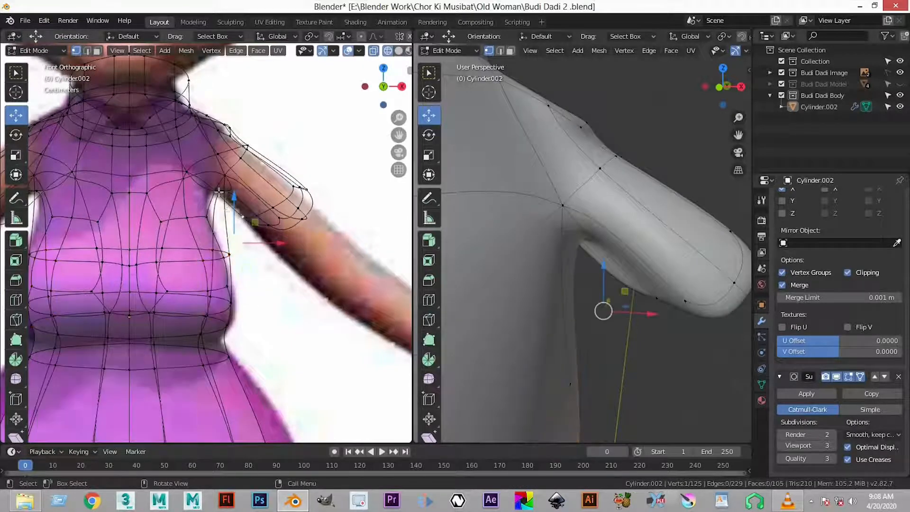
{"action": "key", "text": "g"}
{"action": "left_click", "coordinate": [179, 163]}
{"action": "left_click", "coordinate": [228, 184]}
{"action": "key", "text": "g"}
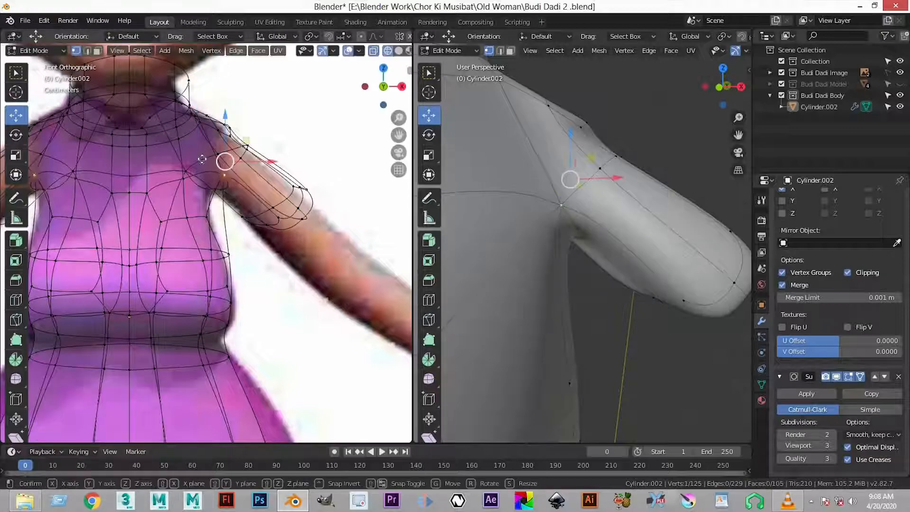
{"action": "left_click", "coordinate": [192, 159]}
- Reposition a vertex on the underside of the upper arm near the back of the armpit
{"action": "middle_click_drag", "start_coordinate": [274, 240], "coordinate": [248, 259], "text": "shift"}
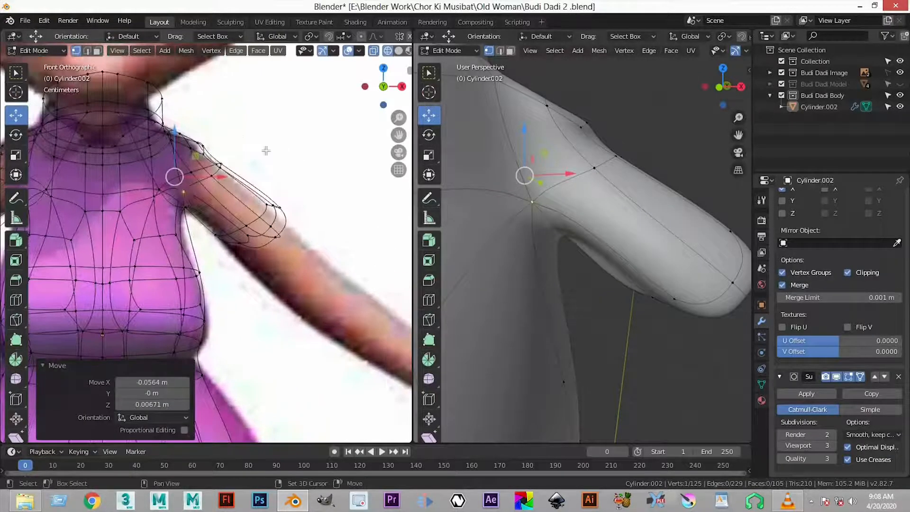
{"action": "scroll", "coordinate": [683, 216], "scroll_direction": "down", "scroll_amount": 4}
{"action": "middle_click_drag", "start_coordinate": [683, 216], "coordinate": [629, 220]}
{"action": "left_click", "coordinate": [652, 182]}
{"action": "middle_click_drag", "start_coordinate": [652, 182], "coordinate": [619, 177]}
{"action": "scroll", "coordinate": [599, 232], "scroll_direction": "up", "scroll_amount": 1}
{"action": "scroll", "coordinate": [600, 232], "scroll_direction": "up", "scroll_amount": 1}
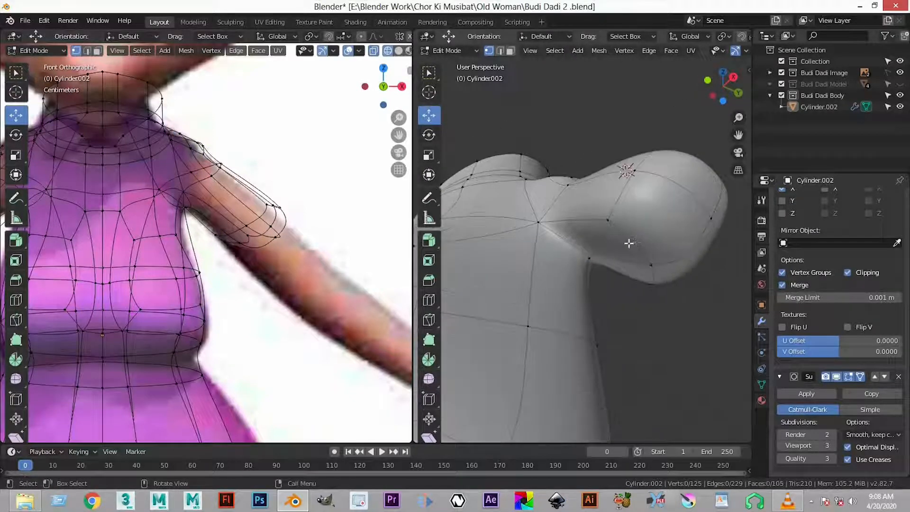
{"action": "middle_click_drag", "start_coordinate": [607, 230], "coordinate": [578, 220]}
{"action": "mouse_move", "coordinate": [611, 247]}
{"action": "middle_mouse_down"}
{"action": "mouse_move", "coordinate": [651, 228]}
{"action": "mouse_move", "coordinate": [628, 219]}
{"action": "mouse_move", "coordinate": [661, 266]}
{"action": "mouse_move", "coordinate": [614, 248]}
{"action": "middle_mouse_up"}
{"action": "left_click_drag", "start_coordinate": [613, 248], "coordinate": [635, 223]}
{"action": "key", "text": "alt+a"}
- Even out the upper arm's rounding from behind and raise the vertex at the top of the shoulder 0.0212 m along Z
{"action": "left_click", "coordinate": [666, 213]}
{"action": "middle_click_drag", "start_coordinate": [666, 213], "coordinate": [612, 180]}
{"action": "left_click", "coordinate": [581, 195]}
{"action": "middle_click_drag", "start_coordinate": [608, 254], "coordinate": [639, 268]}
{"action": "left_click_drag", "start_coordinate": [620, 237], "coordinate": [612, 229]}
{"action": "key", "text": "alt+a"}
{"action": "middle_click_drag", "start_coordinate": [578, 277], "coordinate": [567, 139]}
{"action": "left_click_drag", "start_coordinate": [594, 93], "coordinate": [595, 81]}
{"action": "mouse_move", "coordinate": [607, 166]}
{"action": "middle_mouse_down"}
{"action": "mouse_move", "coordinate": [641, 236]}
{"action": "mouse_move", "coordinate": [589, 124]}
{"action": "mouse_move", "coordinate": [596, 153]}
{"action": "middle_mouse_up"}
{"action": "scroll", "coordinate": [276, 236], "scroll_direction": "down", "scroll_amount": 1}
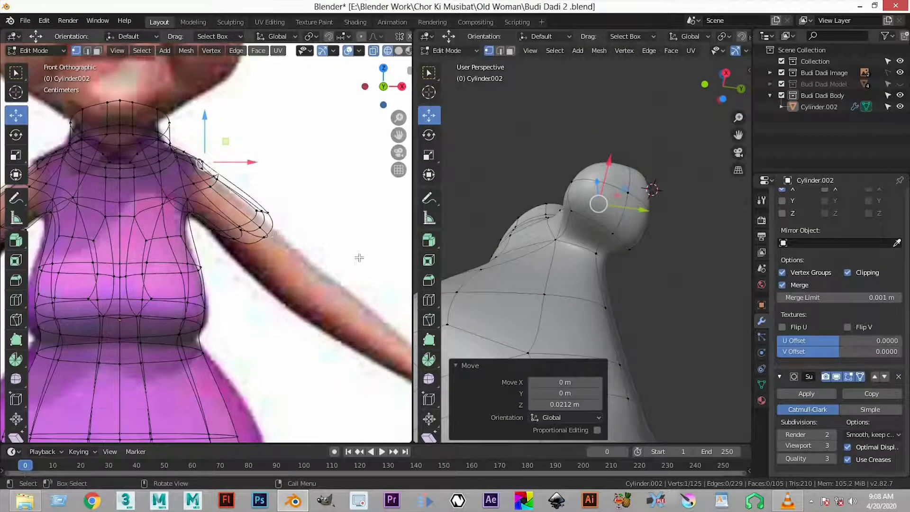
- Extrude the four end faces of the arm stub farther down the arm and scale them to 0.538
{"action": "key", "text": "3"}
{"action": "left_click", "coordinate": [599, 201]}
{"action": "left_click", "coordinate": [605, 174], "text": "shift"}
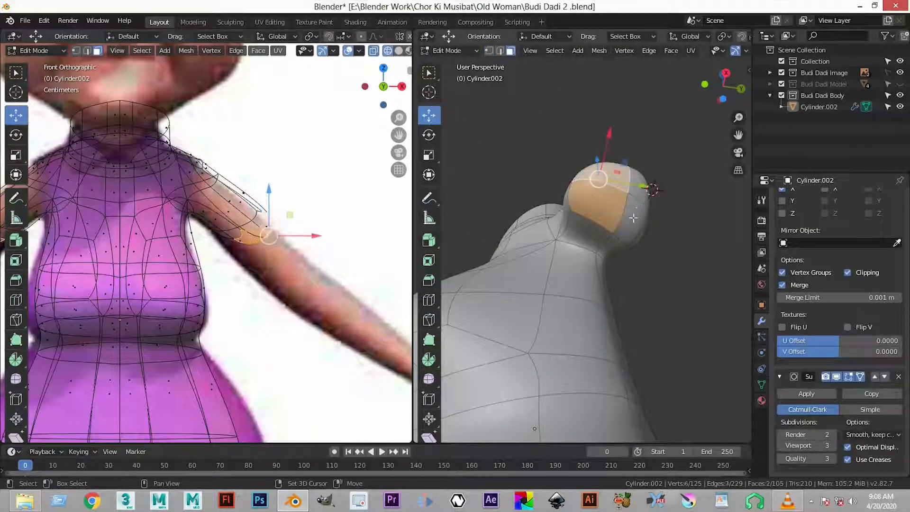
{"action": "left_click", "coordinate": [637, 184], "text": "shift"}
{"action": "left_click", "coordinate": [633, 219], "text": "shift"}
{"action": "scroll", "coordinate": [281, 250], "scroll_direction": "down", "scroll_amount": 2}
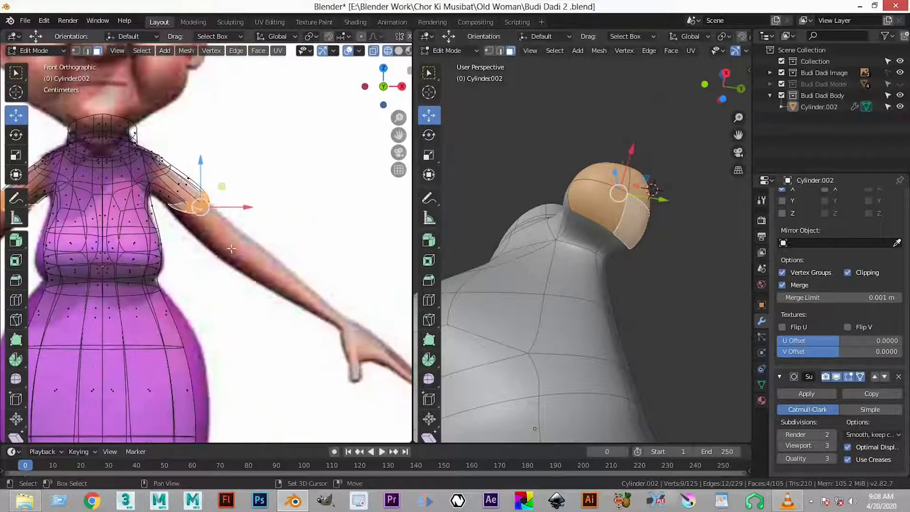
{"action": "key", "text": "e"}
{"action": "right_click", "coordinate": [234, 248]}
{"action": "key", "text": "g"}
{"action": "left_click", "coordinate": [231, 244]}
{"action": "key", "text": "s"}
{"action": "left_click", "coordinate": [268, 294]}
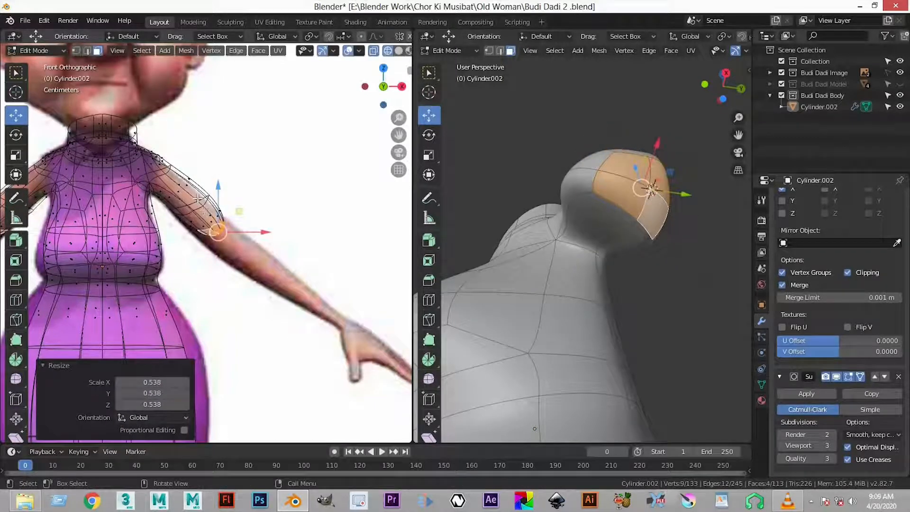
- Flatten the edge loop behind the arm's new end to 0 along X and scale it up by 1.782
{"action": "key", "text": "2"}
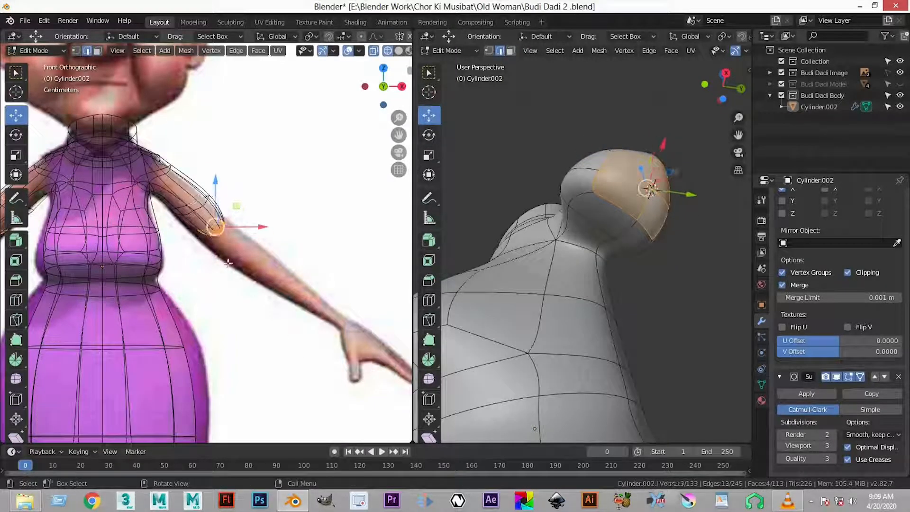
{"action": "left_click", "coordinate": [197, 207], "text": "alt"}
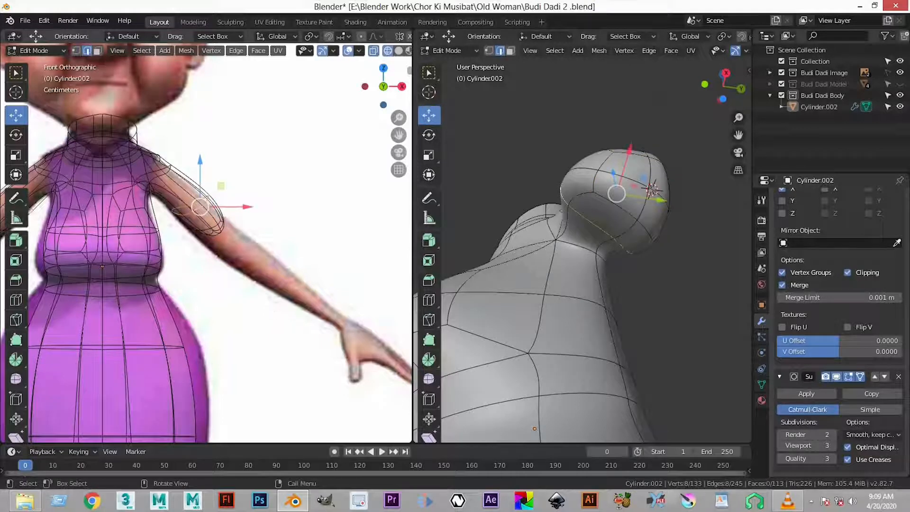
{"action": "type", "text": "sx0"}
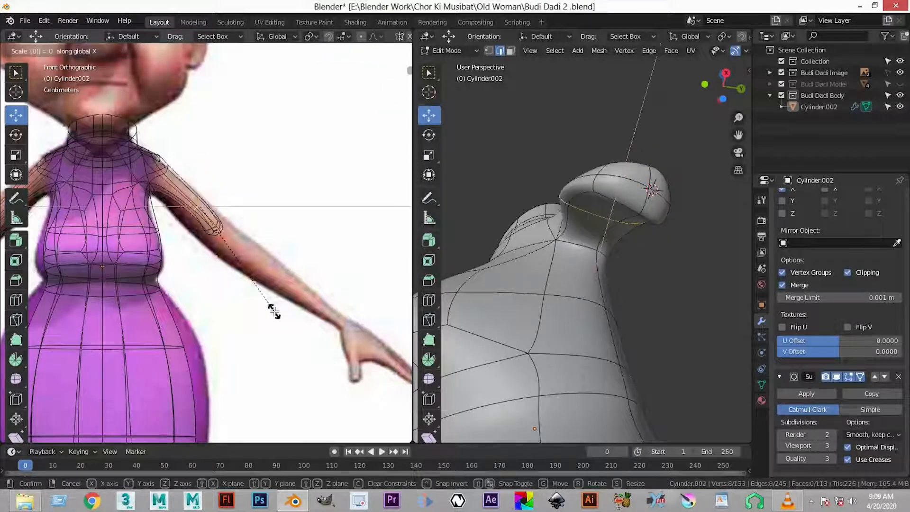
{"action": "key", "text": "Return"}
{"action": "key", "text": "s"}
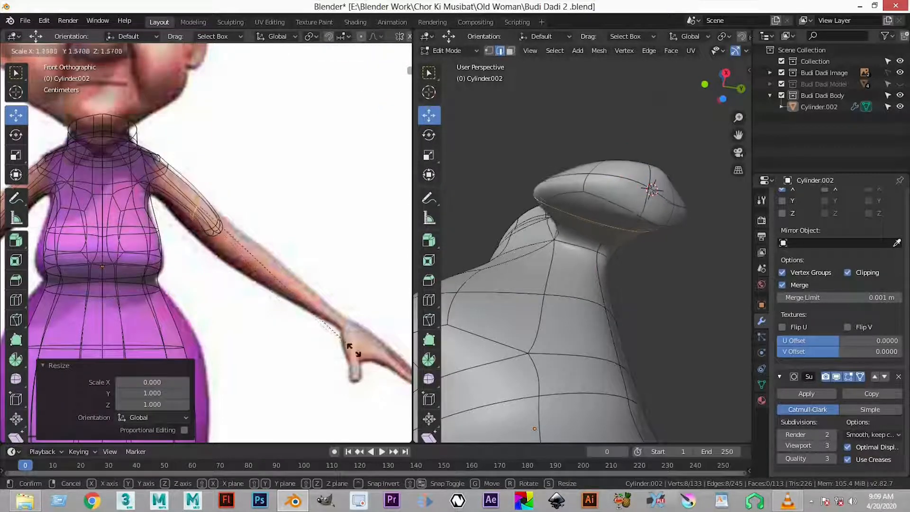
{"action": "left_click", "coordinate": [348, 213]}
- Rotate the flattened arm loop 16.8° and shift it up the arm, finishing with -0.0162 m along X and 0.0162 m along Z
{"action": "key", "text": "r"}
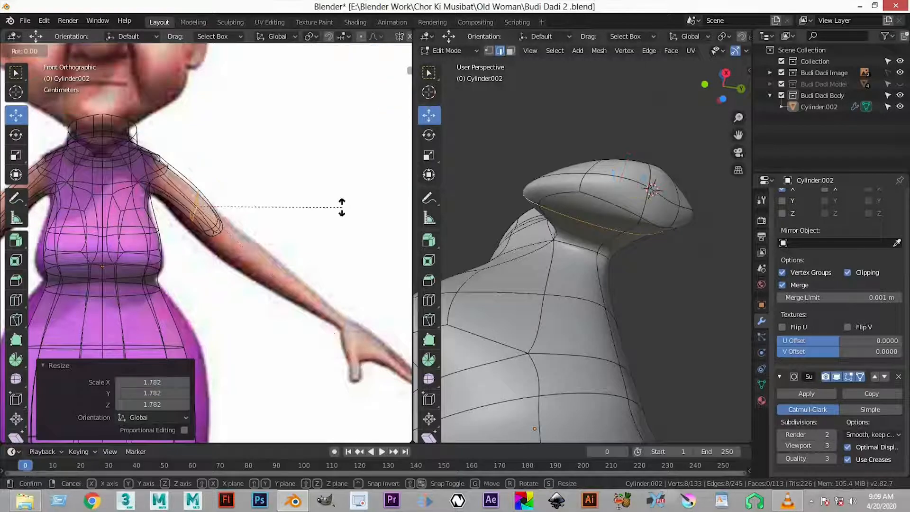
{"action": "left_click", "coordinate": [271, 210]}
{"action": "key", "text": "g"}
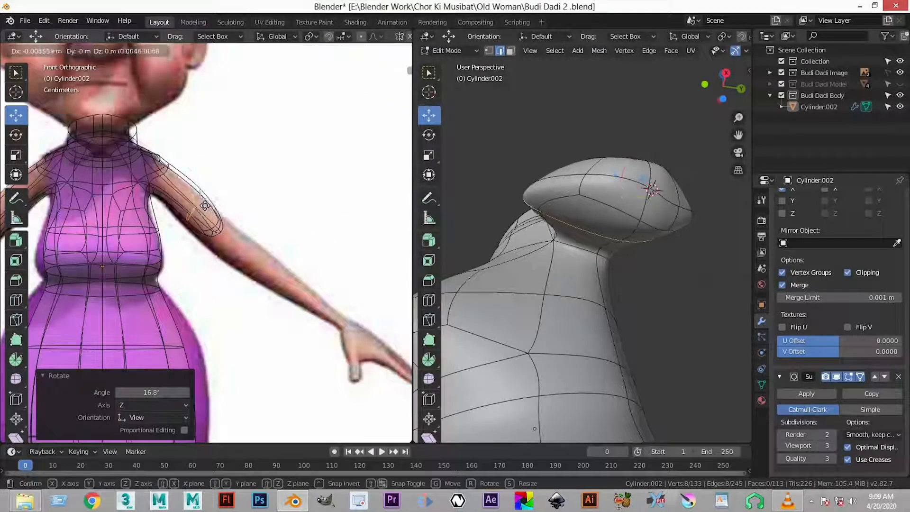
{"action": "left_click", "coordinate": [198, 212]}
{"action": "key", "text": "g"}
{"action": "left_click", "coordinate": [194, 208]}
- In the right side view, narrow the arm loop along Y to the reference arm's width and nudge it slightly forward
{"action": "scroll", "coordinate": [618, 302], "scroll_direction": "down", "scroll_amount": 3}
{"action": "mouse_move", "coordinate": [583, 303]}
{"action": "middle_mouse_down"}
{"action": "mouse_move", "coordinate": [618, 303]}
{"action": "mouse_move", "coordinate": [588, 305]}
{"action": "middle_mouse_up"}
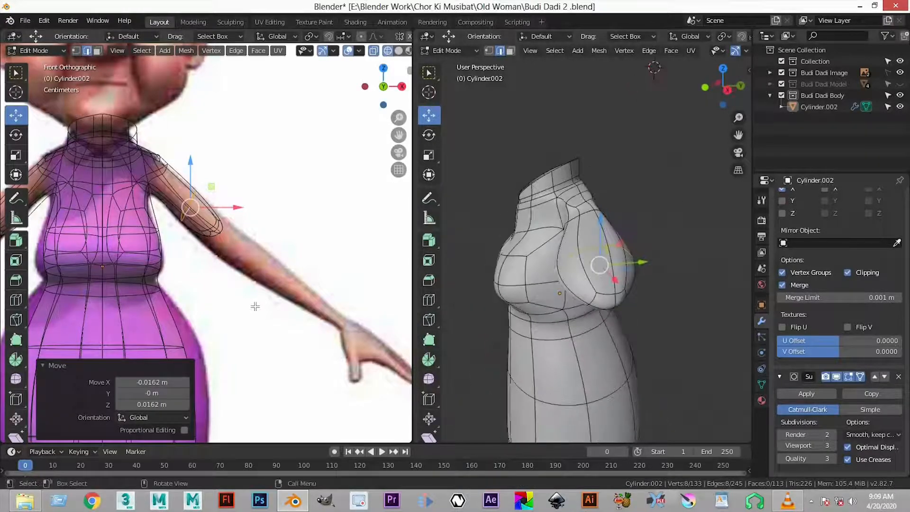
{"action": "key", "text": "KP_3"}
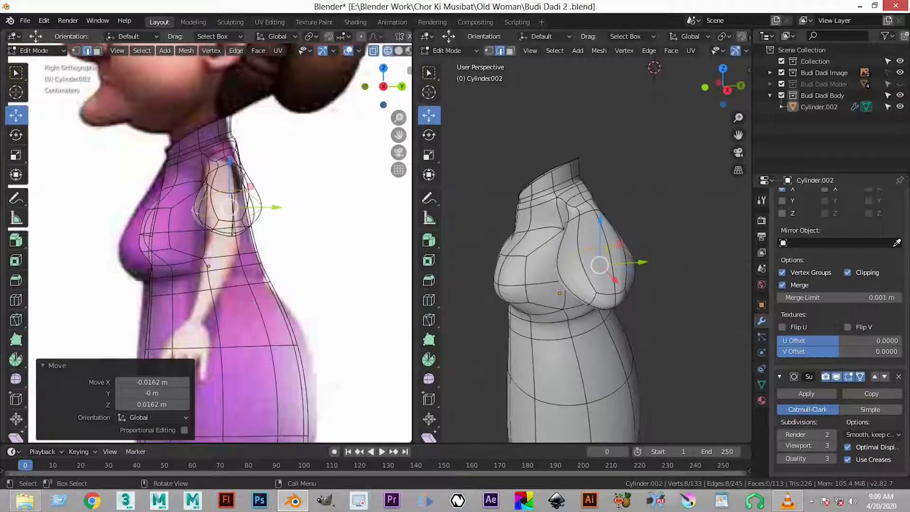
{"action": "key", "text": "s"}
{"action": "key", "text": "y"}
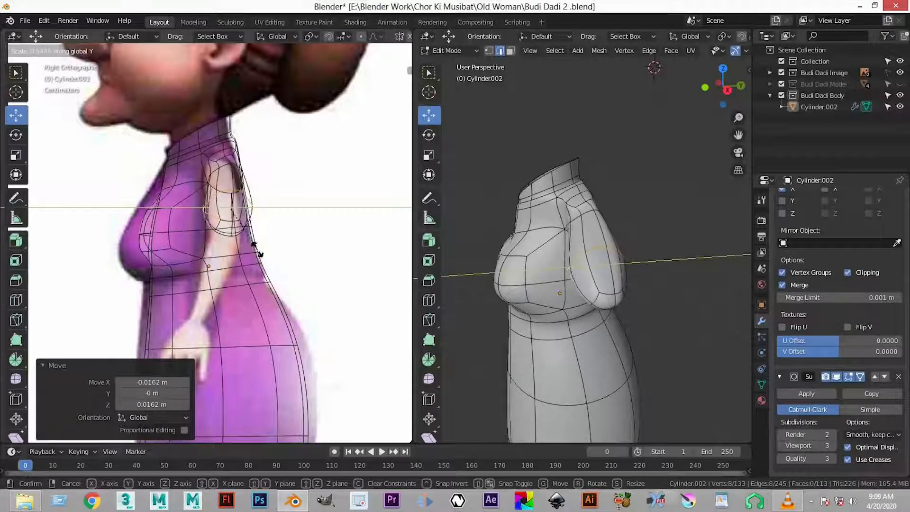
{"action": "left_click", "coordinate": [275, 250]}
{"action": "left_click_drag", "start_coordinate": [272, 206], "coordinate": [269, 207]}
- Select a single vertex at the arm's shoulder joint and move it forward along Y
{"action": "key", "text": "alt+z"}
{"action": "middle_click_drag", "start_coordinate": [651, 268], "coordinate": [599, 289]}
{"action": "key", "text": "alt+z"}
{"action": "scroll", "coordinate": [549, 147], "scroll_direction": "down", "scroll_amount": 3}
{"action": "middle_click_drag", "start_coordinate": [549, 147], "coordinate": [506, 285]}
{"action": "middle_click_drag", "start_coordinate": [535, 181], "coordinate": [553, 181]}
{"action": "scroll", "coordinate": [553, 181], "scroll_direction": "up", "scroll_amount": 4}
{"action": "key", "text": "1"}
{"action": "left_click", "coordinate": [553, 161]}
{"action": "middle_click_drag", "start_coordinate": [552, 162], "coordinate": [571, 199]}
{"action": "key", "text": "g"}
{"action": "key", "text": "y"}
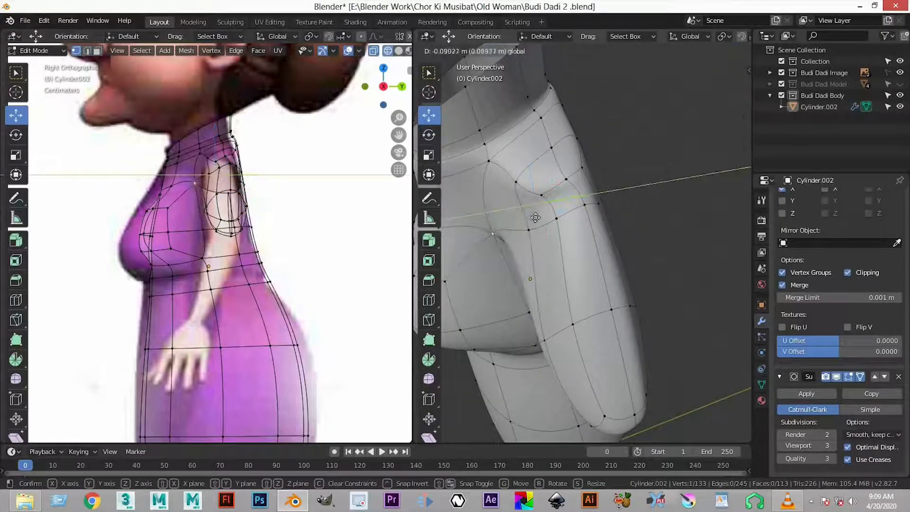
{"action": "left_click", "coordinate": [535, 217]}
- Examine the torso, shoulders and bust from the front and compare the body with the side reference
{"action": "scroll", "coordinate": [535, 217], "scroll_direction": "down", "scroll_amount": 4}
{"action": "middle_click_drag", "start_coordinate": [652, 91], "coordinate": [631, 199]}
{"action": "scroll", "coordinate": [593, 237], "scroll_direction": "up", "scroll_amount": 6}
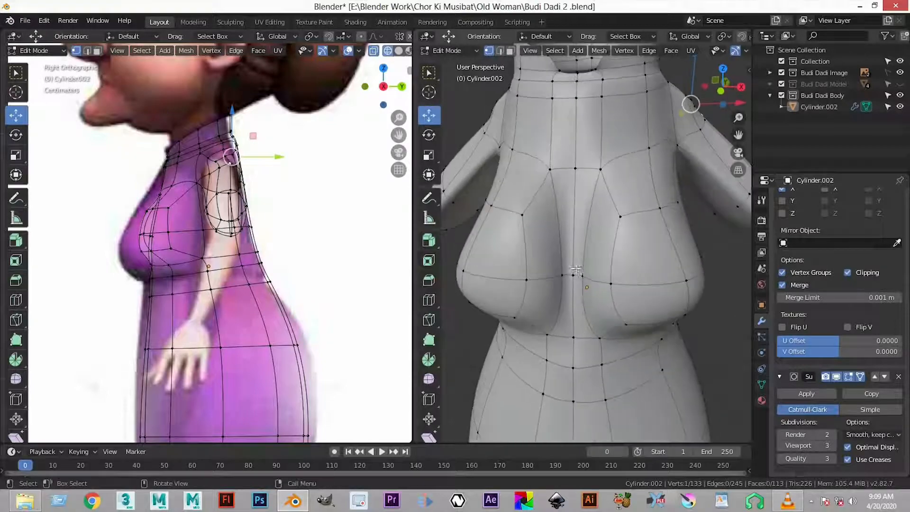
{"action": "scroll", "coordinate": [576, 270], "scroll_direction": "down", "scroll_amount": 5}
{"action": "scroll", "coordinate": [247, 261], "scroll_direction": "down", "scroll_amount": 6}
{"action": "key", "text": "Tab"}
{"action": "scroll", "coordinate": [265, 280], "scroll_direction": "down", "scroll_amount": 2}
{"action": "scroll", "coordinate": [199, 276], "scroll_direction": "up", "scroll_amount": 8}
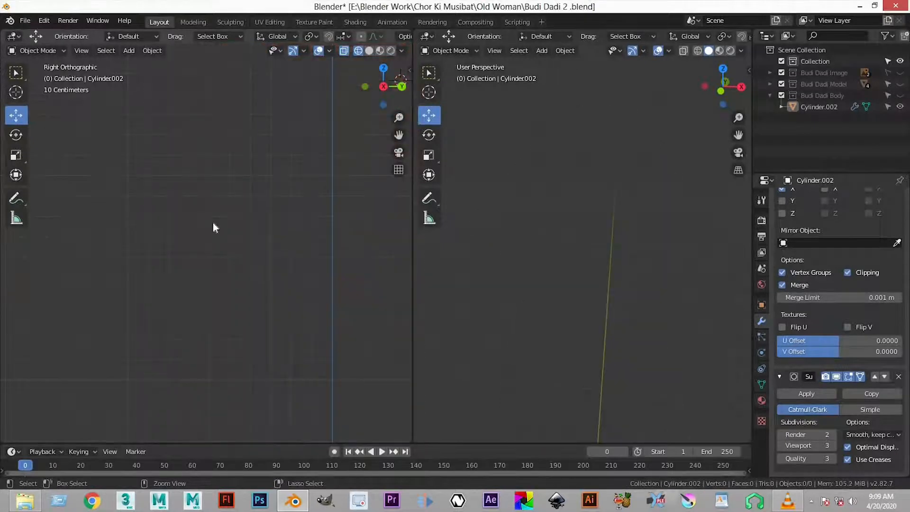
{"action": "key", "text": "Tab"}
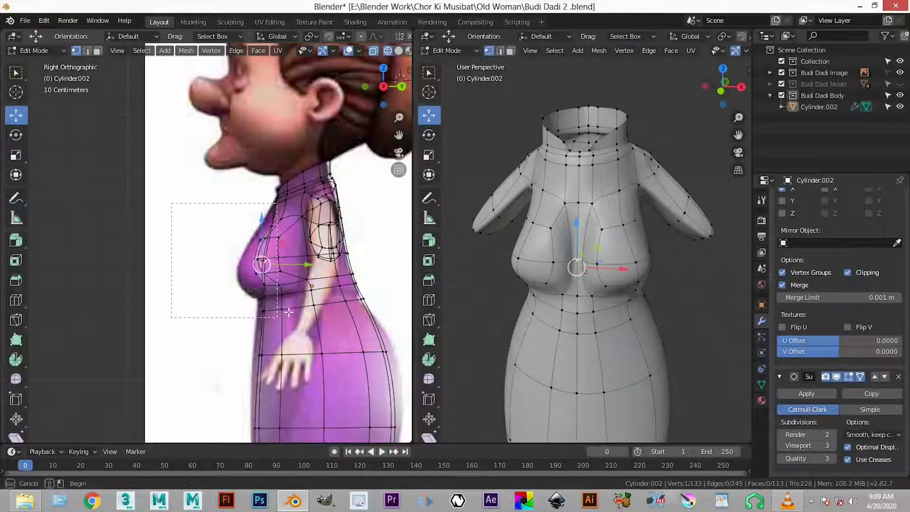
- In the side view, select the front bust vertices without the row below the collar and move them slightly forward and down
{"action": "left_click_drag", "start_coordinate": [291, 310], "coordinate": [296, 286]}
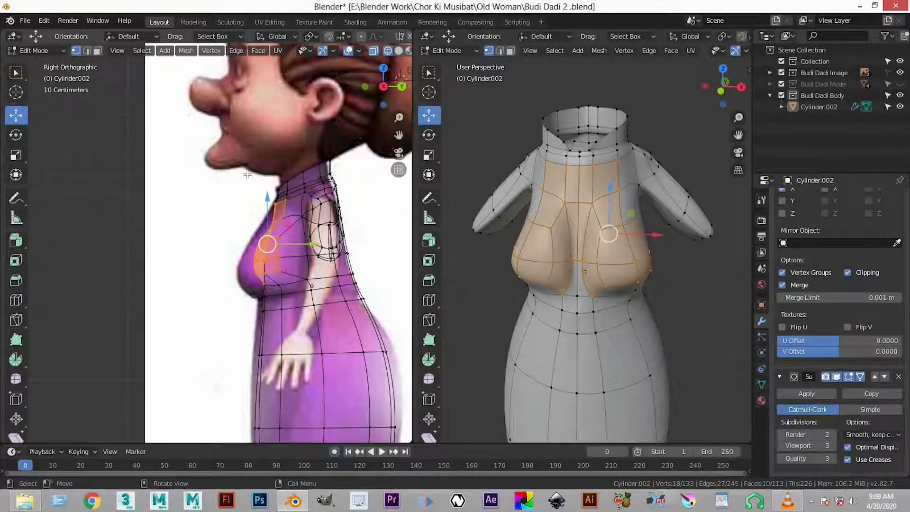
{"action": "left_click_drag", "start_coordinate": [270, 192], "coordinate": [318, 215], "text": "ctrl"}
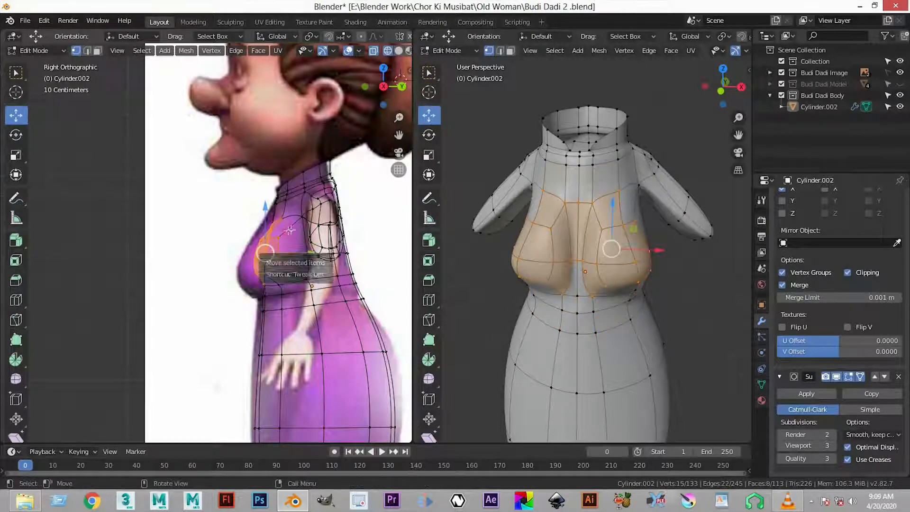
{"action": "left_click_drag", "start_coordinate": [259, 257], "coordinate": [250, 262]}
- Select two vertices on the front underside of the bust
{"action": "left_click", "coordinate": [573, 283]}
{"action": "middle_click_drag", "start_coordinate": [574, 283], "coordinate": [515, 266]}
{"action": "scroll", "coordinate": [264, 266], "scroll_direction": "up", "scroll_amount": 2}
{"action": "scroll", "coordinate": [538, 256], "scroll_direction": "up", "scroll_amount": 2}
{"action": "middle_click_drag", "start_coordinate": [456, 260], "coordinate": [575, 256], "text": "shift"}
{"action": "left_click", "coordinate": [517, 255]}
{"action": "middle_click_drag", "start_coordinate": [645, 275], "coordinate": [637, 236]}
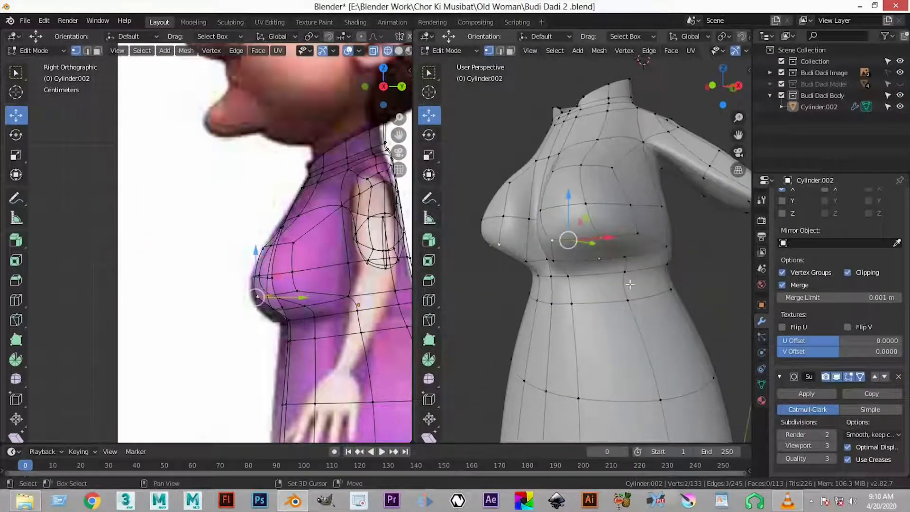
- Reshape the underside of the bust by moving its lower vertices, shifting part of them back about 0.04 m along Y
{"action": "left_click_drag", "start_coordinate": [592, 220], "coordinate": [626, 238]}
{"action": "middle_click_drag", "start_coordinate": [626, 239], "coordinate": [568, 221]}
{"action": "mouse_move", "coordinate": [551, 233]}
{"action": "left_mouse_down"}
{"action": "mouse_move", "coordinate": [558, 233]}
{"action": "mouse_move", "coordinate": [553, 224]}
{"action": "left_mouse_up"}
{"action": "scroll", "coordinate": [553, 222], "scroll_direction": "up", "scroll_amount": 2}
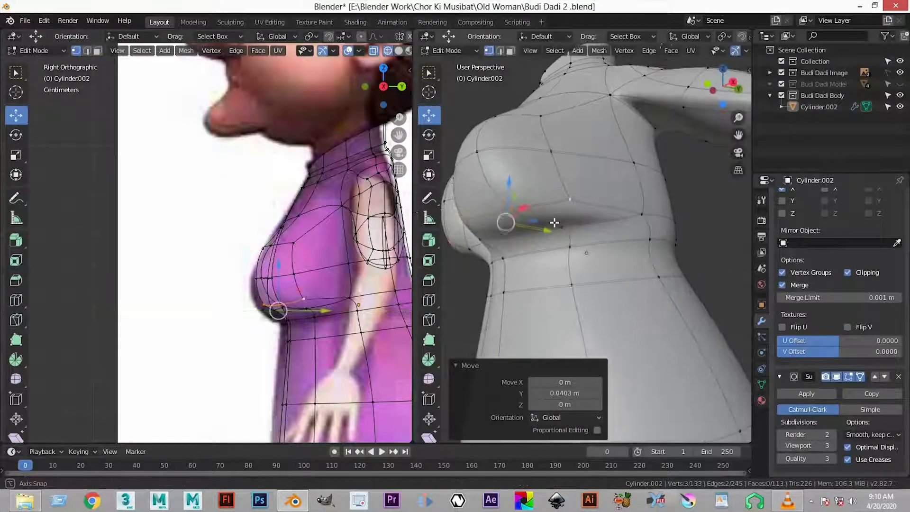
{"action": "left_click", "coordinate": [567, 203]}
{"action": "middle_click_drag", "start_coordinate": [567, 203], "coordinate": [639, 227]}
{"action": "left_click_drag", "start_coordinate": [626, 227], "coordinate": [616, 231]}
{"action": "middle_click_drag", "start_coordinate": [617, 230], "coordinate": [578, 218]}
{"action": "left_click", "coordinate": [624, 195]}
{"action": "left_click_drag", "start_coordinate": [609, 218], "coordinate": [608, 221]}
- Widen the outer side of the bust by moving two of its vertices outward along X, about 0.02 m and about 0.014 m
{"action": "middle_click_drag", "start_coordinate": [608, 221], "coordinate": [523, 209]}
{"action": "left_click", "coordinate": [563, 244]}
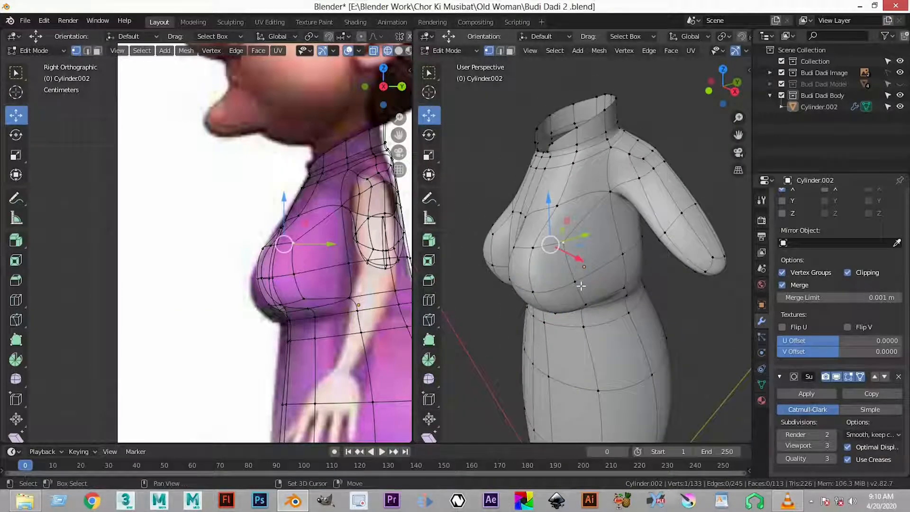
{"action": "left_click", "coordinate": [577, 283], "text": "shift"}
{"action": "middle_click_drag", "start_coordinate": [578, 284], "coordinate": [591, 294]}
{"action": "left_click_drag", "start_coordinate": [622, 291], "coordinate": [634, 288]}
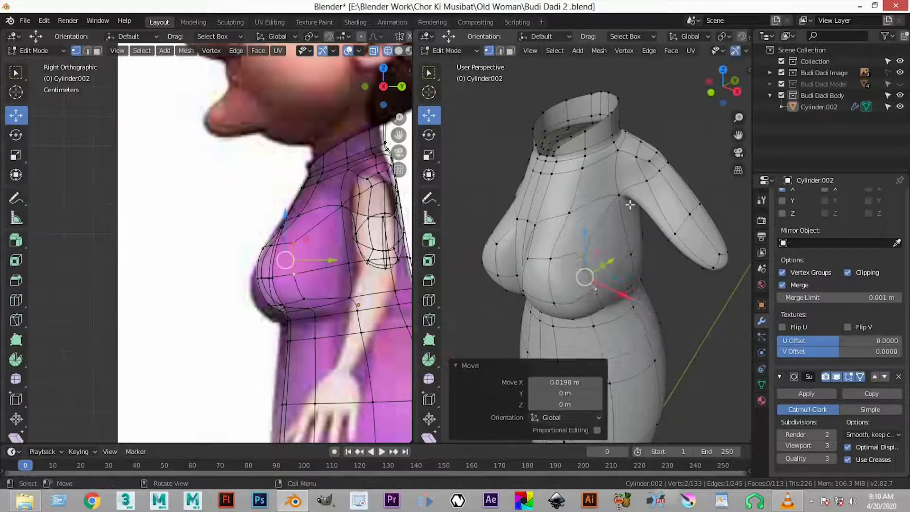
{"action": "middle_click_drag", "start_coordinate": [630, 204], "coordinate": [653, 255]}
{"action": "left_click_drag", "start_coordinate": [662, 267], "coordinate": [664, 278]}
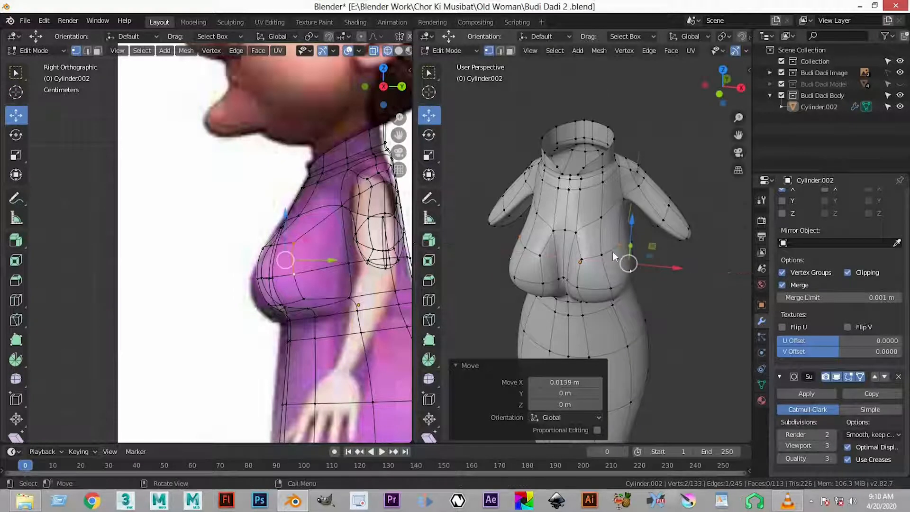
- Examine the smoothed torso and arm from several angles in Object Mode
{"action": "key", "text": "Tab"}
{"action": "key", "text": "alt+a"}
{"action": "scroll", "coordinate": [620, 274], "scroll_direction": "down", "scroll_amount": 6}
{"action": "middle_click_drag", "start_coordinate": [620, 275], "coordinate": [584, 199]}
{"action": "scroll", "coordinate": [561, 149], "scroll_direction": "up", "scroll_amount": 2}
{"action": "middle_click_drag", "start_coordinate": [561, 151], "coordinate": [583, 240]}
{"action": "scroll", "coordinate": [624, 184], "scroll_direction": "up", "scroll_amount": 4}
- Delete the upper arm's face ring and the remaining detached arm end, leaving only the short sleeve at the shoulder
{"action": "key", "text": "Tab"}
{"action": "left_click_drag", "start_coordinate": [583, 239], "coordinate": [558, 171]}
{"action": "middle_click_drag", "start_coordinate": [558, 172], "coordinate": [591, 229]}
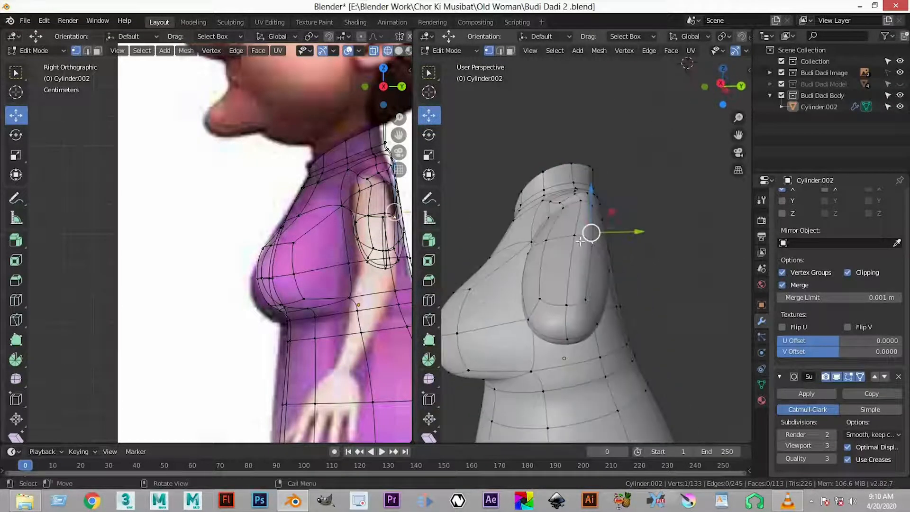
{"action": "middle_click_drag", "start_coordinate": [668, 254], "coordinate": [608, 233]}
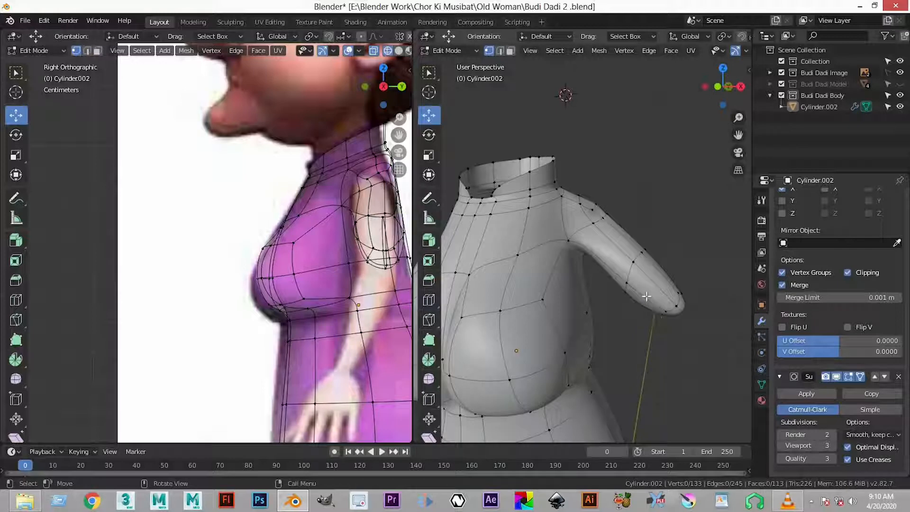
{"action": "left_click", "coordinate": [622, 238], "text": "alt"}
{"action": "key", "text": "x"}
{"action": "left_click", "coordinate": [625, 285]}
{"action": "left_click", "coordinate": [655, 285]}
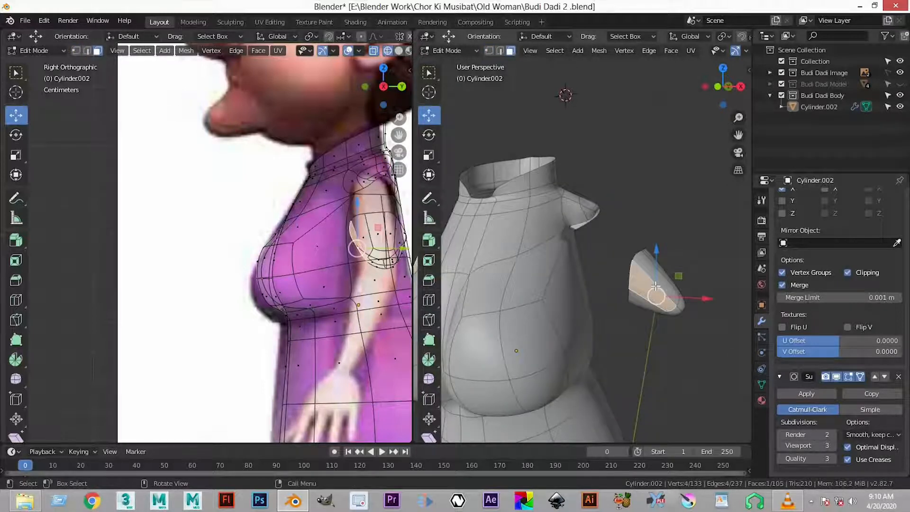
{"action": "key", "text": "l"}
{"action": "key", "text": "x"}
{"action": "left_click", "coordinate": [657, 285]}
- Show the body against the front reference image, framed on the shoulder, and examine the open armhole
{"action": "middle_click_drag", "start_coordinate": [657, 285], "coordinate": [512, 241]}
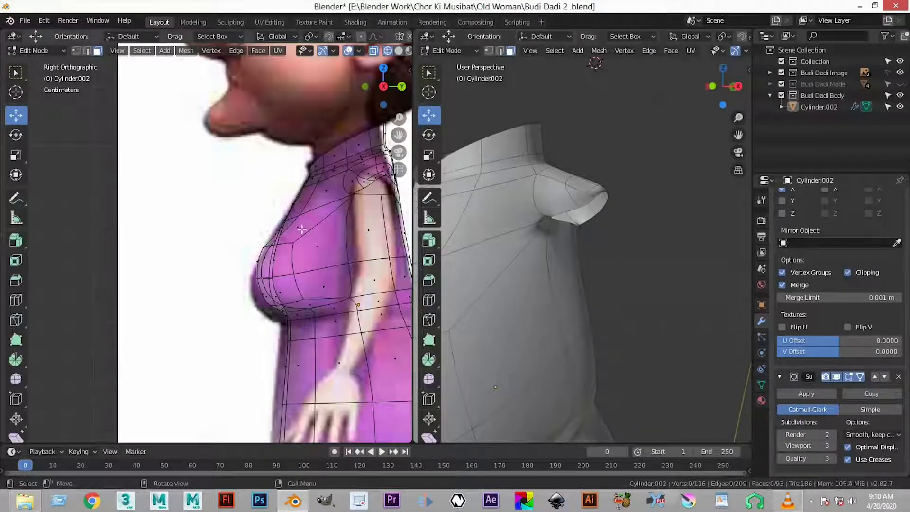
{"action": "key", "text": "KP_7"}
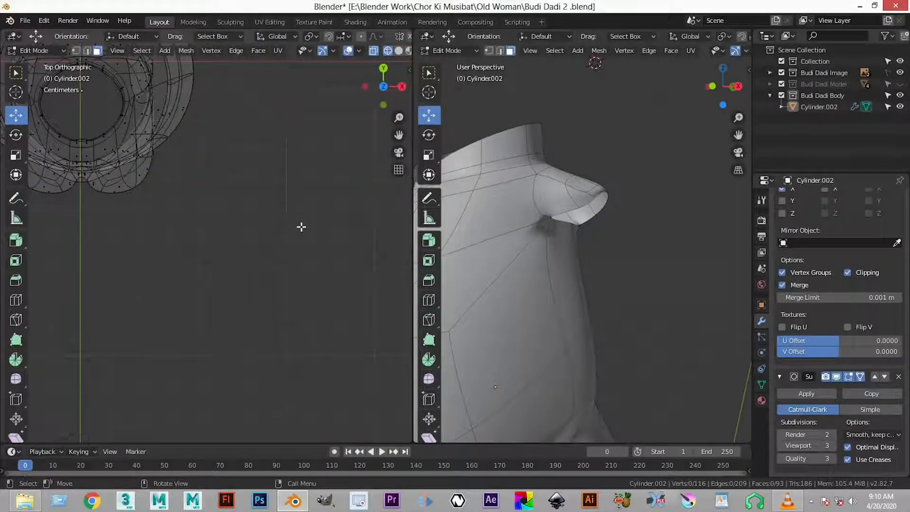
{"action": "key", "text": "KP_1"}
{"action": "scroll", "coordinate": [303, 235], "scroll_direction": "up", "scroll_amount": 6}
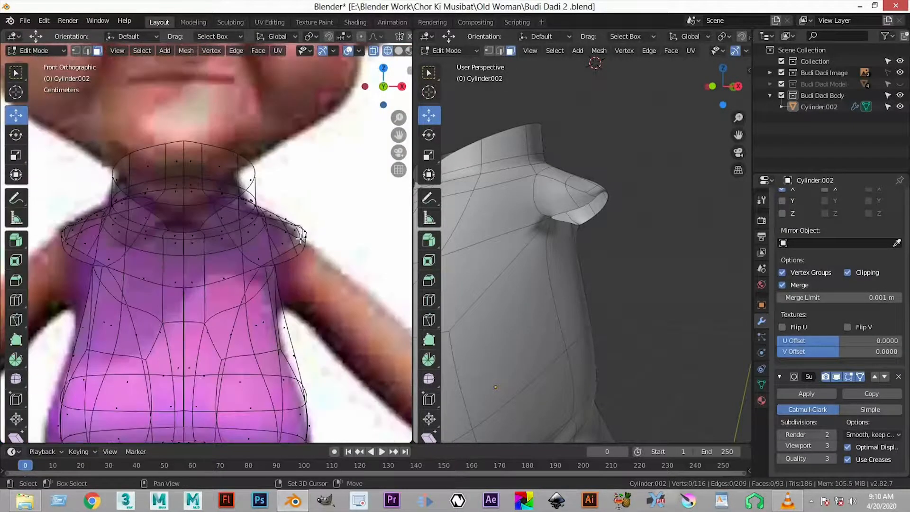
{"action": "scroll", "coordinate": [313, 234], "scroll_direction": "up", "scroll_amount": 4}
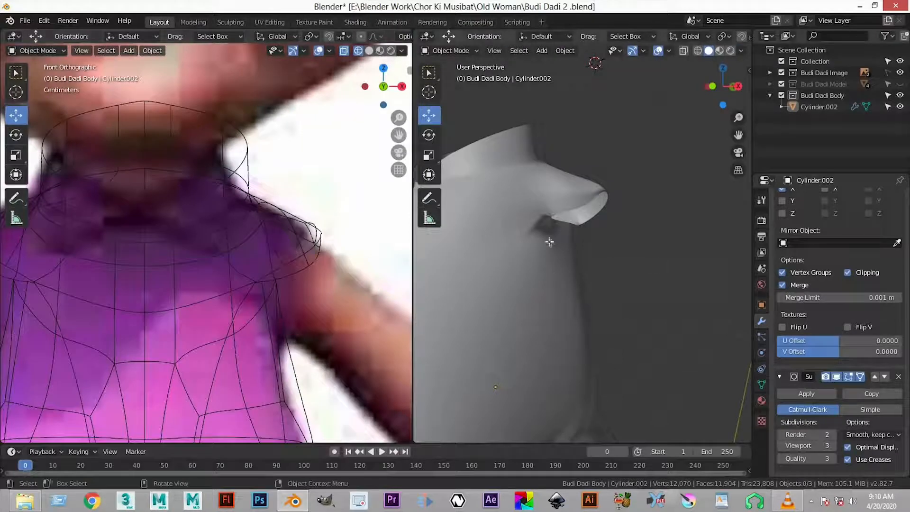
{"action": "middle_click_drag", "start_coordinate": [572, 247], "coordinate": [547, 256]}
{"action": "key", "text": "Tab"}
{"action": "key", "text": "Tab"}
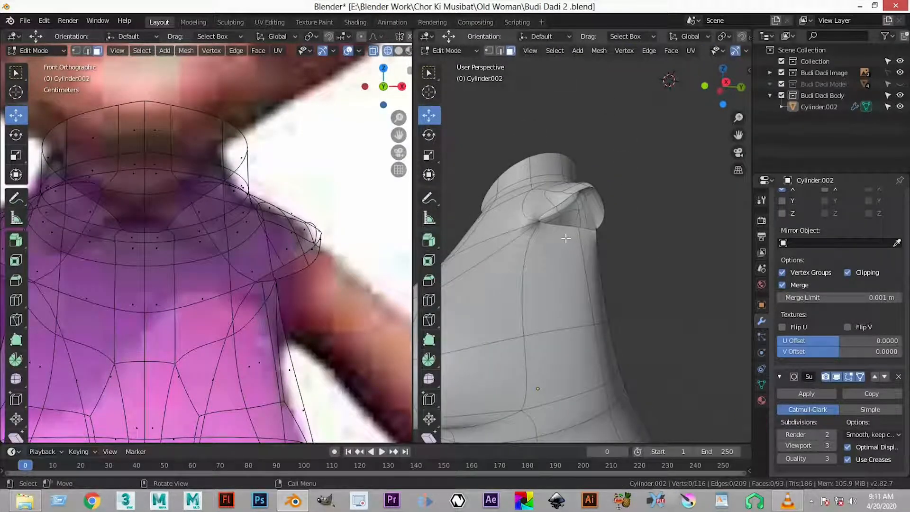
- Lower the underarm vertices to enlarge the armhole downward
{"action": "left_click_drag", "start_coordinate": [588, 187], "coordinate": [590, 244]}
{"action": "middle_click_drag", "start_coordinate": [601, 241], "coordinate": [528, 233]}
{"action": "scroll", "coordinate": [610, 217], "scroll_direction": "up", "scroll_amount": 3}
{"action": "middle_click_drag", "start_coordinate": [610, 216], "coordinate": [705, 185]}
{"action": "middle_click_drag", "start_coordinate": [591, 172], "coordinate": [591, 205], "text": "shift"}
{"action": "middle_click_drag", "start_coordinate": [604, 229], "coordinate": [635, 225]}
- Raise the top shoulder vertices about 0.028 m along Z and shift them about 0.013 m inward along X
{"action": "left_click_drag", "start_coordinate": [647, 222], "coordinate": [625, 217]}
{"action": "middle_click_drag", "start_coordinate": [609, 160], "coordinate": [593, 159]}
{"action": "left_click_drag", "start_coordinate": [591, 159], "coordinate": [592, 137]}
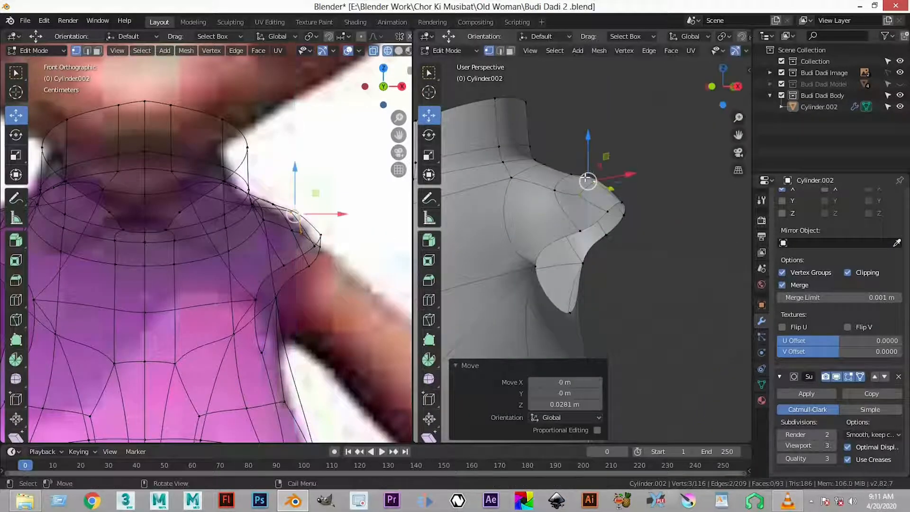
{"action": "middle_click_drag", "start_coordinate": [344, 216], "coordinate": [349, 247], "text": "shift"}
{"action": "left_click_drag", "start_coordinate": [349, 247], "coordinate": [340, 247]}
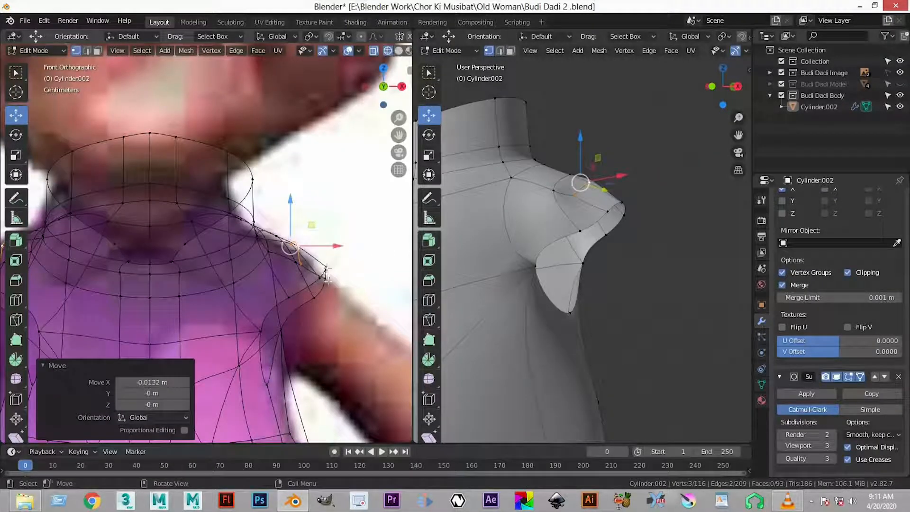
- Select the outer rim vertices at the top of the armhole and move them inward to match the front reference
{"action": "left_click", "coordinate": [327, 268]}
{"action": "middle_click_drag", "start_coordinate": [664, 222], "coordinate": [590, 280]}
{"action": "left_click", "coordinate": [591, 201], "text": "shift"}
{"action": "left_click", "coordinate": [553, 223], "text": "shift"}
{"action": "left_click", "coordinate": [572, 205], "text": "shift"}
{"action": "left_click_drag", "start_coordinate": [322, 276], "coordinate": [306, 268]}
- Adjust single vertices on the armhole rim, moving the shoulder tip vertex about 0.005 m along Y
{"action": "middle_click_drag", "start_coordinate": [631, 171], "coordinate": [579, 285]}
{"action": "left_click", "coordinate": [561, 218]}
{"action": "middle_click_drag", "start_coordinate": [610, 234], "coordinate": [630, 239]}
{"action": "mouse_move", "coordinate": [609, 249]}
{"action": "left_mouse_down"}
{"action": "mouse_move", "coordinate": [620, 249]}
{"action": "mouse_move", "coordinate": [612, 254]}
{"action": "left_mouse_up"}
{"action": "middle_click_drag", "start_coordinate": [560, 210], "coordinate": [545, 215]}
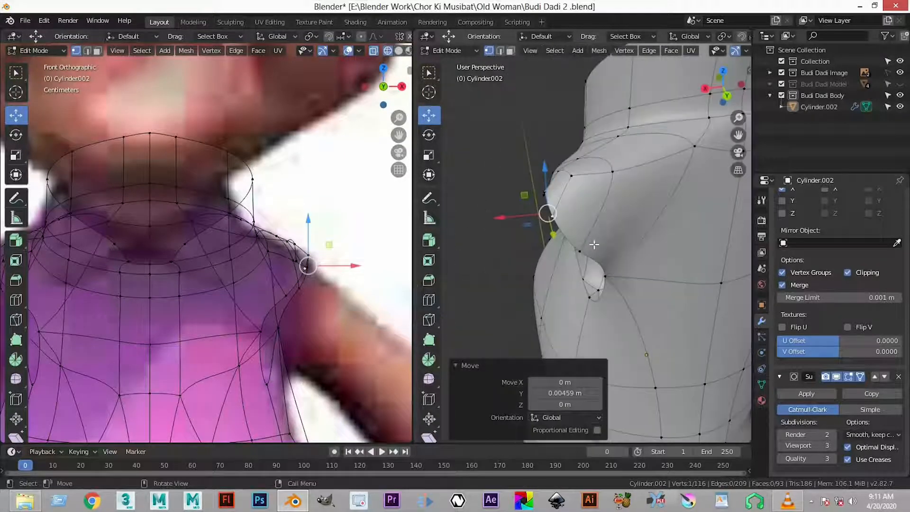
{"action": "left_click", "coordinate": [546, 266]}
{"action": "left_click_drag", "start_coordinate": [561, 260], "coordinate": [545, 262]}
{"action": "middle_click_drag", "start_coordinate": [545, 263], "coordinate": [658, 204]}
{"action": "left_click", "coordinate": [657, 205]}
- Even out the armhole's curve by repositioning individual vertices along its upper rim
{"action": "middle_click_drag", "start_coordinate": [588, 289], "coordinate": [542, 230]}
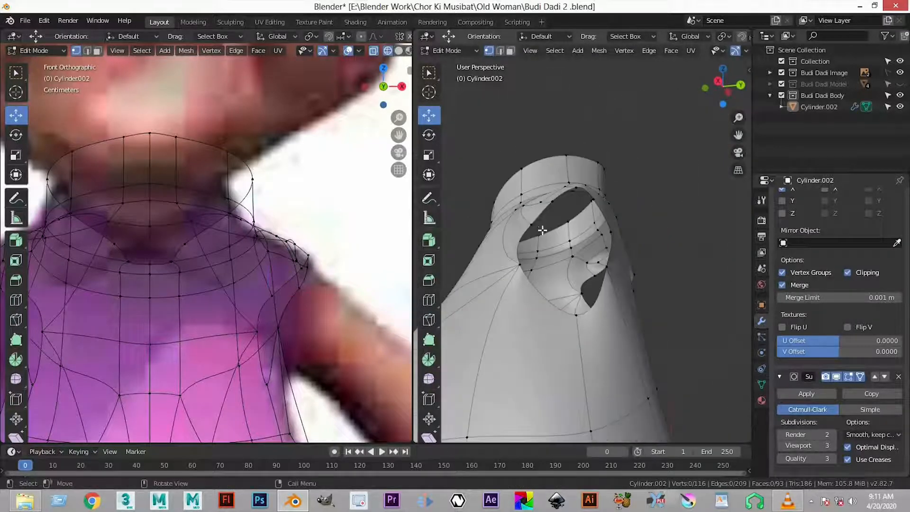
{"action": "left_click", "coordinate": [531, 223]}
{"action": "left_click_drag", "start_coordinate": [574, 215], "coordinate": [552, 220]}
{"action": "middle_click_drag", "start_coordinate": [552, 220], "coordinate": [565, 249]}
{"action": "left_click", "coordinate": [556, 209]}
{"action": "left_click_drag", "start_coordinate": [587, 210], "coordinate": [569, 209]}
{"action": "left_click", "coordinate": [652, 205]}
{"action": "middle_click_drag", "start_coordinate": [652, 205], "coordinate": [609, 200]}
{"action": "left_click", "coordinate": [566, 204]}
{"action": "left_click_drag", "start_coordinate": [626, 199], "coordinate": [638, 223]}
{"action": "left_click", "coordinate": [617, 220]}
- Return the body to Object Mode and save the current file
{"action": "key", "text": "Tab"}
{"action": "scroll", "coordinate": [598, 226], "scroll_direction": "down", "scroll_amount": 9}
{"action": "middle_click_drag", "start_coordinate": [609, 228], "coordinate": [636, 237]}
{"action": "key", "text": "ctrl+s"}
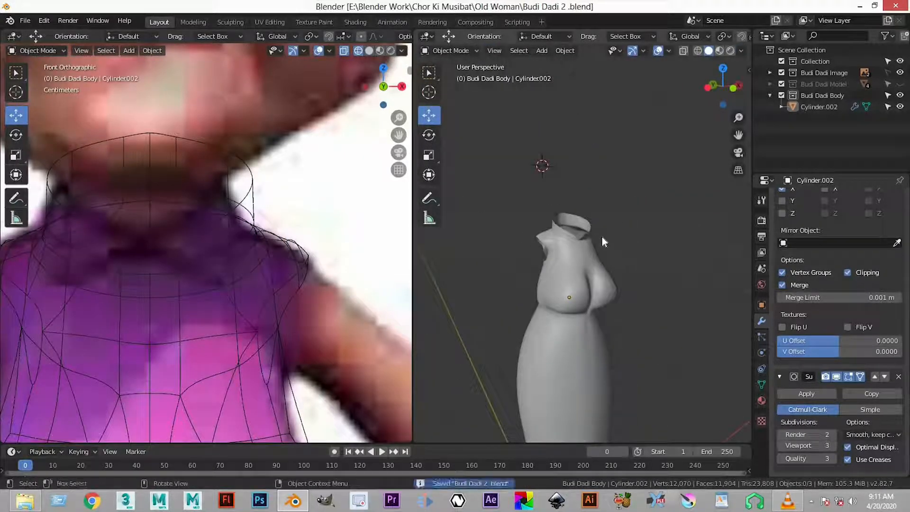
{"action": "scroll", "coordinate": [638, 242], "scroll_direction": "down", "scroll_amount": 2}
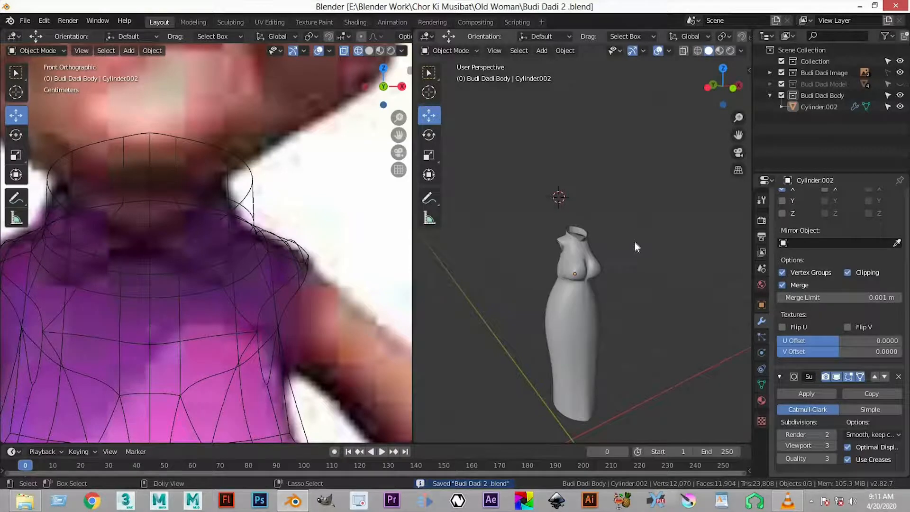
- Save the scene as a new file named "Budi Dadi Body .blend" in the Old Woman folder
{"action": "key", "text": "ctrl+shift+s"}
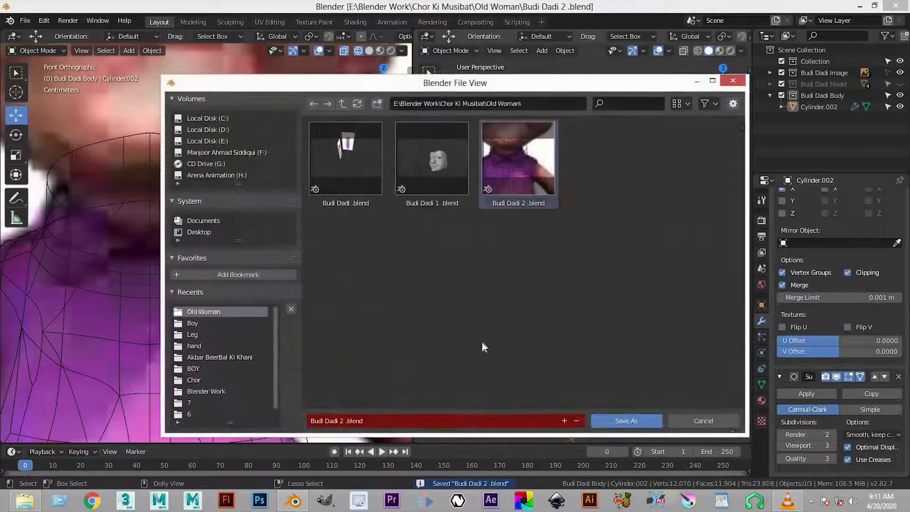
{"action": "left_click", "coordinate": [344, 421]}
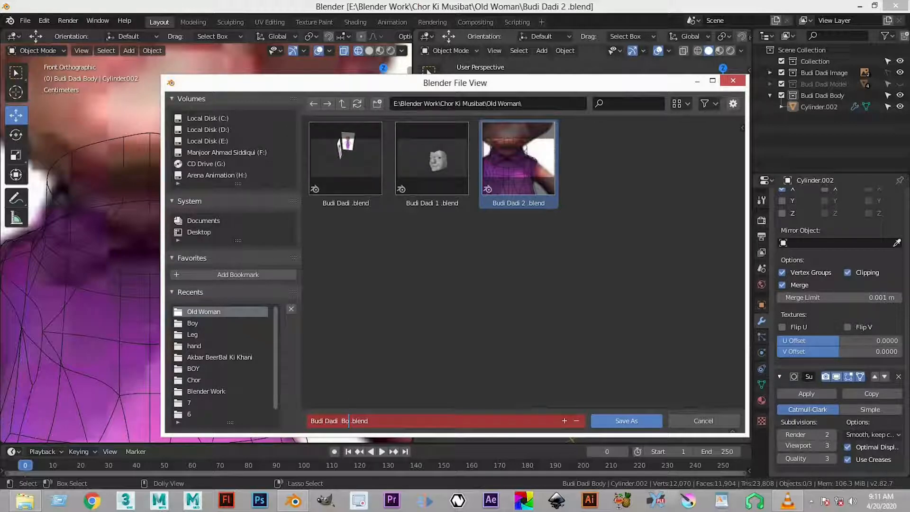
{"action": "left_click", "coordinate": [621, 422]}
{"action": "left_click", "coordinate": [622, 422]}
{"action": "left_click", "coordinate": [593, 317]}
{"action": "scroll", "coordinate": [656, 332], "scroll_direction": "down", "scroll_amount": 5}
{"action": "left_click", "coordinate": [504, 319]}
{"action": "middle_click_drag", "start_coordinate": [504, 324], "coordinate": [558, 308]}
{"action": "scroll", "coordinate": [326, 352], "scroll_direction": "down", "scroll_amount": 3}
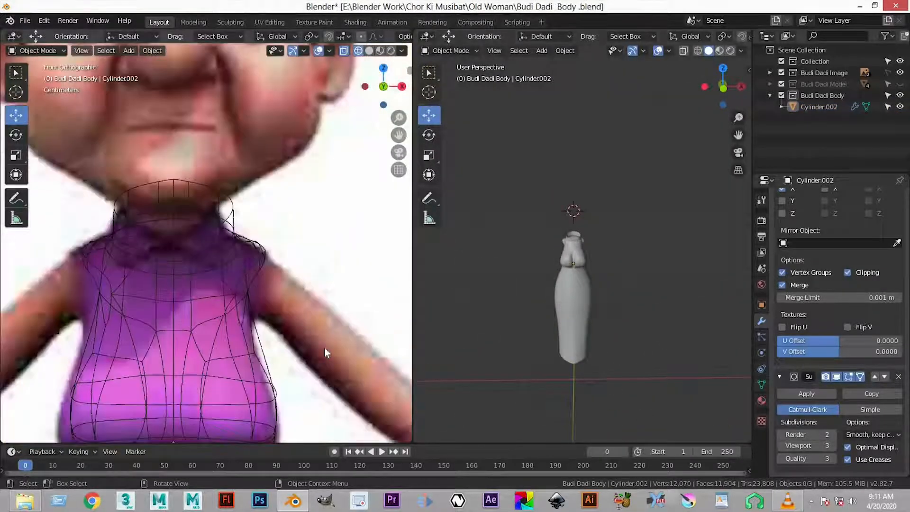
- Open the recent Chor file in a second Blender window and select the boy's Body mesh in an enlarged 3D view
{"action": "right_click", "coordinate": [294, 500]}
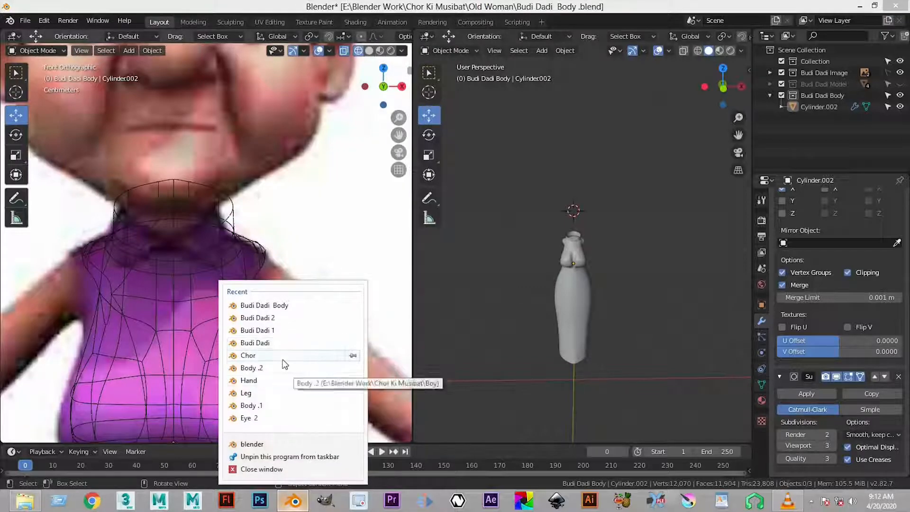
{"action": "left_click", "coordinate": [284, 364]}
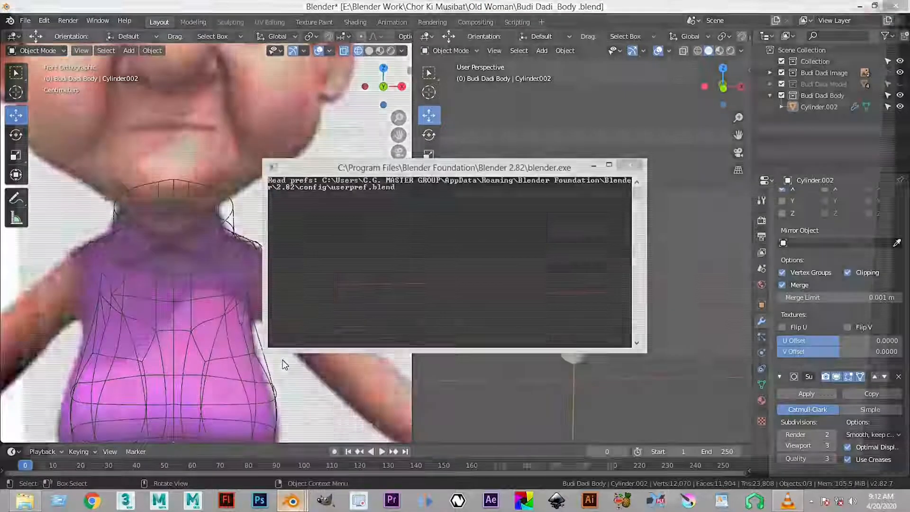
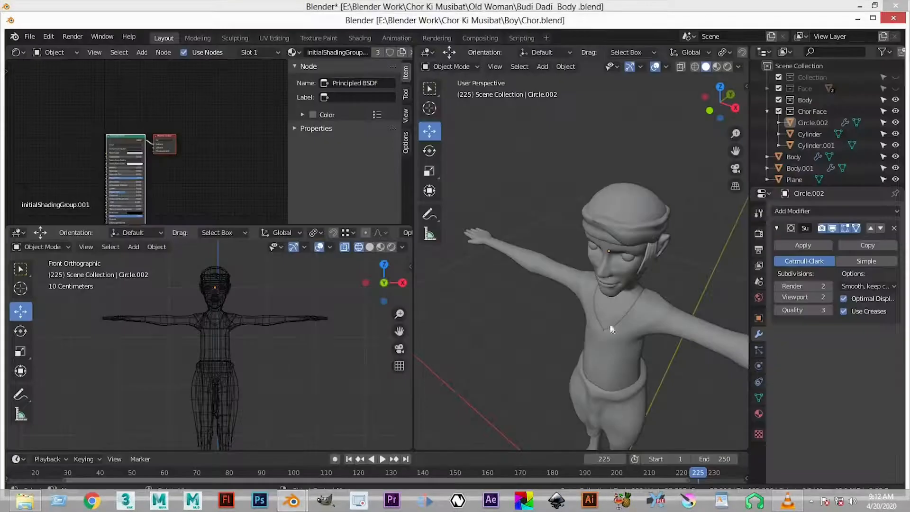
{"action": "left_click", "coordinate": [573, 351]}
{"action": "scroll", "coordinate": [574, 351], "scroll_direction": "down", "scroll_amount": 2}
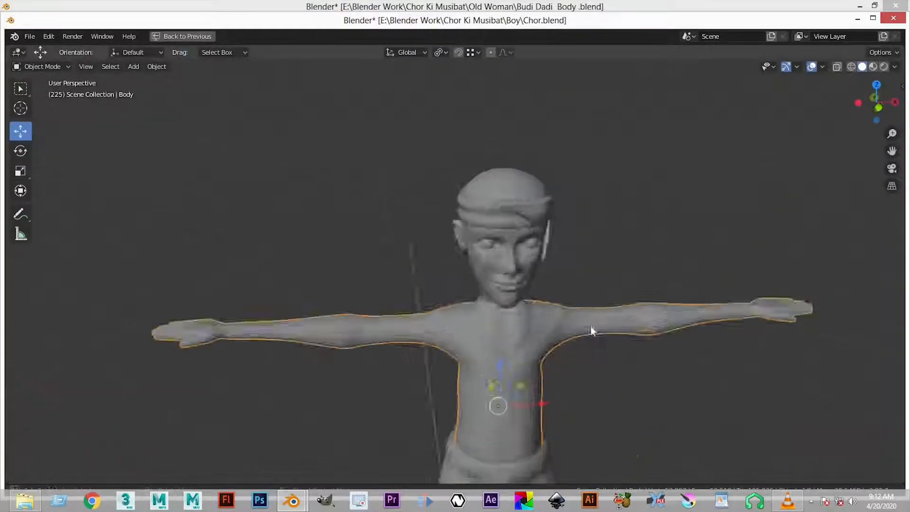
{"action": "scroll", "coordinate": [591, 327], "scroll_direction": "down", "scroll_amount": 3}
- Put the Body mesh in Edit Mode with wireframe display
{"action": "key", "text": "Tab"}
{"action": "scroll", "coordinate": [569, 342], "scroll_direction": "up", "scroll_amount": 3}
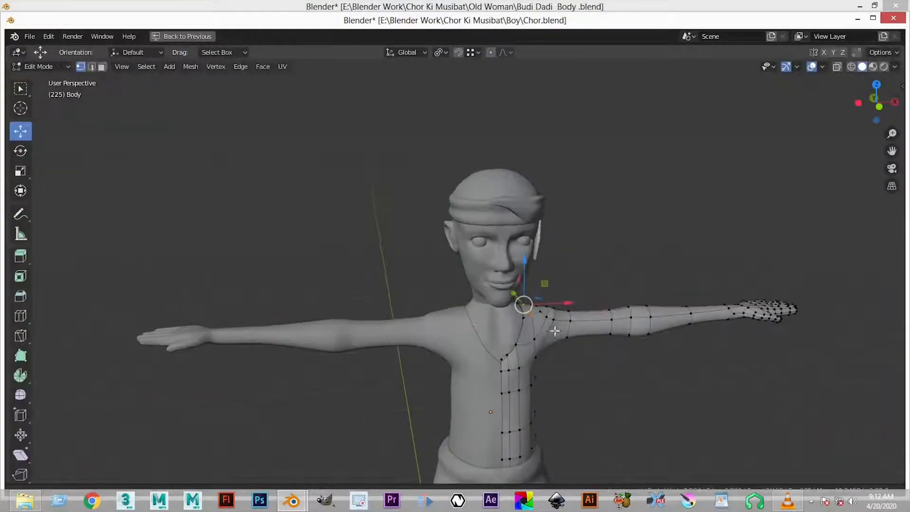
{"action": "key", "text": "z"}
{"action": "left_click", "coordinate": [458, 351]}
{"action": "middle_click_drag", "start_coordinate": [693, 349], "coordinate": [810, 371]}
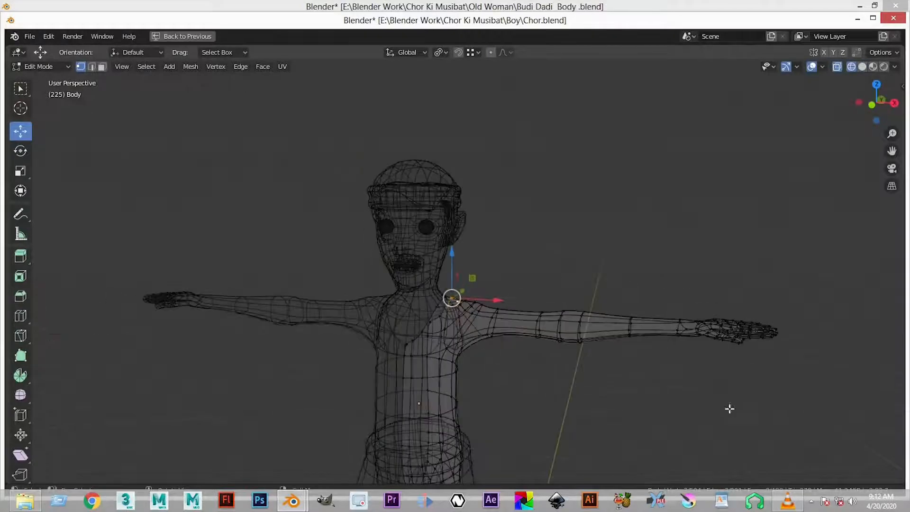
{"action": "middle_click_drag", "start_coordinate": [650, 385], "coordinate": [663, 385]}
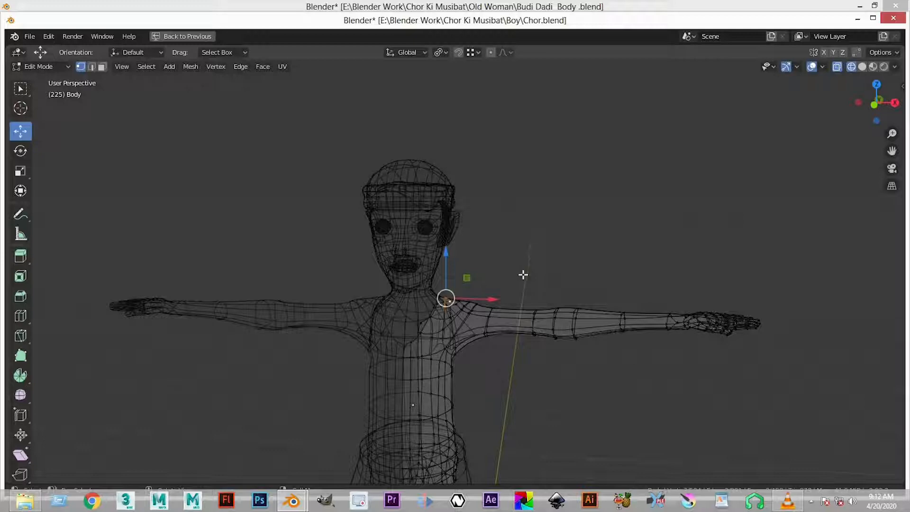
{"action": "key", "text": "n"}
{"action": "right_click", "coordinate": [561, 233]}
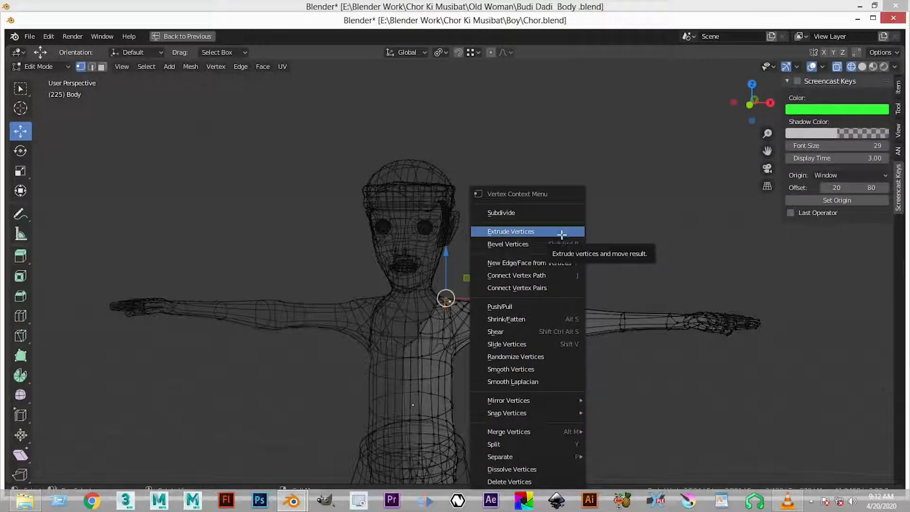
{"action": "left_click", "coordinate": [562, 234]}
- Select all vertices of the boy's arm and hand from the upper arm outward, leaving the torso unselected
{"action": "left_click_drag", "start_coordinate": [481, 286], "coordinate": [901, 377]}
{"action": "middle_click_drag", "start_coordinate": [683, 363], "coordinate": [693, 363]}
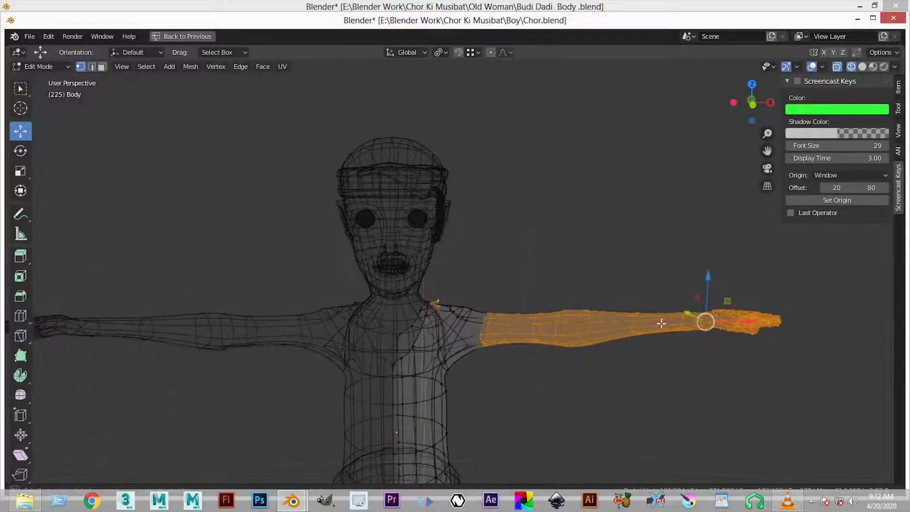
{"action": "left_click", "coordinate": [474, 278]}
{"action": "left_click_drag", "start_coordinate": [472, 278], "coordinate": [652, 365]}
{"action": "middle_click_drag", "start_coordinate": [652, 366], "coordinate": [656, 374]}
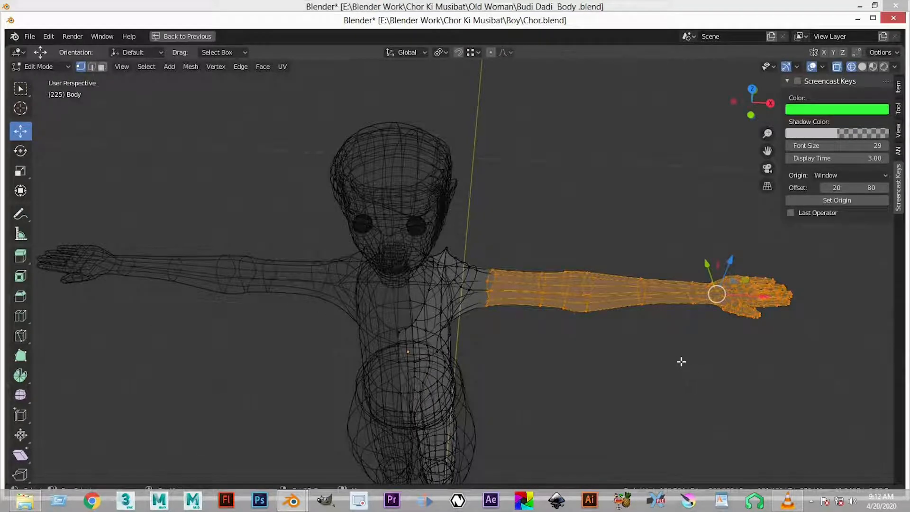
- Duplicate the selected arm and hand in place and separate the duplicate into its own object
{"action": "key", "text": "ctrl+c"}
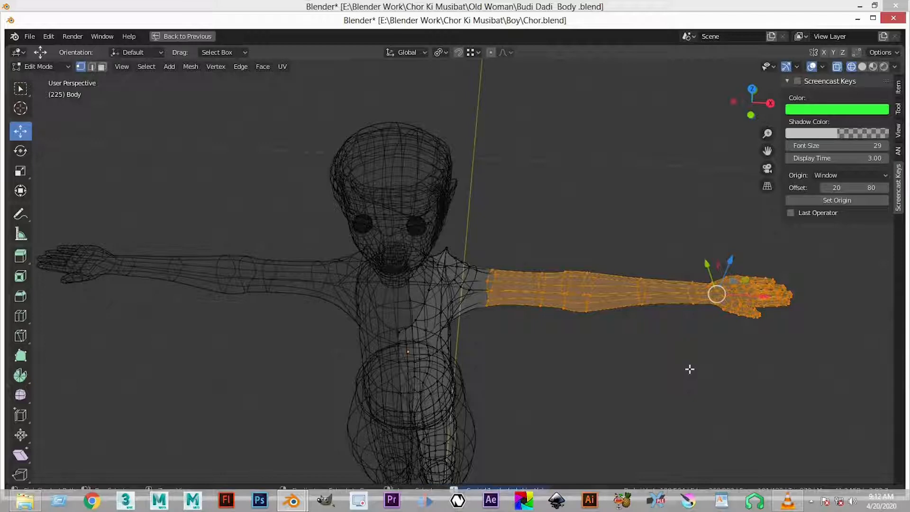
{"action": "key", "text": "g"}
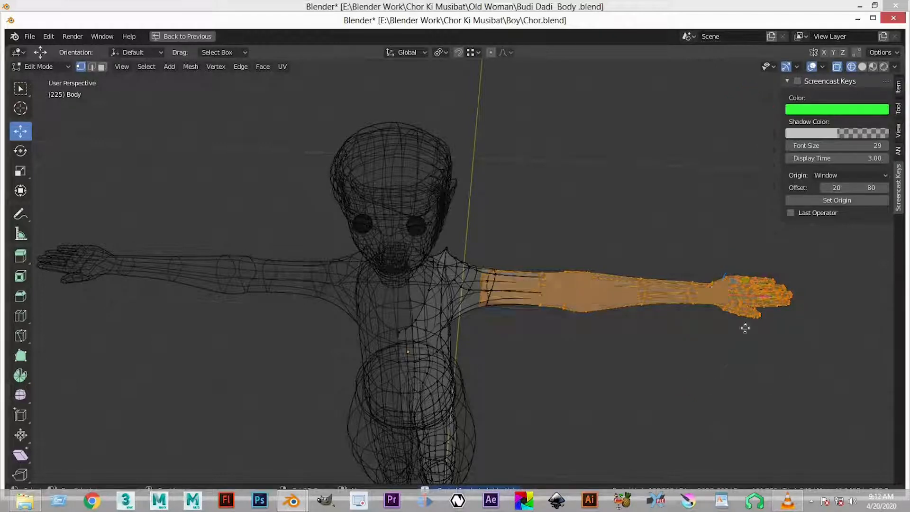
{"action": "key", "text": "Escape"}
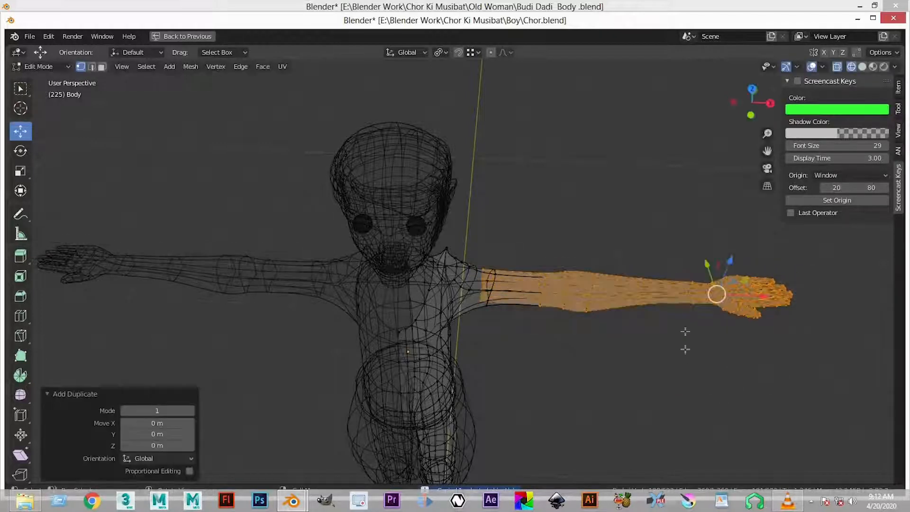
{"action": "key", "text": "p"}
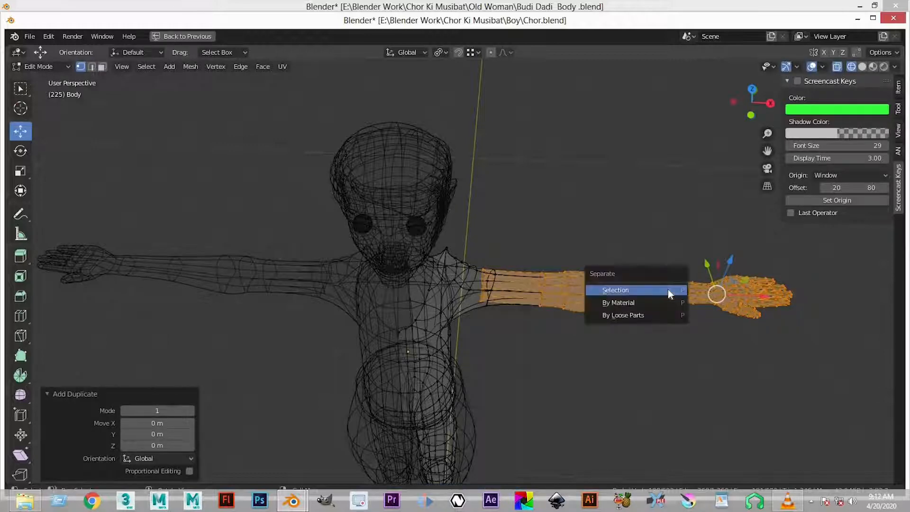
{"action": "key", "text": "Return"}
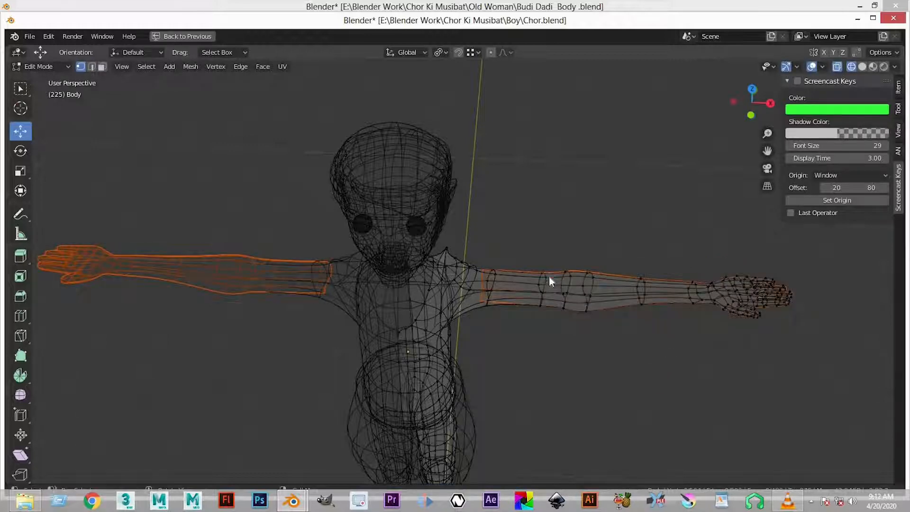
- Copy the separated arms object from the Chor file and paste it into the Budi Dadi Body scene
{"action": "key", "text": "Tab"}
{"action": "left_click", "coordinate": [558, 302]}
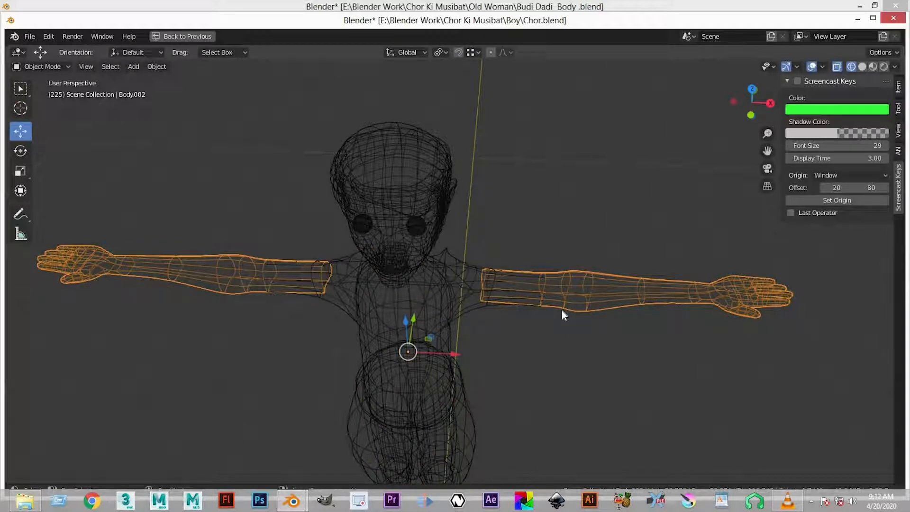
{"action": "mouse_move", "coordinate": [296, 504]}
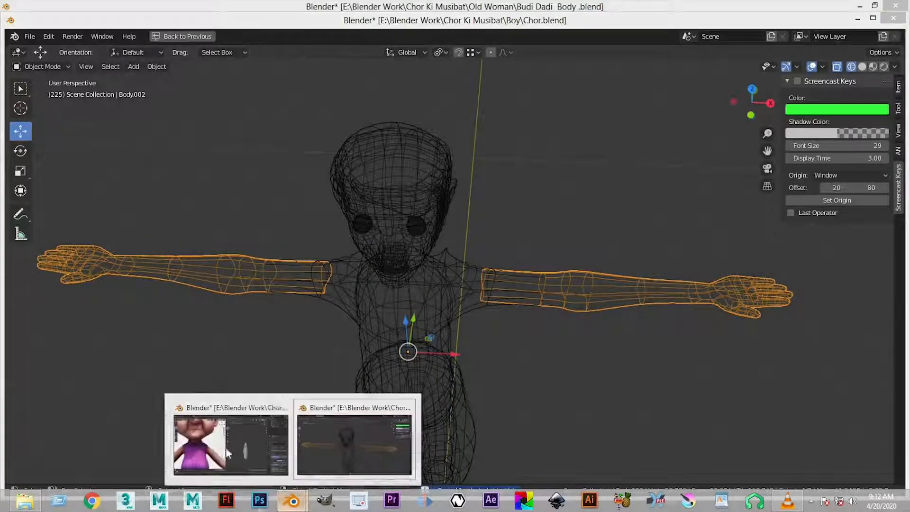
{"action": "left_click", "coordinate": [229, 451]}
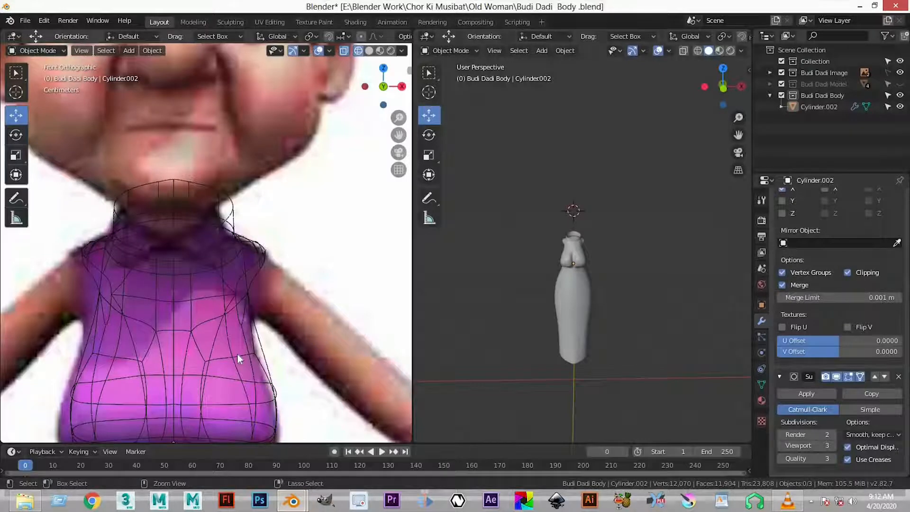
{"action": "key", "text": "ctrl+v"}
{"action": "scroll", "coordinate": [572, 295], "scroll_direction": "down", "scroll_amount": 2}
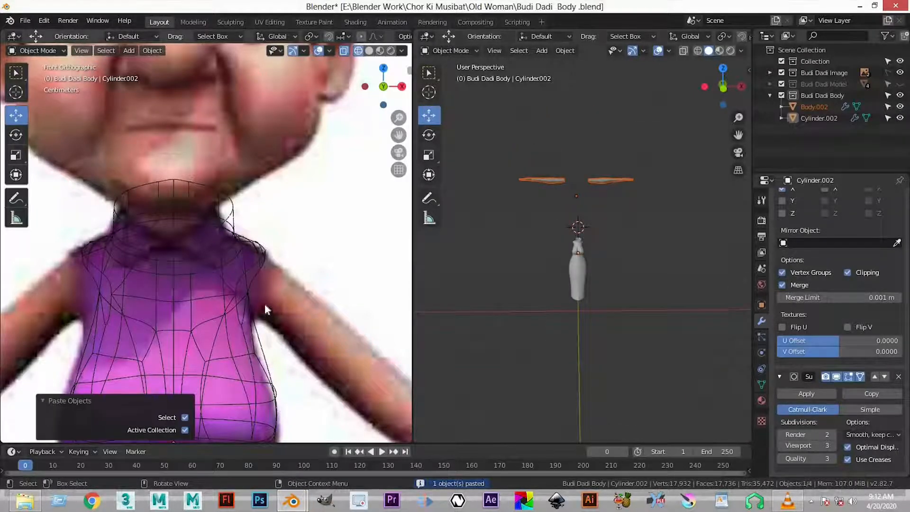
{"action": "scroll", "coordinate": [265, 306], "scroll_direction": "down", "scroll_amount": 10}
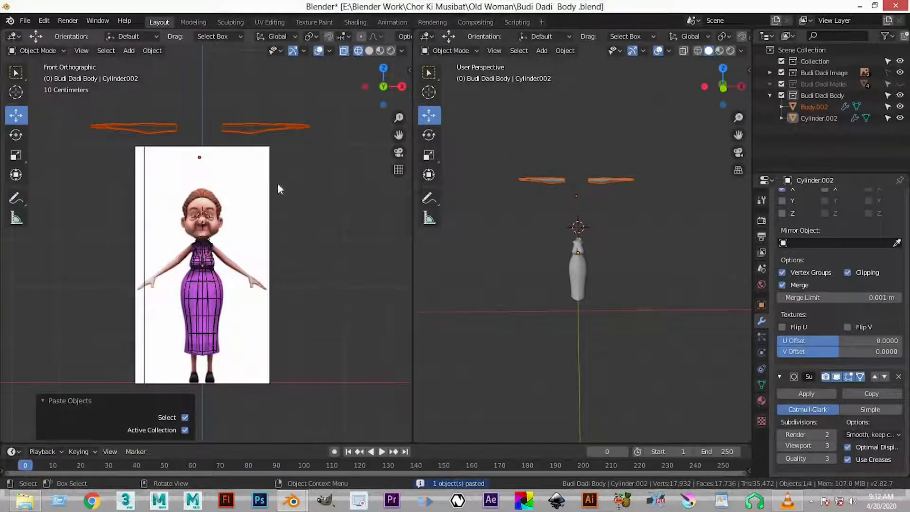
- Move the pasted arms object down 2.45 m along Z to the old woman's shoulder height
{"action": "scroll", "coordinate": [301, 315], "scroll_direction": "down", "scroll_amount": 7}
{"action": "scroll", "coordinate": [297, 307], "scroll_direction": "up", "scroll_amount": 8}
{"action": "left_click", "coordinate": [285, 106]}
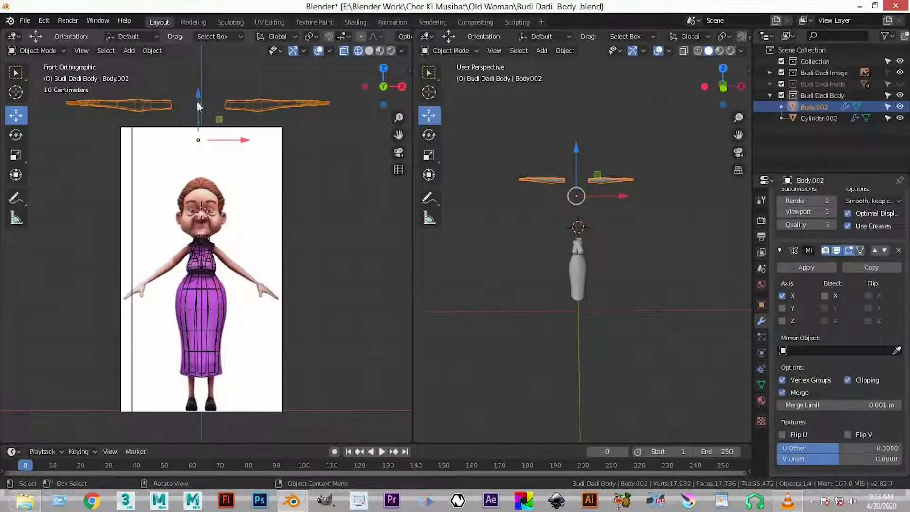
{"action": "key", "text": "g"}
{"action": "key", "text": "z"}
{"action": "left_click", "coordinate": [182, 207]}
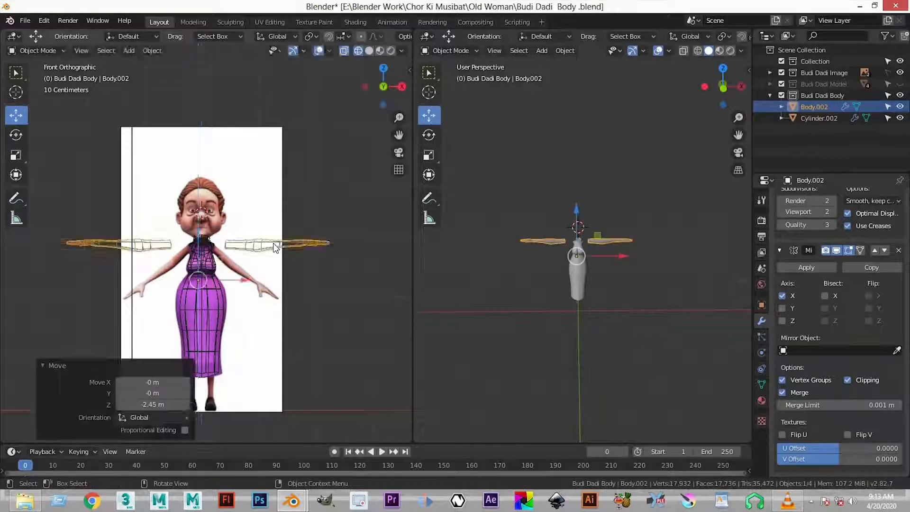
- In Edit Mode, select the whole arm mesh and move it inward about 0.23 m along X and down to the shoulder
{"action": "scroll", "coordinate": [181, 208], "scroll_direction": "up", "scroll_amount": 4}
{"action": "scroll", "coordinate": [212, 258], "scroll_direction": "down", "scroll_amount": 3}
{"action": "scroll", "coordinate": [212, 244], "scroll_direction": "up", "scroll_amount": 3}
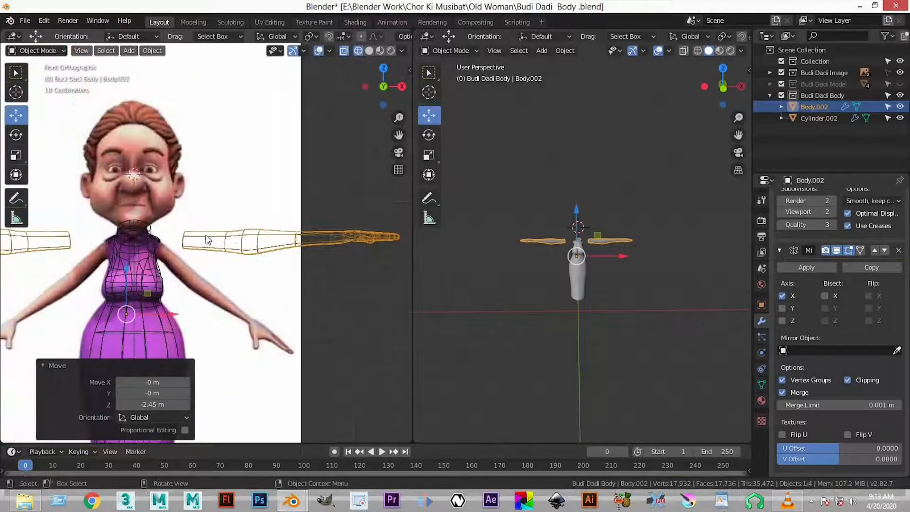
{"action": "key", "text": "Tab"}
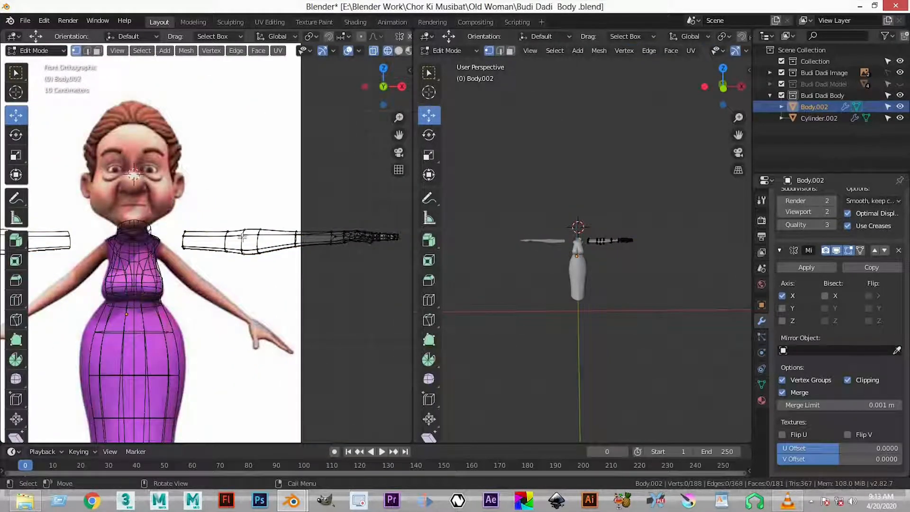
{"action": "key", "text": "l"}
{"action": "left_click_drag", "start_coordinate": [368, 237], "coordinate": [344, 237]}
{"action": "middle_click_drag", "start_coordinate": [323, 237], "coordinate": [321, 193], "text": "shift"}
{"action": "left_click_drag", "start_coordinate": [321, 162], "coordinate": [318, 163]}
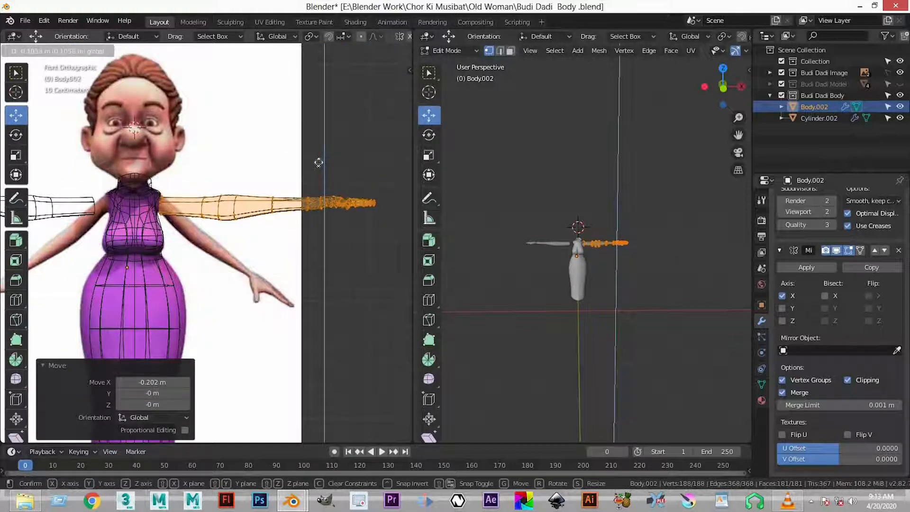
{"action": "scroll", "coordinate": [332, 204], "scroll_direction": "up", "scroll_amount": 4}
{"action": "left_click_drag", "start_coordinate": [319, 203], "coordinate": [353, 203]}
{"action": "middle_click_drag", "start_coordinate": [342, 349], "coordinate": [342, 309], "text": "shift"}
- Scale the arm mesh down slightly and position it against the armhole in the front and side views
{"action": "key", "text": "s"}
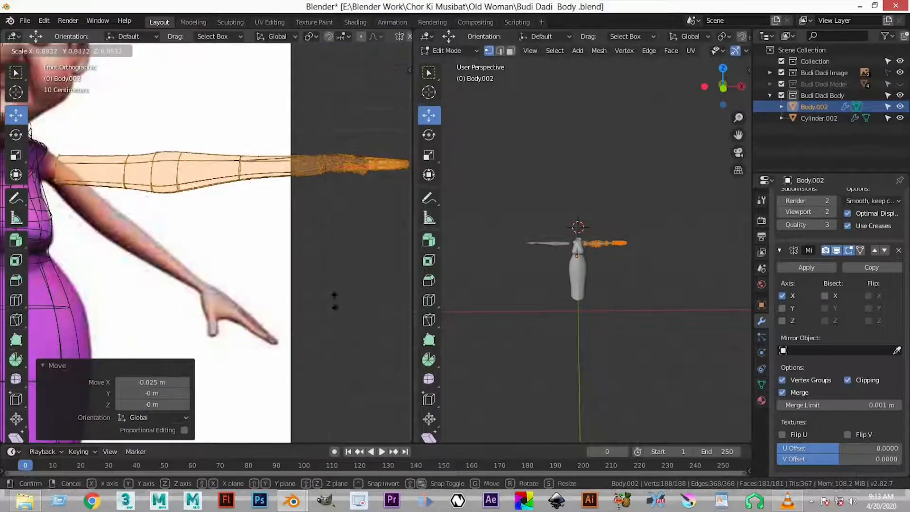
{"action": "left_click", "coordinate": [334, 301]}
{"action": "left_click_drag", "start_coordinate": [325, 166], "coordinate": [294, 116]}
{"action": "middle_click_drag", "start_coordinate": [629, 252], "coordinate": [600, 242]}
{"action": "scroll", "coordinate": [600, 242], "scroll_direction": "up", "scroll_amount": 3}
{"action": "middle_click_drag", "start_coordinate": [524, 256], "coordinate": [474, 273]}
{"action": "key", "text": "KP_3"}
{"action": "middle_click_drag", "start_coordinate": [313, 206], "coordinate": [266, 269], "text": "shift"}
{"action": "left_click_drag", "start_coordinate": [359, 226], "coordinate": [315, 227]}
- Examine from several angles how the arm mesh meets the torso's armhole and compares with the front reference
{"action": "scroll", "coordinate": [616, 294], "scroll_direction": "up", "scroll_amount": 3}
{"action": "middle_click_drag", "start_coordinate": [617, 294], "coordinate": [645, 305]}
{"action": "left_click", "coordinate": [646, 304]}
{"action": "scroll", "coordinate": [638, 280], "scroll_direction": "up", "scroll_amount": 4}
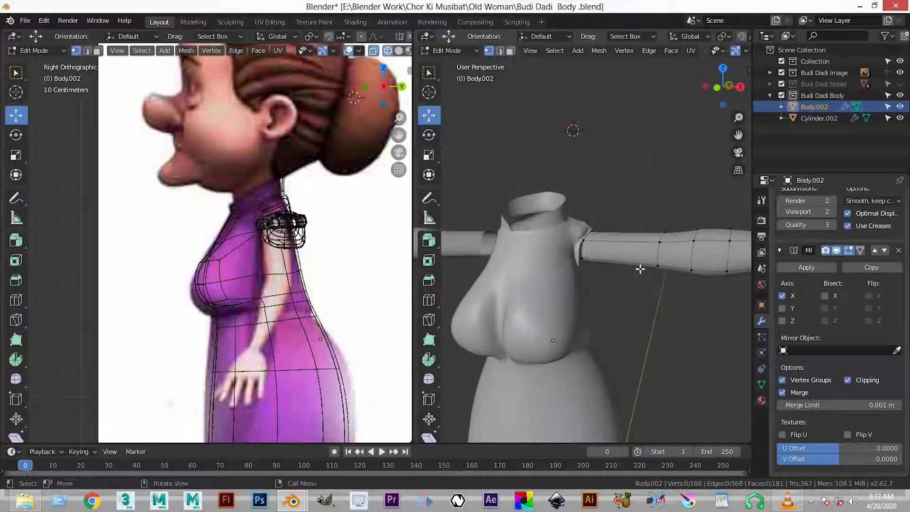
{"action": "key", "text": "l"}
{"action": "mouse_move", "coordinate": [656, 264]}
{"action": "middle_mouse_down"}
{"action": "mouse_move", "coordinate": [616, 271]}
{"action": "mouse_move", "coordinate": [626, 301]}
{"action": "mouse_move", "coordinate": [659, 279]}
{"action": "middle_mouse_up"}
{"action": "left_click_drag", "start_coordinate": [660, 279], "coordinate": [653, 279]}
{"action": "left_click", "coordinate": [653, 307]}
{"action": "middle_click_drag", "start_coordinate": [611, 286], "coordinate": [681, 284]}
{"action": "middle_click_drag", "start_coordinate": [582, 271], "coordinate": [569, 254]}
{"action": "scroll", "coordinate": [570, 255], "scroll_direction": "up", "scroll_amount": 2}
{"action": "key", "text": "a"}
{"action": "scroll", "coordinate": [572, 255], "scroll_direction": "down", "scroll_amount": 2}
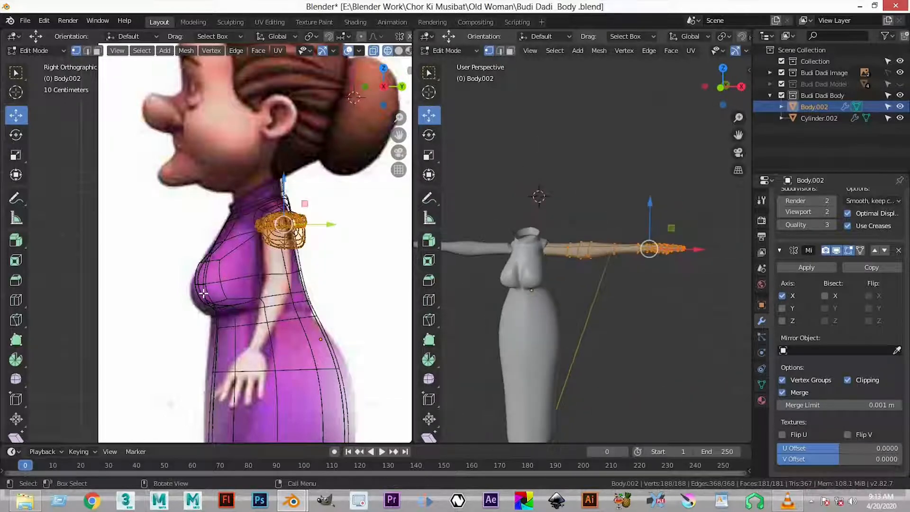
{"action": "key", "text": "KP_1"}
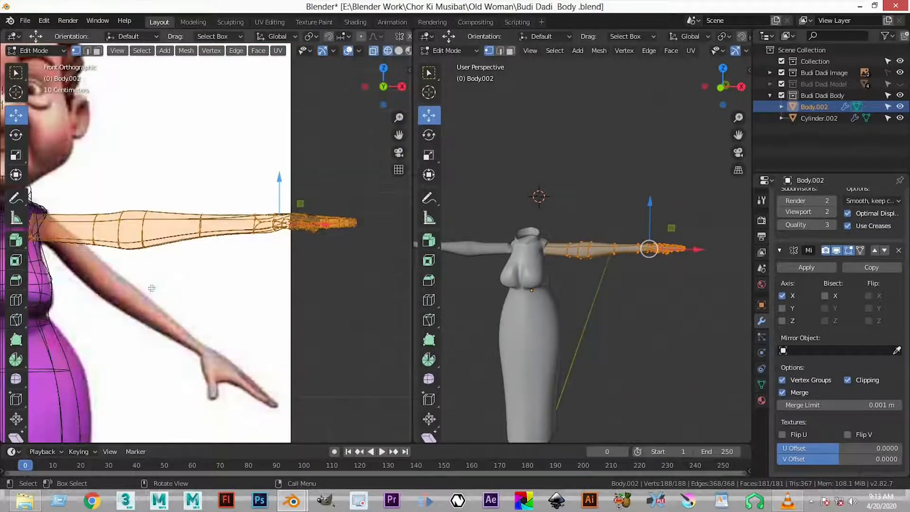
{"action": "scroll", "coordinate": [152, 288], "scroll_direction": "down", "scroll_amount": 5}
{"action": "middle_click_drag", "start_coordinate": [152, 289], "coordinate": [258, 330], "text": "shift"}
{"action": "scroll", "coordinate": [201, 308], "scroll_direction": "up", "scroll_amount": 3}
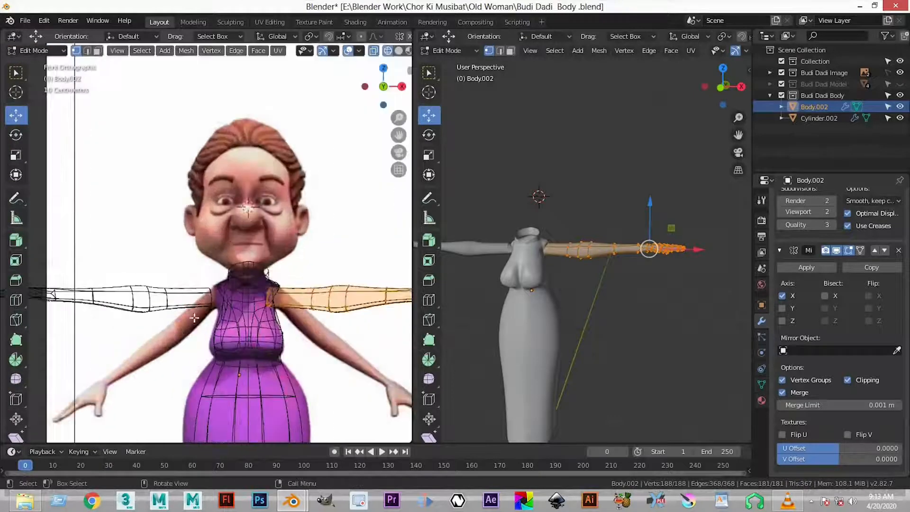
{"action": "middle_click_drag", "start_coordinate": [484, 300], "coordinate": [514, 264], "text": "shift"}
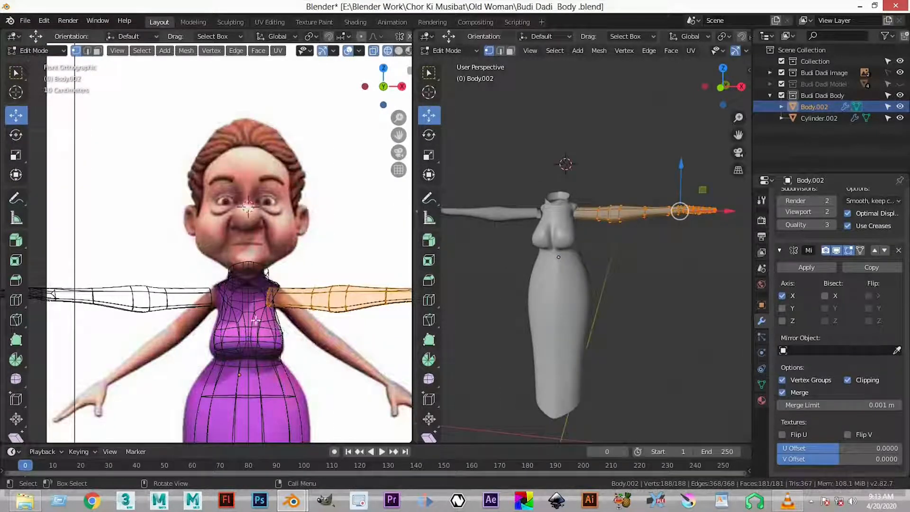
- Return to Object Mode and remove the Mirror modifier from the arms object
{"action": "key", "text": "Tab"}
{"action": "left_click", "coordinate": [245, 347]}
{"action": "scroll", "coordinate": [232, 360], "scroll_direction": "down", "scroll_amount": 3}
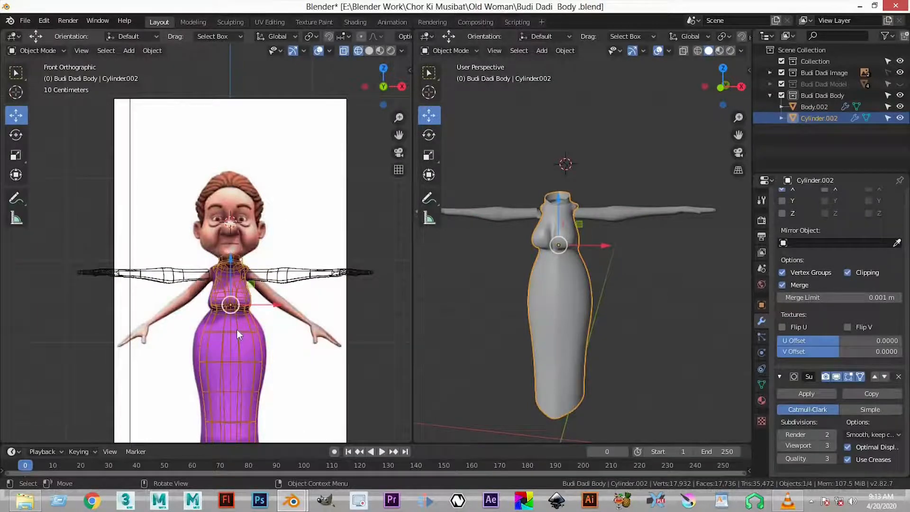
{"action": "scroll", "coordinate": [237, 329], "scroll_direction": "up", "scroll_amount": 5}
{"action": "left_click", "coordinate": [340, 241]}
{"action": "scroll", "coordinate": [343, 237], "scroll_direction": "down", "scroll_amount": 3}
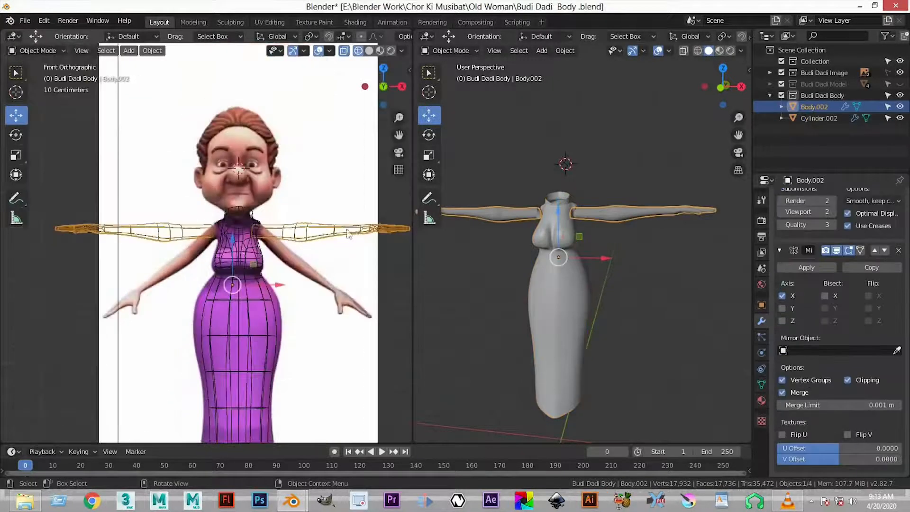
{"action": "key", "text": "Tab"}
{"action": "key", "text": "alt+a"}
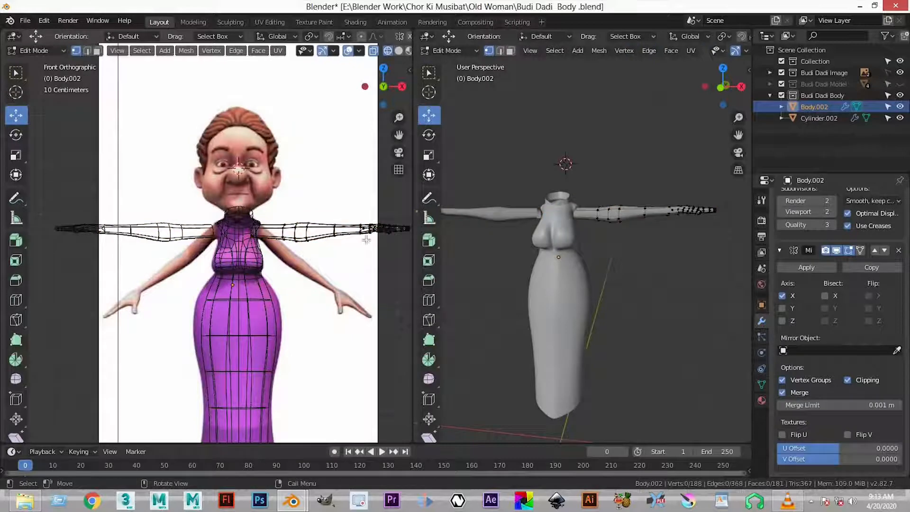
{"action": "key", "text": "Tab"}
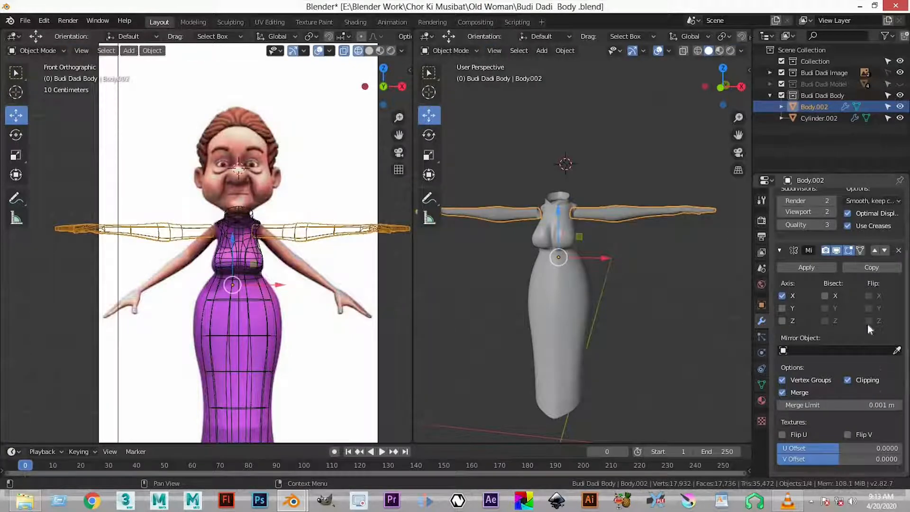
{"action": "scroll", "coordinate": [868, 325], "scroll_direction": "up", "scroll_amount": 4}
{"action": "left_click", "coordinate": [899, 323]}
{"action": "left_click", "coordinate": [624, 184]}
{"action": "left_click", "coordinate": [620, 214]}
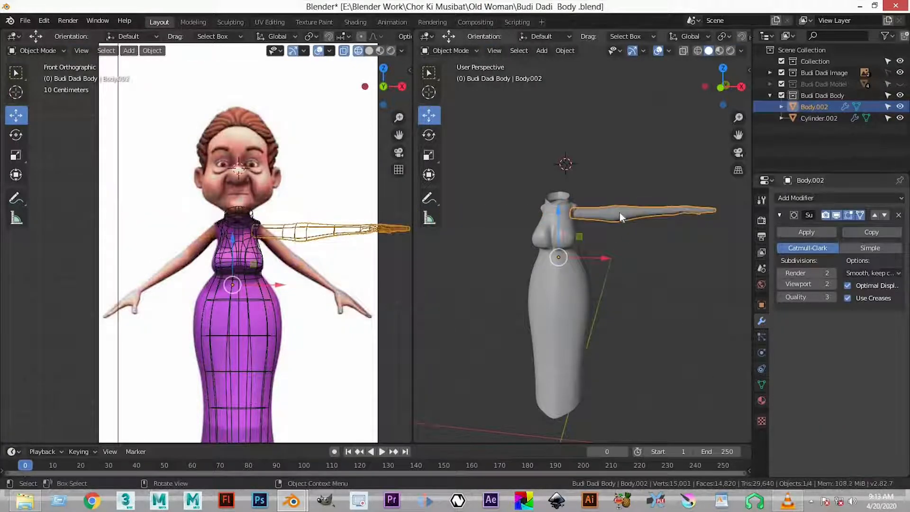
- Remove the Mirror modifier from the torso object, keeping its Subdivision modifier
{"action": "left_click", "coordinate": [539, 324]}
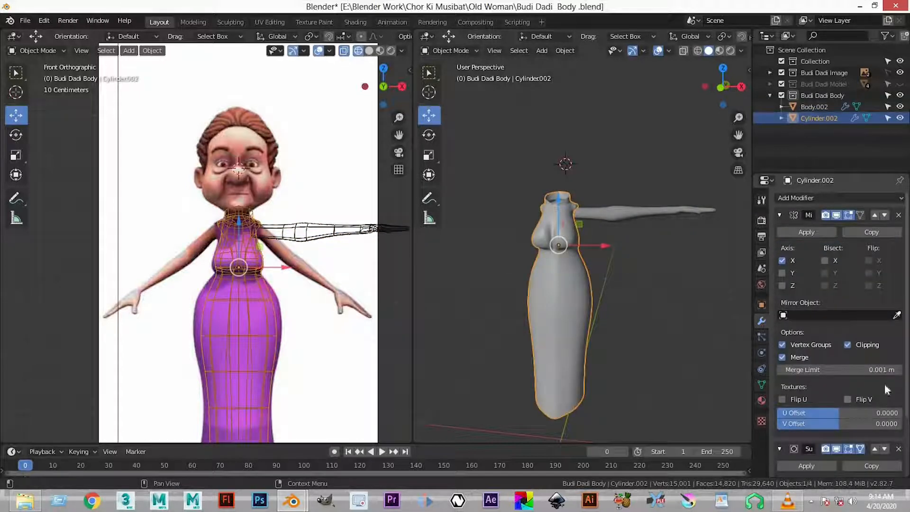
{"action": "scroll", "coordinate": [888, 391], "scroll_direction": "down", "scroll_amount": 4}
{"action": "scroll", "coordinate": [874, 246], "scroll_direction": "up", "scroll_amount": 4}
{"action": "left_click", "coordinate": [899, 215]}
{"action": "left_click", "coordinate": [604, 346]}
- Enlarge the shaded 3D view to fill the window around the half torso and the arm
{"action": "scroll", "coordinate": [552, 353], "scroll_direction": "up", "scroll_amount": 3}
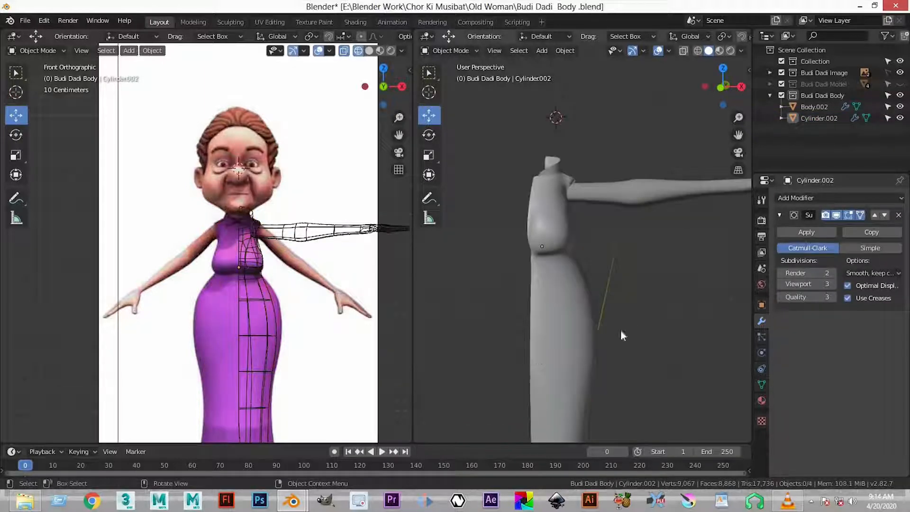
{"action": "left_click", "coordinate": [551, 352]}
{"action": "scroll", "coordinate": [547, 342], "scroll_direction": "up", "scroll_amount": 1}
{"action": "middle_click_drag", "start_coordinate": [546, 341], "coordinate": [619, 308]}
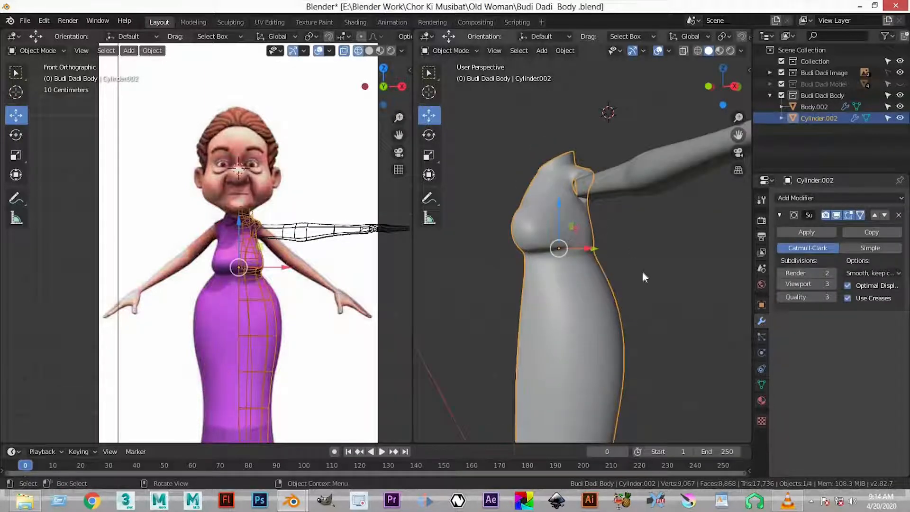
{"action": "key", "text": "ctrl+space"}
{"action": "middle_click_drag", "start_coordinate": [611, 300], "coordinate": [611, 349]}
{"action": "scroll", "coordinate": [506, 190], "scroll_direction": "down", "scroll_amount": 2}
{"action": "scroll", "coordinate": [505, 299], "scroll_direction": "up", "scroll_amount": 2}
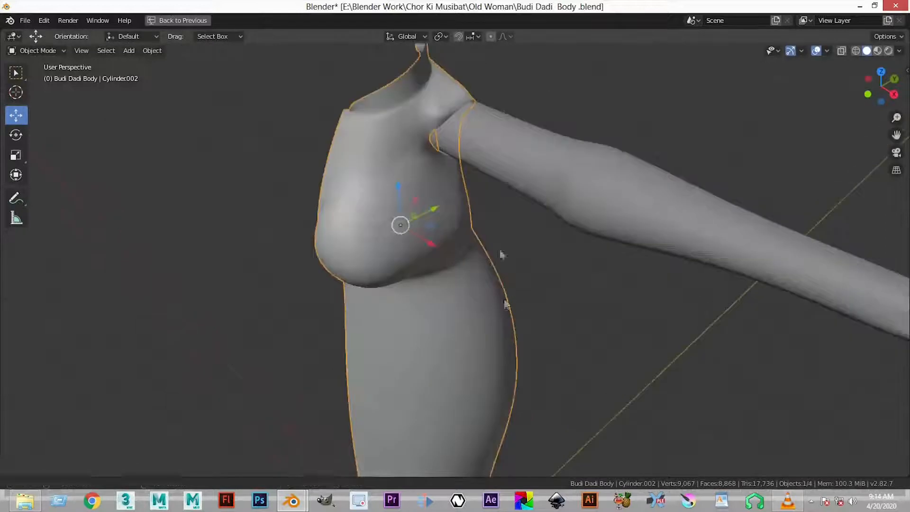
- Move the arm object along the Y axis to align it with the torso's armhole
{"action": "middle_click_drag", "start_coordinate": [504, 303], "coordinate": [505, 397], "text": "shift"}
{"action": "scroll", "coordinate": [460, 268], "scroll_direction": "down", "scroll_amount": 3}
{"action": "left_click", "coordinate": [462, 270]}
{"action": "left_click", "coordinate": [463, 266]}
{"action": "middle_click_drag", "start_coordinate": [463, 265], "coordinate": [440, 268]}
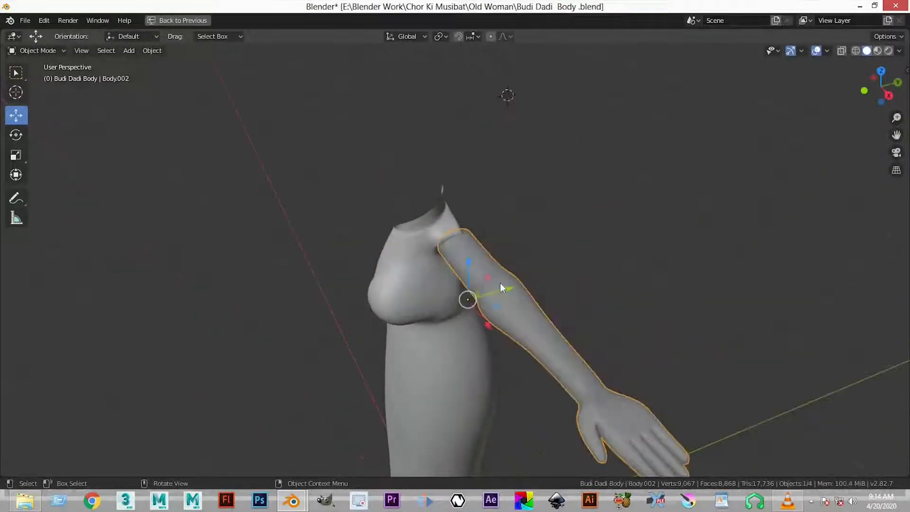
{"action": "key", "text": "g"}
{"action": "key", "text": "y"}
{"action": "left_click", "coordinate": [524, 241]}
{"action": "scroll", "coordinate": [479, 265], "scroll_direction": "down", "scroll_amount": 3}
{"action": "left_click", "coordinate": [384, 212]}
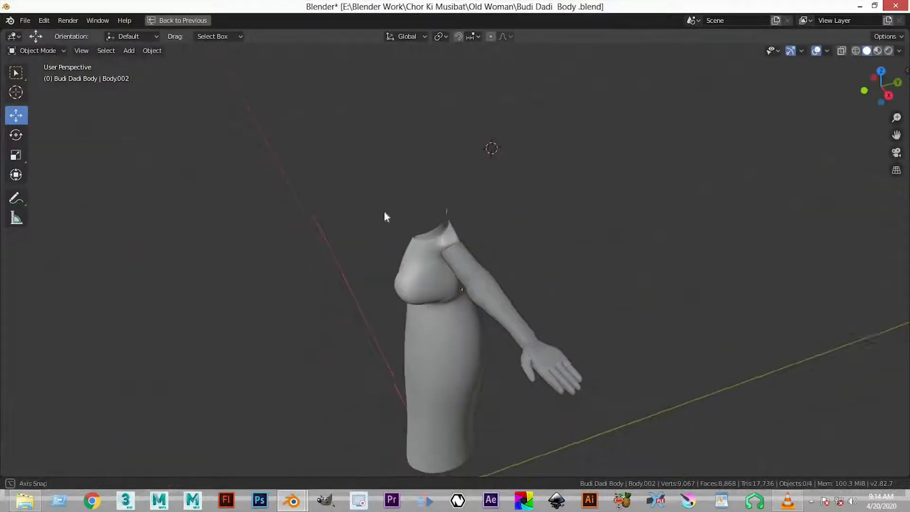
- In Edit Mode, lower an edge at the arm's shoulder end by 0.024 m along Z
{"action": "middle_click_drag", "start_coordinate": [531, 277], "coordinate": [439, 237]}
{"action": "scroll", "coordinate": [469, 198], "scroll_direction": "up", "scroll_amount": 3}
{"action": "mouse_move", "coordinate": [470, 199]}
{"action": "middle_mouse_down"}
{"action": "mouse_move", "coordinate": [445, 242]}
{"action": "mouse_move", "coordinate": [467, 244]}
{"action": "mouse_move", "coordinate": [443, 248]}
{"action": "mouse_move", "coordinate": [520, 253]}
{"action": "mouse_move", "coordinate": [478, 240]}
{"action": "mouse_move", "coordinate": [463, 194]}
{"action": "middle_mouse_up"}
{"action": "left_click", "coordinate": [448, 209]}
{"action": "key", "text": "Tab"}
{"action": "left_click", "coordinate": [444, 248]}
{"action": "left_click_drag", "start_coordinate": [450, 207], "coordinate": [478, 219]}
{"action": "middle_click_drag", "start_coordinate": [478, 219], "coordinate": [456, 170]}
{"action": "middle_click_drag", "start_coordinate": [522, 193], "coordinate": [488, 196]}
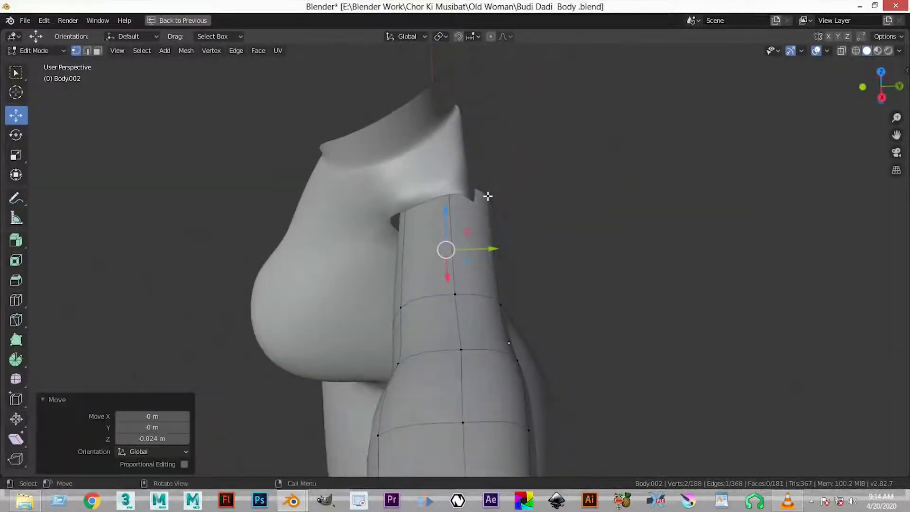
- Select the edge loop around the arm's open shoulder end and move it -0.0263 m along Y
{"action": "left_click", "coordinate": [488, 195], "text": "alt"}
{"action": "key", "text": "g"}
{"action": "key", "text": "y"}
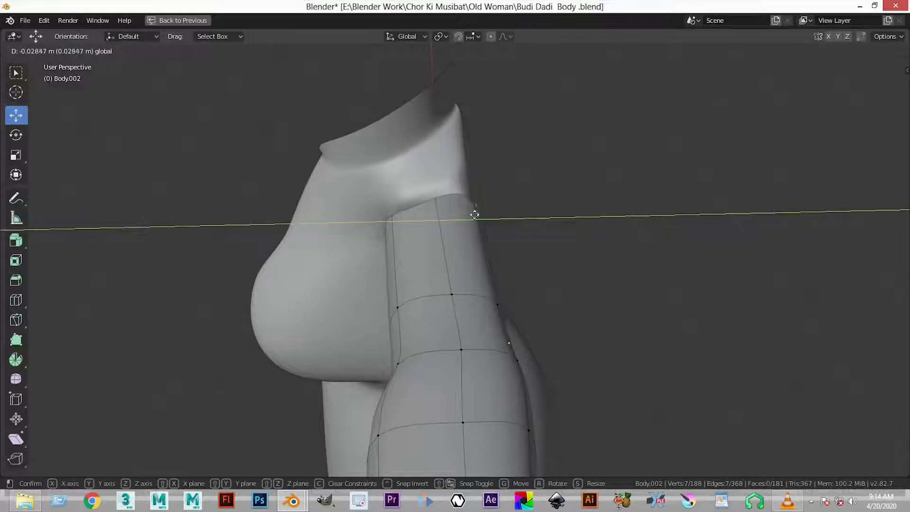
{"action": "left_click", "coordinate": [467, 214]}
{"action": "middle_click_drag", "start_coordinate": [468, 213], "coordinate": [402, 183]}
{"action": "middle_click_drag", "start_coordinate": [433, 197], "coordinate": [441, 210]}
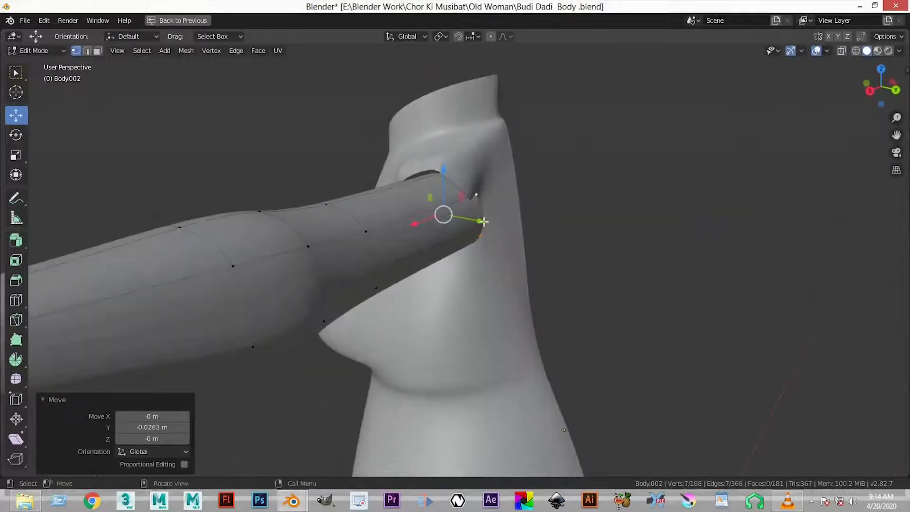
- Move the edge loop at the arm's open shoulder end -0.0241 m along Y and 0.0123 m along X, working in wireframe
{"action": "left_click_drag", "start_coordinate": [483, 221], "coordinate": [472, 219]}
{"action": "mouse_move", "coordinate": [450, 186]}
{"action": "middle_mouse_down"}
{"action": "mouse_move", "coordinate": [512, 201]}
{"action": "mouse_move", "coordinate": [463, 215]}
{"action": "middle_mouse_up"}
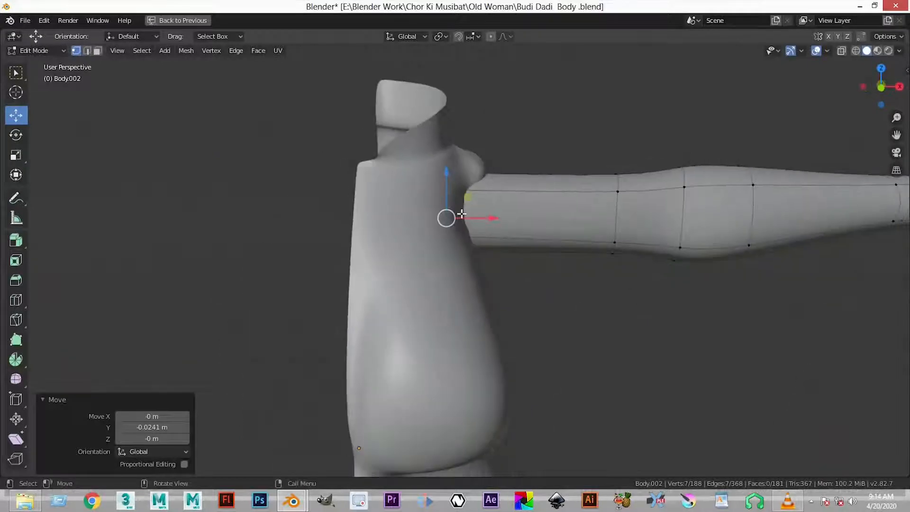
{"action": "key", "text": "z"}
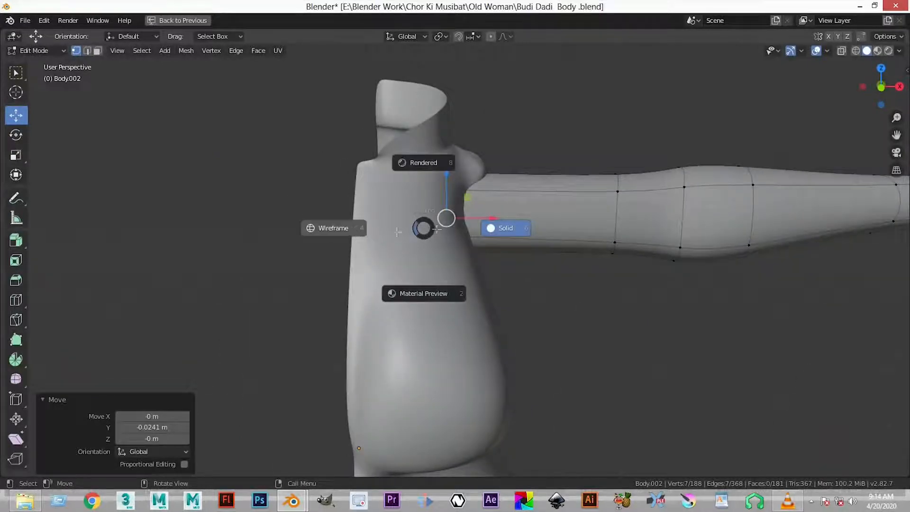
{"action": "left_click", "coordinate": [393, 233]}
{"action": "key", "text": "g"}
{"action": "key", "text": "x"}
{"action": "left_click", "coordinate": [491, 211]}
- Extrude the arm's open shoulder loop and scale the new ring by 1.498 along Z
{"action": "key", "text": "s"}
{"action": "key", "text": "z"}
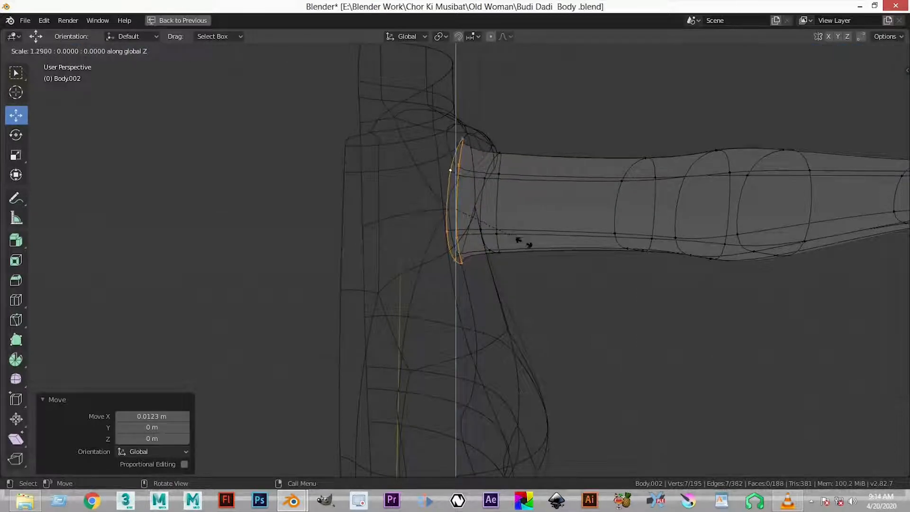
{"action": "left_click", "coordinate": [532, 255]}
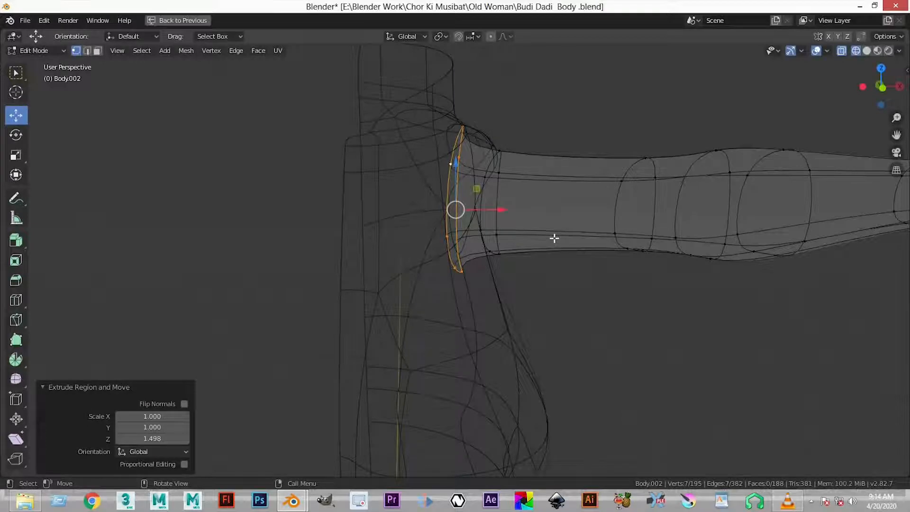
- Return to solid shading and raise one vertex at the upper side of the arm's shoulder end by 0.0324 m along Z
{"action": "key", "text": "shift+z"}
{"action": "left_click", "coordinate": [666, 246]}
{"action": "mouse_move", "coordinate": [650, 309]}
{"action": "middle_mouse_down"}
{"action": "mouse_move", "coordinate": [602, 337]}
{"action": "mouse_move", "coordinate": [482, 337]}
{"action": "mouse_move", "coordinate": [479, 205]}
{"action": "mouse_move", "coordinate": [490, 200]}
{"action": "mouse_move", "coordinate": [471, 140]}
{"action": "mouse_move", "coordinate": [451, 171]}
{"action": "mouse_move", "coordinate": [447, 95]}
{"action": "middle_mouse_up"}
{"action": "left_click_drag", "start_coordinate": [463, 101], "coordinate": [492, 460]}
{"action": "left_click", "coordinate": [455, 464]}
- Examine how the arm's shoulder end meets the torso's armhole from below, behind and the front
{"action": "middle_click_drag", "start_coordinate": [455, 464], "coordinate": [432, 457]}
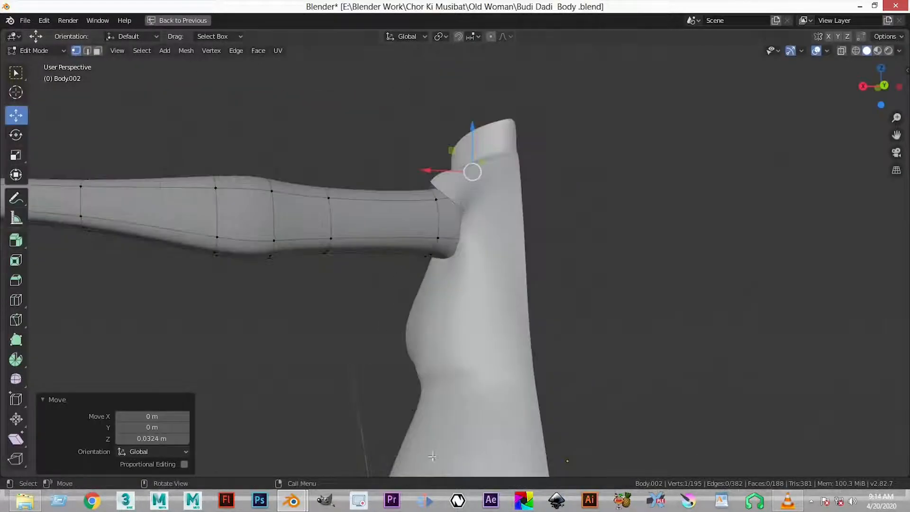
{"action": "middle_click_drag", "start_coordinate": [478, 405], "coordinate": [538, 392]}
{"action": "scroll", "coordinate": [475, 332], "scroll_direction": "up", "scroll_amount": 5}
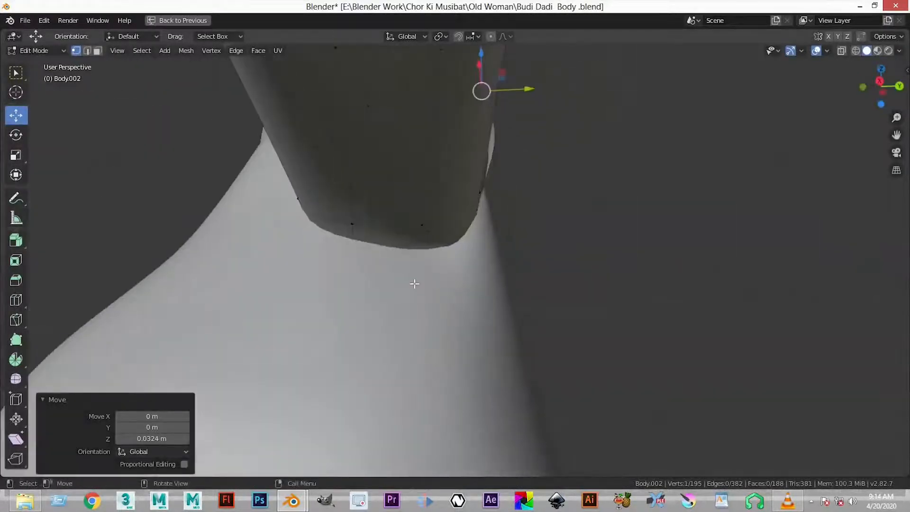
{"action": "middle_click_drag", "start_coordinate": [414, 282], "coordinate": [411, 220]}
{"action": "scroll", "coordinate": [415, 209], "scroll_direction": "down", "scroll_amount": 3}
{"action": "middle_click_drag", "start_coordinate": [419, 167], "coordinate": [429, 162]}
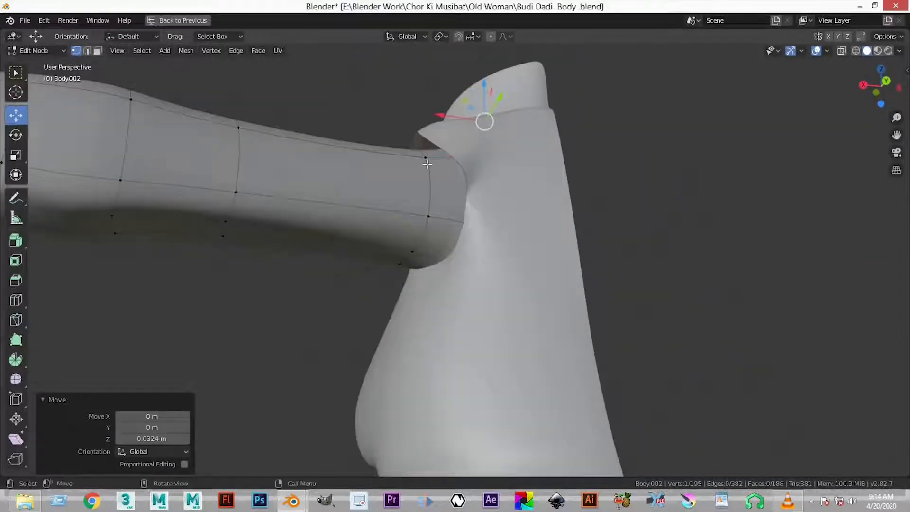
{"action": "left_click", "coordinate": [428, 161]}
{"action": "scroll", "coordinate": [427, 190], "scroll_direction": "up", "scroll_amount": 1}
{"action": "middle_click_drag", "start_coordinate": [428, 201], "coordinate": [431, 330]}
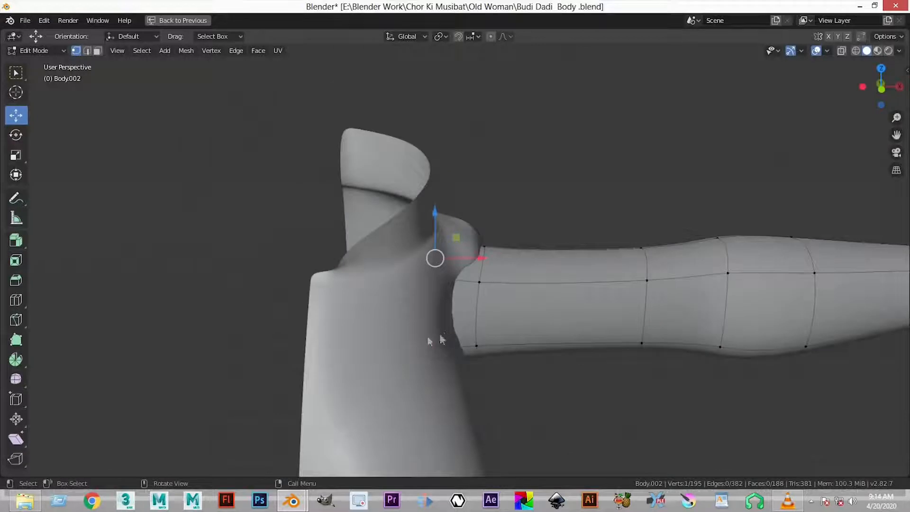
- Try joining the arm and the torso into one object in Object Mode, and undo the join
{"action": "key", "text": "Tab"}
{"action": "left_click", "coordinate": [435, 372], "text": "shift"}
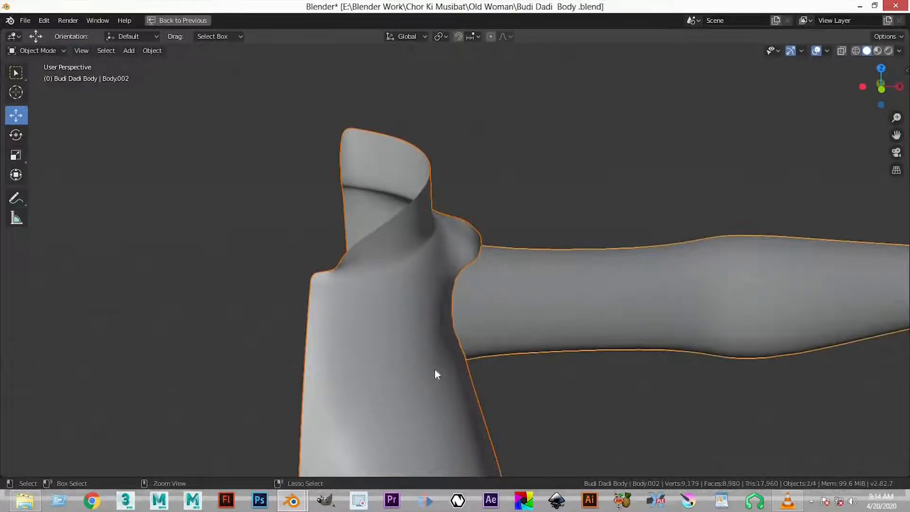
{"action": "left_click", "coordinate": [413, 418], "text": "shift"}
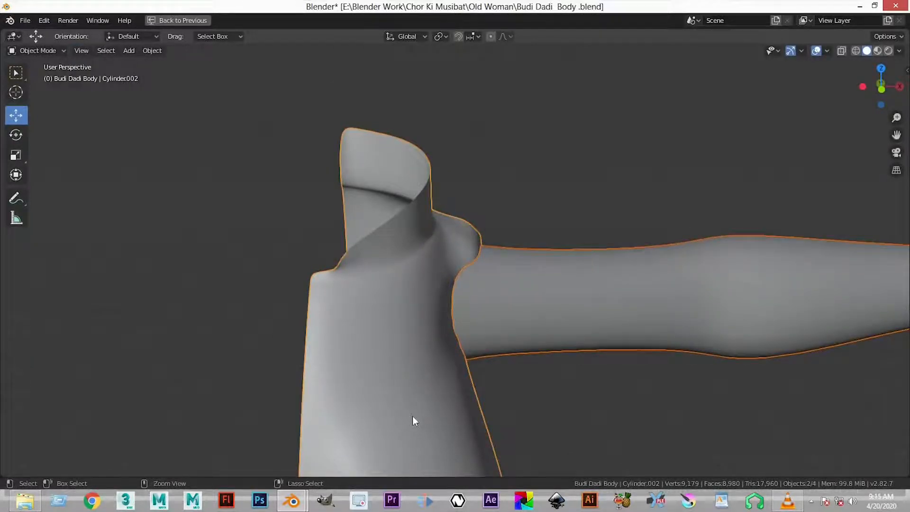
{"action": "key", "text": "ctrl+j"}
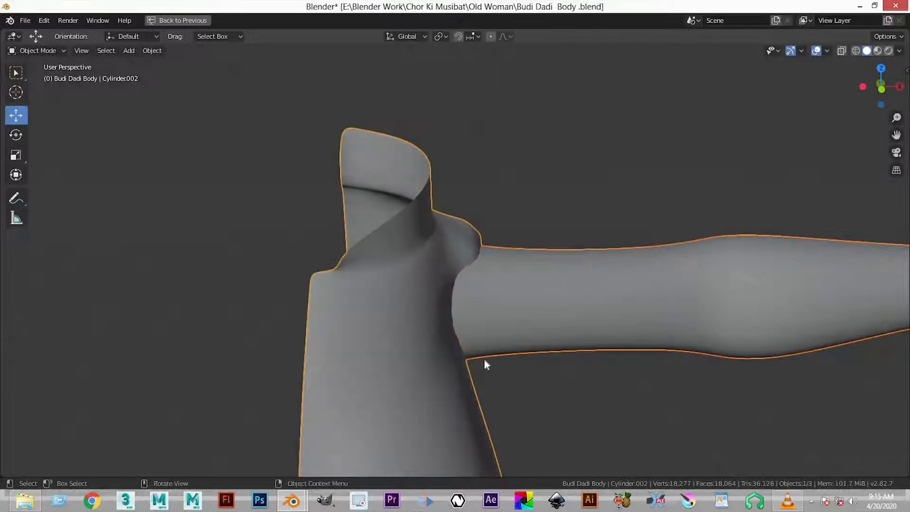
{"action": "left_click", "coordinate": [487, 360]}
{"action": "scroll", "coordinate": [510, 319], "scroll_direction": "down", "scroll_amount": 10}
{"action": "mouse_move", "coordinate": [439, 346]}
{"action": "middle_mouse_down"}
{"action": "mouse_move", "coordinate": [439, 331]}
{"action": "mouse_move", "coordinate": [481, 344]}
{"action": "mouse_move", "coordinate": [434, 334]}
{"action": "middle_mouse_up"}
{"action": "key", "text": "ctrl+z"}
{"action": "key", "text": "ctrl+z"}
{"action": "key", "text": "ctrl+z"}
- Select the arm and the torso, with the torso as the active object, and join them into one object
{"action": "left_click", "coordinate": [553, 381]}
{"action": "left_click", "coordinate": [531, 287]}
{"action": "left_click", "coordinate": [461, 374], "text": "shift"}
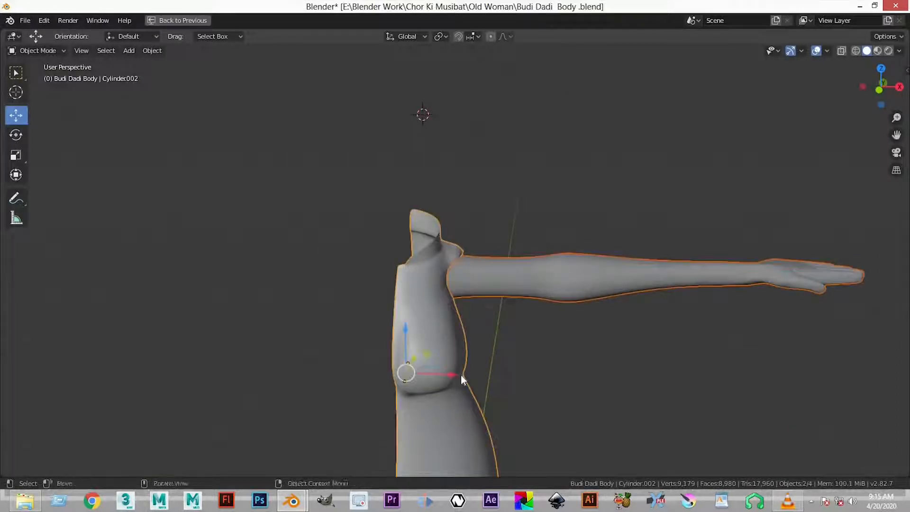
{"action": "key", "text": "ctrl+j"}
- Undo the join, try it with the arm as the active object, and revert to joining with the torso active
{"action": "key", "text": "z"}
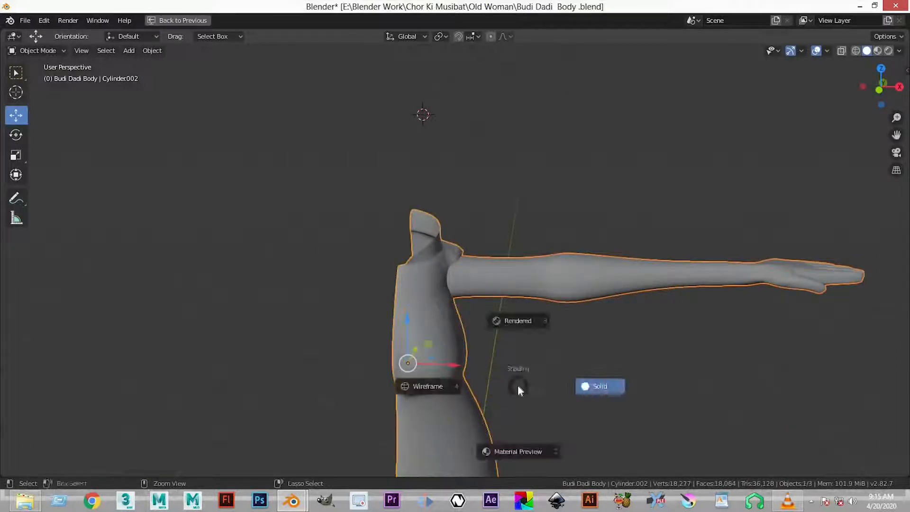
{"action": "key", "text": "ctrl+z"}
{"action": "key", "text": "ctrl+z"}
{"action": "left_click", "coordinate": [412, 352]}
{"action": "left_click", "coordinate": [480, 289], "text": "shift"}
{"action": "key", "text": "ctrl+j"}
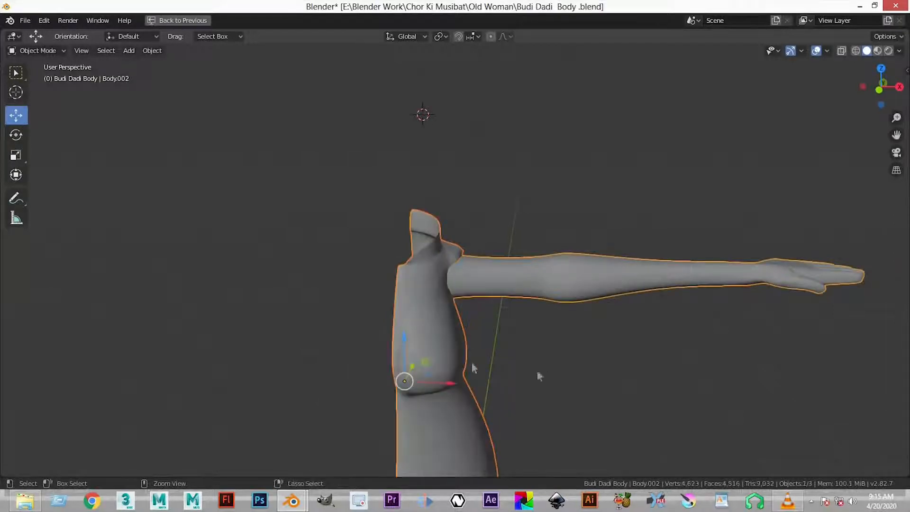
{"action": "key", "text": "ctrl+z"}
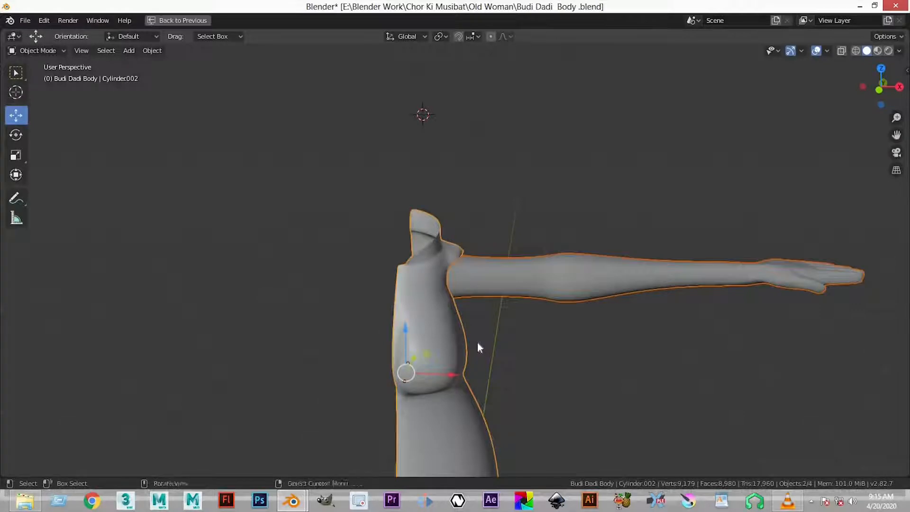
{"action": "key", "text": "ctrl+j"}
- In Edit Mode on the joined mesh, delete the extruded edge loop at the arm's open shoulder end
{"action": "left_click", "coordinate": [527, 368]}
{"action": "scroll", "coordinate": [440, 301], "scroll_direction": "up", "scroll_amount": 3}
{"action": "scroll", "coordinate": [446, 302], "scroll_direction": "down", "scroll_amount": 3}
{"action": "middle_click_drag", "start_coordinate": [512, 313], "coordinate": [572, 319]}
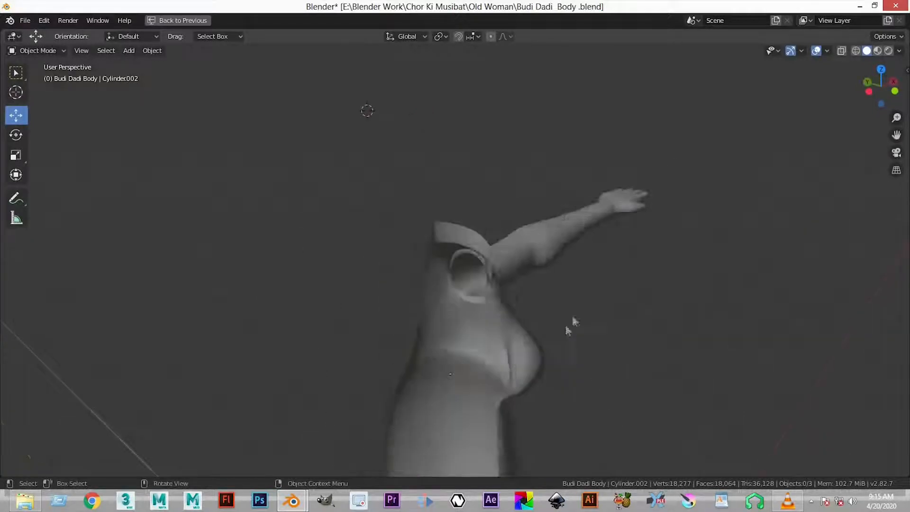
{"action": "scroll", "coordinate": [526, 283], "scroll_direction": "up", "scroll_amount": 3}
{"action": "middle_click_drag", "start_coordinate": [525, 283], "coordinate": [484, 283]}
{"action": "key", "text": "Tab"}
{"action": "scroll", "coordinate": [512, 287], "scroll_direction": "up", "scroll_amount": 3}
{"action": "scroll", "coordinate": [486, 275], "scroll_direction": "up", "scroll_amount": 3}
{"action": "middle_click_drag", "start_coordinate": [491, 226], "coordinate": [544, 225]}
{"action": "middle_click_drag", "start_coordinate": [589, 206], "coordinate": [465, 300]}
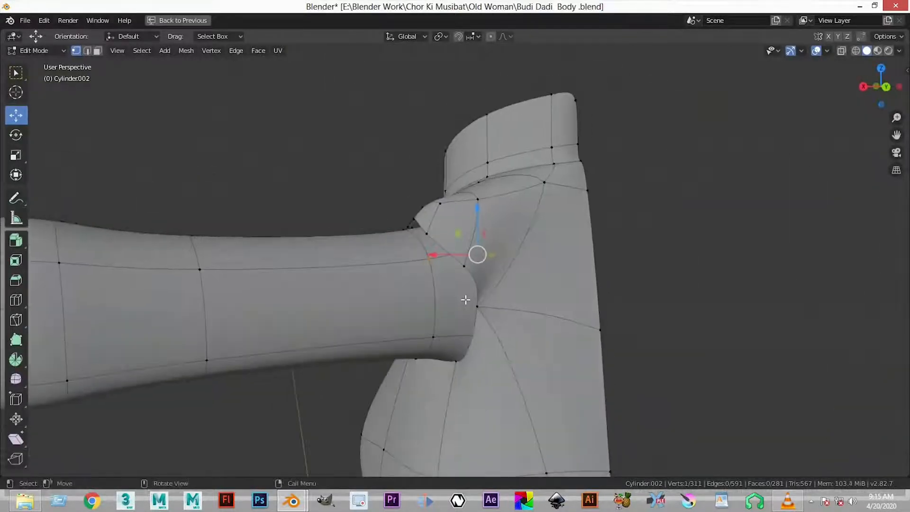
{"action": "left_click", "coordinate": [461, 338], "text": "alt"}
{"action": "key", "text": "x"}
{"action": "left_click", "coordinate": [459, 339]}
- Add a loop cut to the torso mesh at the armhole and continue in vertex selection
{"action": "middle_click_drag", "start_coordinate": [356, 218], "coordinate": [418, 278]}
{"action": "left_click_drag", "start_coordinate": [390, 284], "coordinate": [341, 241]}
{"action": "scroll", "coordinate": [352, 242], "scroll_direction": "down", "scroll_amount": 2}
{"action": "middle_click_drag", "start_coordinate": [352, 242], "coordinate": [478, 190]}
{"action": "scroll", "coordinate": [463, 253], "scroll_direction": "up", "scroll_amount": 4}
{"action": "middle_click_drag", "start_coordinate": [488, 244], "coordinate": [422, 190]}
{"action": "key", "text": "ctrl+r"}
{"action": "left_click", "coordinate": [447, 290]}
{"action": "left_click", "coordinate": [446, 289]}
{"action": "mouse_move", "coordinate": [419, 189]}
{"action": "middle_mouse_down"}
{"action": "mouse_move", "coordinate": [409, 173]}
{"action": "mouse_move", "coordinate": [425, 185]}
{"action": "mouse_move", "coordinate": [411, 174]}
{"action": "mouse_move", "coordinate": [386, 197]}
{"action": "mouse_move", "coordinate": [388, 220]}
{"action": "mouse_move", "coordinate": [379, 221]}
{"action": "mouse_move", "coordinate": [407, 200]}
{"action": "middle_mouse_up"}
{"action": "key", "text": "Tab"}
{"action": "key", "text": "Tab"}
{"action": "key", "text": "1"}
- Fill a face between the arm's end vertices and the underarm edge of the torso's armhole, and clear the selection
{"action": "left_click", "coordinate": [379, 223]}
{"action": "left_click_drag", "start_coordinate": [365, 241], "coordinate": [431, 204]}
{"action": "middle_click_drag", "start_coordinate": [391, 261], "coordinate": [415, 195]}
{"action": "left_click", "coordinate": [408, 204], "text": "shift"}
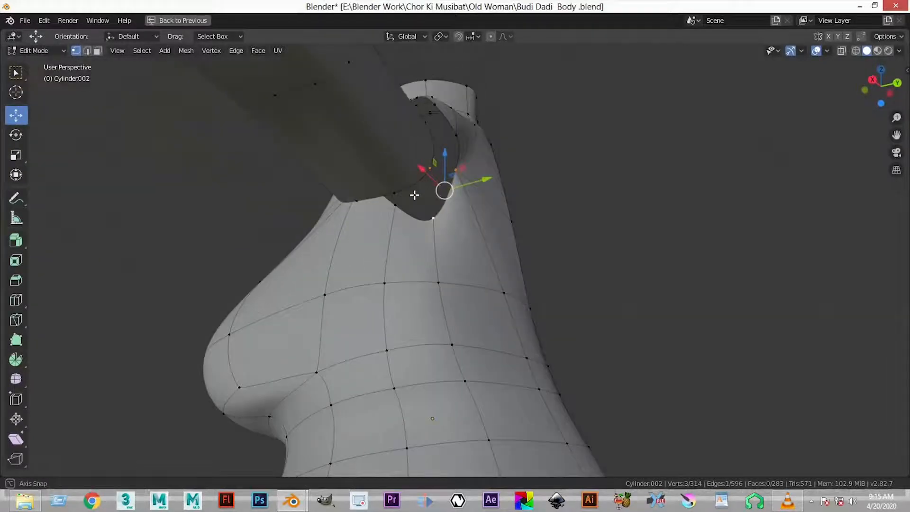
{"action": "left_click", "coordinate": [396, 194], "text": "shift"}
{"action": "key", "text": "f"}
{"action": "key", "text": "alt+a"}
- Select four neighbouring vertices on the arm's end and the armhole and fill the next bridging face
{"action": "middle_click_drag", "start_coordinate": [433, 191], "coordinate": [457, 157]}
{"action": "left_click", "coordinate": [493, 167]}
{"action": "left_click", "coordinate": [453, 173], "text": "shift"}
{"action": "left_click", "coordinate": [443, 150], "text": "shift"}
{"action": "left_click", "coordinate": [455, 241], "text": "shift"}
{"action": "key", "text": "f"}
- Try to fill a three-vertex face at the back of the shoulder gap, and undo it
{"action": "middle_click_drag", "start_coordinate": [449, 213], "coordinate": [375, 230]}
{"action": "key", "text": "g"}
{"action": "left_click", "coordinate": [398, 264]}
{"action": "left_click", "coordinate": [400, 273], "text": "shift"}
{"action": "key", "text": "f"}
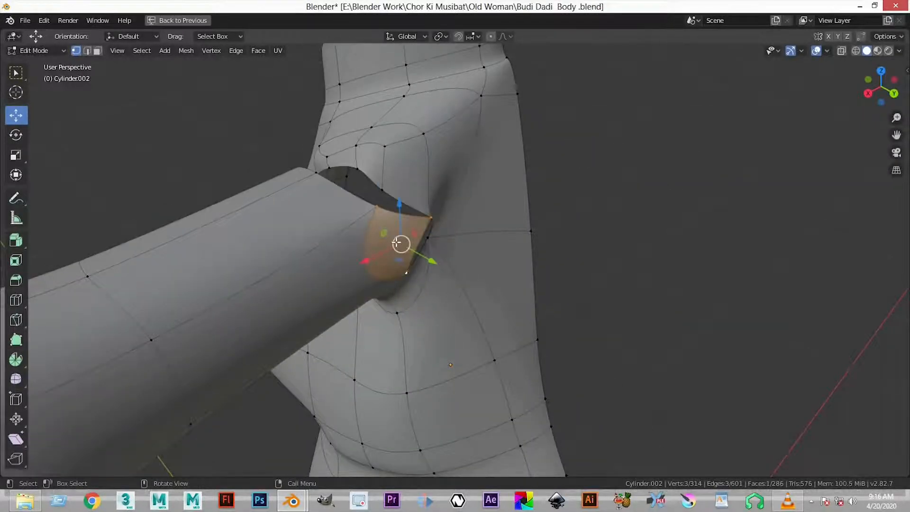
{"action": "middle_click_drag", "start_coordinate": [417, 268], "coordinate": [516, 254]}
{"action": "key", "text": "ctrl+z"}
{"action": "key", "text": "alt+a"}
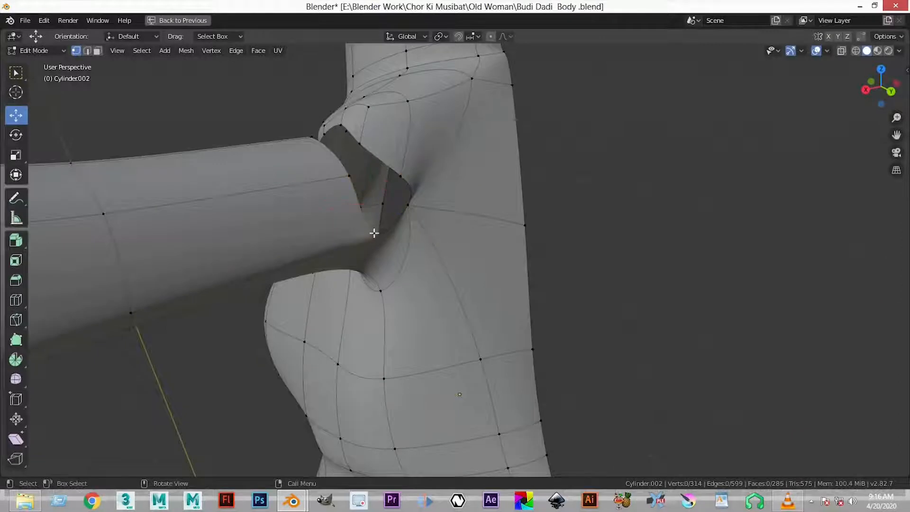
- Fill a face between the arm's end and the back of the torso's armhole
{"action": "left_click", "coordinate": [375, 232]}
{"action": "left_click", "coordinate": [400, 177], "text": "shift"}
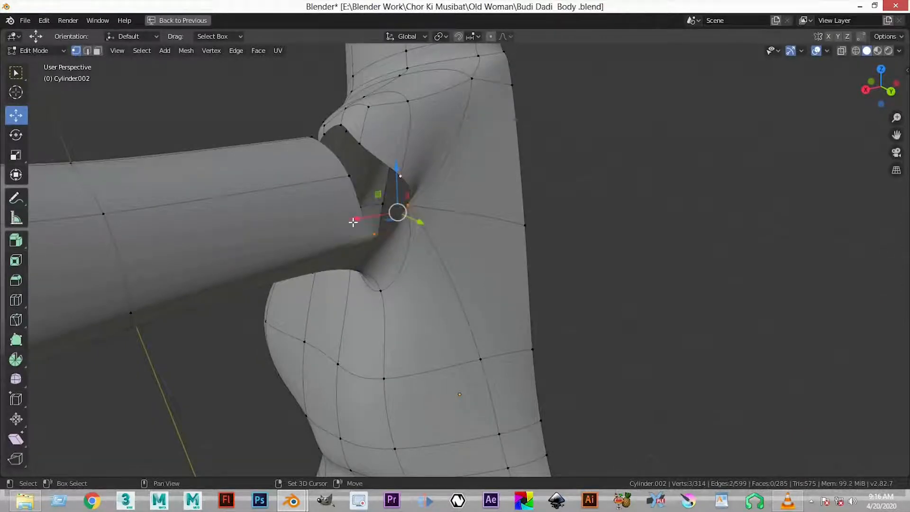
{"action": "key", "text": "f"}
{"action": "middle_click_drag", "start_coordinate": [526, 217], "coordinate": [379, 195]}
- Select the facing arm and armhole vertices at the upper back of the shoulder and fill a face between them
{"action": "left_click", "coordinate": [378, 189]}
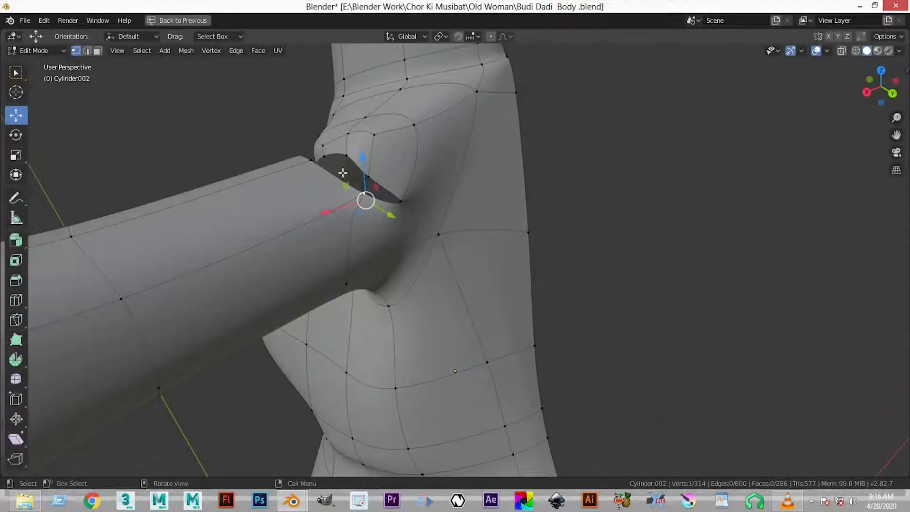
{"action": "middle_click_drag", "start_coordinate": [342, 171], "coordinate": [403, 209]}
{"action": "left_click", "coordinate": [395, 204], "text": "shift"}
{"action": "left_click", "coordinate": [353, 175], "text": "shift"}
{"action": "left_click", "coordinate": [276, 153], "text": "shift"}
{"action": "left_click", "coordinate": [322, 148], "text": "shift"}
{"action": "key", "text": "f"}
- Reposition the vertex beside the remaining gap at the front of the shoulder
{"action": "middle_click_drag", "start_coordinate": [320, 164], "coordinate": [532, 243]}
{"action": "scroll", "coordinate": [531, 221], "scroll_direction": "up", "scroll_amount": 3}
{"action": "left_click", "coordinate": [498, 180]}
{"action": "middle_click_drag", "start_coordinate": [498, 179], "coordinate": [469, 256]}
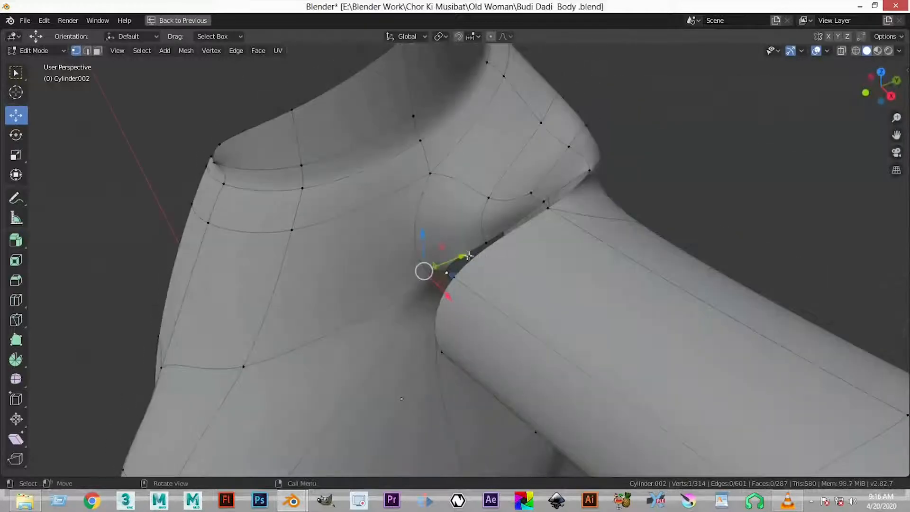
{"action": "left_click_drag", "start_coordinate": [442, 280], "coordinate": [405, 356]}
- Merge the facing arm and armhole vertices on top of the shoulder using At First
{"action": "middle_click_drag", "start_coordinate": [524, 221], "coordinate": [498, 211]}
{"action": "left_click", "coordinate": [471, 237], "text": "shift"}
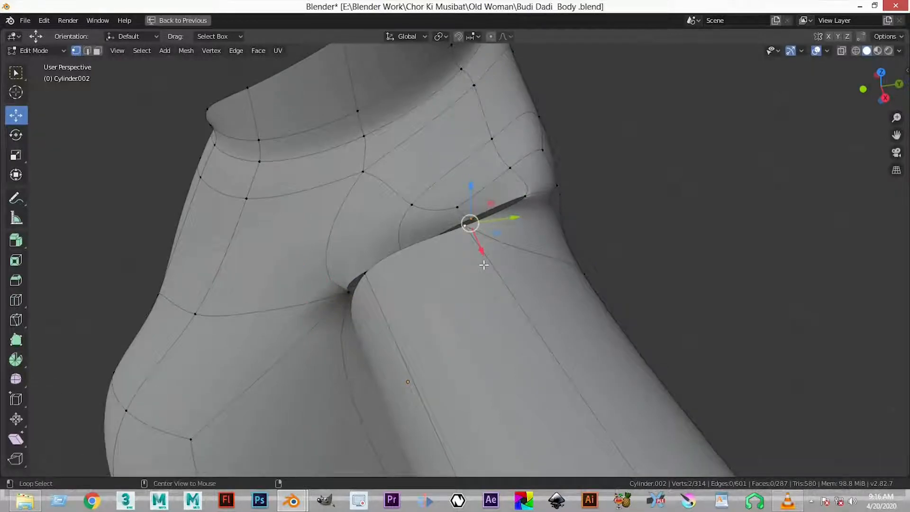
{"action": "key", "text": "m"}
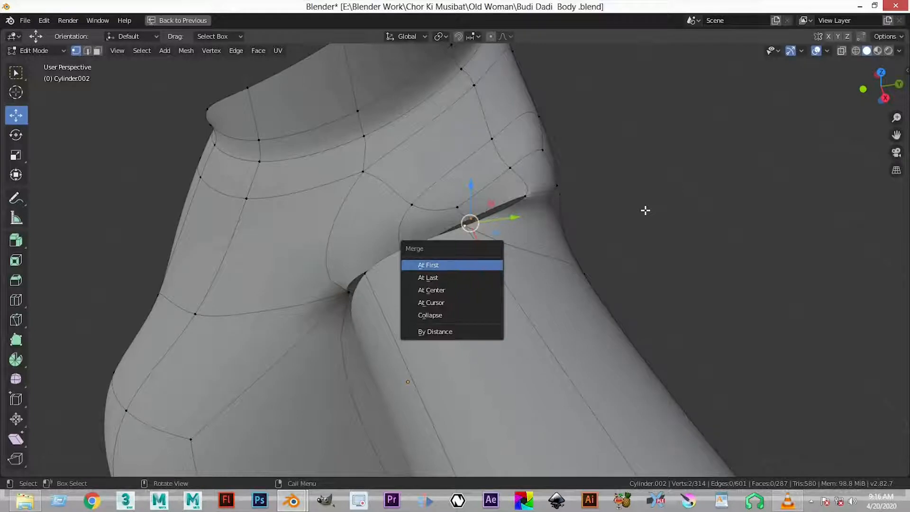
{"action": "left_click", "coordinate": [452, 265]}
{"action": "left_click", "coordinate": [646, 211]}
- Merge the next pair of arm and armhole vertices at the front of the shoulder using At First
{"action": "middle_click_drag", "start_coordinate": [524, 207], "coordinate": [551, 165]}
{"action": "scroll", "coordinate": [526, 205], "scroll_direction": "up", "scroll_amount": 3}
{"action": "middle_click_drag", "start_coordinate": [587, 94], "coordinate": [588, 188], "text": "shift"}
{"action": "middle_click_drag", "start_coordinate": [572, 222], "coordinate": [641, 140]}
{"action": "left_click", "coordinate": [650, 149], "text": "shift"}
{"action": "key", "text": "m"}
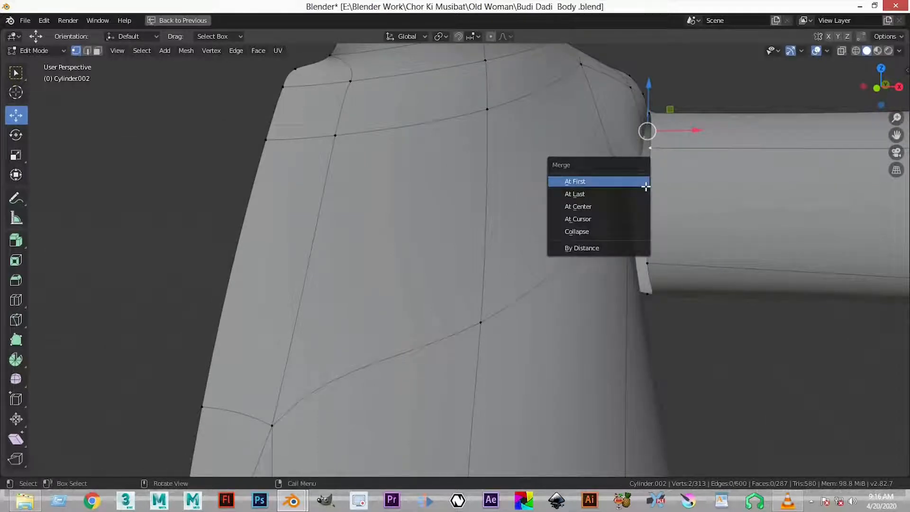
{"action": "left_click", "coordinate": [642, 181]}
- Move the front armhole vertex -0.00907 m along Y and merge it with the arm's lower front vertex using At First
{"action": "middle_click_drag", "start_coordinate": [624, 185], "coordinate": [588, 175]}
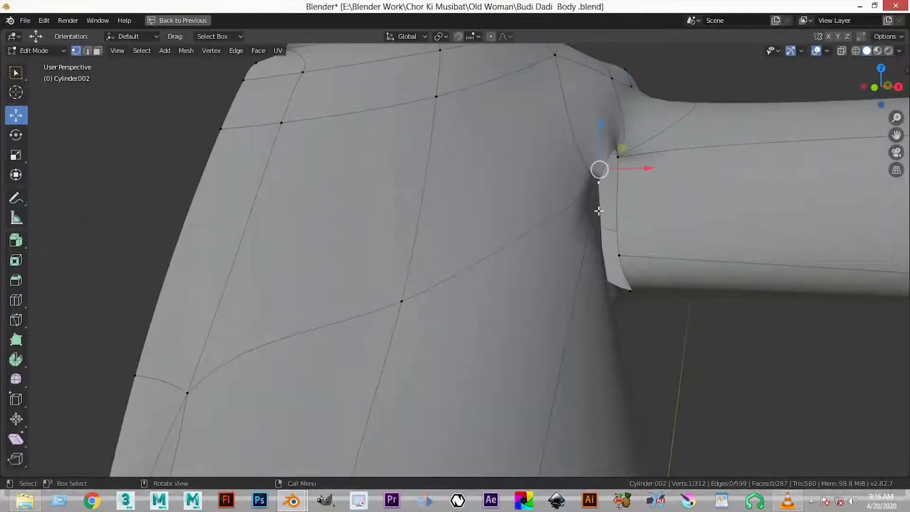
{"action": "middle_click_drag", "start_coordinate": [603, 205], "coordinate": [534, 282]}
{"action": "left_click_drag", "start_coordinate": [503, 301], "coordinate": [495, 323]}
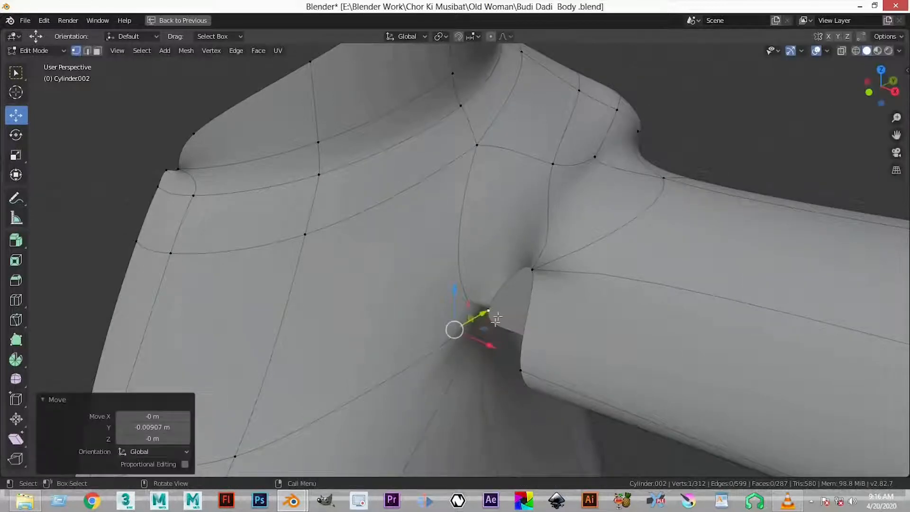
{"action": "left_click", "coordinate": [522, 359], "text": "shift"}
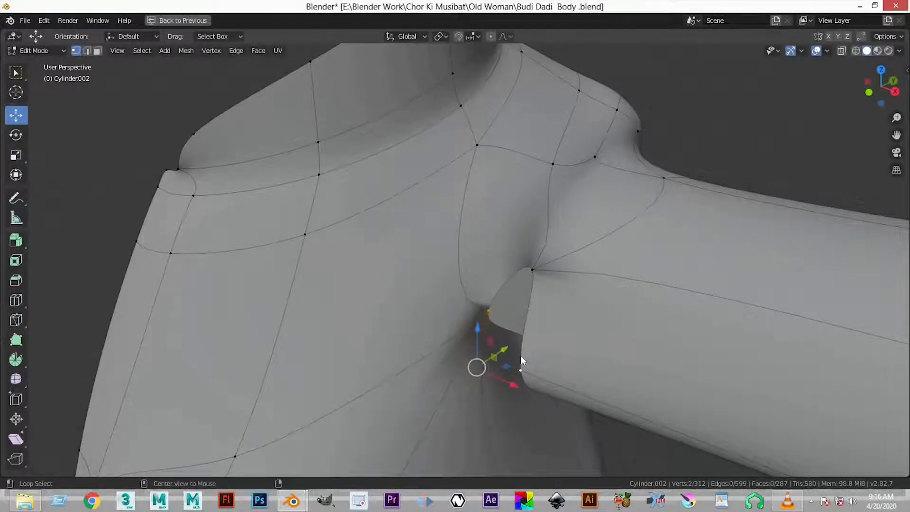
{"action": "key", "text": "alt+m"}
{"action": "left_click", "coordinate": [522, 359]}
- Merge the last open pair of arm and torso vertices under the armpit using At First
{"action": "scroll", "coordinate": [514, 284], "scroll_direction": "down", "scroll_amount": 3}
{"action": "middle_click_drag", "start_coordinate": [506, 234], "coordinate": [479, 204]}
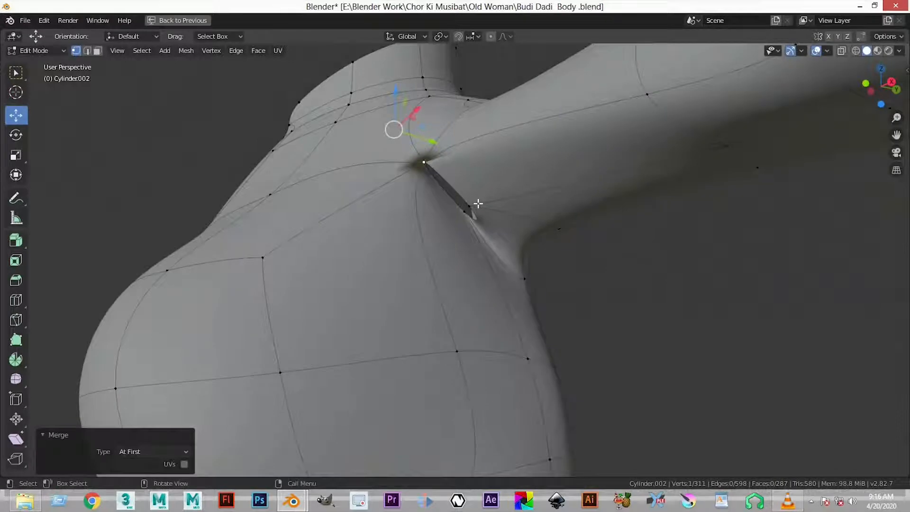
{"action": "left_click", "coordinate": [463, 218]}
{"action": "key", "text": "alt+m"}
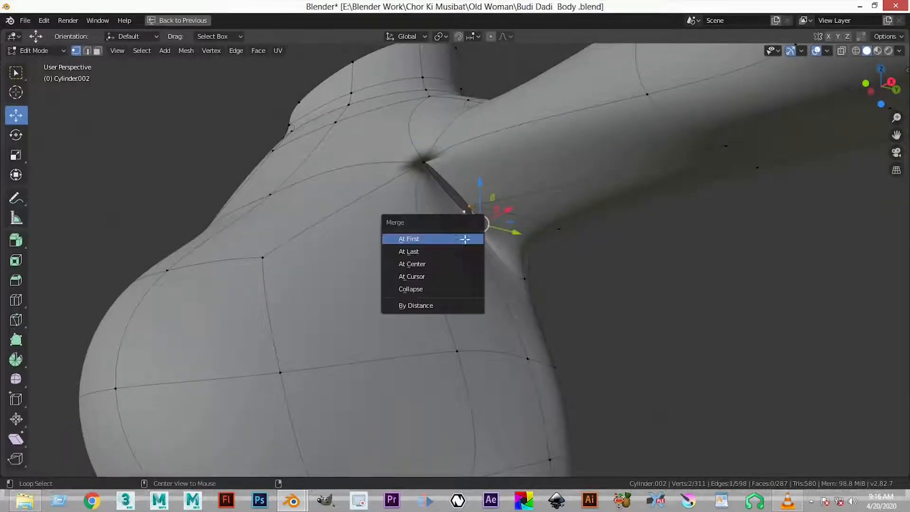
{"action": "left_click", "coordinate": [465, 239]}
{"action": "scroll", "coordinate": [534, 234], "scroll_direction": "down", "scroll_amount": 4}
{"action": "middle_click_drag", "start_coordinate": [534, 234], "coordinate": [584, 253]}
{"action": "middle_click_drag", "start_coordinate": [570, 175], "coordinate": [441, 307]}
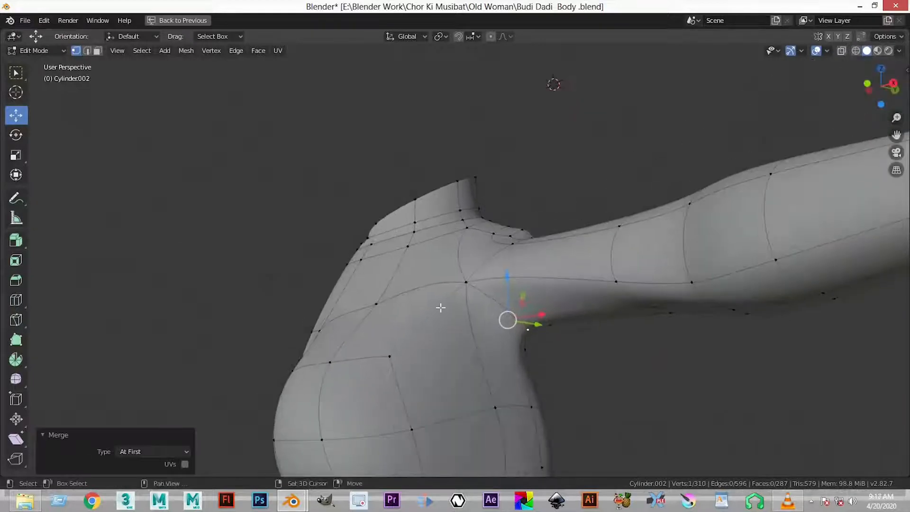
{"action": "key", "text": "k"}
{"action": "middle_click_drag", "start_coordinate": [534, 309], "coordinate": [450, 302]}
{"action": "scroll", "coordinate": [450, 302], "scroll_direction": "up", "scroll_amount": 2}
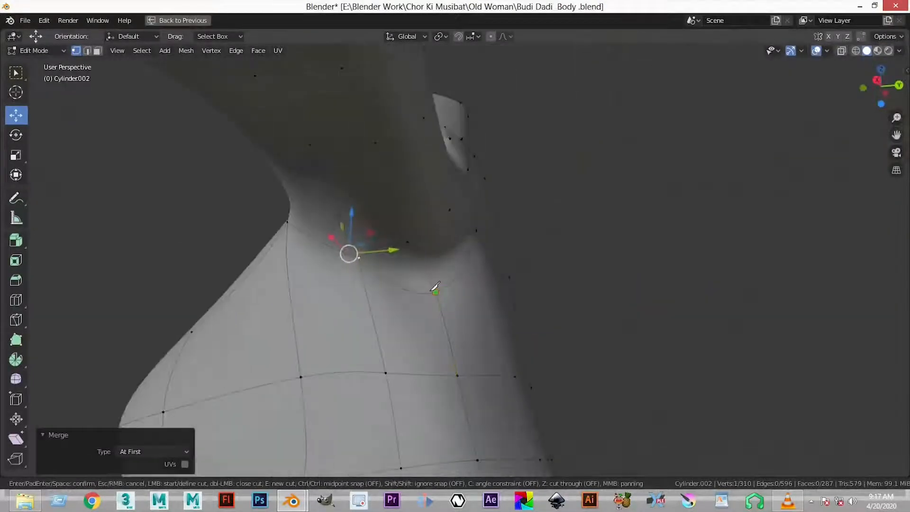
{"action": "key", "text": "Escape"}
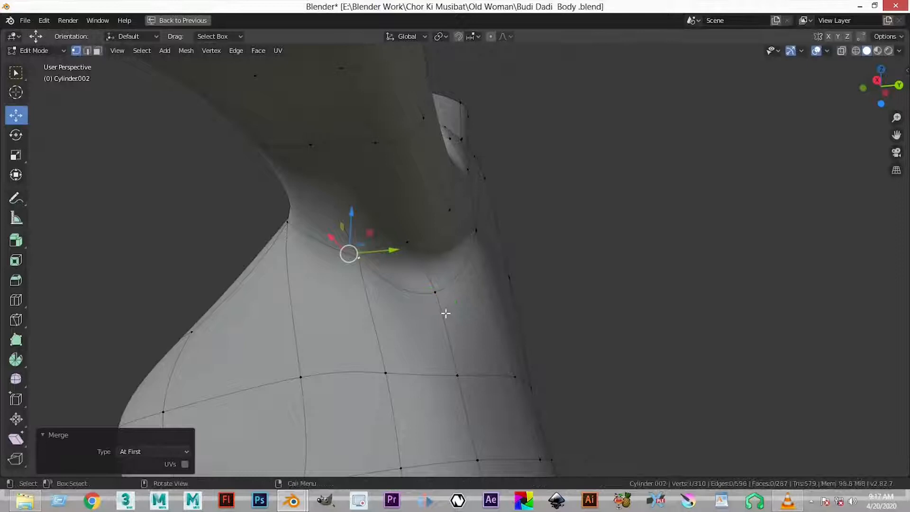
- Cut a new edge with the Knife from the armpit vertex around the side of the torso to the front chest vertex
{"action": "key", "text": "k"}
{"action": "middle_click_drag", "start_coordinate": [384, 290], "coordinate": [406, 296]}
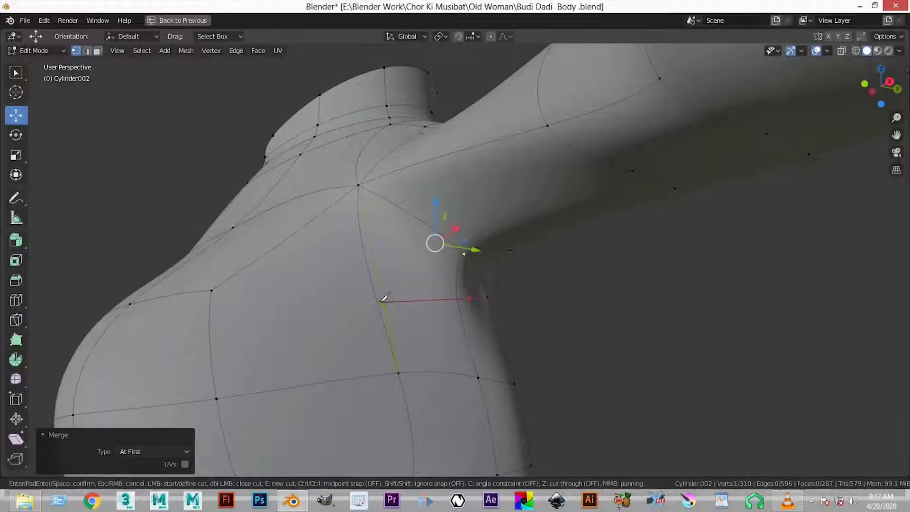
{"action": "left_click", "coordinate": [234, 297]}
{"action": "key", "text": "Return"}
{"action": "middle_click_drag", "start_coordinate": [347, 238], "coordinate": [530, 289]}
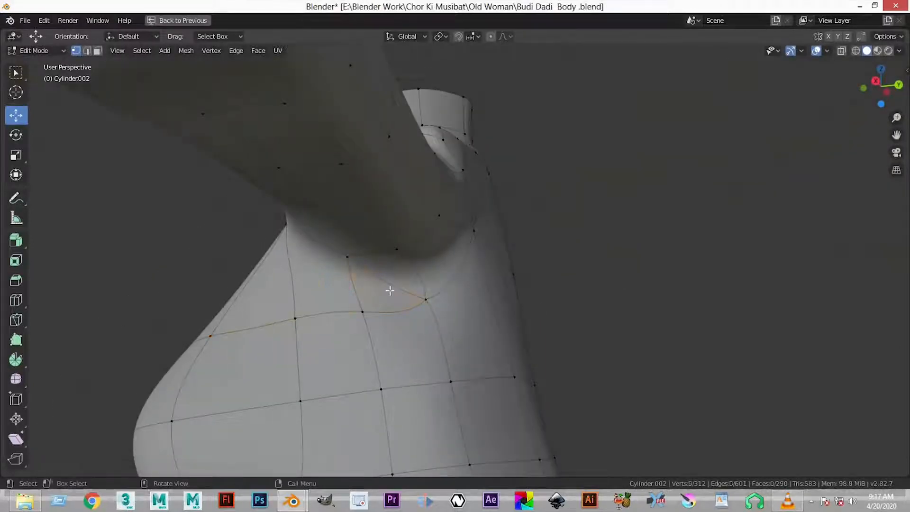
- Dissolve the diagonal edge directly under the armpit, just above the new cut
{"action": "key", "text": "w"}
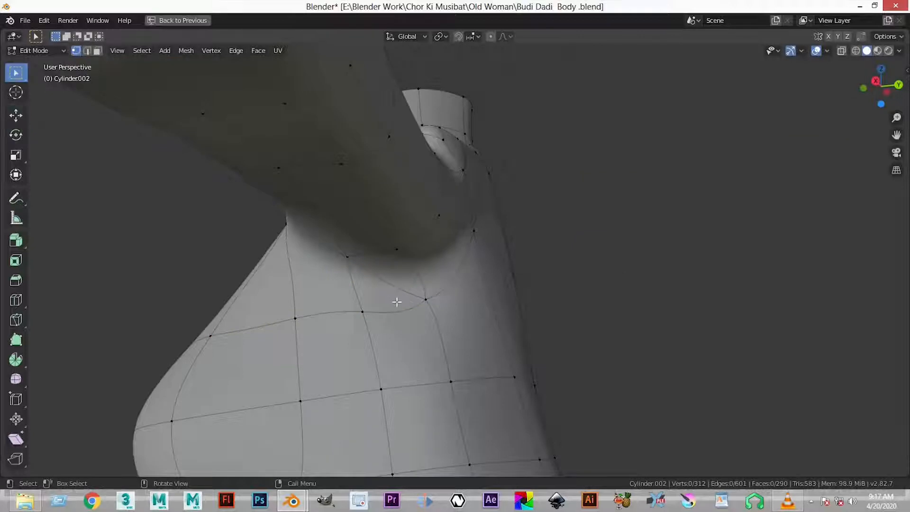
{"action": "key", "text": "2"}
{"action": "left_click", "coordinate": [397, 294]}
{"action": "right_click", "coordinate": [398, 297]}
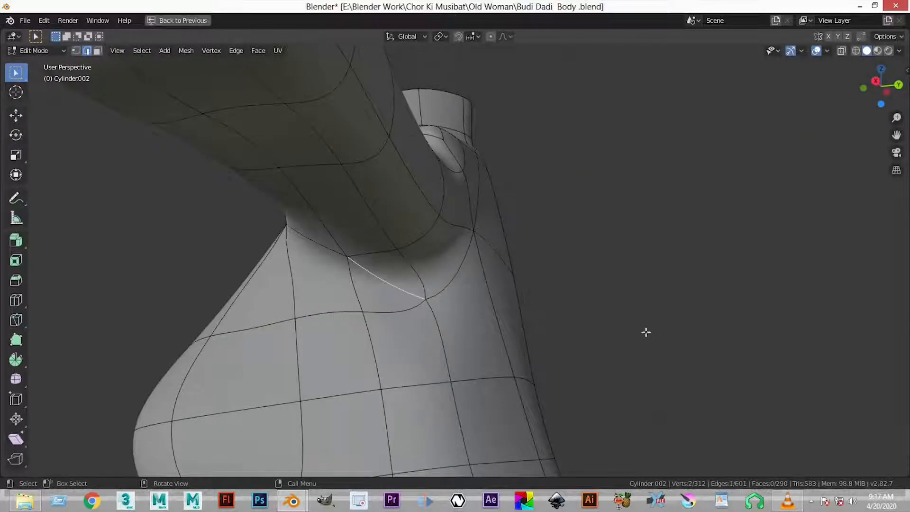
{"action": "key", "text": "x"}
{"action": "left_click", "coordinate": [601, 380]}
- Cut a vertical edge with the Knife from the chest vertex below the shoulder up to the neck rim
{"action": "middle_click_drag", "start_coordinate": [373, 311], "coordinate": [458, 304]}
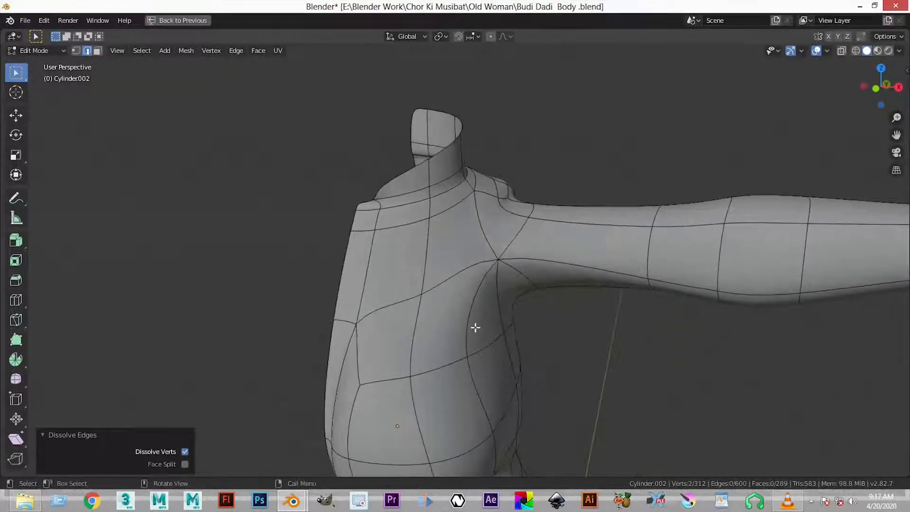
{"action": "key", "text": "k"}
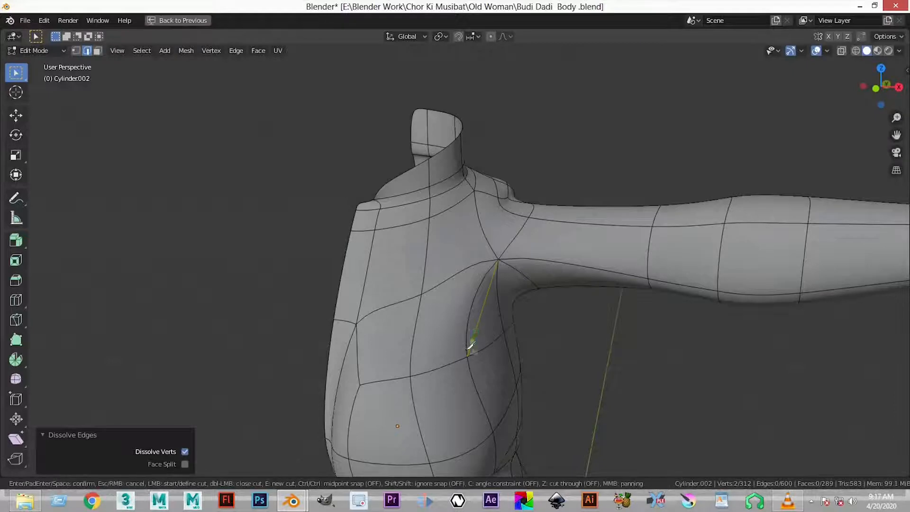
{"action": "key", "text": "Escape"}
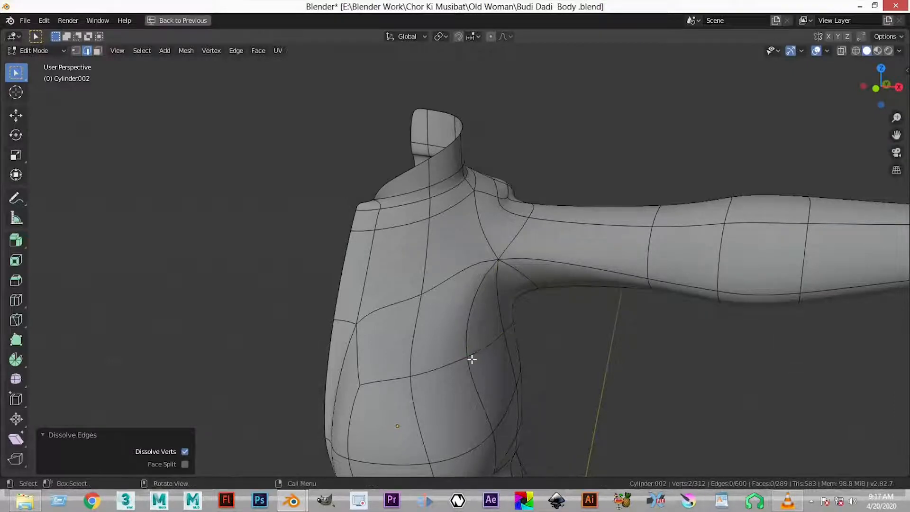
{"action": "key", "text": "k"}
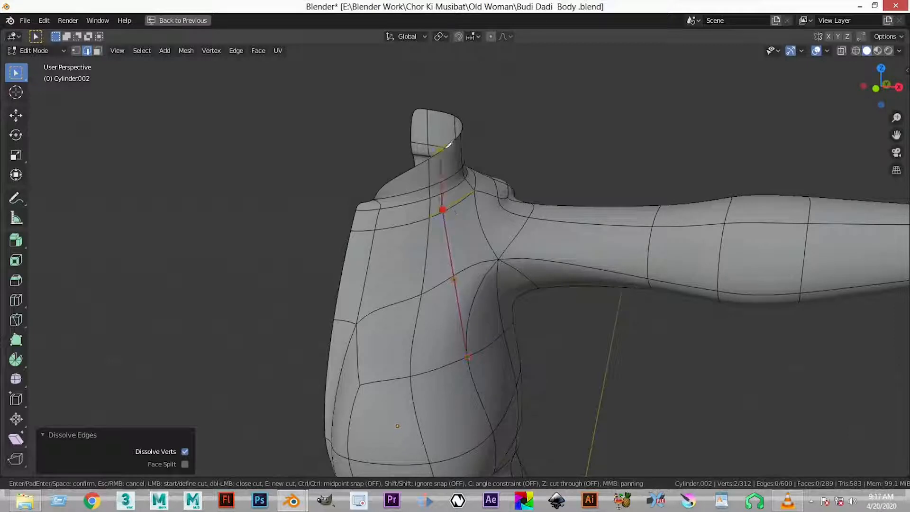
{"action": "key", "text": "Return"}
- Dissolve the curved edge running from the front shoulder vertex down to the chest vertex
{"action": "middle_click_drag", "start_coordinate": [433, 190], "coordinate": [441, 305]}
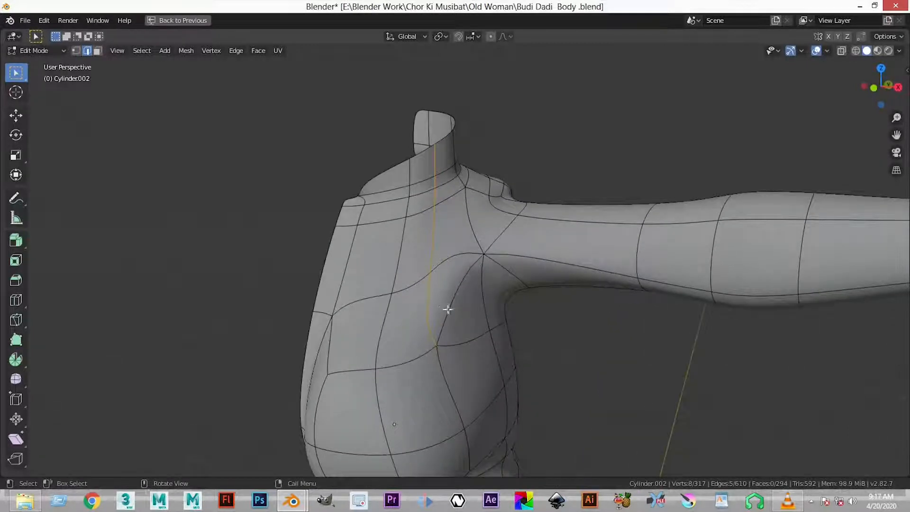
{"action": "left_click", "coordinate": [447, 309]}
{"action": "right_click", "coordinate": [451, 327]}
{"action": "key", "text": "x"}
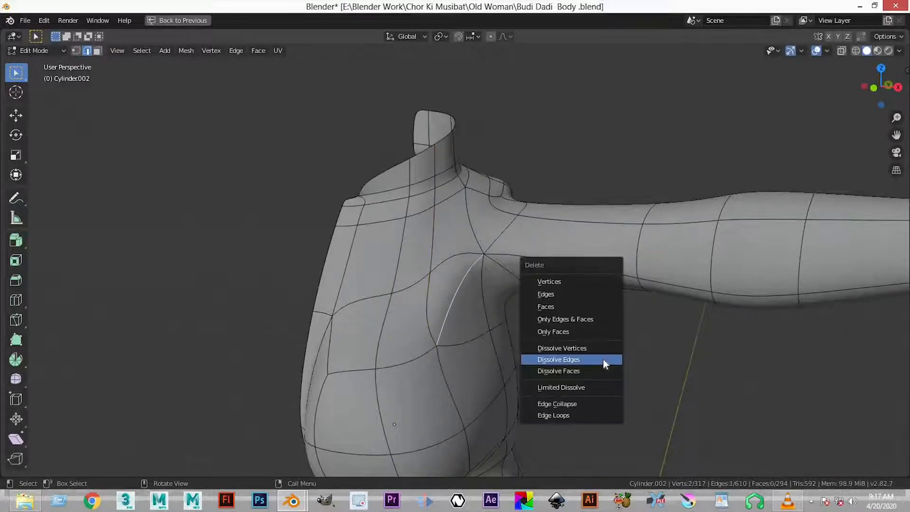
{"action": "left_click", "coordinate": [619, 356]}
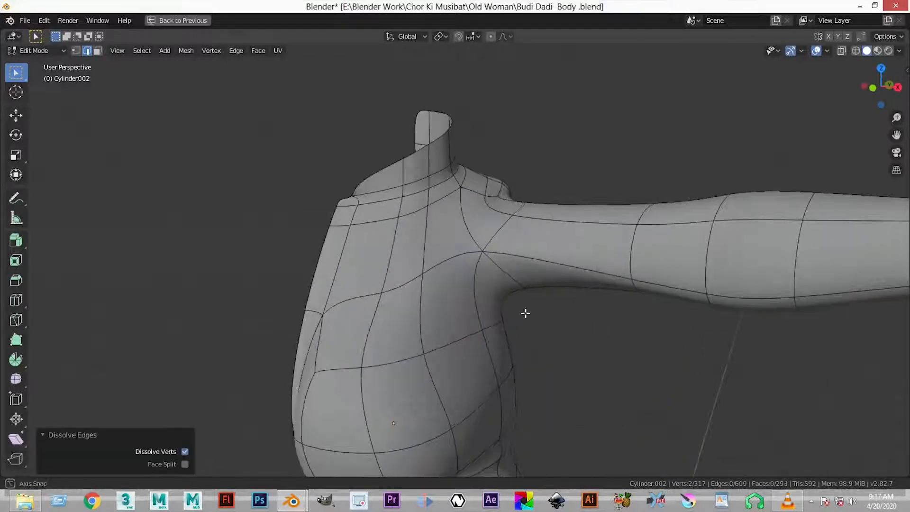
- Smooth the surface on top of the shoulder with the Smooth brush in Sculpt Mode
{"action": "middle_click_drag", "start_coordinate": [526, 314], "coordinate": [519, 309]}
{"action": "scroll", "coordinate": [565, 282], "scroll_direction": "down", "scroll_amount": 5}
{"action": "middle_click_drag", "start_coordinate": [553, 284], "coordinate": [540, 268]}
{"action": "scroll", "coordinate": [541, 268], "scroll_direction": "up", "scroll_amount": 5}
{"action": "middle_click_drag", "start_coordinate": [531, 309], "coordinate": [433, 259]}
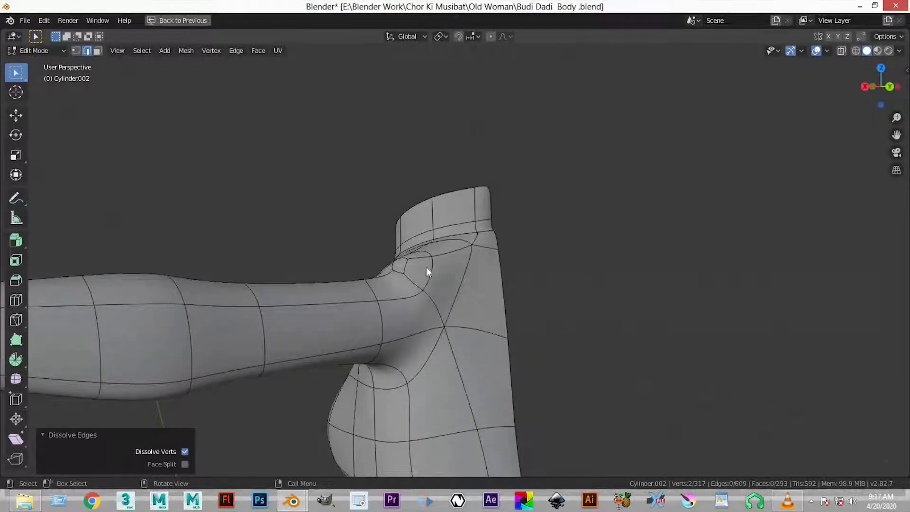
{"action": "key", "text": "Tab"}
{"action": "middle_click_drag", "start_coordinate": [448, 308], "coordinate": [480, 318]}
{"action": "left_click", "coordinate": [38, 51]}
{"action": "left_click", "coordinate": [50, 88]}
{"action": "middle_click_drag", "start_coordinate": [396, 254], "coordinate": [443, 284]}
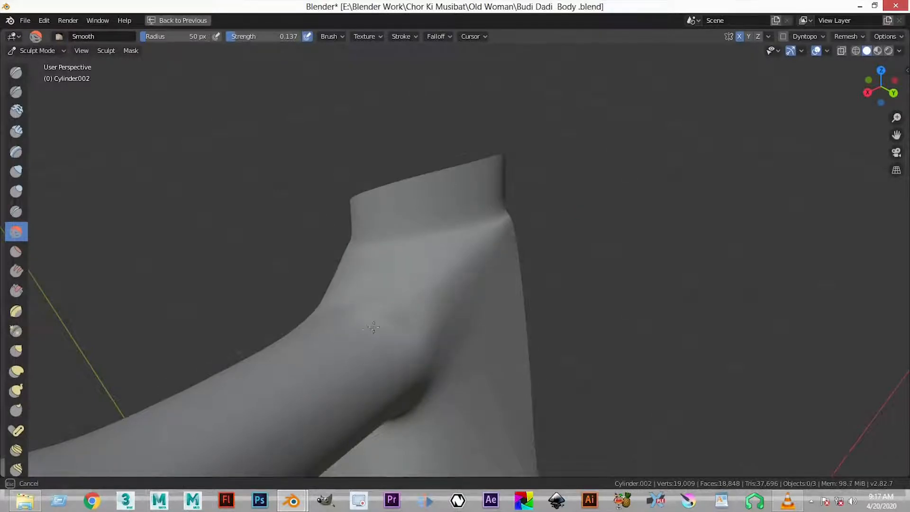
{"action": "middle_click_drag", "start_coordinate": [451, 321], "coordinate": [464, 357]}
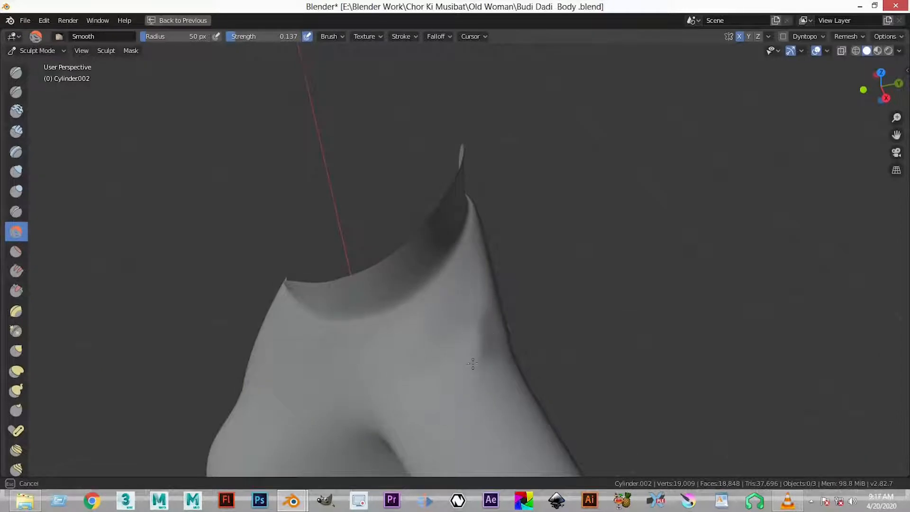
- Return to Edit Mode and merge the inner pair of vertices of the small quad on top of the shoulder using At First
{"action": "left_click", "coordinate": [43, 51]}
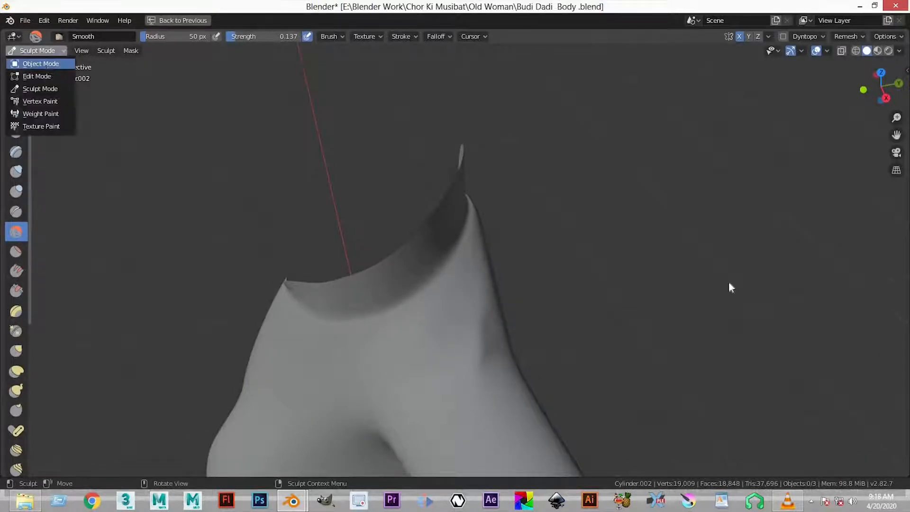
{"action": "key", "text": "Tab"}
{"action": "mouse_move", "coordinate": [685, 272]}
{"action": "middle_mouse_down"}
{"action": "mouse_move", "coordinate": [503, 299]}
{"action": "mouse_move", "coordinate": [454, 316]}
{"action": "mouse_move", "coordinate": [427, 299]}
{"action": "mouse_move", "coordinate": [526, 278]}
{"action": "mouse_move", "coordinate": [486, 299]}
{"action": "mouse_move", "coordinate": [455, 298]}
{"action": "mouse_move", "coordinate": [456, 266]}
{"action": "mouse_move", "coordinate": [454, 318]}
{"action": "middle_mouse_up"}
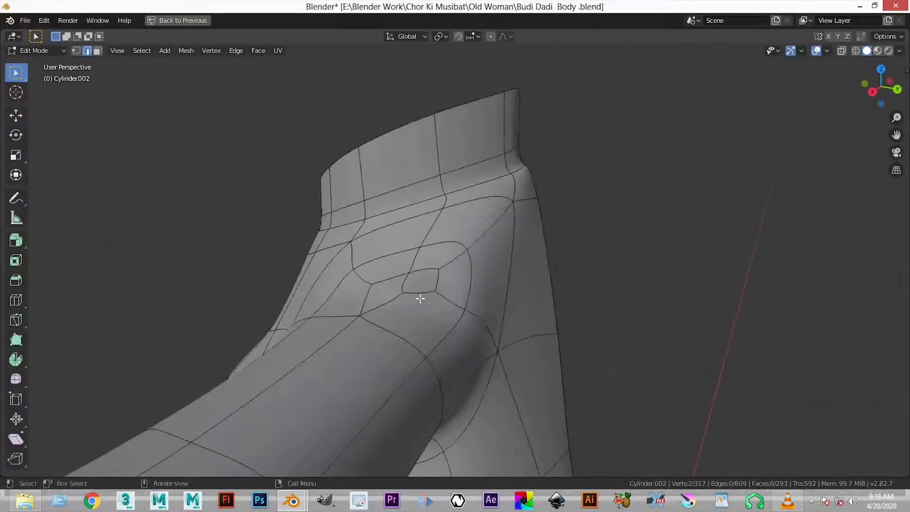
{"action": "key", "text": "1"}
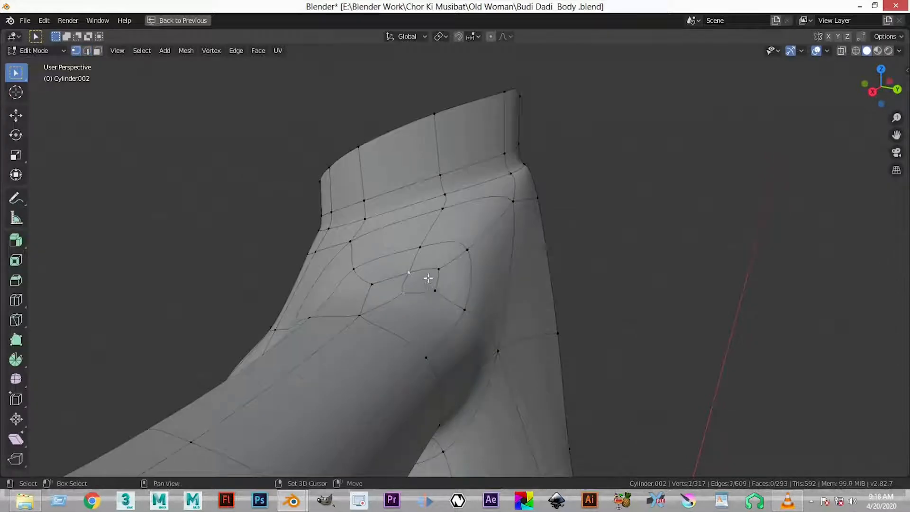
{"action": "right_click", "coordinate": [418, 264]}
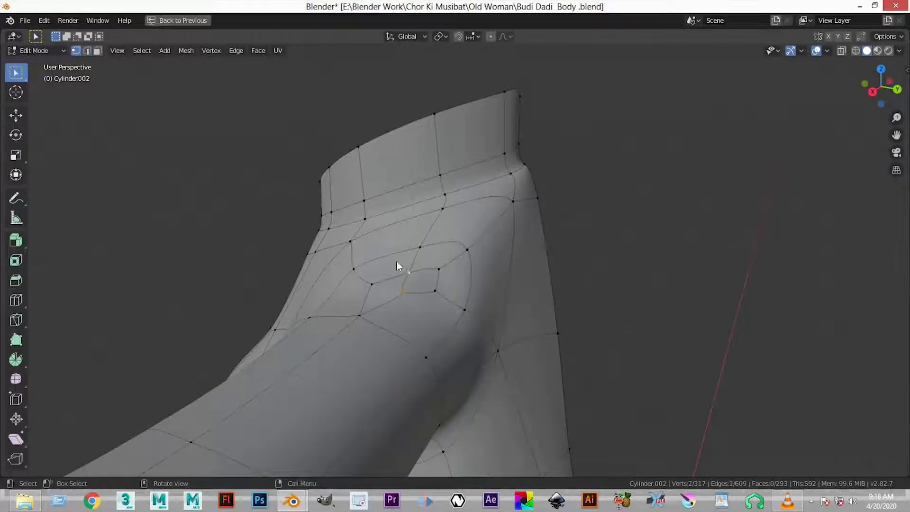
{"action": "right_click", "coordinate": [398, 264]}
{"action": "mouse_move", "coordinate": [415, 424]}
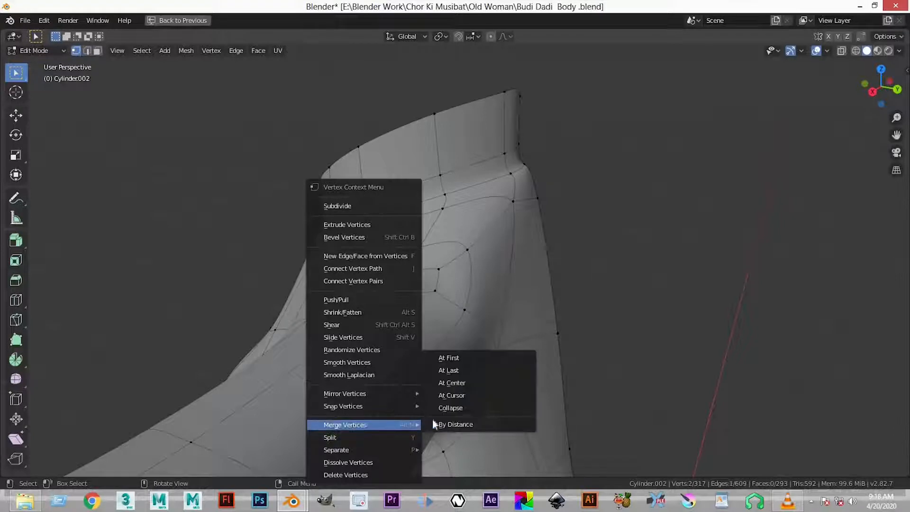
{"action": "left_click", "coordinate": [472, 357]}
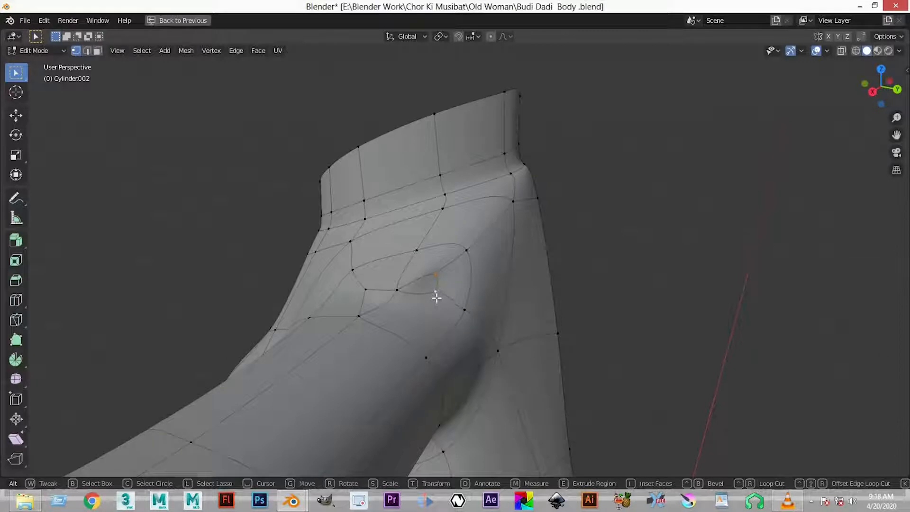
- Merge the outer vertex pair of the small shoulder-top quad using At First, and repeat the merge on a neighbouring pair
{"action": "right_click", "coordinate": [436, 298]}
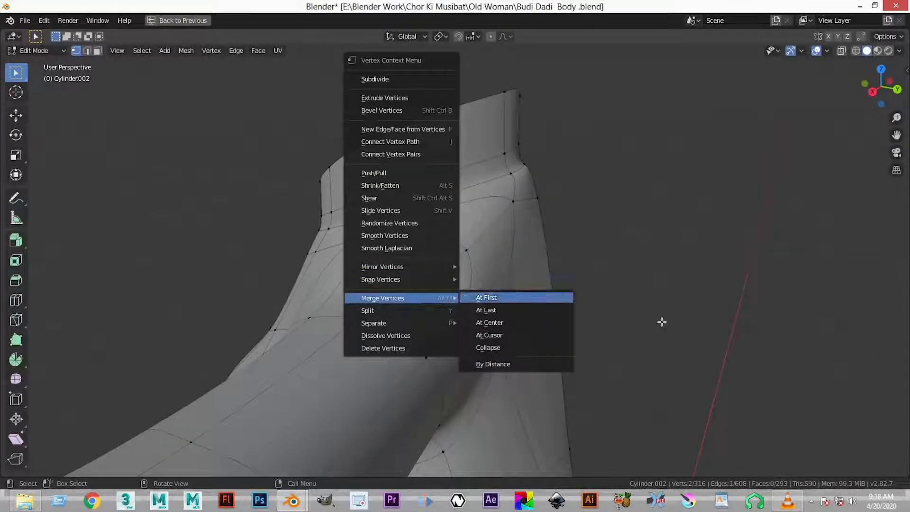
{"action": "left_click", "coordinate": [502, 297]}
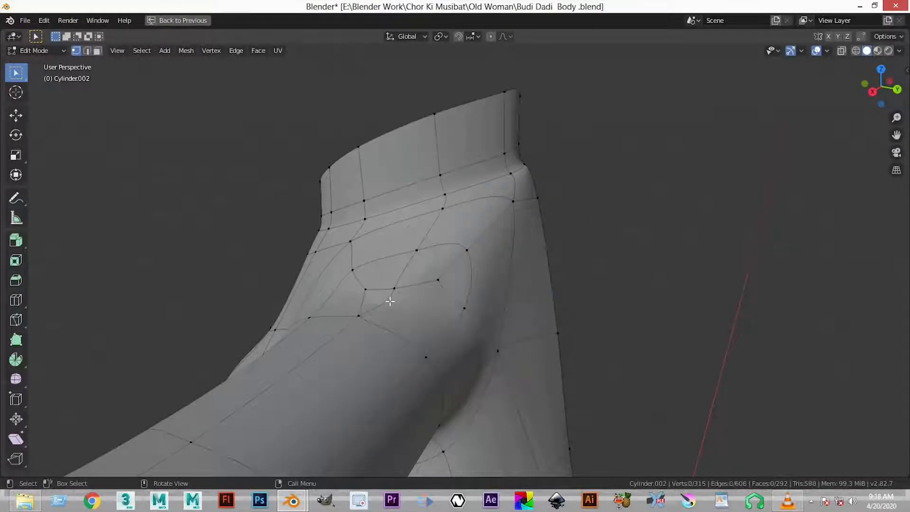
{"action": "key", "text": "shift+r"}
- Repeat the At First merge on the two remaining pairs of closely spaced vertices on top of the shoulder
{"action": "middle_click_drag", "start_coordinate": [439, 283], "coordinate": [472, 271]}
{"action": "left_click", "coordinate": [471, 254]}
{"action": "left_click", "coordinate": [475, 286], "text": "shift"}
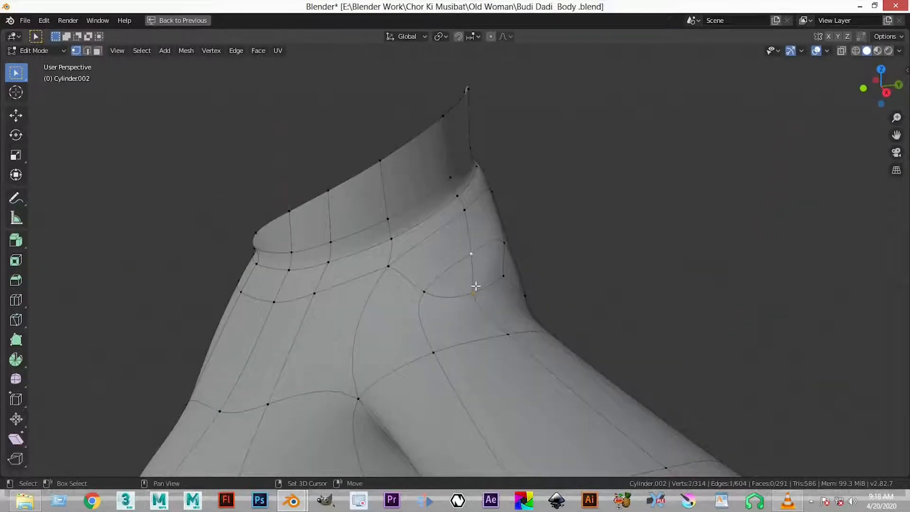
{"action": "key", "text": "shift+r"}
{"action": "middle_click_drag", "start_coordinate": [550, 274], "coordinate": [464, 284]}
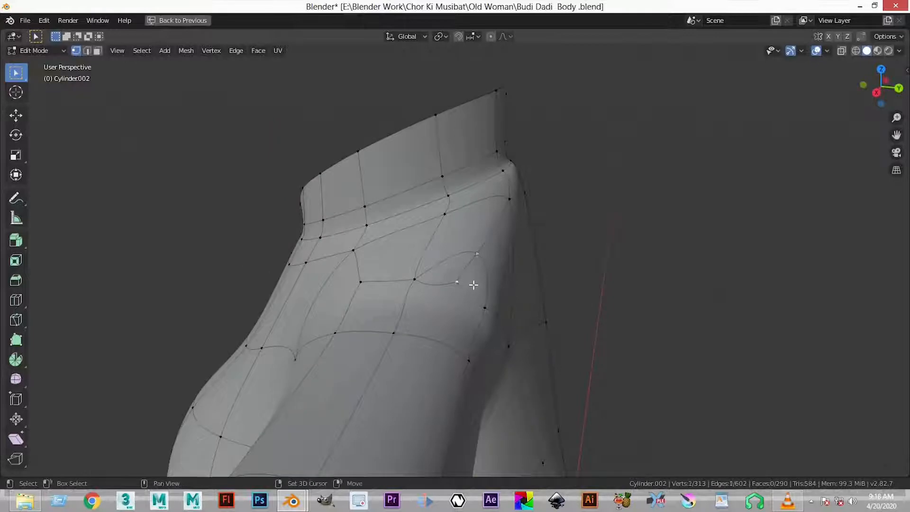
{"action": "key", "text": "shift+r"}
{"action": "middle_click_drag", "start_coordinate": [581, 276], "coordinate": [512, 295]}
{"action": "middle_click_drag", "start_coordinate": [622, 299], "coordinate": [400, 337]}
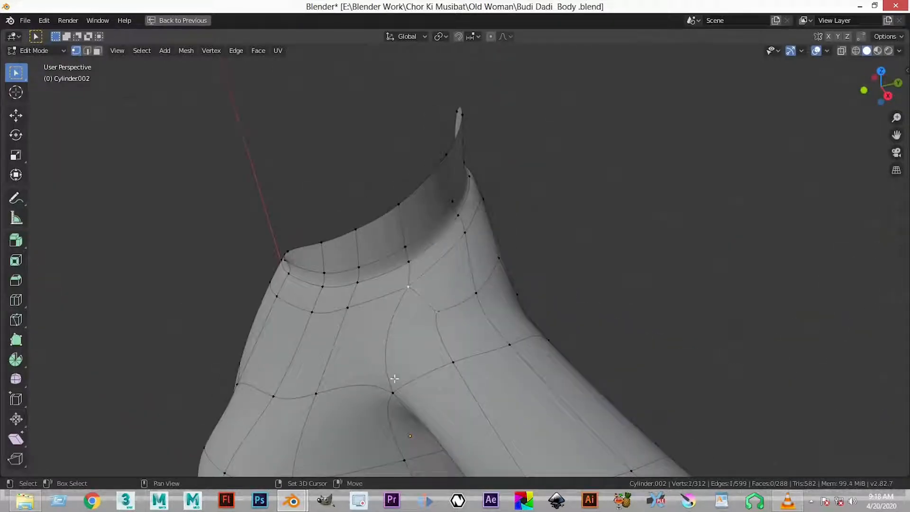
{"action": "left_click", "coordinate": [451, 361], "text": "shift"}
{"action": "middle_click_drag", "start_coordinate": [502, 274], "coordinate": [434, 253]}
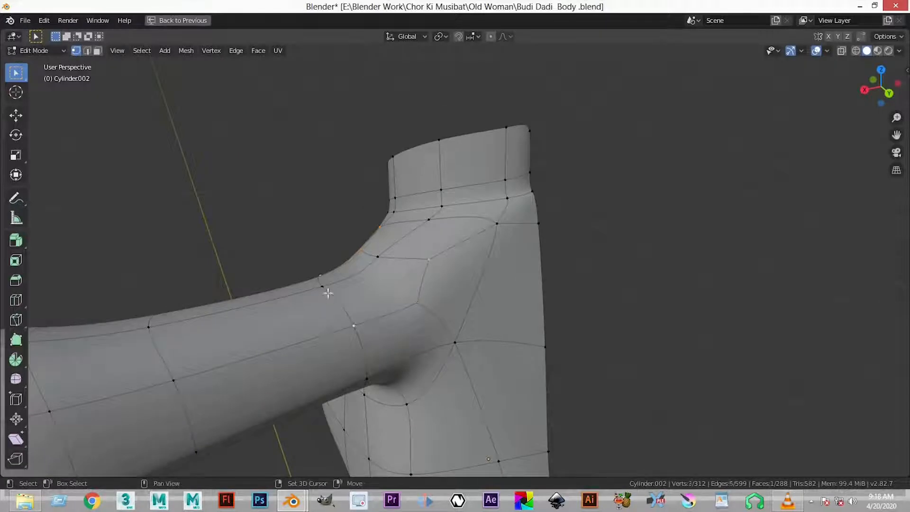
{"action": "left_click", "coordinate": [382, 260], "text": "shift"}
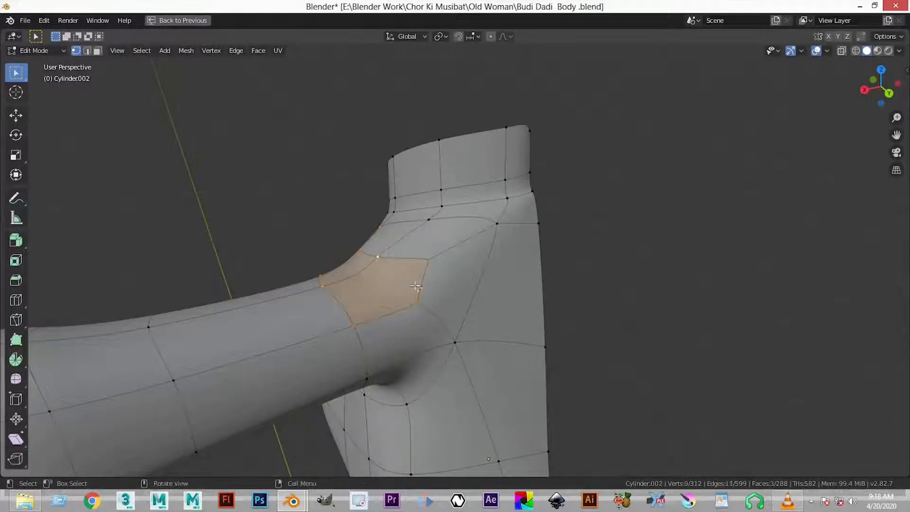
- Clear the selection and cut an edge with the Knife between the shoulder-top vertex and the lower back shoulder vertex
{"action": "middle_click_drag", "start_coordinate": [417, 287], "coordinate": [430, 287]}
{"action": "left_click", "coordinate": [628, 364]}
{"action": "key", "text": "k"}
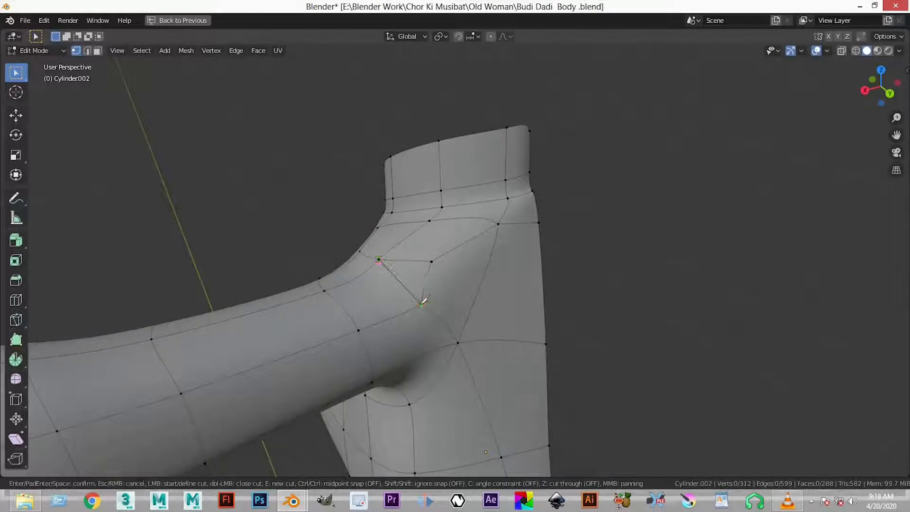
{"action": "key", "text": "Return"}
- Dissolve the leftover edges that meet at the upper back shoulder vertex beside the new cut
{"action": "middle_click_drag", "start_coordinate": [621, 296], "coordinate": [644, 313]}
{"action": "scroll", "coordinate": [534, 294], "scroll_direction": "up", "scroll_amount": 3}
{"action": "middle_click_drag", "start_coordinate": [534, 294], "coordinate": [518, 287]}
{"action": "key", "text": "2"}
{"action": "right_click", "coordinate": [463, 262]}
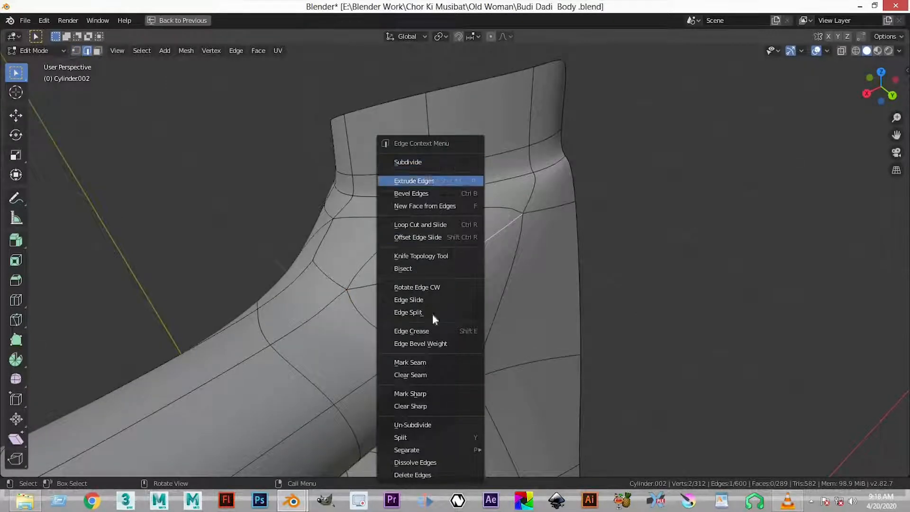
{"action": "key", "text": "x"}
{"action": "left_click", "coordinate": [624, 260]}
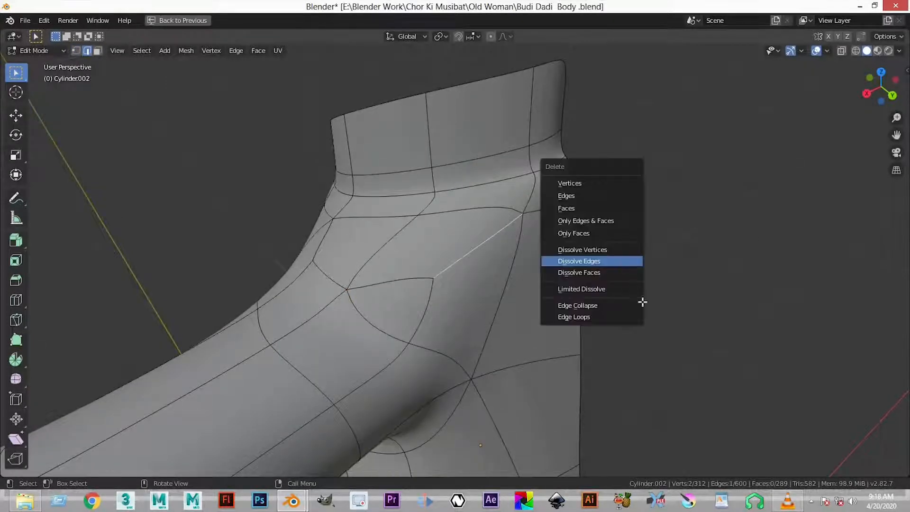
- Cut an edge with the Knife from the back shoulder vertex to the diagonal edge running up the back to the neck
{"action": "scroll", "coordinate": [501, 322], "scroll_direction": "down", "scroll_amount": 1}
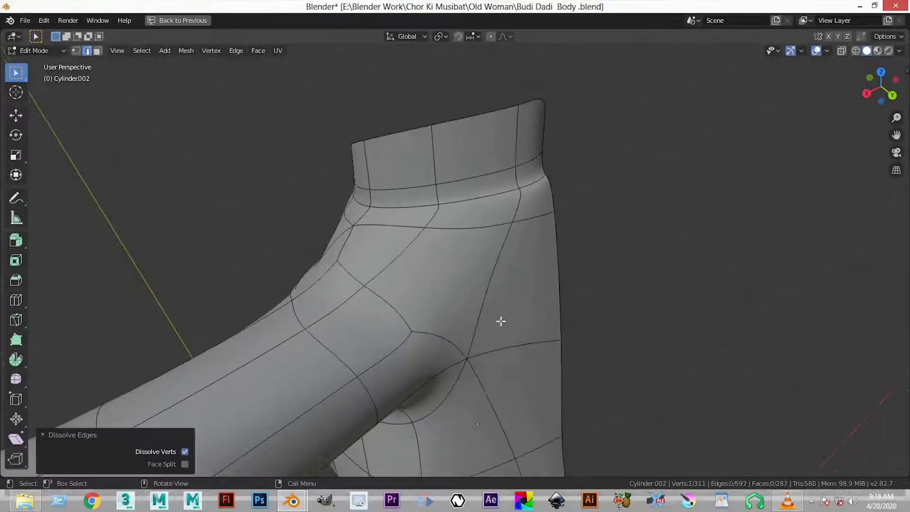
{"action": "middle_click_drag", "start_coordinate": [501, 321], "coordinate": [500, 320]}
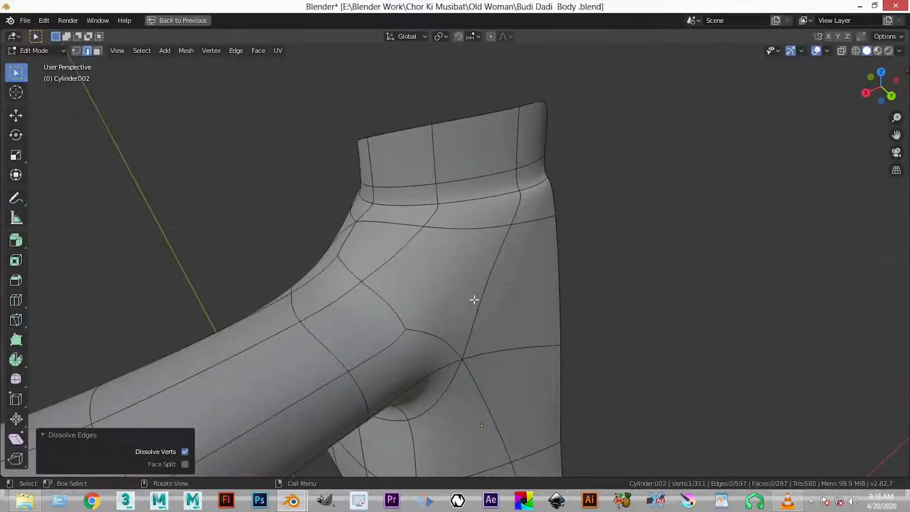
{"action": "key", "text": "k"}
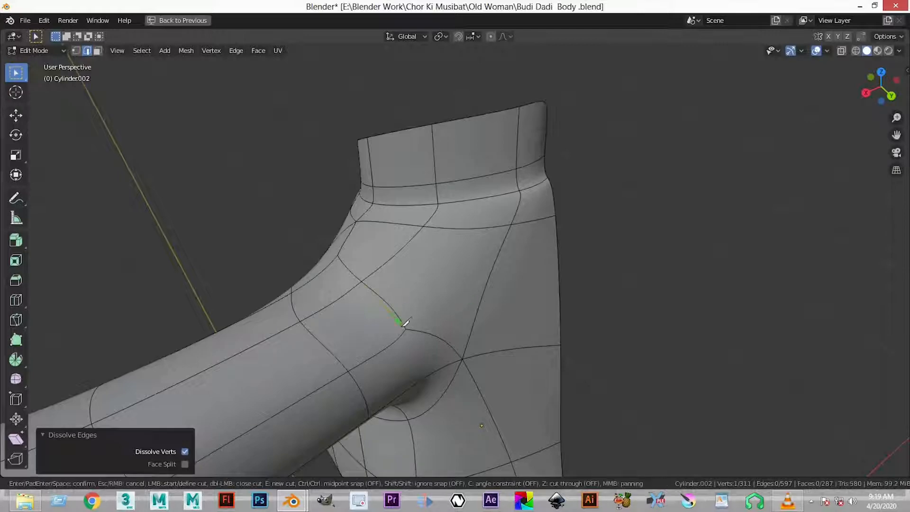
{"action": "left_click", "coordinate": [494, 267]}
{"action": "key", "text": "Return"}
- Cut an edge with the Knife from the upper back shoulder vertex across to the torso's centre back border
{"action": "middle_click_drag", "start_coordinate": [526, 275], "coordinate": [498, 268]}
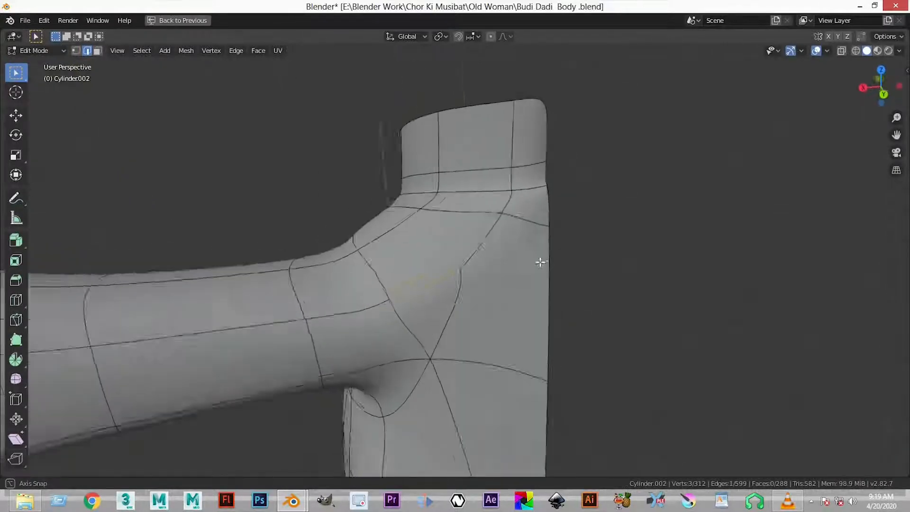
{"action": "key", "text": "k"}
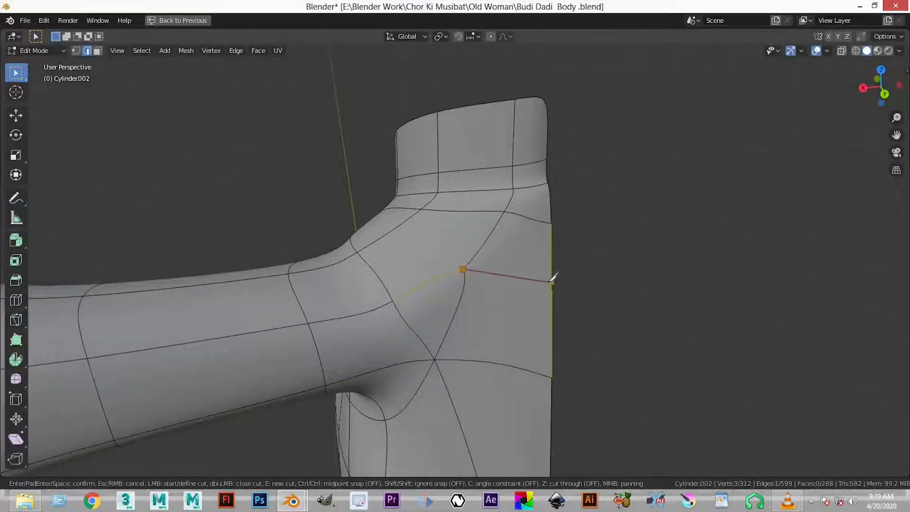
{"action": "left_click", "coordinate": [548, 282]}
{"action": "key", "text": "Return"}
- Knife a second edge below it, from the back shoulder edge to the centre back border, and clear the selection
{"action": "middle_click_drag", "start_coordinate": [544, 305], "coordinate": [447, 289]}
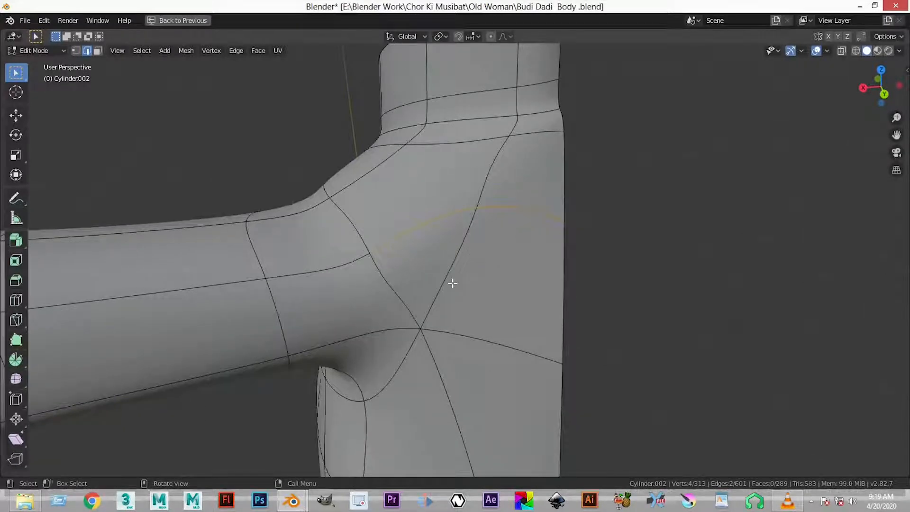
{"action": "key", "text": "k"}
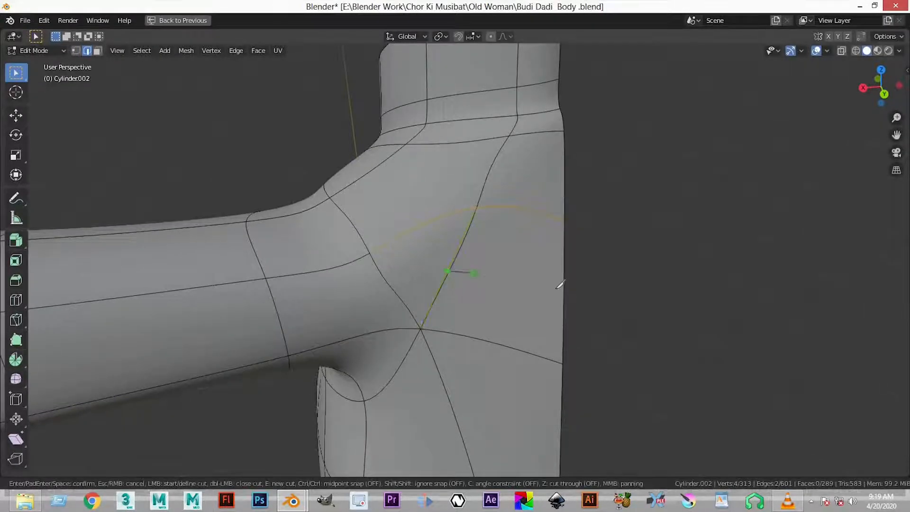
{"action": "left_click", "coordinate": [564, 287]}
{"action": "key", "text": "Return"}
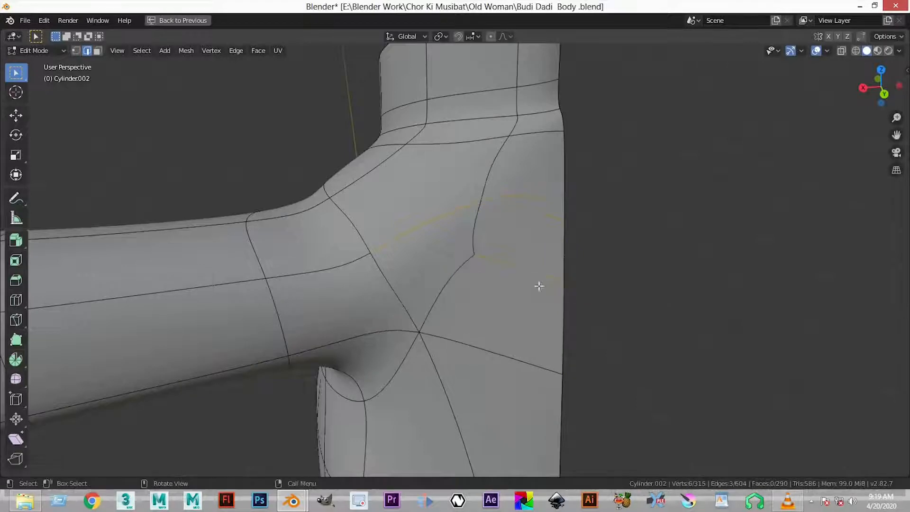
{"action": "key", "text": "Tab"}
{"action": "key", "text": "Tab"}
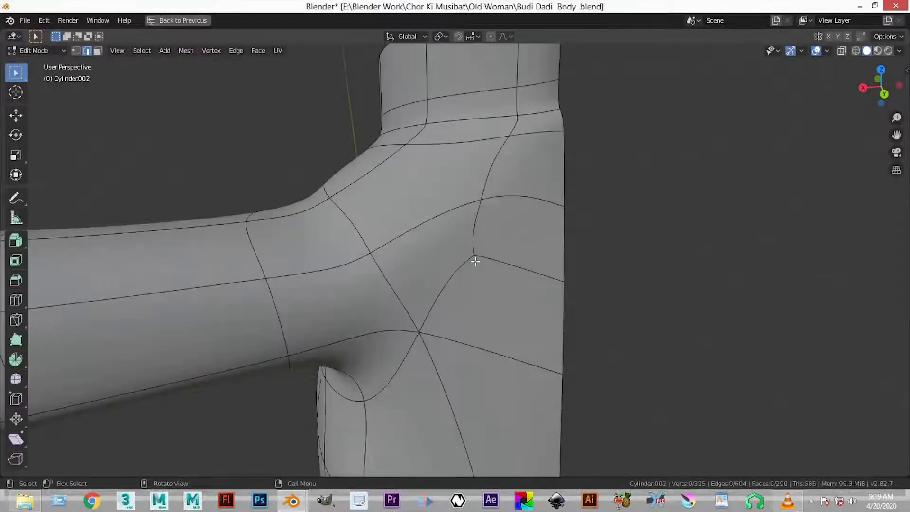
- Select the corner vertex of the lower back cut and move it down along the Z axis
{"action": "key", "text": "1"}
{"action": "left_click", "coordinate": [475, 258]}
{"action": "middle_click_drag", "start_coordinate": [486, 272], "coordinate": [495, 294]}
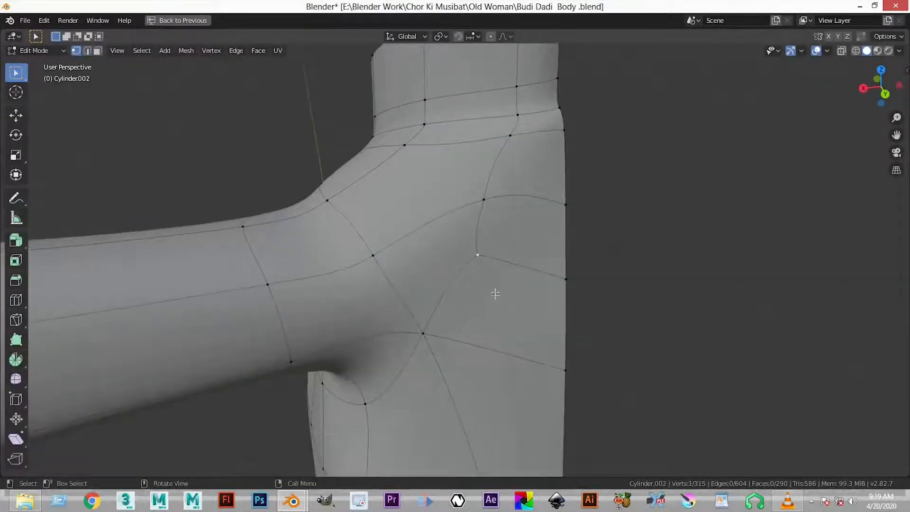
{"action": "key", "text": "c"}
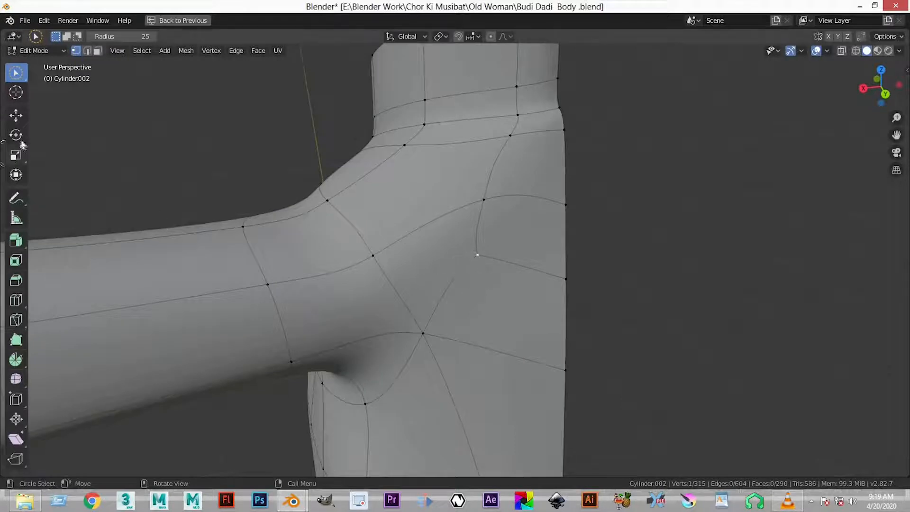
{"action": "left_click", "coordinate": [15, 115]}
{"action": "key", "text": "g"}
{"action": "key", "text": "z"}
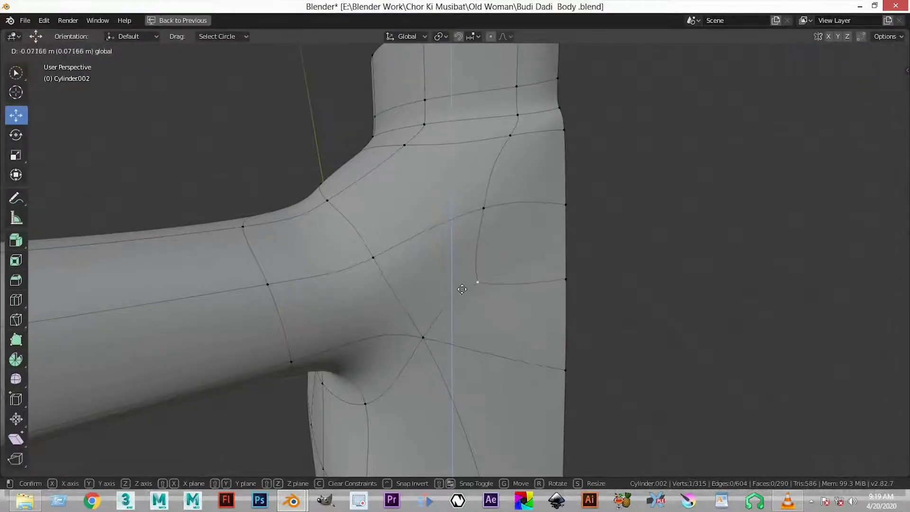
{"action": "left_click", "coordinate": [531, 253]}
- Add the vertex directly above to the selection and move both back vertices outward along the Y axis
{"action": "scroll", "coordinate": [652, 284], "scroll_direction": "down", "scroll_amount": 3}
{"action": "middle_click_drag", "start_coordinate": [653, 285], "coordinate": [494, 232]}
{"action": "left_click", "coordinate": [493, 232], "text": "shift"}
{"action": "left_click_drag", "start_coordinate": [529, 283], "coordinate": [539, 288]}
{"action": "left_click_drag", "start_coordinate": [17, 76], "coordinate": [54, 95]}
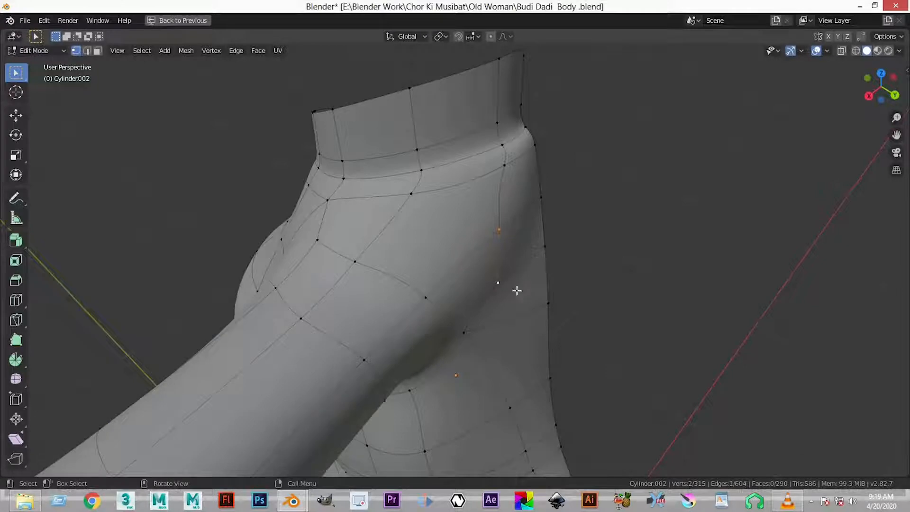
{"action": "left_click", "coordinate": [16, 120]}
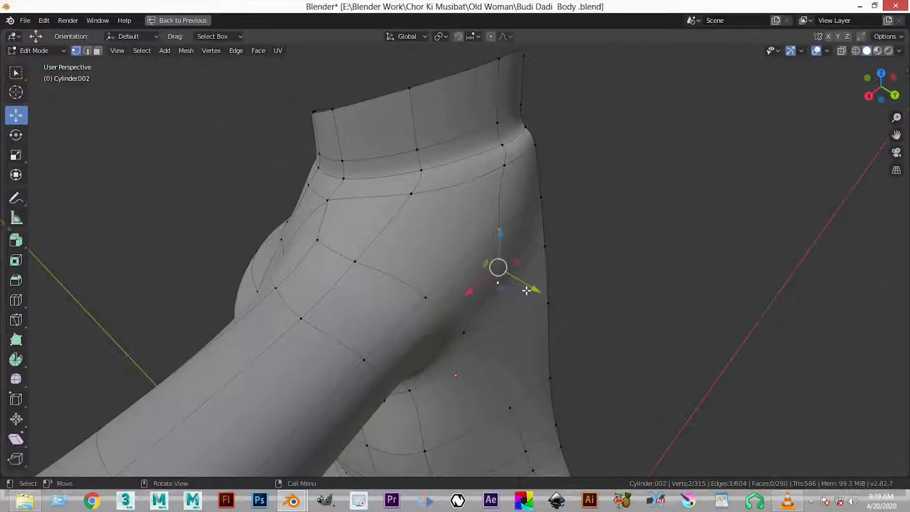
{"action": "left_click_drag", "start_coordinate": [547, 291], "coordinate": [566, 286]}
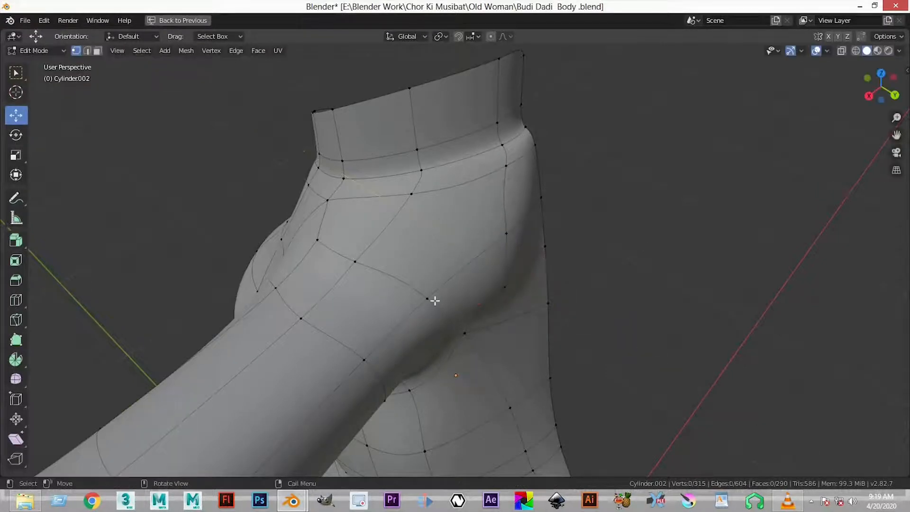
{"action": "left_click", "coordinate": [591, 280]}
- Return to Object Mode, select the body and add a Mirror modifier to it
{"action": "scroll", "coordinate": [591, 280], "scroll_direction": "down", "scroll_amount": 4}
{"action": "middle_click_drag", "start_coordinate": [592, 280], "coordinate": [547, 364]}
{"action": "key", "text": "Tab"}
{"action": "scroll", "coordinate": [531, 341], "scroll_direction": "down", "scroll_amount": 5}
{"action": "left_click", "coordinate": [467, 306]}
{"action": "scroll", "coordinate": [493, 304], "scroll_direction": "up", "scroll_amount": 2}
{"action": "middle_click_drag", "start_coordinate": [507, 306], "coordinate": [534, 282]}
{"action": "key", "text": "ctrl+space"}
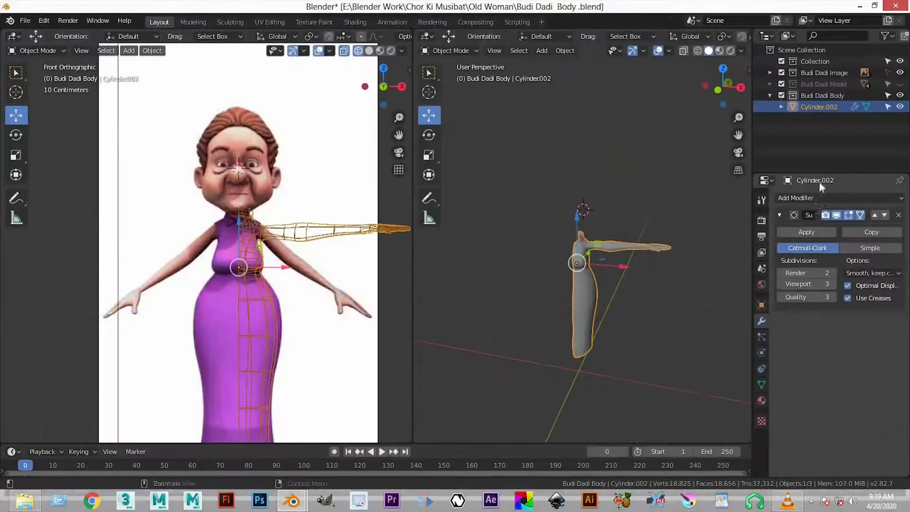
{"action": "left_click", "coordinate": [815, 199]}
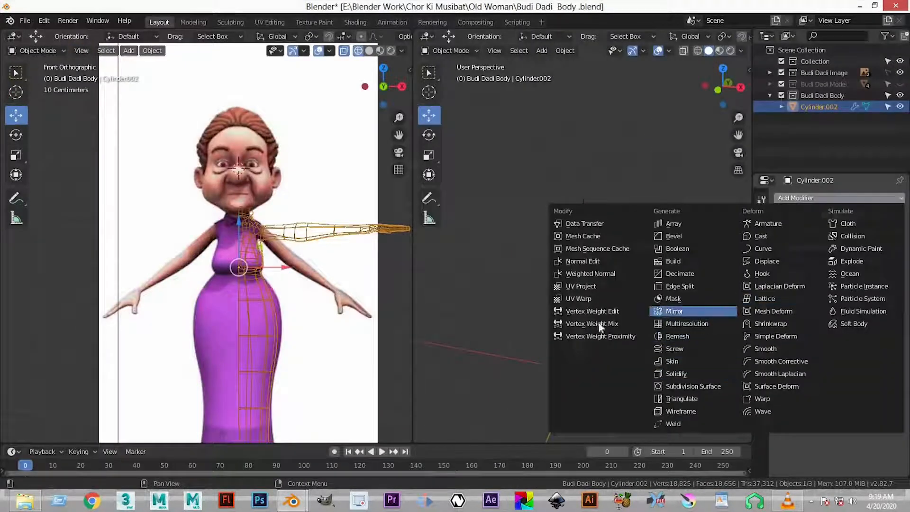
{"action": "left_click", "coordinate": [687, 308]}
{"action": "left_click", "coordinate": [607, 327]}
- Edit the body mesh and shift the centre-line vertex under the bust along the X axis
{"action": "key", "text": "ctrl+space"}
{"action": "scroll", "coordinate": [521, 294], "scroll_direction": "up", "scroll_amount": 4}
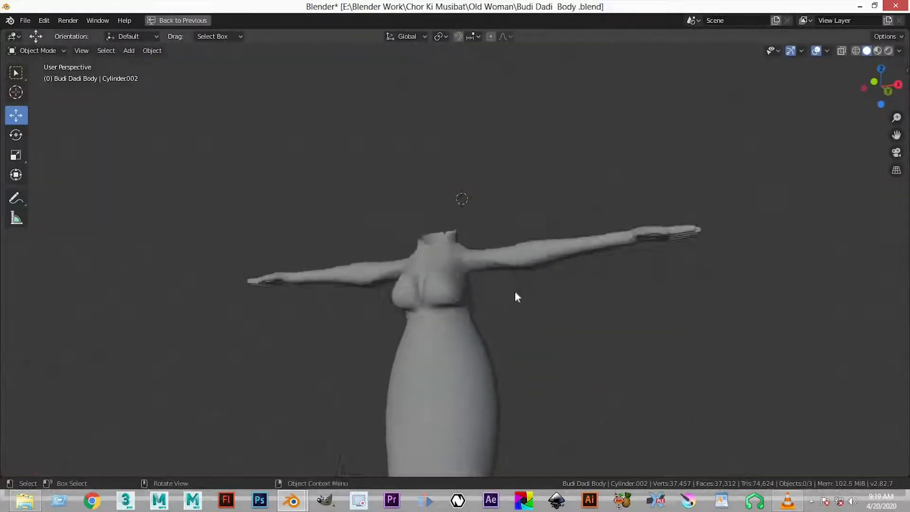
{"action": "scroll", "coordinate": [512, 351], "scroll_direction": "down", "scroll_amount": 4}
{"action": "middle_click_drag", "start_coordinate": [479, 345], "coordinate": [575, 353]}
{"action": "scroll", "coordinate": [451, 317], "scroll_direction": "up", "scroll_amount": 4}
{"action": "middle_click_drag", "start_coordinate": [451, 317], "coordinate": [451, 238]}
{"action": "key", "text": "Tab"}
{"action": "scroll", "coordinate": [443, 309], "scroll_direction": "up", "scroll_amount": 4}
{"action": "scroll", "coordinate": [442, 252], "scroll_direction": "down", "scroll_amount": 1}
{"action": "middle_click_drag", "start_coordinate": [437, 197], "coordinate": [466, 245]}
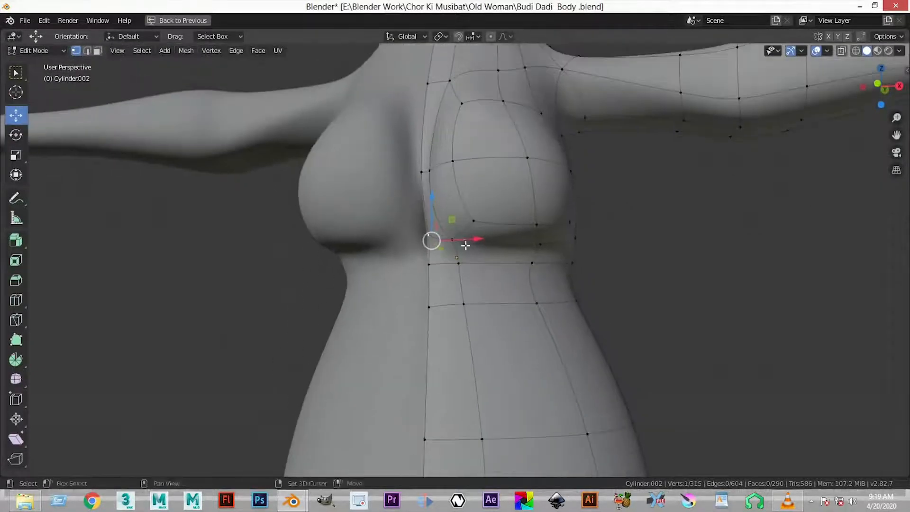
{"action": "left_click_drag", "start_coordinate": [462, 244], "coordinate": [471, 240]}
{"action": "middle_click_drag", "start_coordinate": [471, 240], "coordinate": [359, 221]}
- Adjust the positions of the centre-line vertices between the breasts to smooth the middle of the chest
{"action": "left_click_drag", "start_coordinate": [359, 221], "coordinate": [335, 210]}
{"action": "left_click_drag", "start_coordinate": [295, 167], "coordinate": [297, 168]}
{"action": "middle_click_drag", "start_coordinate": [296, 169], "coordinate": [350, 223]}
{"action": "left_click_drag", "start_coordinate": [363, 237], "coordinate": [360, 264]}
{"action": "left_click", "coordinate": [370, 267]}
{"action": "left_click", "coordinate": [359, 376]}
{"action": "left_click_drag", "start_coordinate": [352, 376], "coordinate": [351, 375]}
{"action": "middle_click_drag", "start_coordinate": [352, 375], "coordinate": [400, 256]}
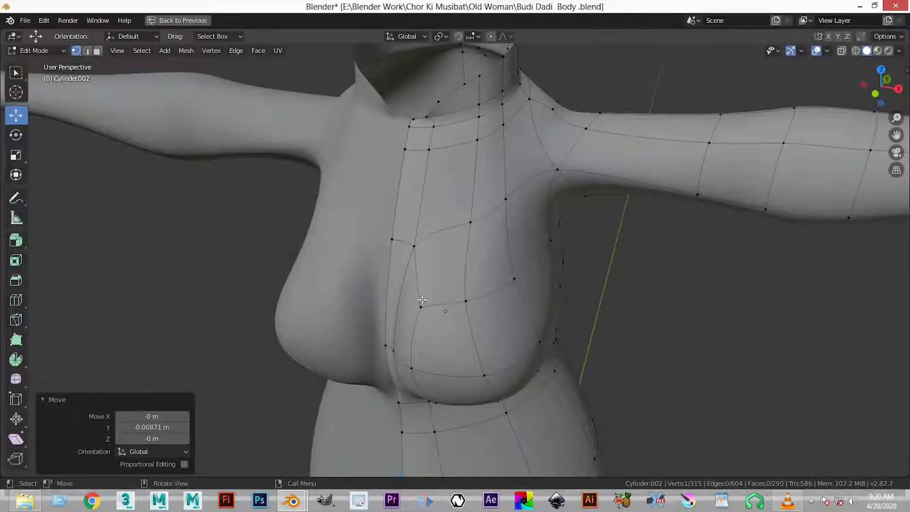
- Clear the selection, return to Object Mode and save the file
{"action": "left_click", "coordinate": [394, 294]}
{"action": "scroll", "coordinate": [401, 256], "scroll_direction": "up", "scroll_amount": 4}
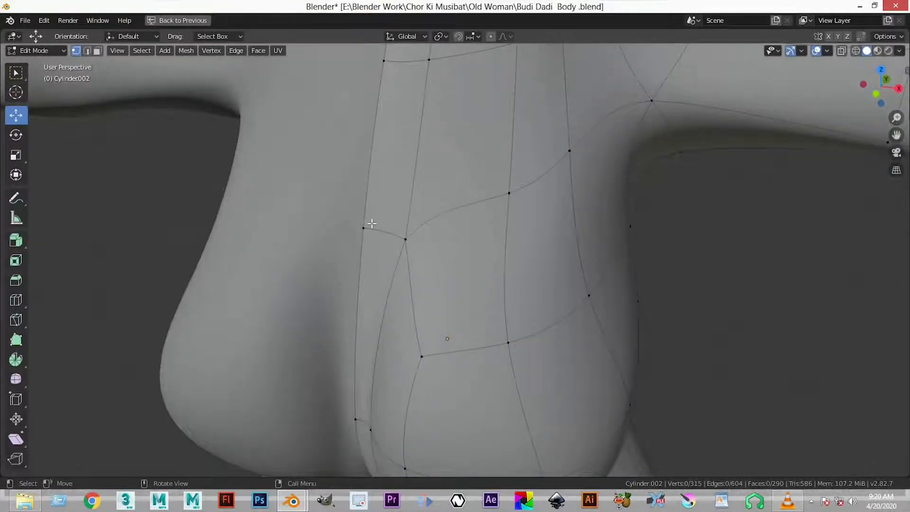
{"action": "scroll", "coordinate": [371, 223], "scroll_direction": "down", "scroll_amount": 6}
{"action": "key", "text": "Tab"}
{"action": "scroll", "coordinate": [514, 260], "scroll_direction": "down", "scroll_amount": 3}
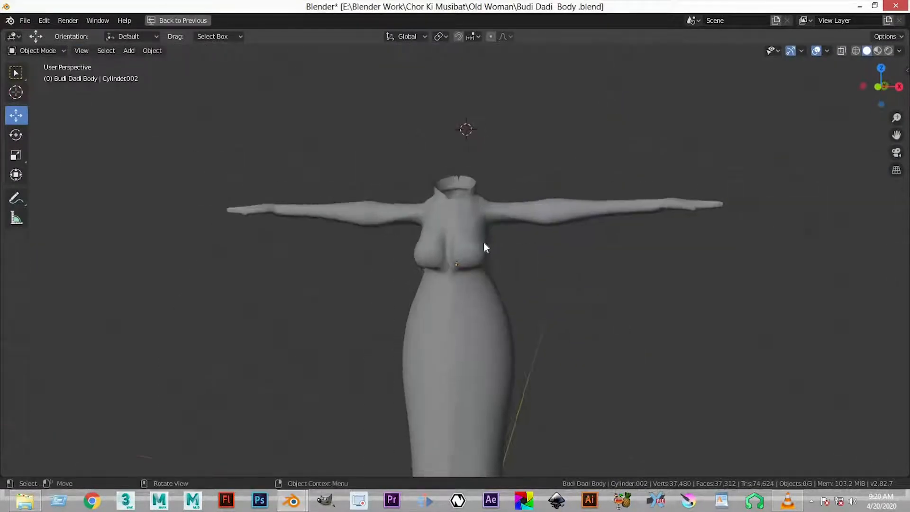
{"action": "scroll", "coordinate": [479, 261], "scroll_direction": "up", "scroll_amount": 4}
{"action": "middle_click_drag", "start_coordinate": [470, 287], "coordinate": [498, 271]}
{"action": "key", "text": "ctrl+s"}
- Restore the multi-view layout and show the Budi Dadi Model collection to compare the head with the neck from behind
{"action": "scroll", "coordinate": [465, 259], "scroll_direction": "down", "scroll_amount": 5}
{"action": "left_click", "coordinate": [470, 275]}
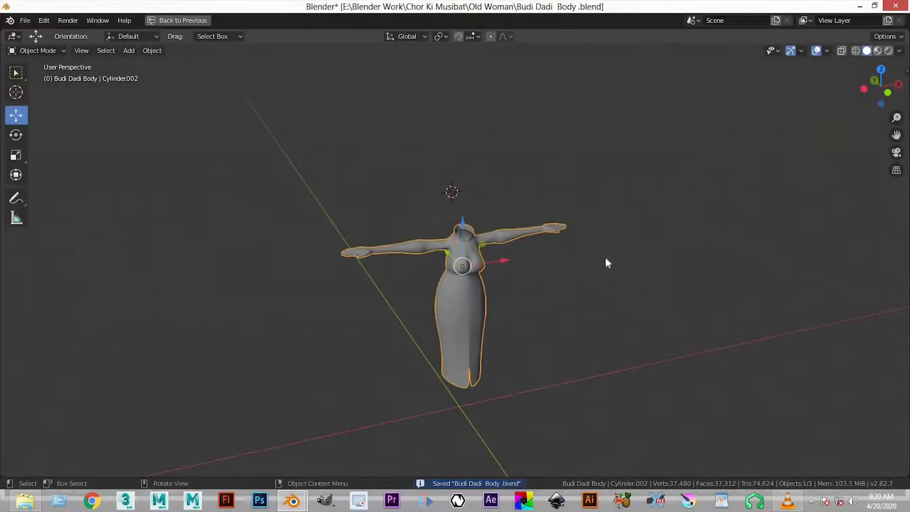
{"action": "left_click", "coordinate": [605, 258]}
{"action": "scroll", "coordinate": [596, 264], "scroll_direction": "up", "scroll_amount": 2}
{"action": "key", "text": "ctrl+space"}
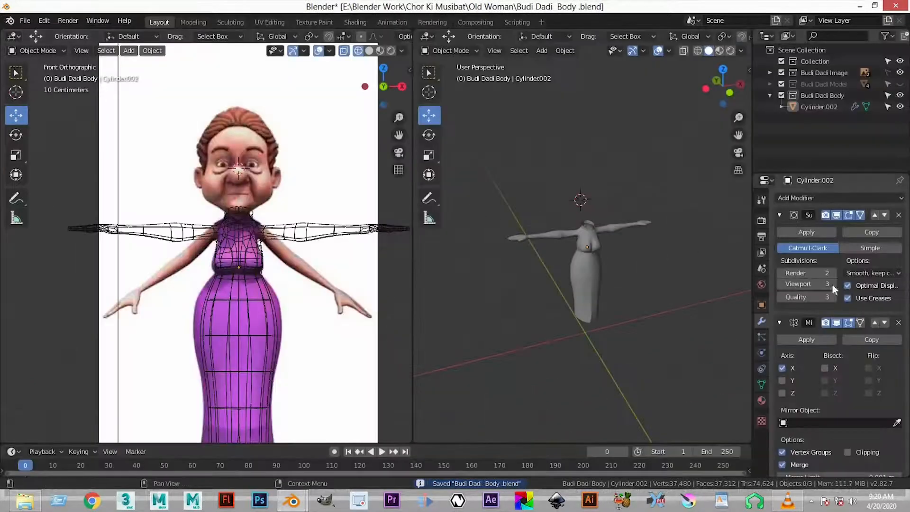
{"action": "left_click", "coordinate": [900, 84]}
{"action": "middle_click_drag", "start_coordinate": [565, 314], "coordinate": [522, 290]}
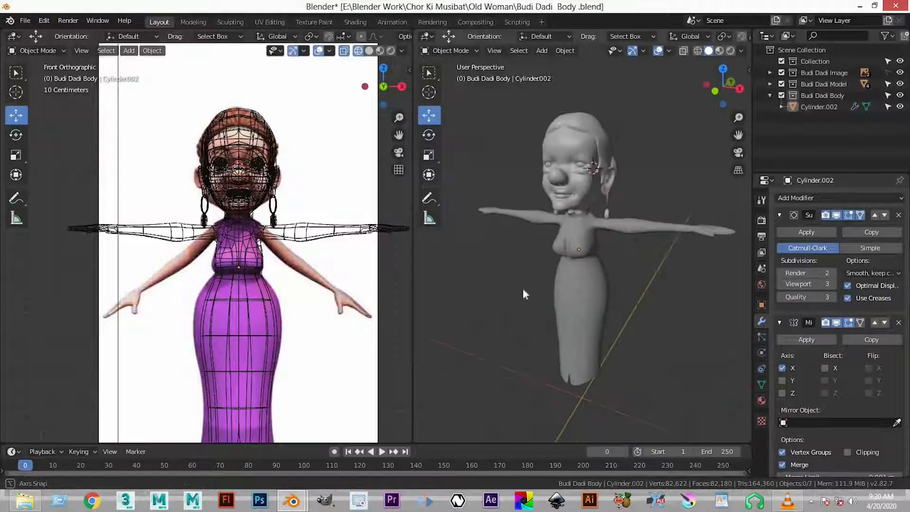
{"action": "scroll", "coordinate": [568, 228], "scroll_direction": "up", "scroll_amount": 10}
{"action": "middle_click_drag", "start_coordinate": [568, 229], "coordinate": [647, 249]}
- Set the reference viewport to the right side view and open the head mesh in Edit Mode near the neck
{"action": "key", "text": "KP_3"}
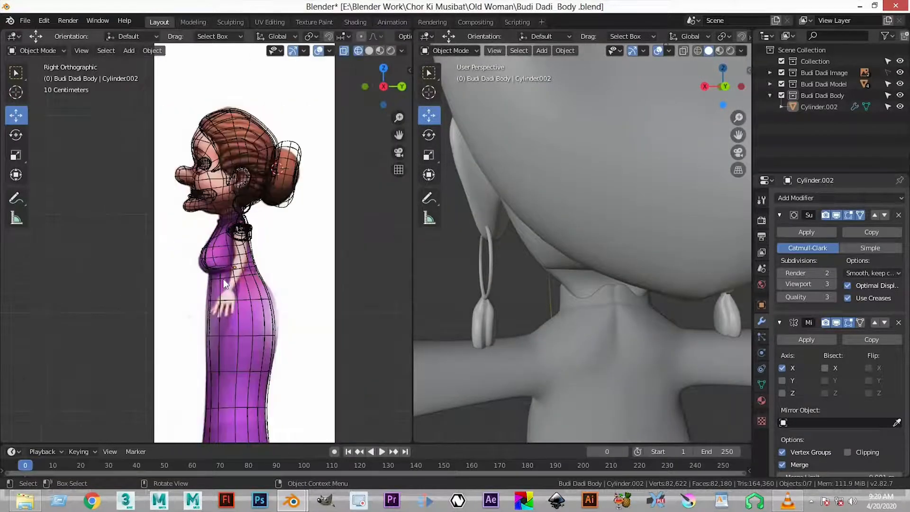
{"action": "scroll", "coordinate": [225, 284], "scroll_direction": "up", "scroll_amount": 8}
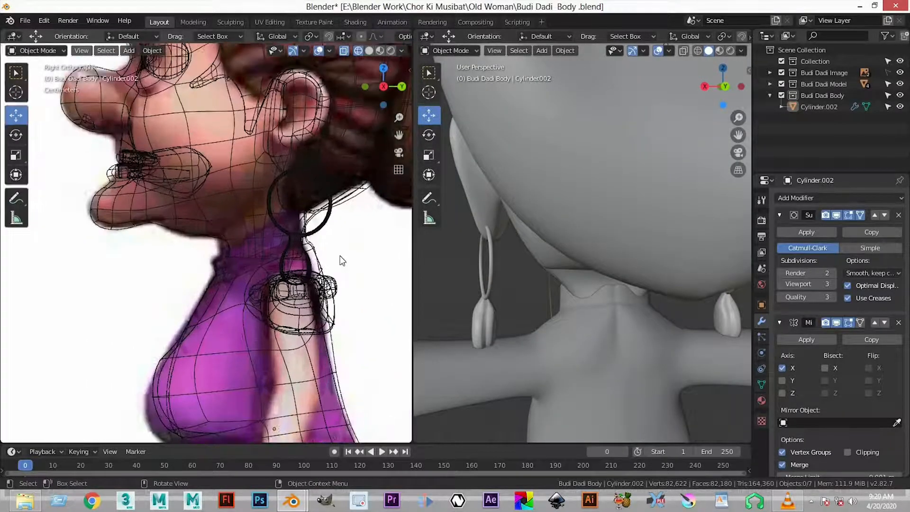
{"action": "scroll", "coordinate": [302, 268], "scroll_direction": "up", "scroll_amount": 2}
{"action": "left_click", "coordinate": [325, 270]}
{"action": "scroll", "coordinate": [321, 240], "scroll_direction": "up", "scroll_amount": 2}
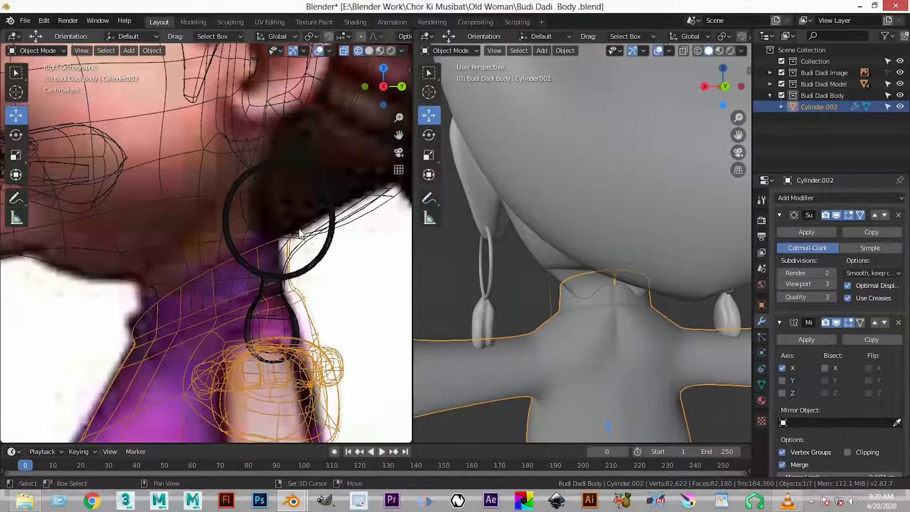
{"action": "left_click", "coordinate": [316, 250]}
{"action": "key", "text": "Tab"}
{"action": "key", "text": "Tab"}
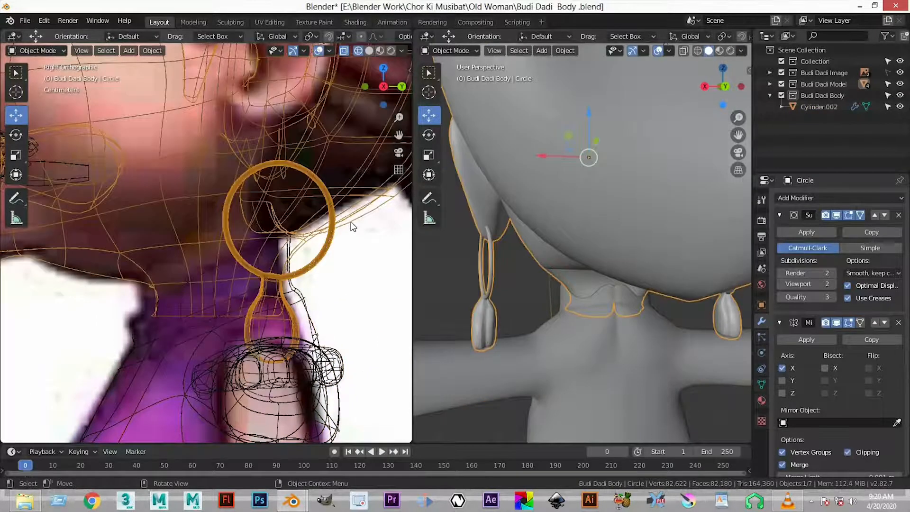
{"action": "key", "text": "Tab"}
{"action": "scroll", "coordinate": [313, 239], "scroll_direction": "up", "scroll_amount": 2}
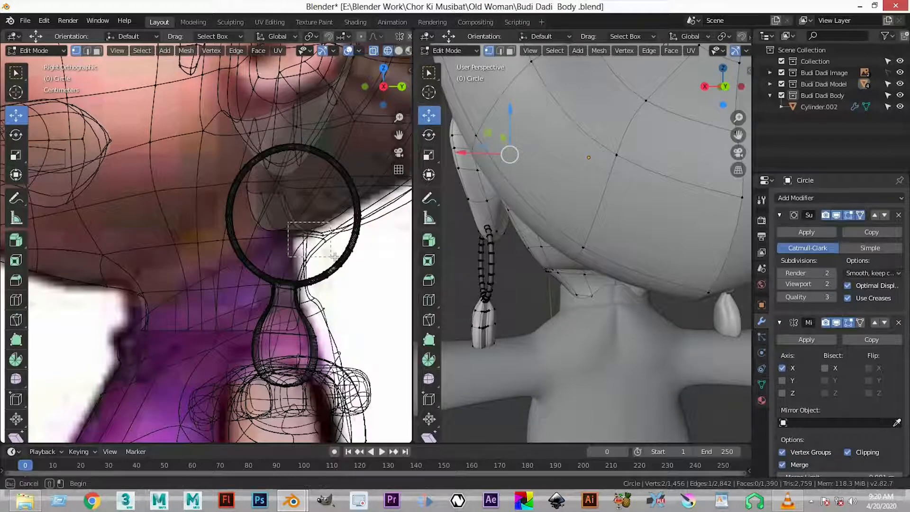
- Select the vertices at the back of the head's neck and shift them along the Y axis
{"action": "left_click_drag", "start_coordinate": [335, 257], "coordinate": [302, 225]}
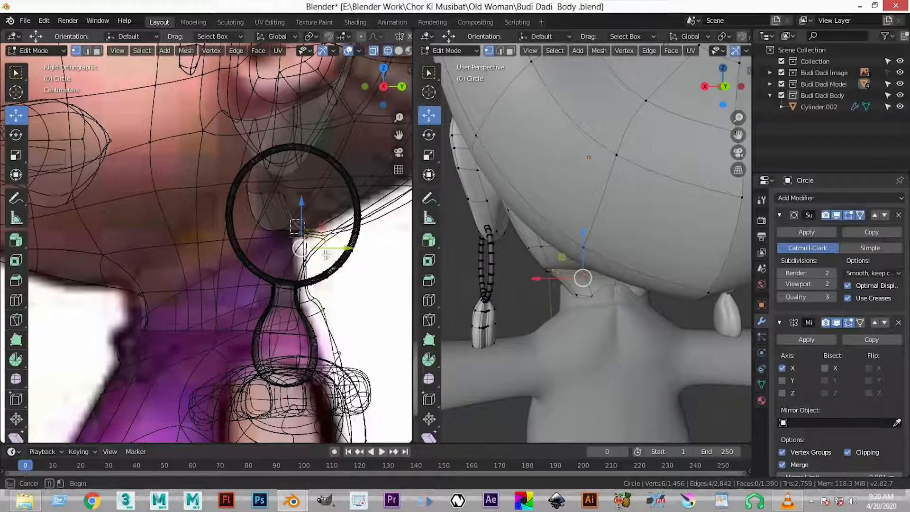
{"action": "left_click_drag", "start_coordinate": [337, 252], "coordinate": [310, 249]}
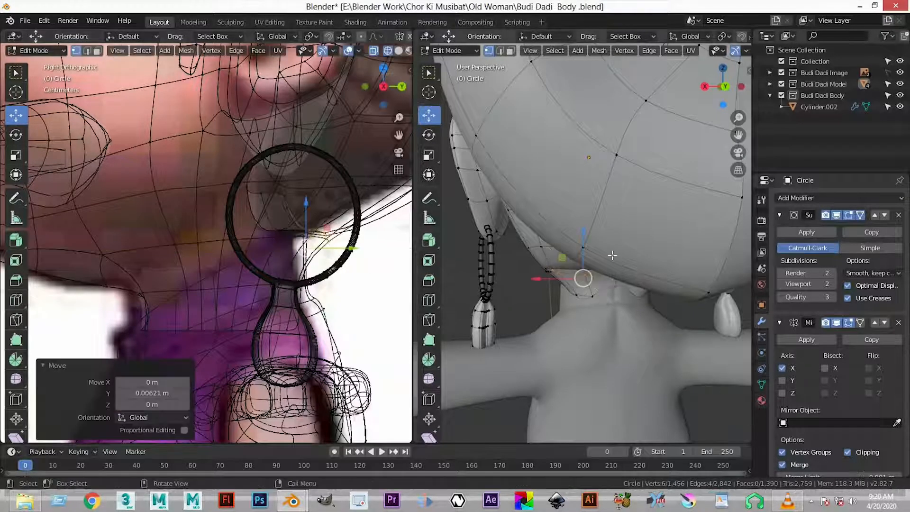
{"action": "middle_click_drag", "start_coordinate": [611, 254], "coordinate": [615, 228]}
{"action": "key", "text": "ctrl+z"}
{"action": "mouse_move", "coordinate": [616, 268]}
{"action": "middle_mouse_down"}
{"action": "mouse_move", "coordinate": [633, 272]}
{"action": "mouse_move", "coordinate": [614, 260]}
{"action": "middle_mouse_up"}
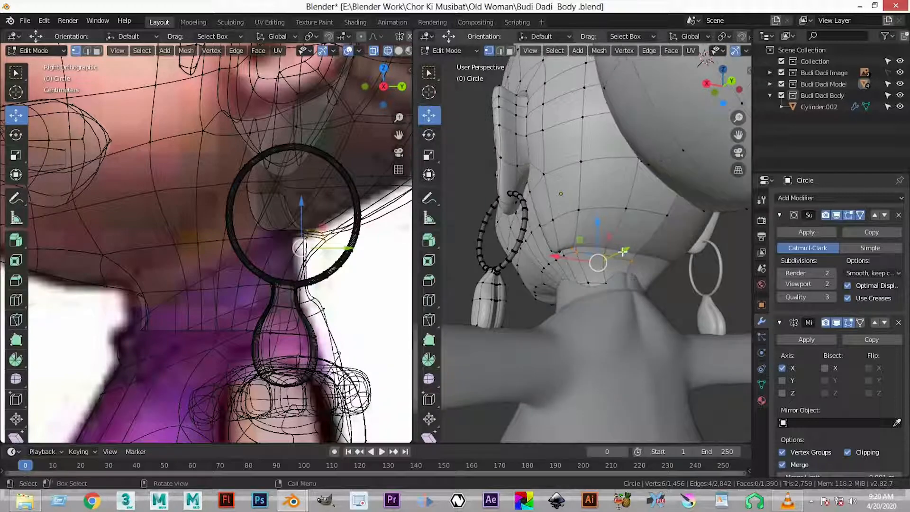
{"action": "key", "text": "g"}
{"action": "key", "text": "y"}
{"action": "left_click_drag", "start_coordinate": [611, 255], "coordinate": [610, 255]}
- Select three vertices along the head's back neck edge, move them -0.083 m along X and nudge the neck edge further
{"action": "middle_click_drag", "start_coordinate": [612, 257], "coordinate": [582, 281]}
{"action": "scroll", "coordinate": [640, 300], "scroll_direction": "up", "scroll_amount": 3}
{"action": "left_click", "coordinate": [657, 282]}
{"action": "scroll", "coordinate": [658, 307], "scroll_direction": "up", "scroll_amount": 1}
{"action": "left_click", "coordinate": [500, 285], "text": "shift"}
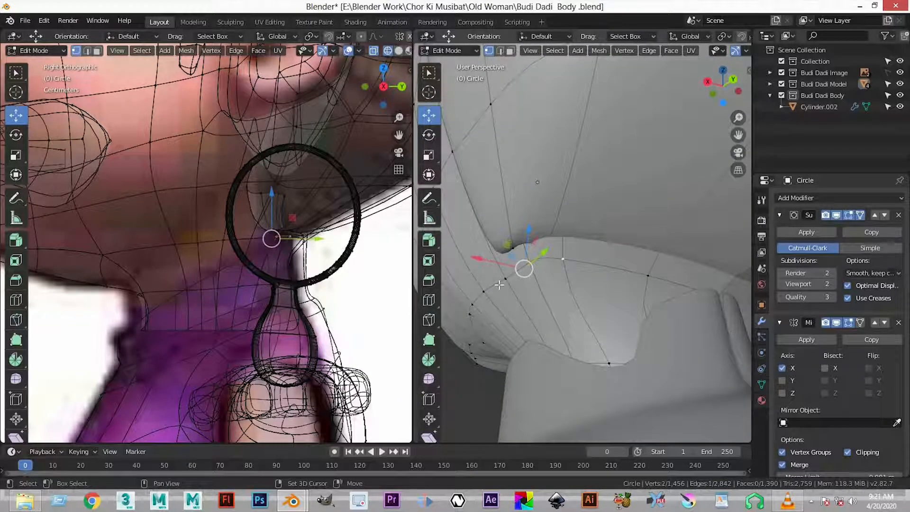
{"action": "left_click", "coordinate": [506, 281], "text": "shift"}
{"action": "mouse_move", "coordinate": [504, 282]}
{"action": "middle_mouse_down"}
{"action": "mouse_move", "coordinate": [469, 277]}
{"action": "mouse_move", "coordinate": [495, 294]}
{"action": "middle_mouse_up"}
{"action": "key", "text": "g"}
{"action": "left_click_drag", "start_coordinate": [537, 291], "coordinate": [561, 292]}
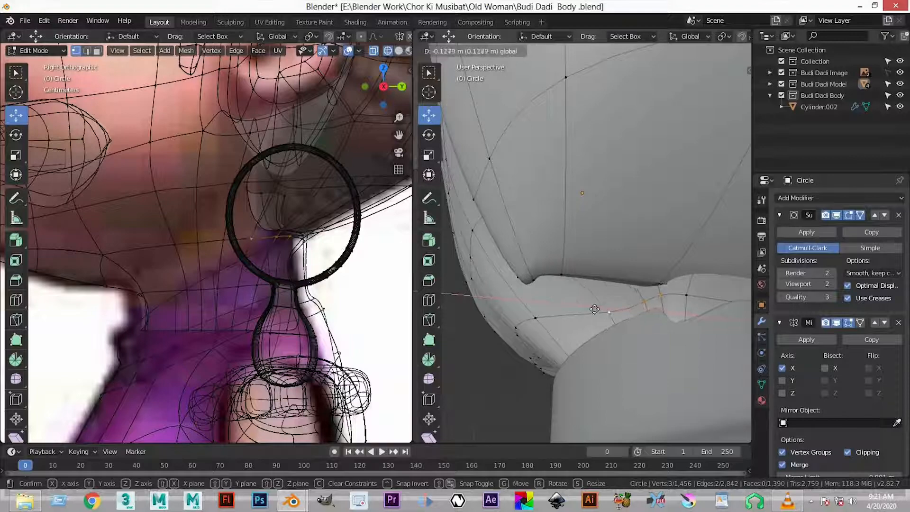
{"action": "left_click_drag", "start_coordinate": [594, 309], "coordinate": [596, 308]}
{"action": "middle_click_drag", "start_coordinate": [596, 308], "coordinate": [604, 272]}
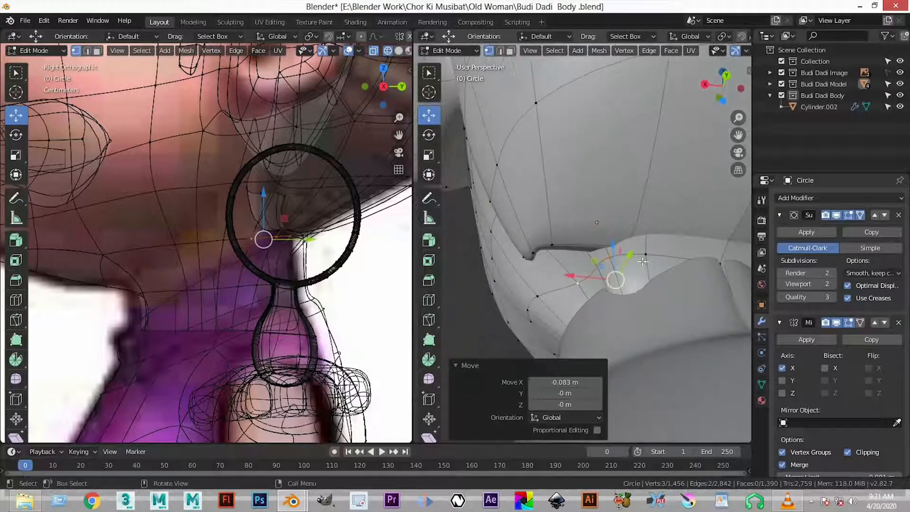
{"action": "left_click", "coordinate": [600, 269]}
{"action": "mouse_move", "coordinate": [603, 269]}
{"action": "left_mouse_down"}
{"action": "mouse_move", "coordinate": [622, 267]}
{"action": "mouse_move", "coordinate": [617, 261]}
{"action": "mouse_move", "coordinate": [621, 273]}
{"action": "mouse_move", "coordinate": [612, 267]}
{"action": "left_mouse_up"}
{"action": "middle_click_drag", "start_coordinate": [612, 267], "coordinate": [586, 270]}
- Move the front vertex of the head's neck edge down 0.127 m along Z and nudge it slightly further down
{"action": "left_click", "coordinate": [580, 257]}
{"action": "left_click_drag", "start_coordinate": [574, 252], "coordinate": [574, 303]}
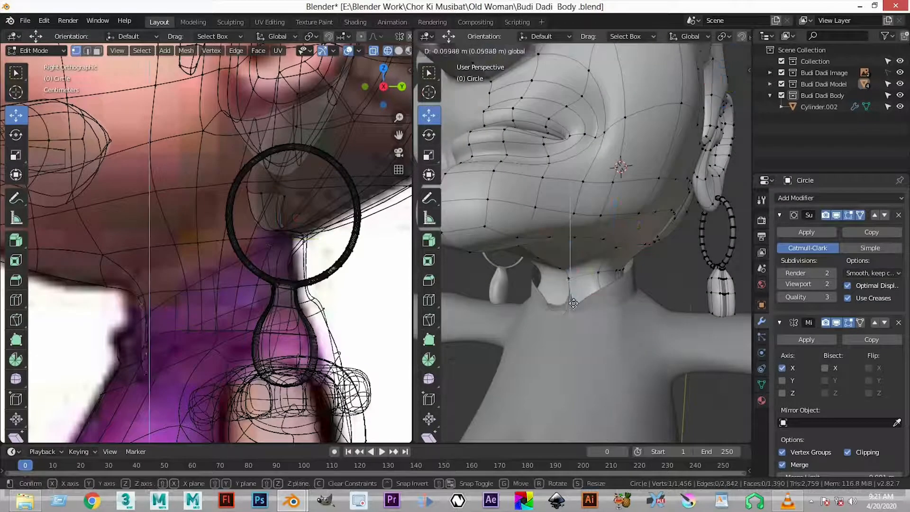
{"action": "left_click_drag", "start_coordinate": [615, 328], "coordinate": [590, 343]}
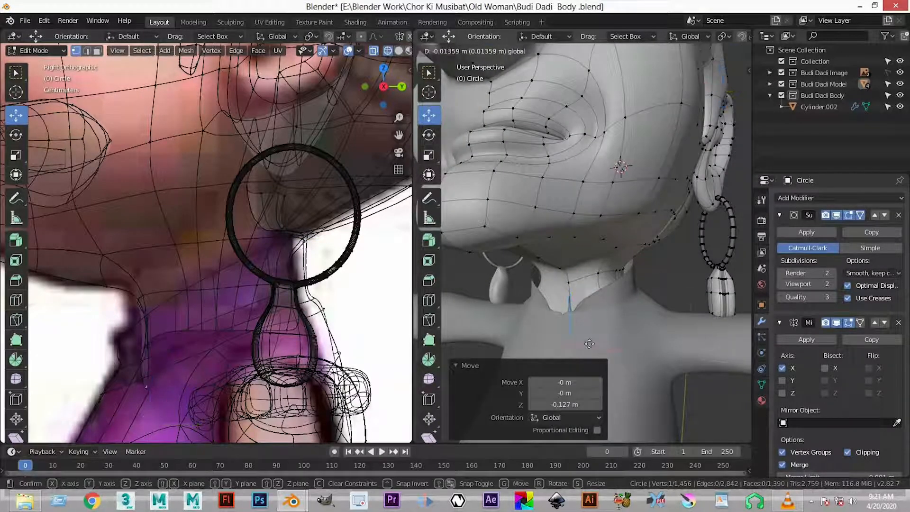
{"action": "left_click_drag", "start_coordinate": [592, 279], "coordinate": [590, 279]}
{"action": "middle_click_drag", "start_coordinate": [590, 279], "coordinate": [561, 280]}
{"action": "scroll", "coordinate": [621, 275], "scroll_direction": "down", "scroll_amount": 1}
{"action": "scroll", "coordinate": [577, 284], "scroll_direction": "up", "scroll_amount": 1}
- Lower the neighbouring side vertices of the head's neck edge toward the torso, moving one of them -0.0372 m along Z
{"action": "left_click", "coordinate": [571, 284]}
{"action": "left_click_drag", "start_coordinate": [568, 239], "coordinate": [568, 265]}
{"action": "middle_click_drag", "start_coordinate": [593, 270], "coordinate": [576, 272]}
{"action": "left_click", "coordinate": [581, 272]}
{"action": "left_click_drag", "start_coordinate": [581, 234], "coordinate": [616, 285]}
{"action": "left_click", "coordinate": [616, 265]}
{"action": "key", "text": "ctrl+z"}
{"action": "left_click_drag", "start_coordinate": [608, 238], "coordinate": [608, 243]}
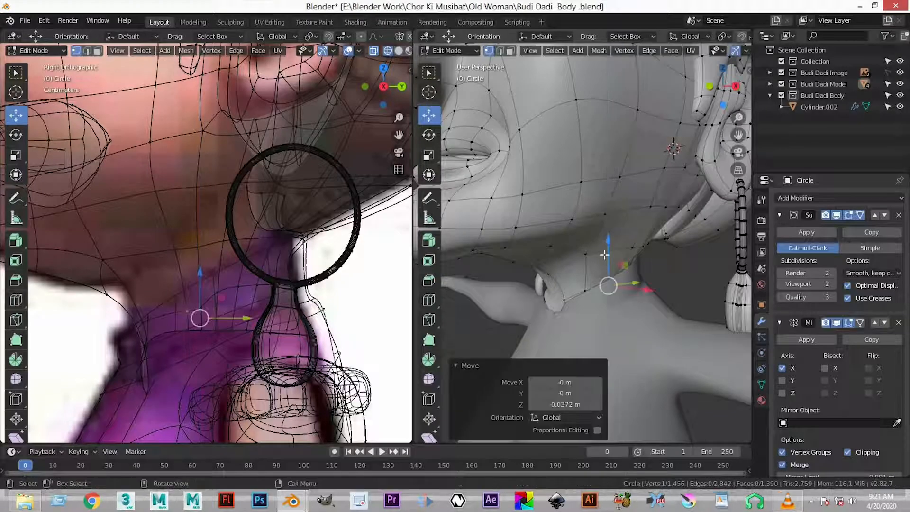
- Return the head to Object Mode, check the neck fit on the whole figure and save the file
{"action": "scroll", "coordinate": [627, 289], "scroll_direction": "down", "scroll_amount": 8}
{"action": "key", "text": "Tab"}
{"action": "middle_click_drag", "start_coordinate": [628, 289], "coordinate": [698, 343]}
{"action": "left_click", "coordinate": [696, 341]}
{"action": "middle_click_drag", "start_coordinate": [599, 300], "coordinate": [558, 294]}
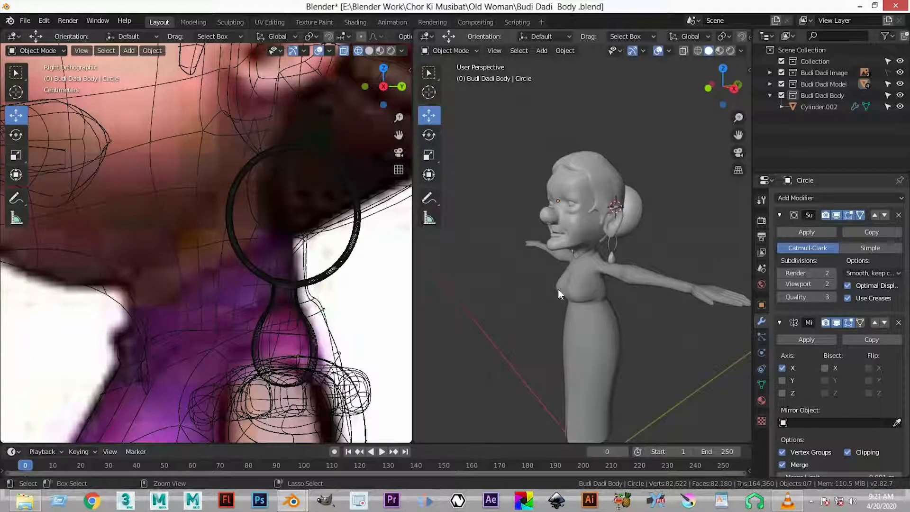
{"action": "key", "text": "ctrl+s"}
- Compare the reference image's lower legs, switch to the open Chor.blend window and display the boy model in Solid shading
{"action": "scroll", "coordinate": [548, 303], "scroll_direction": "down", "scroll_amount": 5}
{"action": "middle_click_drag", "start_coordinate": [470, 344], "coordinate": [516, 348]}
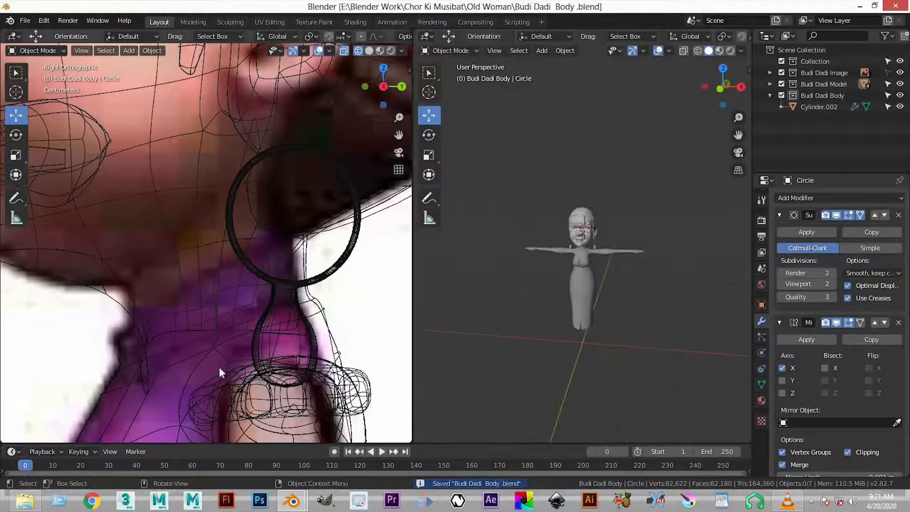
{"action": "scroll", "coordinate": [219, 373], "scroll_direction": "down", "scroll_amount": 10}
{"action": "scroll", "coordinate": [238, 335], "scroll_direction": "up", "scroll_amount": 3}
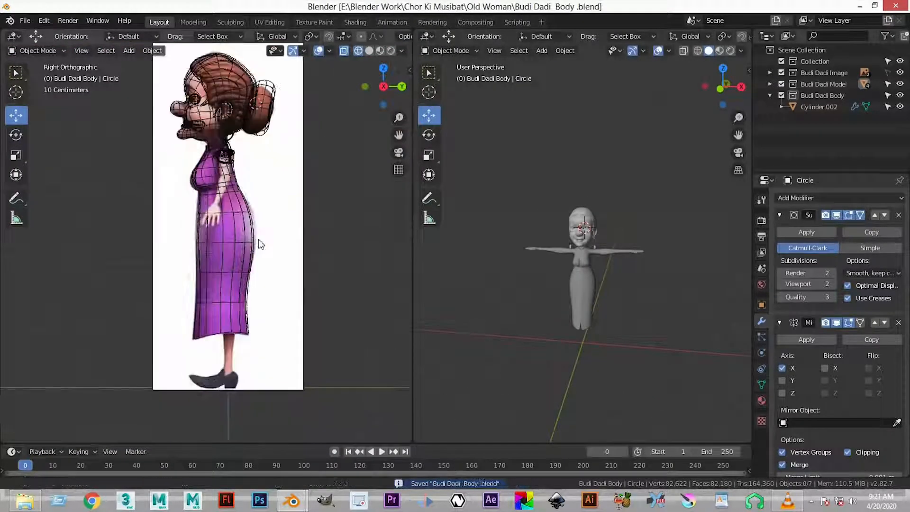
{"action": "scroll", "coordinate": [303, 307], "scroll_direction": "up", "scroll_amount": 4}
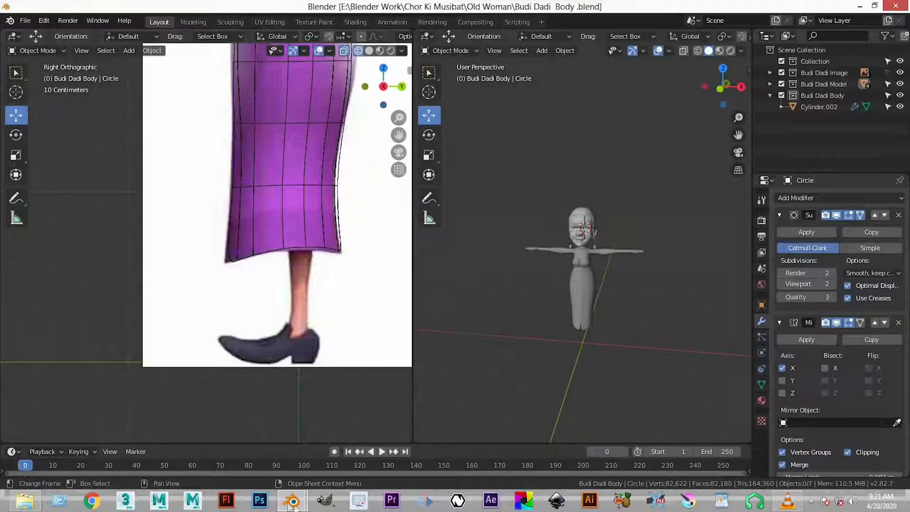
{"action": "mouse_move", "coordinate": [290, 504]}
{"action": "left_click", "coordinate": [335, 450]}
{"action": "scroll", "coordinate": [491, 301], "scroll_direction": "down", "scroll_amount": 4}
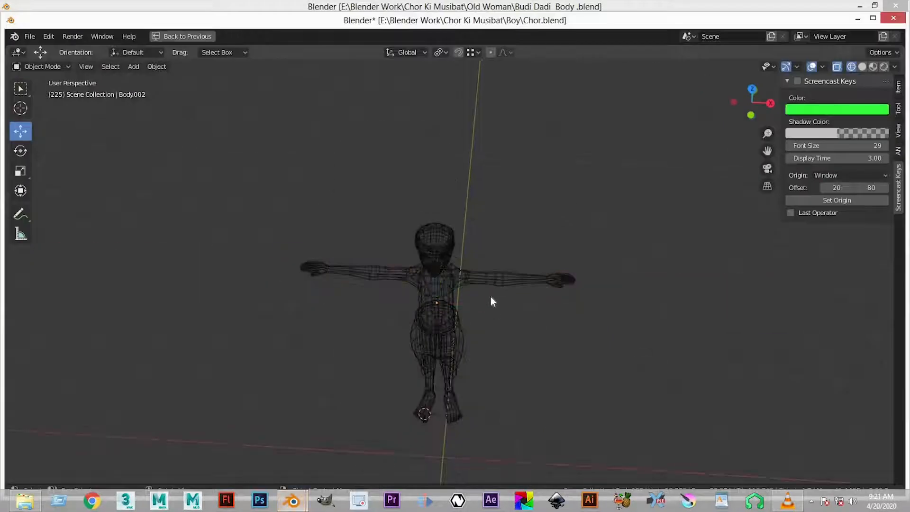
{"action": "scroll", "coordinate": [498, 294], "scroll_direction": "up", "scroll_amount": 4}
{"action": "key", "text": "z"}
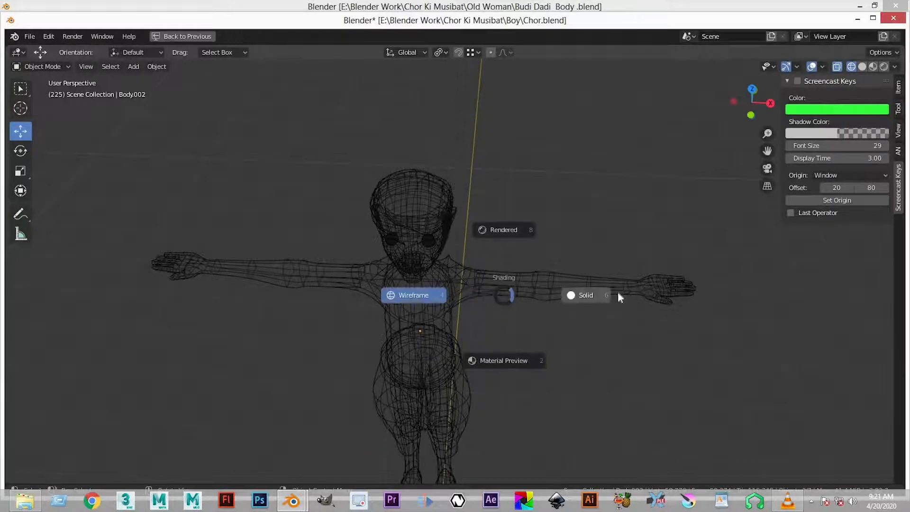
{"action": "left_click", "coordinate": [586, 366]}
- Select the boy's trousers and restore the multi-view layout with the outliner
{"action": "mouse_move", "coordinate": [555, 295]}
{"action": "middle_mouse_down"}
{"action": "mouse_move", "coordinate": [523, 121]}
{"action": "mouse_move", "coordinate": [491, 323]}
{"action": "middle_mouse_up"}
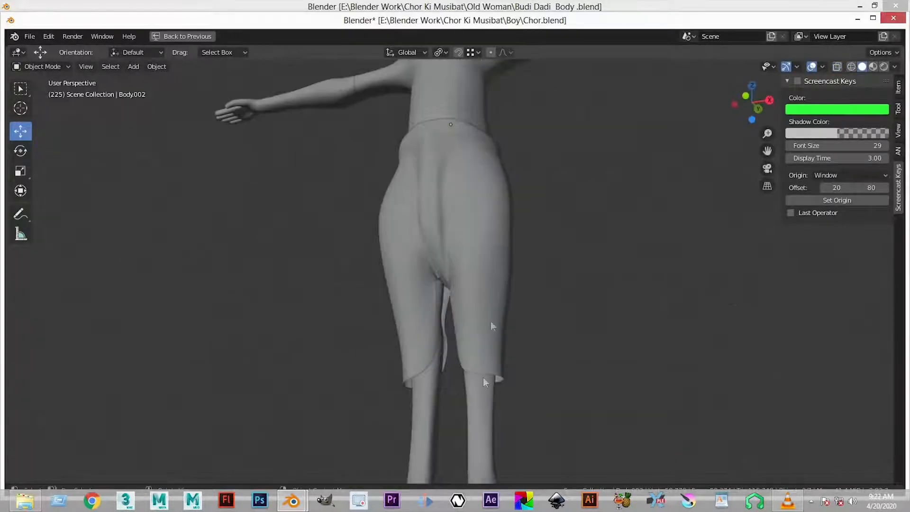
{"action": "left_click", "coordinate": [488, 339]}
{"action": "scroll", "coordinate": [562, 250], "scroll_direction": "down", "scroll_amount": 4}
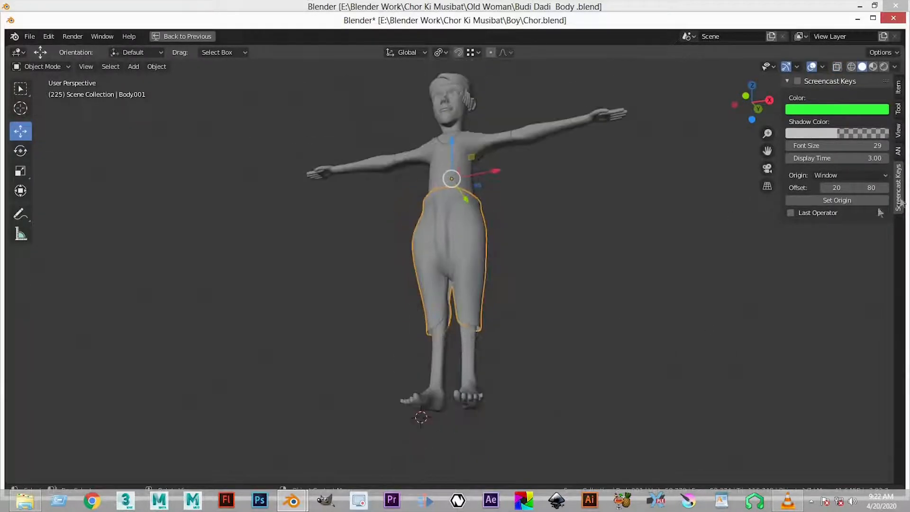
{"action": "key", "text": "ctrl+space"}
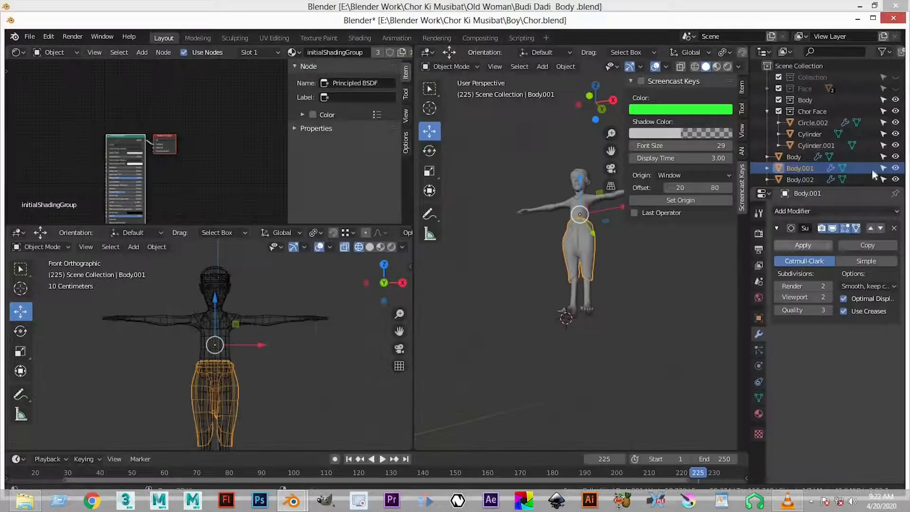
- Select the boy's Body object and hide Body.001, Body.002, the face objects and the Chor Face and Body collections
{"action": "left_click", "coordinate": [861, 157]}
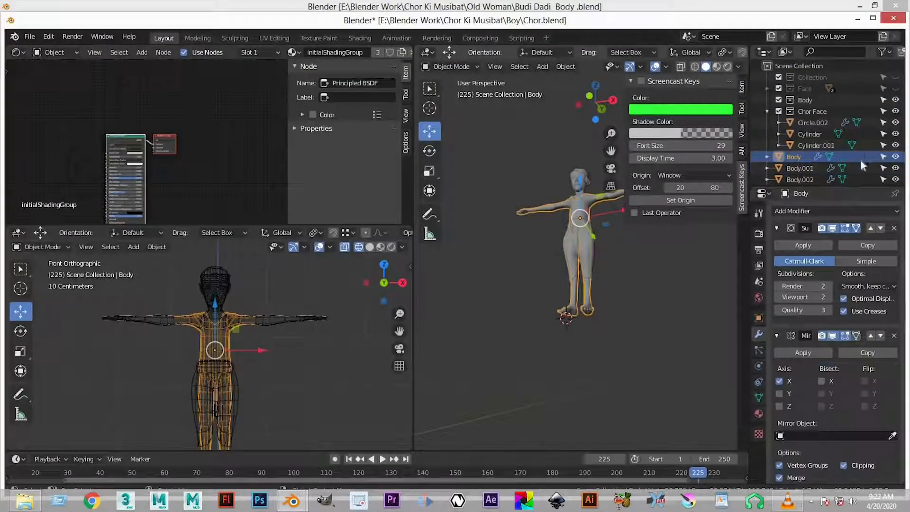
{"action": "left_click", "coordinate": [896, 168]}
{"action": "left_click", "coordinate": [896, 179]}
{"action": "left_click", "coordinate": [895, 145]}
{"action": "left_click", "coordinate": [896, 134]}
{"action": "left_click", "coordinate": [896, 123]}
{"action": "left_click", "coordinate": [896, 111]}
{"action": "left_click", "coordinate": [896, 100]}
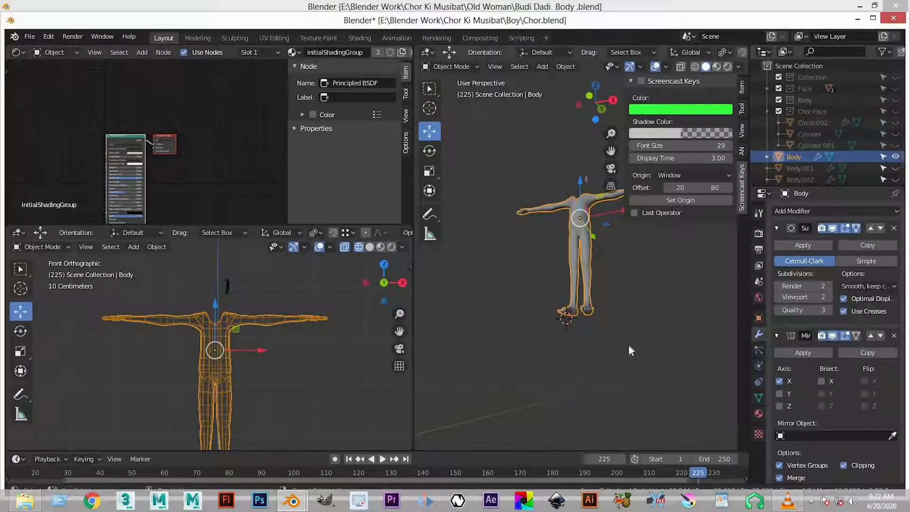
- Open the Body mesh in Edit Mode with wireframe display and select one leg from the thigh down to the foot
{"action": "left_click", "coordinate": [629, 345]}
{"action": "scroll", "coordinate": [614, 351], "scroll_direction": "up", "scroll_amount": 5}
{"action": "middle_click_drag", "start_coordinate": [610, 353], "coordinate": [609, 379]}
{"action": "left_click", "coordinate": [569, 276]}
{"action": "key", "text": "Tab"}
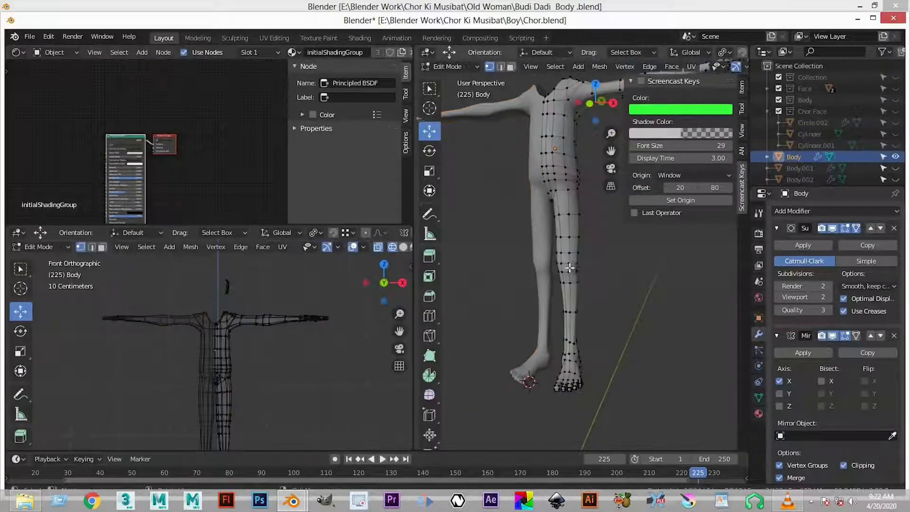
{"action": "middle_click_drag", "start_coordinate": [576, 220], "coordinate": [584, 221]}
{"action": "key", "text": "x"}
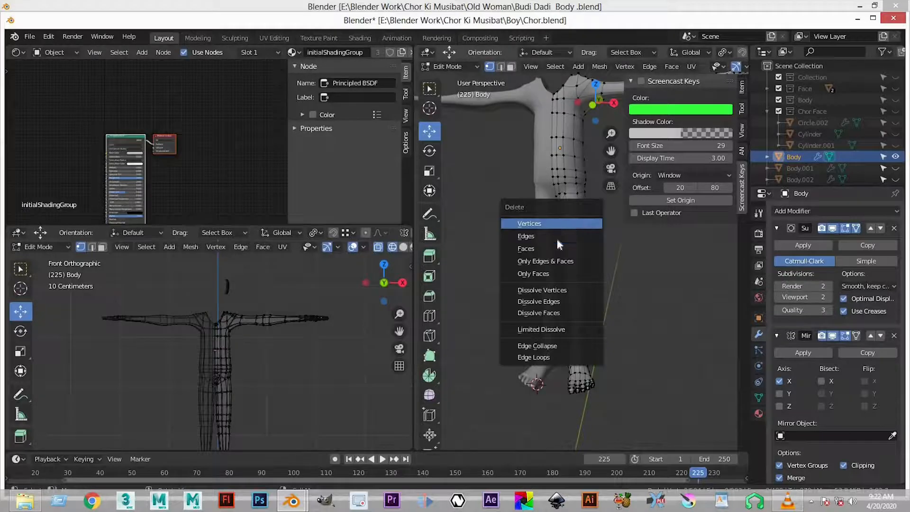
{"action": "key", "text": "x"}
{"action": "left_click", "coordinate": [593, 315]}
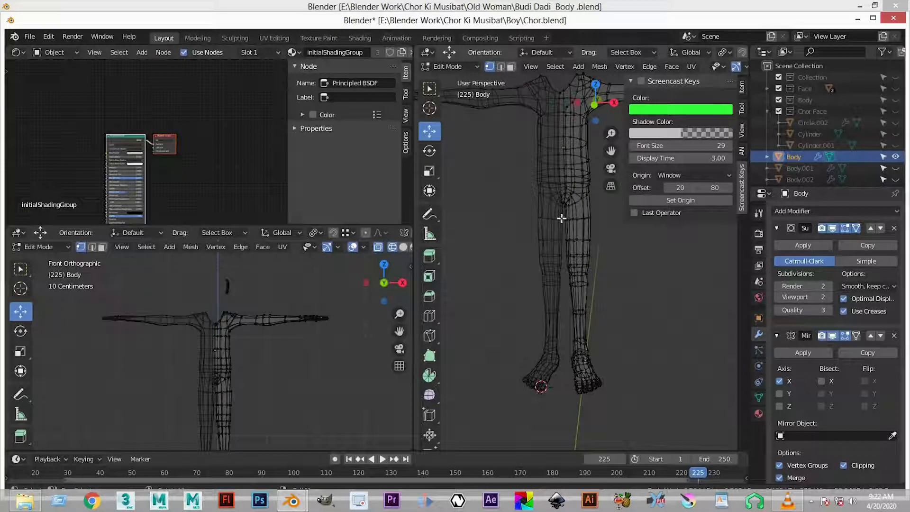
{"action": "left_click_drag", "start_coordinate": [563, 210], "coordinate": [635, 443]}
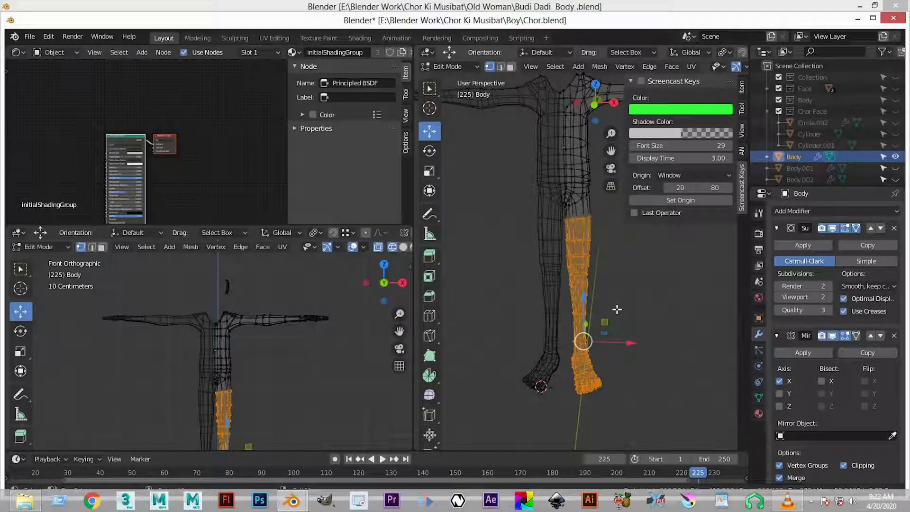
- Duplicate the selected leg geometry in place and separate it into its own object
{"action": "key", "text": "shift+d"}
{"action": "key", "text": "Escape"}
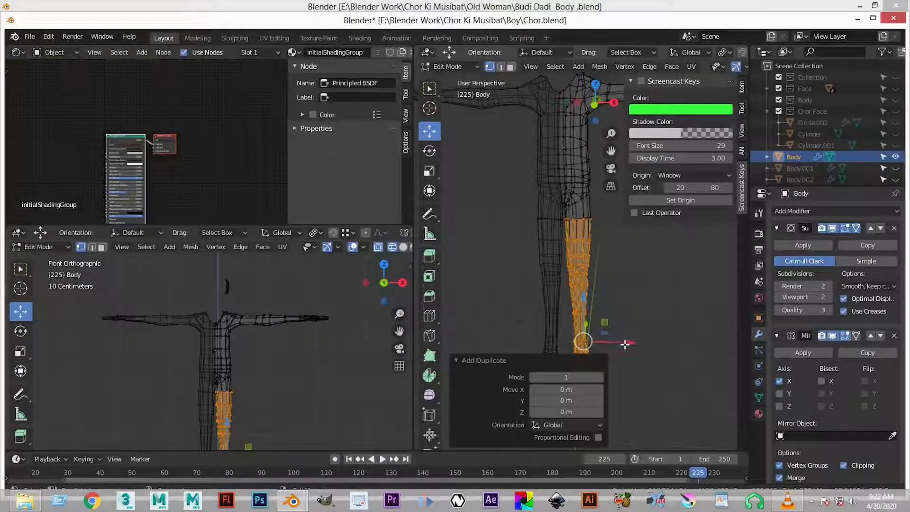
{"action": "key", "text": "p"}
{"action": "left_click", "coordinate": [622, 341]}
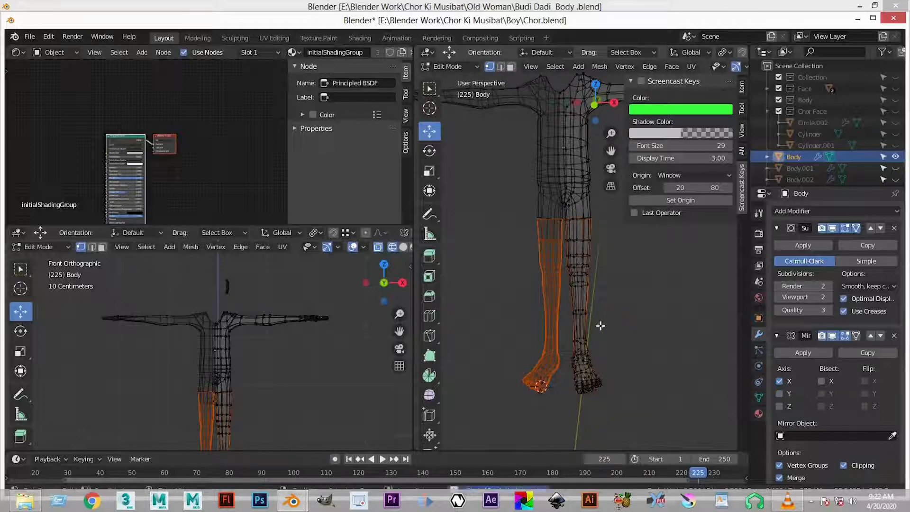
- Switch back to the Budi Dadi Body file, set the reference viewport to the front view and paste the copied body objects
{"action": "mouse_move", "coordinate": [293, 500]}
{"action": "left_click", "coordinate": [232, 441]}
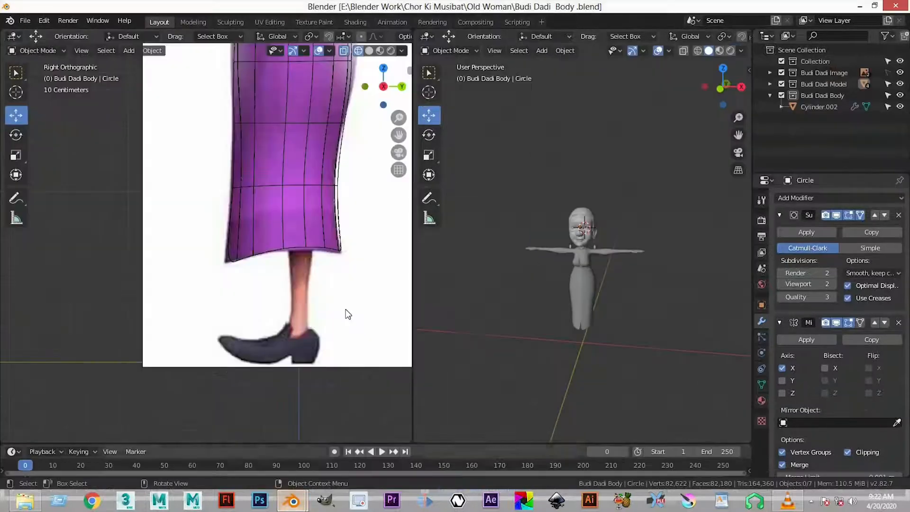
{"action": "key", "text": "KP_1"}
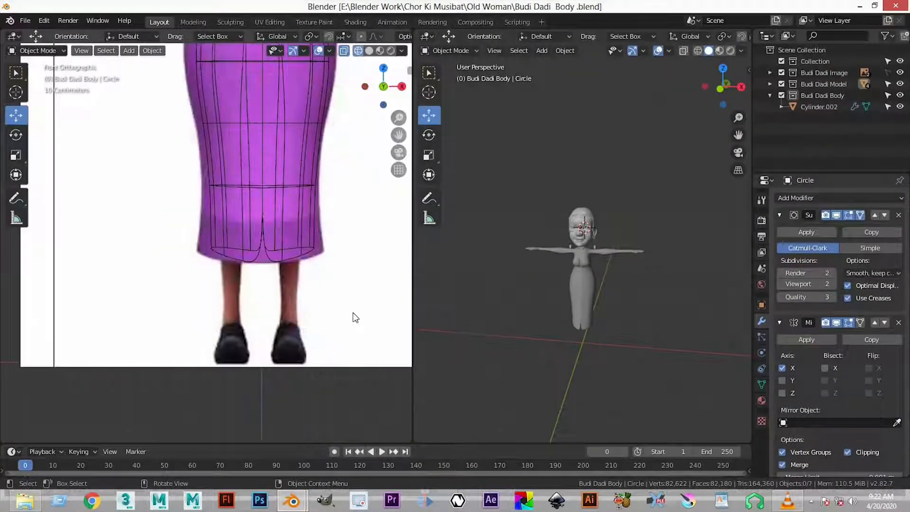
{"action": "key", "text": "ctrl+v"}
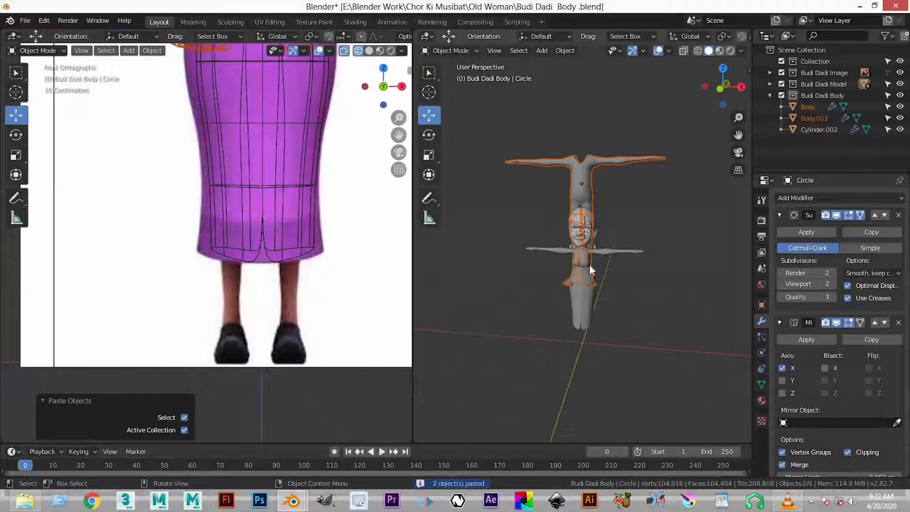
{"action": "scroll", "coordinate": [526, 275], "scroll_direction": "down", "scroll_amount": 2}
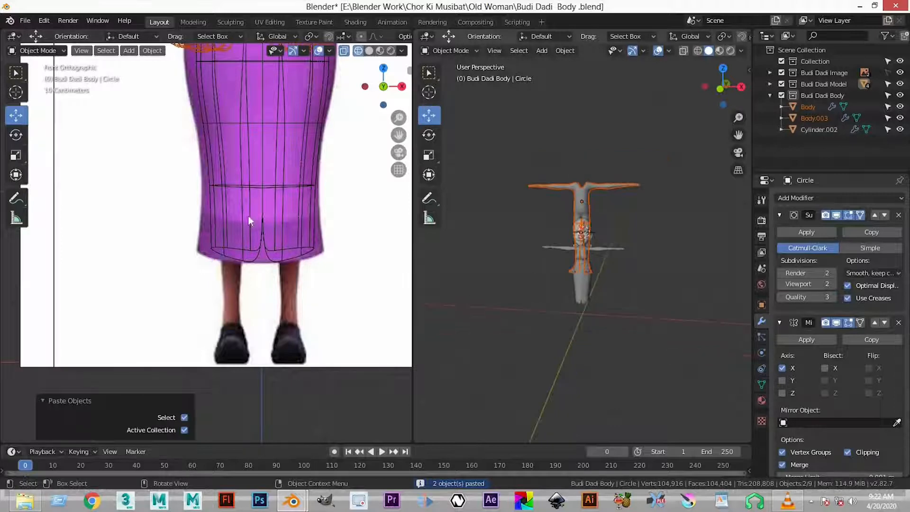
{"action": "scroll", "coordinate": [248, 217], "scroll_direction": "down", "scroll_amount": 5}
{"action": "scroll", "coordinate": [243, 145], "scroll_direction": "down", "scroll_amount": 4}
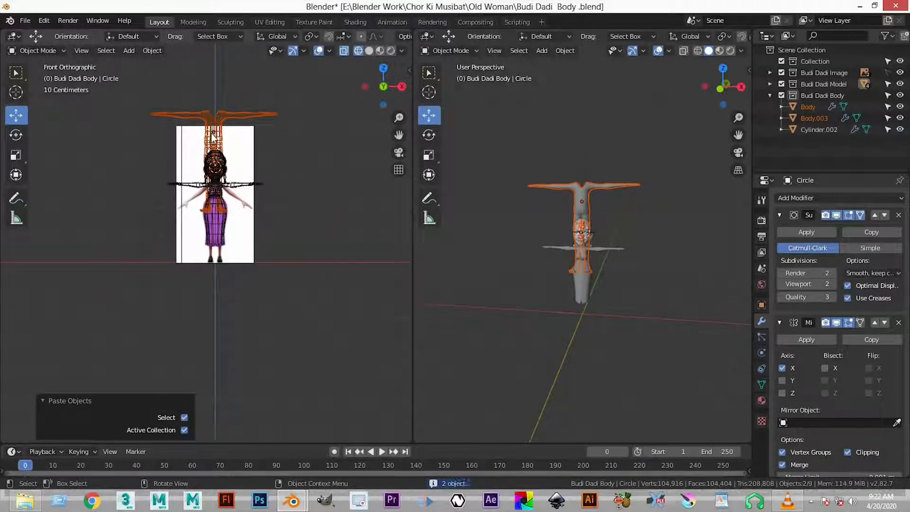
- Move the pasted objects 0.0413 m along X and -2.65 m along Z, and shift them along X clear of the woman
{"action": "key", "text": "g"}
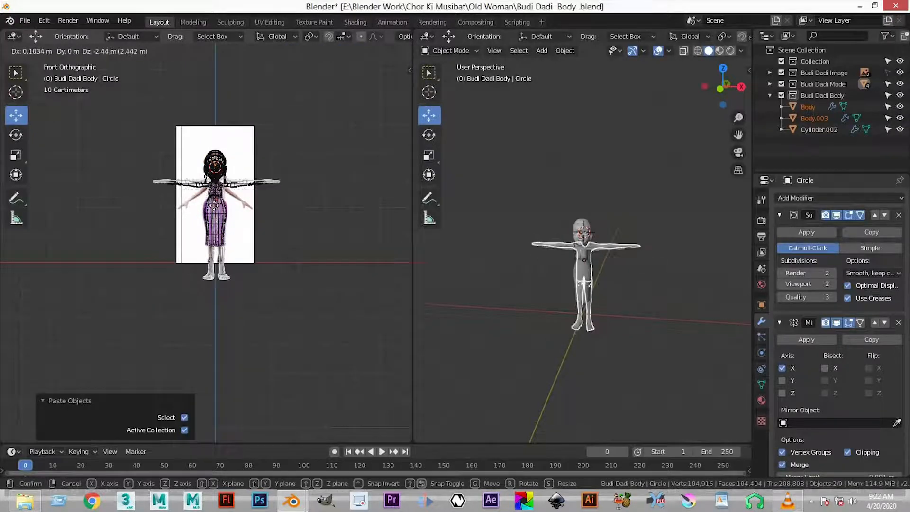
{"action": "left_click", "coordinate": [227, 233]}
{"action": "scroll", "coordinate": [226, 234], "scroll_direction": "up", "scroll_amount": 5}
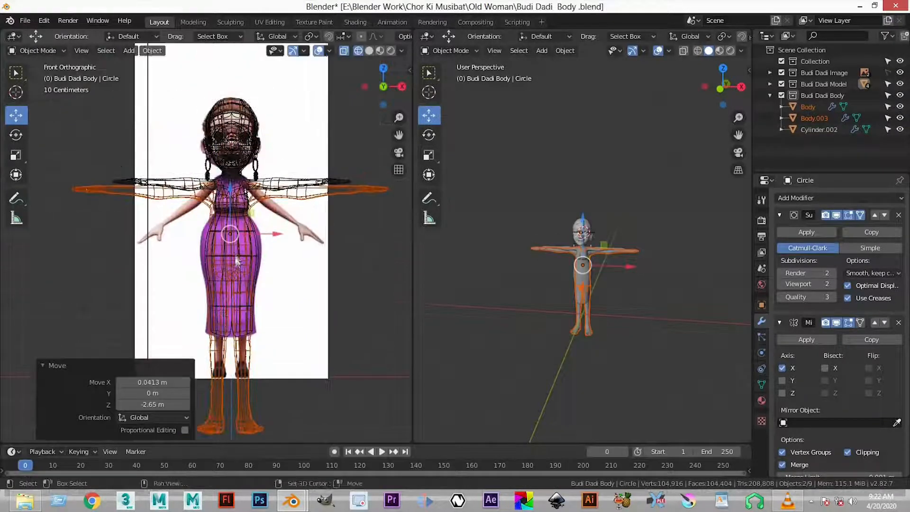
{"action": "scroll", "coordinate": [589, 310], "scroll_direction": "up", "scroll_amount": 3}
{"action": "left_click_drag", "start_coordinate": [631, 289], "coordinate": [739, 296]}
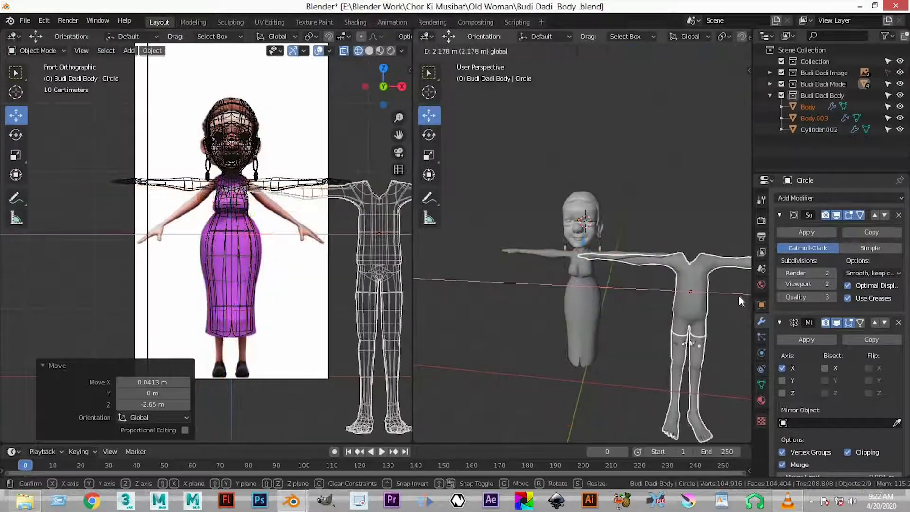
{"action": "middle_click_drag", "start_coordinate": [738, 299], "coordinate": [656, 194], "text": "shift"}
- Delete the pasted full Body object and select the separated legs
{"action": "left_click", "coordinate": [684, 275]}
{"action": "left_click", "coordinate": [649, 275]}
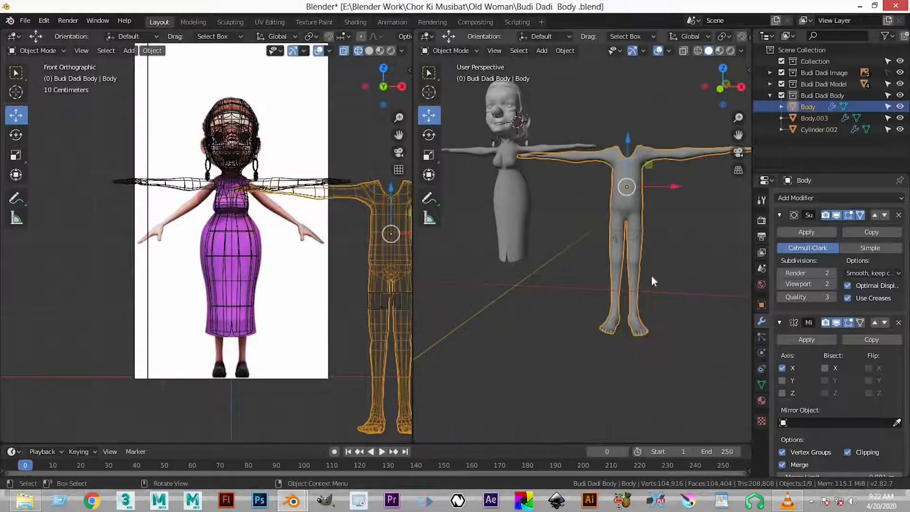
{"action": "key", "text": "Delete"}
{"action": "left_click", "coordinate": [381, 431]}
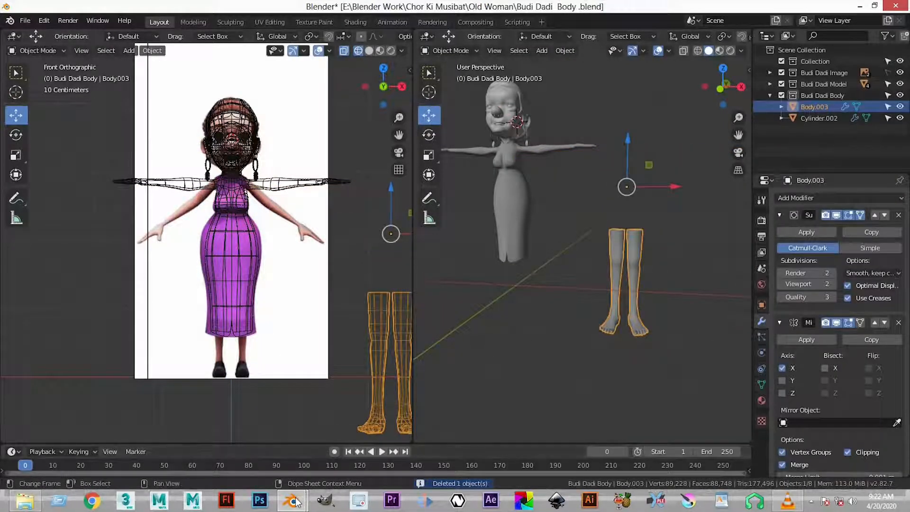
- Switch to the Chor.blend window and close it
{"action": "mouse_move", "coordinate": [293, 500]}
{"action": "left_click", "coordinate": [353, 438]}
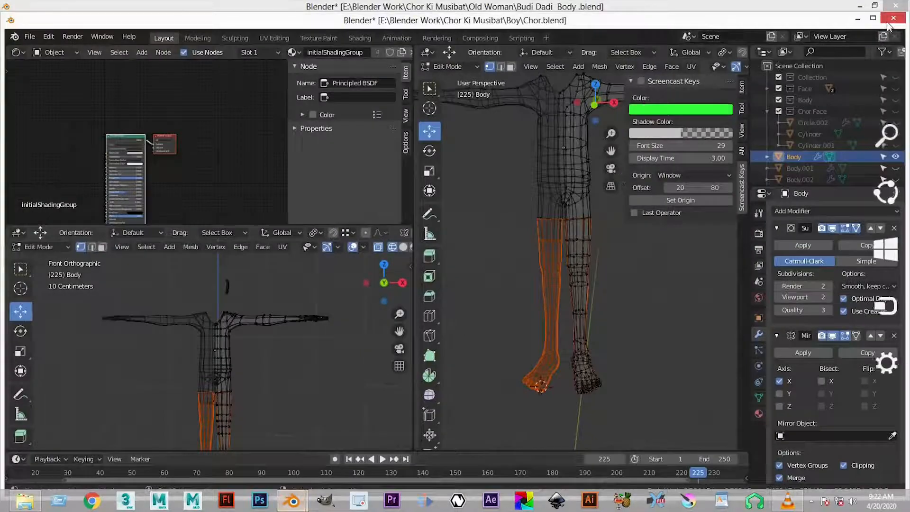
{"action": "left_click", "coordinate": [894, 18]}
{"action": "left_click", "coordinate": [480, 276]}
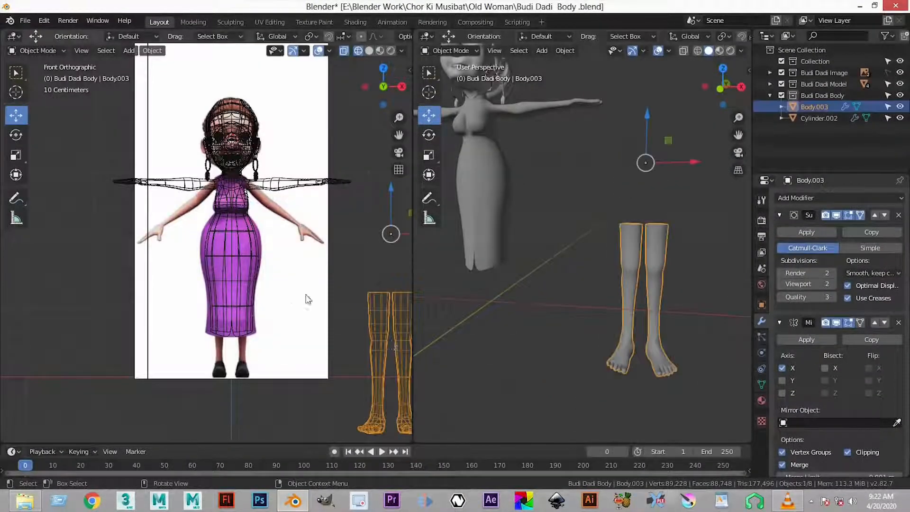
- Move the legs back under the woman's skirt in the front view, raising them 0.215 m along Z
{"action": "scroll", "coordinate": [294, 307], "scroll_direction": "down", "scroll_amount": 3}
{"action": "key", "text": "g"}
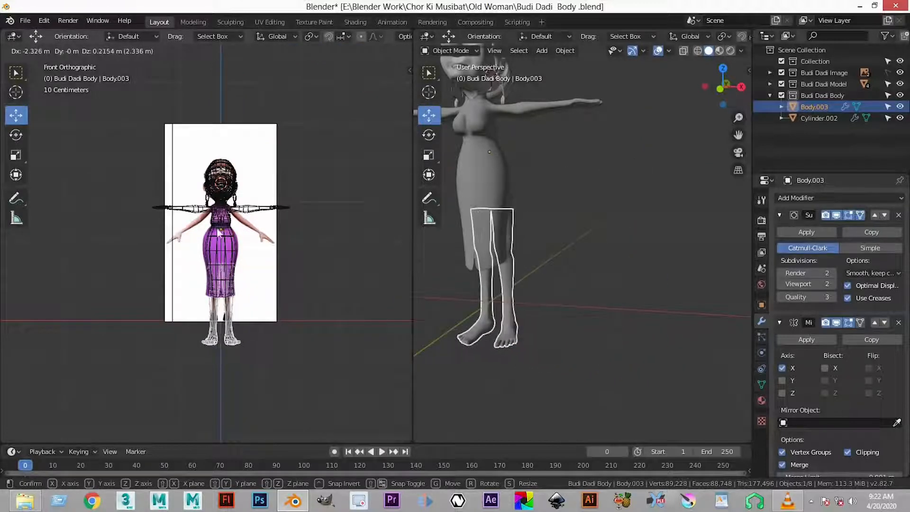
{"action": "left_click", "coordinate": [216, 231]}
- Try to set the legs' origin to their geometry and undo the change
{"action": "left_click", "coordinate": [154, 51]}
{"action": "mouse_move", "coordinate": [169, 75]}
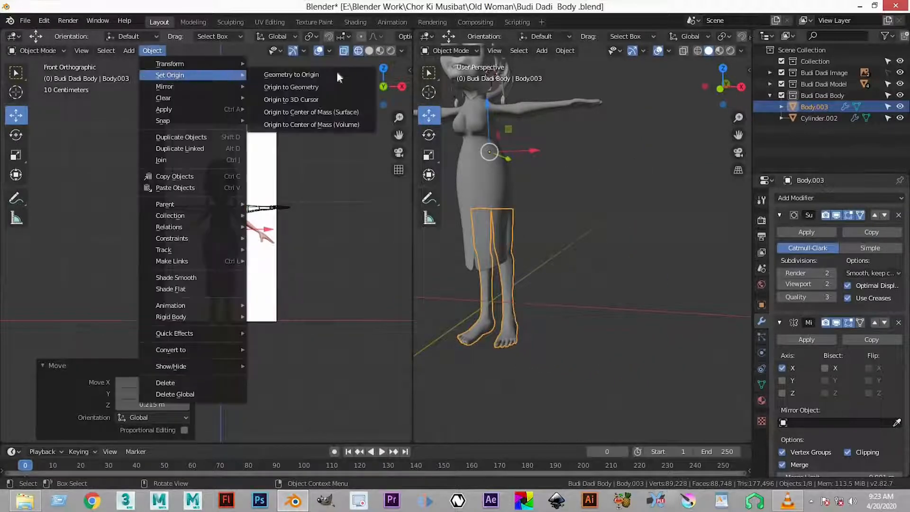
{"action": "left_click", "coordinate": [321, 88]}
{"action": "scroll", "coordinate": [321, 259], "scroll_direction": "up", "scroll_amount": 3}
{"action": "left_click", "coordinate": [261, 295]}
{"action": "scroll", "coordinate": [272, 211], "scroll_direction": "up", "scroll_amount": 2}
{"action": "key", "text": "ctrl+z"}
{"action": "key", "text": "ctrl+z"}
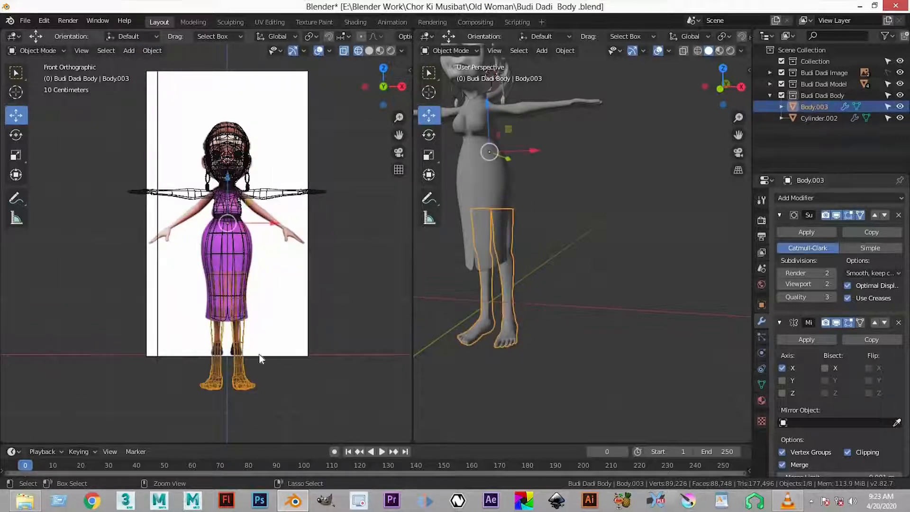
- Raise the legs about 0.573 m along Z in the front view so the feet meet the ground line
{"action": "scroll", "coordinate": [505, 279], "scroll_direction": "up", "scroll_amount": 2}
{"action": "middle_click_drag", "start_coordinate": [506, 282], "coordinate": [546, 280]}
{"action": "scroll", "coordinate": [546, 280], "scroll_direction": "down", "scroll_amount": 3}
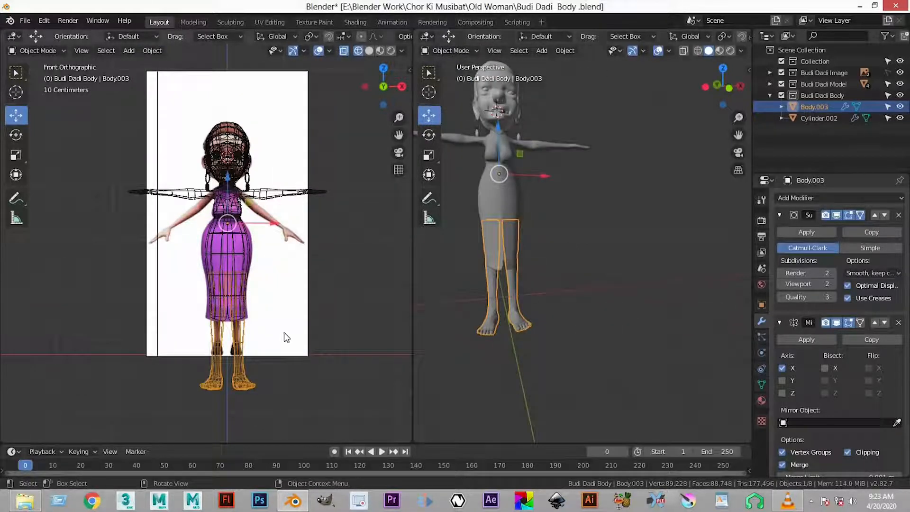
{"action": "scroll", "coordinate": [281, 285], "scroll_direction": "up", "scroll_amount": 1}
{"action": "middle_click_drag", "start_coordinate": [279, 267], "coordinate": [285, 199], "text": "shift"}
{"action": "left_click_drag", "start_coordinate": [239, 108], "coordinate": [239, 64]}
- In the right side view, move the legs about -0.222 m along Y and raise them about 0.0762 m to match the reference
{"action": "key", "text": "KP_3"}
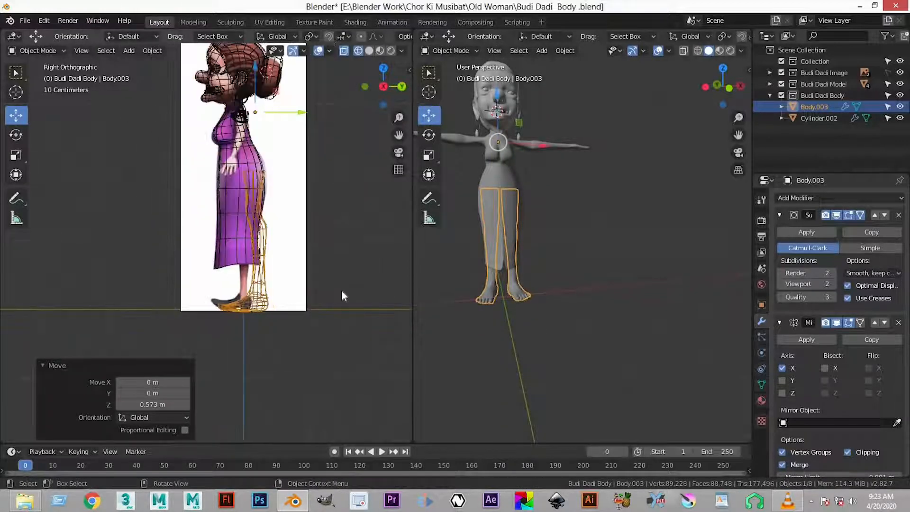
{"action": "scroll", "coordinate": [342, 291], "scroll_direction": "up", "scroll_amount": 4}
{"action": "scroll", "coordinate": [342, 291], "scroll_direction": "down", "scroll_amount": 3}
{"action": "left_click_drag", "start_coordinate": [306, 84], "coordinate": [292, 124]}
{"action": "scroll", "coordinate": [295, 198], "scroll_direction": "up", "scroll_amount": 3, "text": "shift"}
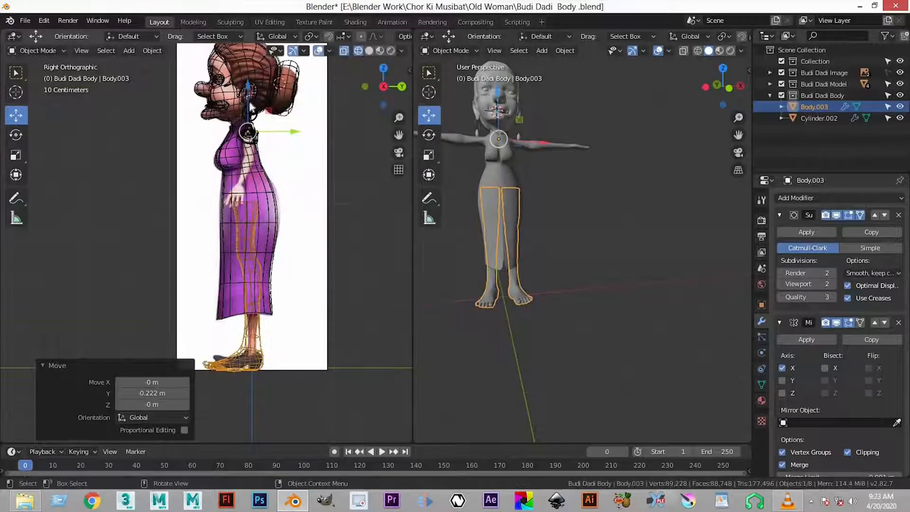
{"action": "left_click_drag", "start_coordinate": [250, 90], "coordinate": [249, 83]}
{"action": "scroll", "coordinate": [263, 218], "scroll_direction": "up", "scroll_amount": 3}
{"action": "scroll", "coordinate": [275, 291], "scroll_direction": "down", "scroll_amount": 1}
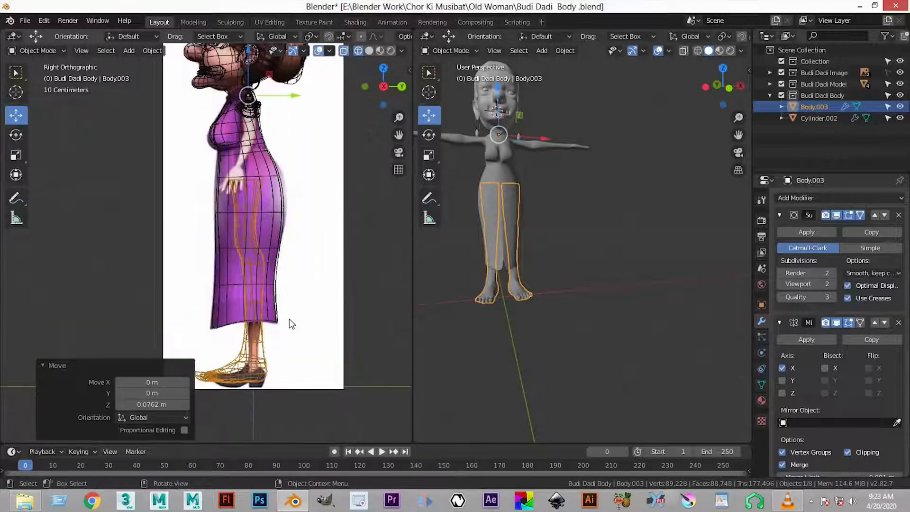
- Scale the legs to about 0.918, lower them 0.248 m along Z and shift them about 0.017 m along Y onto the reference feet
{"action": "key", "text": "s"}
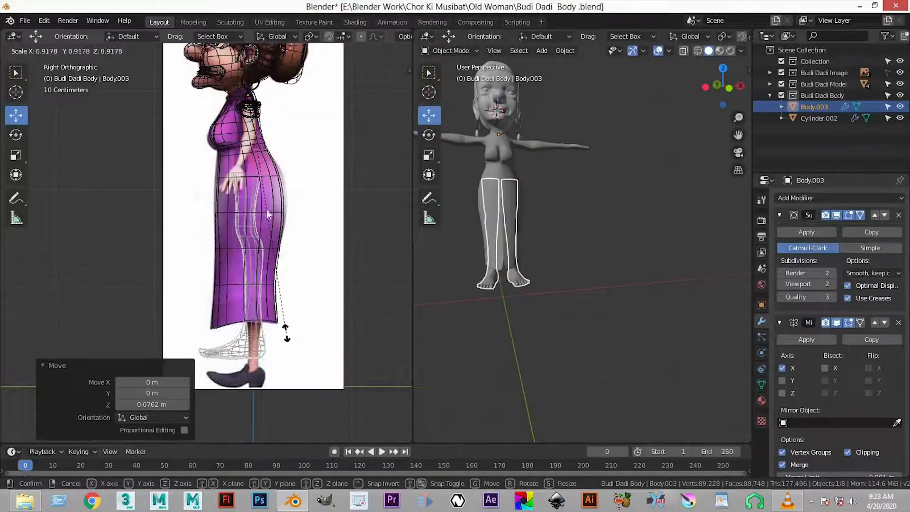
{"action": "left_click", "coordinate": [285, 332]}
{"action": "left_click_drag", "start_coordinate": [248, 65], "coordinate": [250, 90]}
{"action": "left_click_drag", "start_coordinate": [293, 122], "coordinate": [293, 119]}
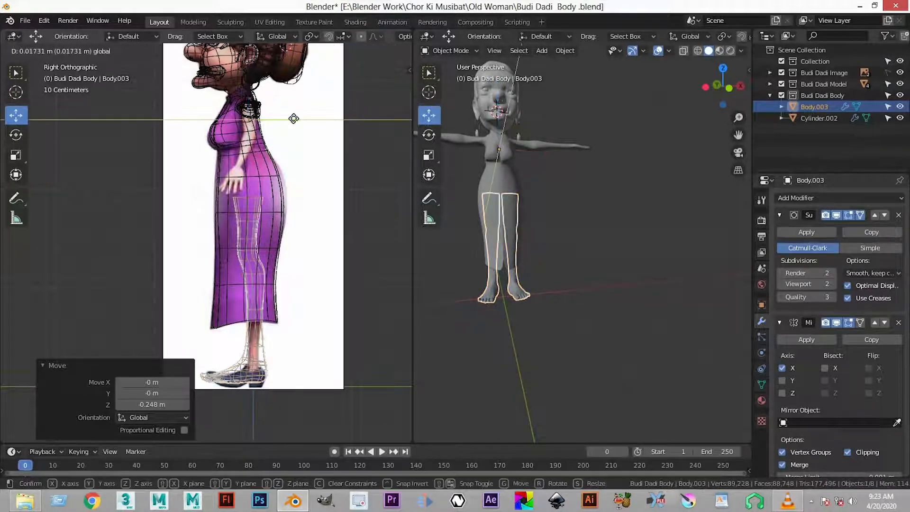
- Examine the head, torso, skirt and legs from several angles in a maximized 3D view, then restore the split layout
{"action": "left_click", "coordinate": [524, 242]}
{"action": "scroll", "coordinate": [525, 242], "scroll_direction": "up", "scroll_amount": 2}
{"action": "middle_click_drag", "start_coordinate": [524, 243], "coordinate": [533, 219]}
{"action": "scroll", "coordinate": [293, 246], "scroll_direction": "up", "scroll_amount": 1}
{"action": "middle_click_drag", "start_coordinate": [528, 252], "coordinate": [551, 297]}
{"action": "scroll", "coordinate": [226, 254], "scroll_direction": "up", "scroll_amount": 2}
{"action": "key", "text": "ctrl+space"}
{"action": "scroll", "coordinate": [406, 269], "scroll_direction": "down", "scroll_amount": 2}
{"action": "middle_click_drag", "start_coordinate": [407, 272], "coordinate": [451, 305]}
{"action": "scroll", "coordinate": [529, 294], "scroll_direction": "up", "scroll_amount": 3}
{"action": "middle_click_drag", "start_coordinate": [567, 287], "coordinate": [629, 285]}
{"action": "middle_click_drag", "start_coordinate": [544, 313], "coordinate": [541, 325]}
{"action": "left_click", "coordinate": [542, 327]}
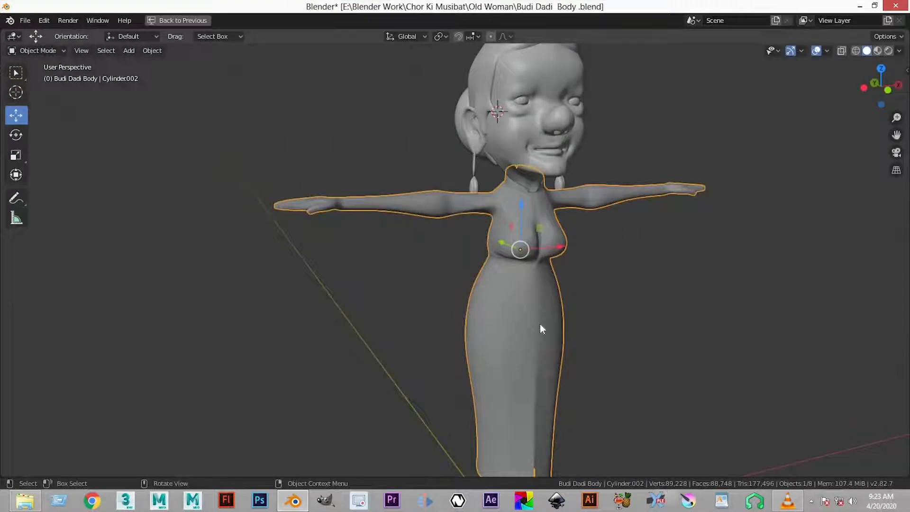
{"action": "scroll", "coordinate": [602, 320], "scroll_direction": "down", "scroll_amount": 6}
{"action": "left_click", "coordinate": [598, 309]}
{"action": "scroll", "coordinate": [526, 289], "scroll_direction": "up", "scroll_amount": 5}
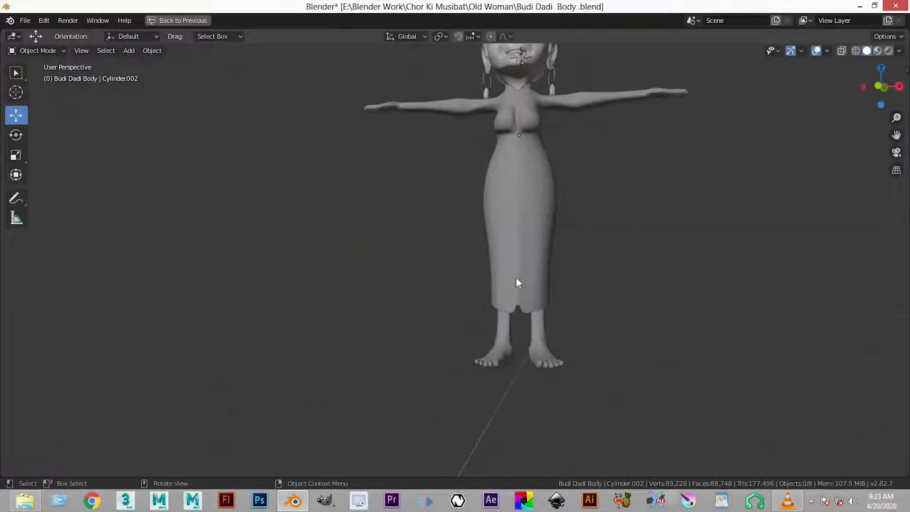
{"action": "key", "text": "ctrl+space"}
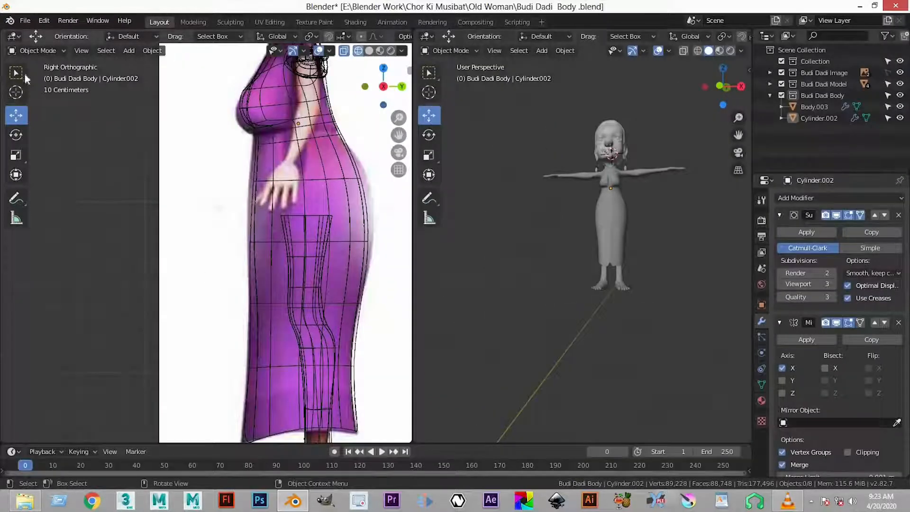
- Switch the reference-side viewport to the Image Editor and examine the old woman's blouse and waist up close
{"action": "left_click", "coordinate": [15, 37]}
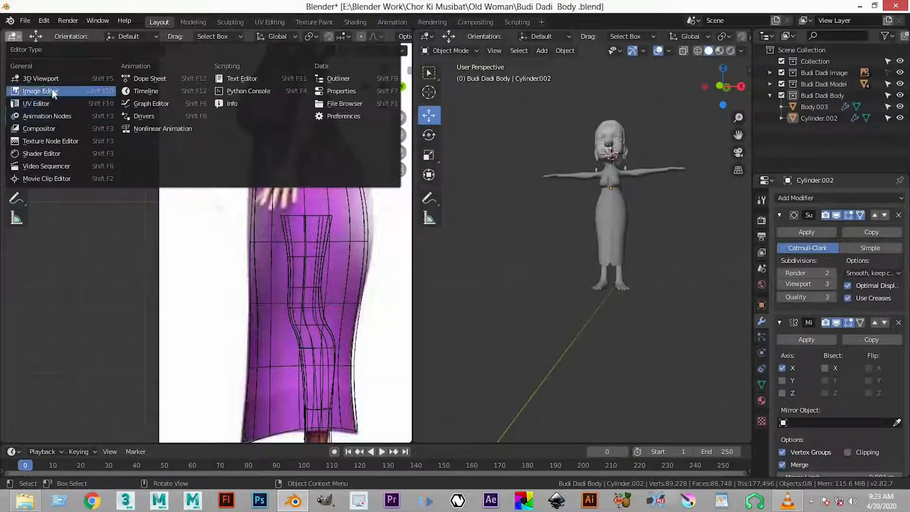
{"action": "left_click", "coordinate": [54, 94]}
{"action": "scroll", "coordinate": [266, 211], "scroll_direction": "up", "scroll_amount": 8}
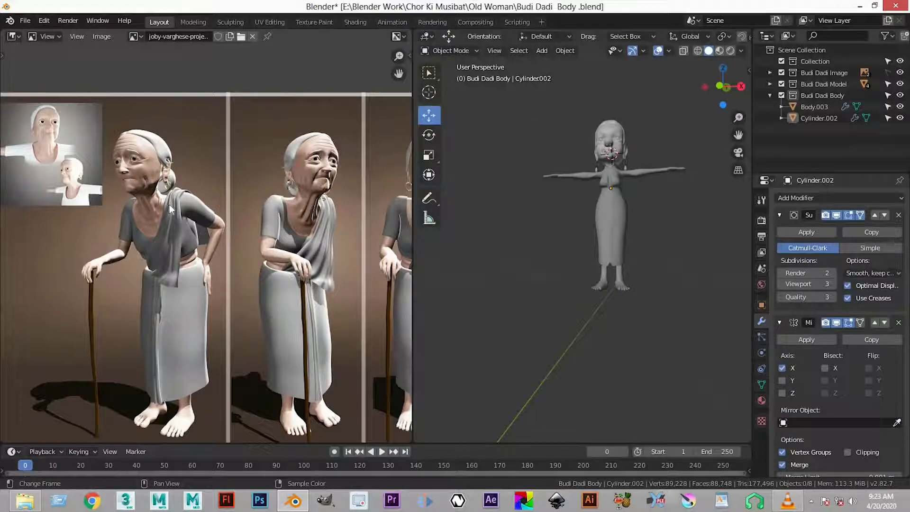
{"action": "scroll", "coordinate": [258, 269], "scroll_direction": "up", "scroll_amount": 6}
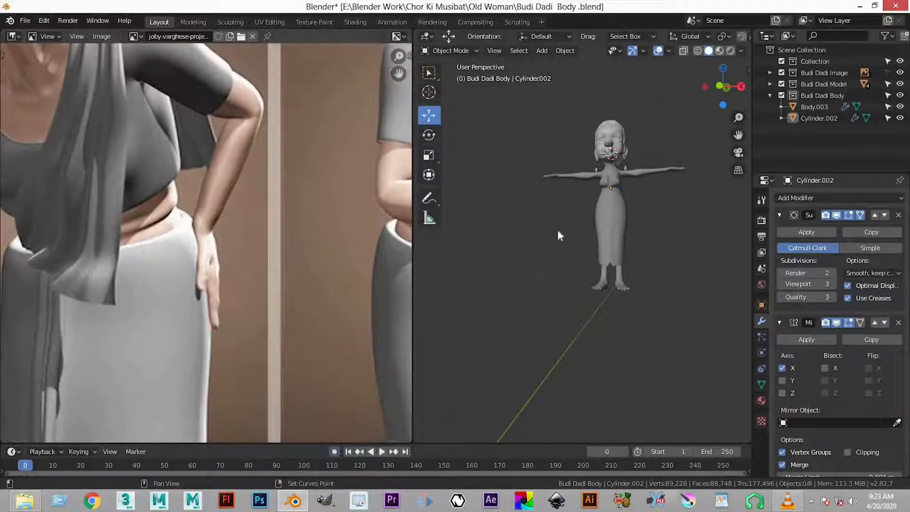
- Save the Budi Dadi Body .blend file and compare the full model with the reference image
{"action": "scroll", "coordinate": [554, 237], "scroll_direction": "up", "scroll_amount": 7}
{"action": "key", "text": "ctrl+s"}
{"action": "scroll", "coordinate": [558, 248], "scroll_direction": "down", "scroll_amount": 7}
{"action": "scroll", "coordinate": [280, 264], "scroll_direction": "down", "scroll_amount": 6}
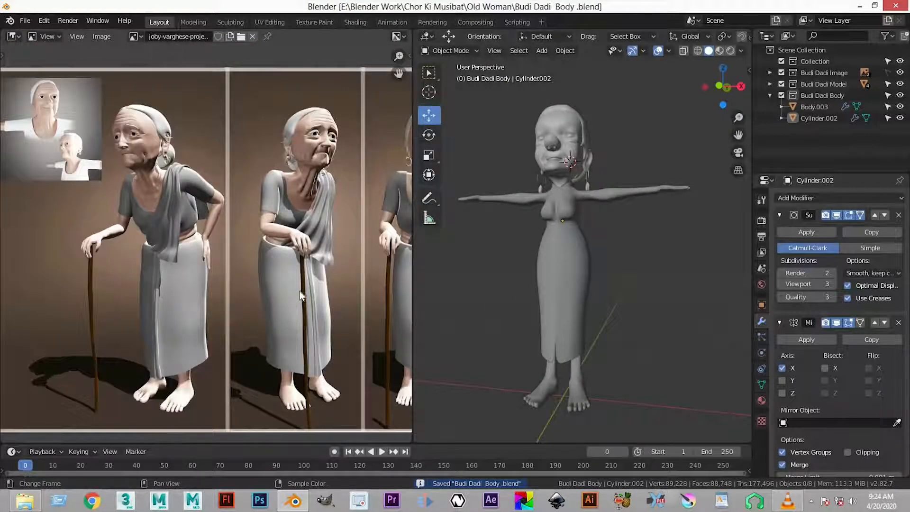
{"action": "left_click", "coordinate": [812, 502]}
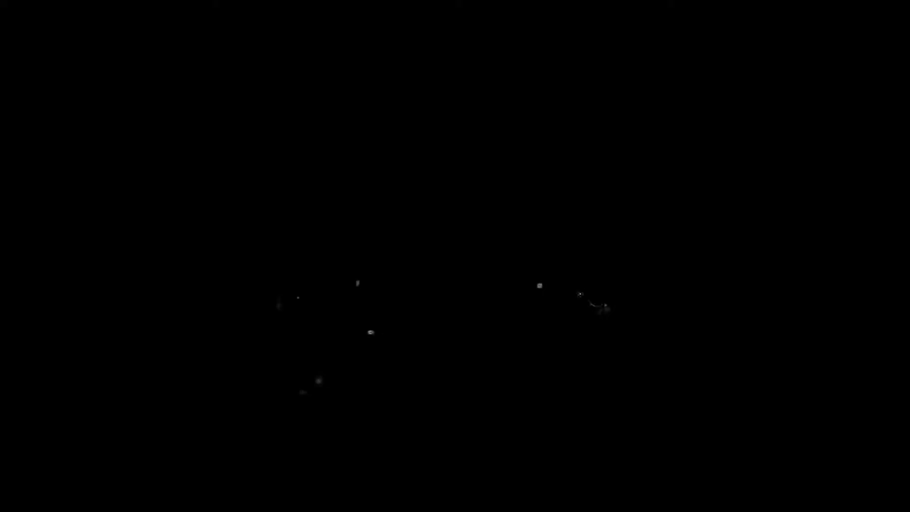